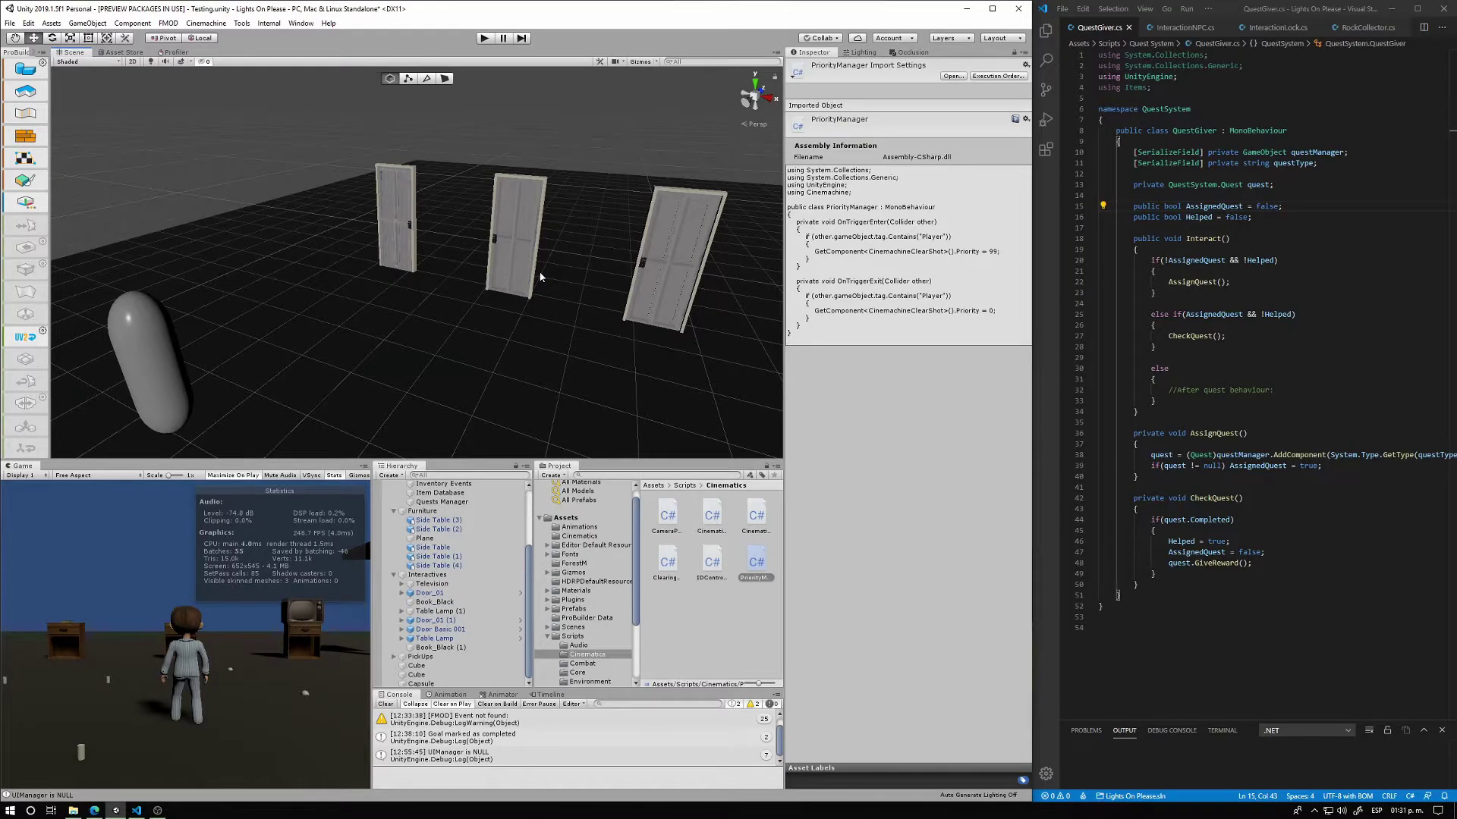
Turn the Scene view to face the three doors and select the centre door
{"action": "right_click_drag", "start_coordinate": [540, 277], "coordinate": [468, 293]}
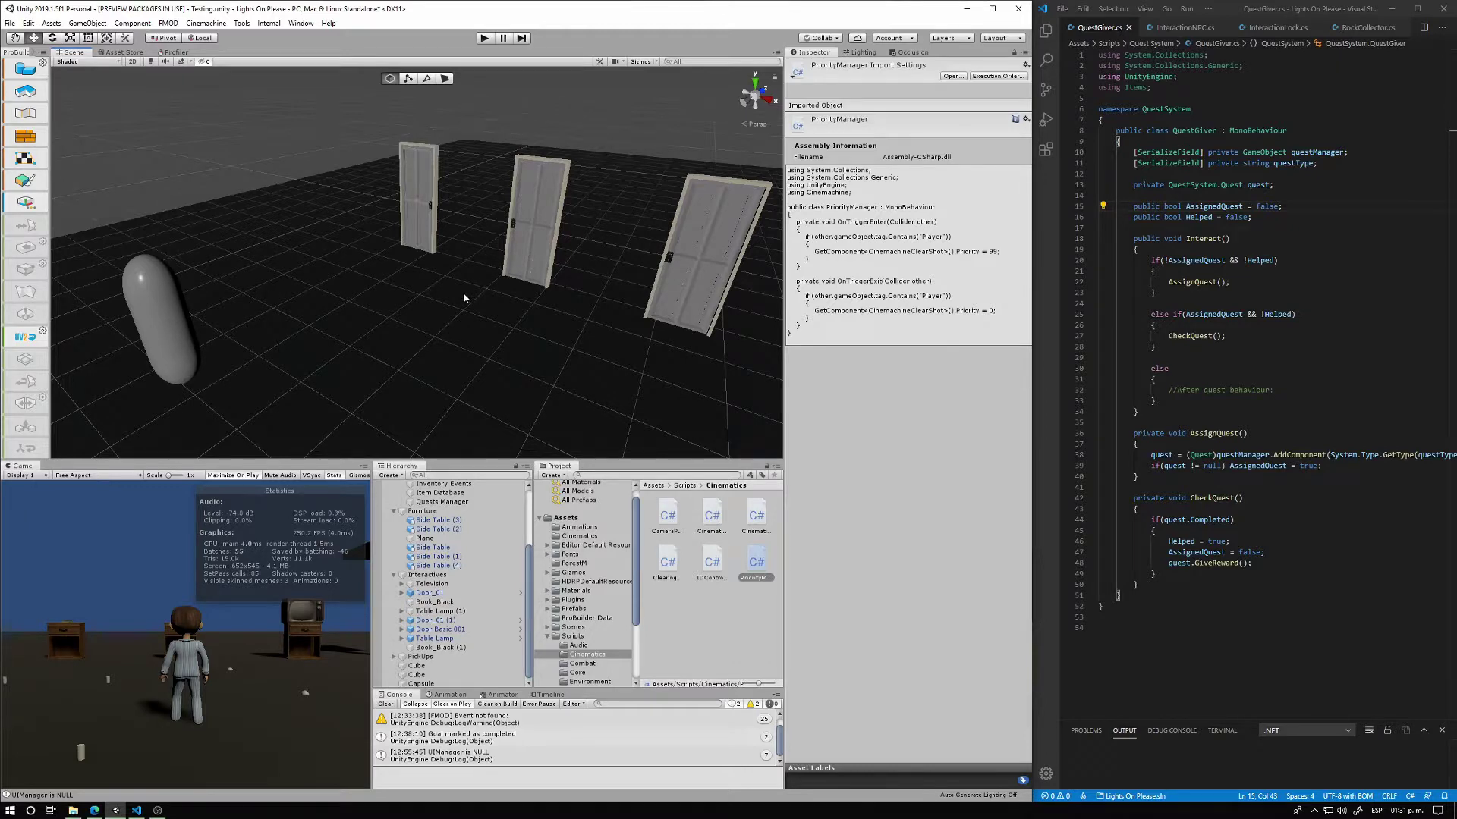
{"action": "middle_click_drag", "start_coordinate": [463, 293], "coordinate": [443, 303]}
{"action": "right_click_drag", "start_coordinate": [416, 309], "coordinate": [398, 310]}
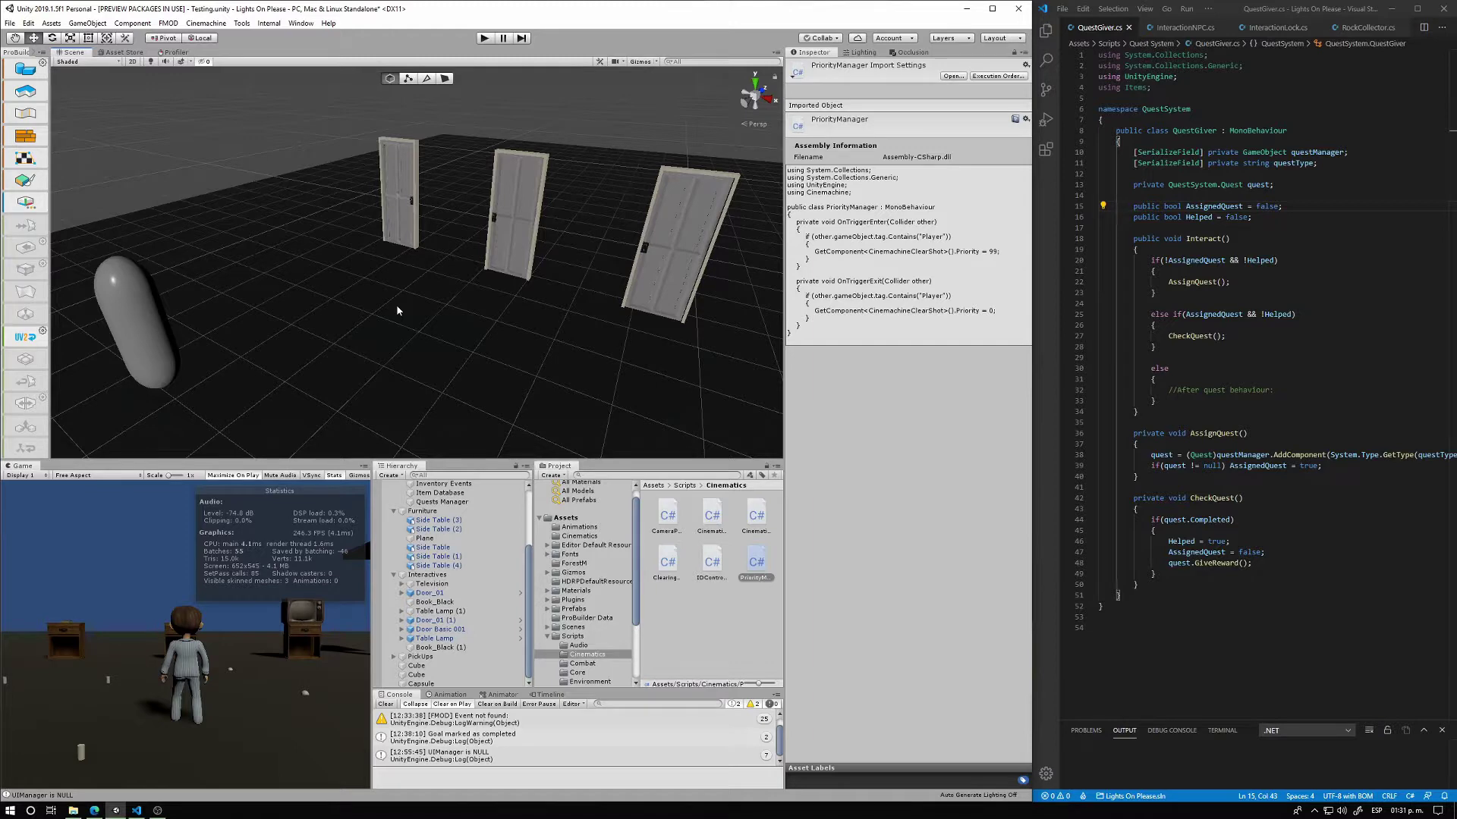
{"action": "mouse_move", "coordinate": [415, 287]}
{"action": "right_mouse_down"}
{"action": "mouse_move", "coordinate": [369, 260]}
{"action": "mouse_move", "coordinate": [486, 310]}
{"action": "right_mouse_up"}
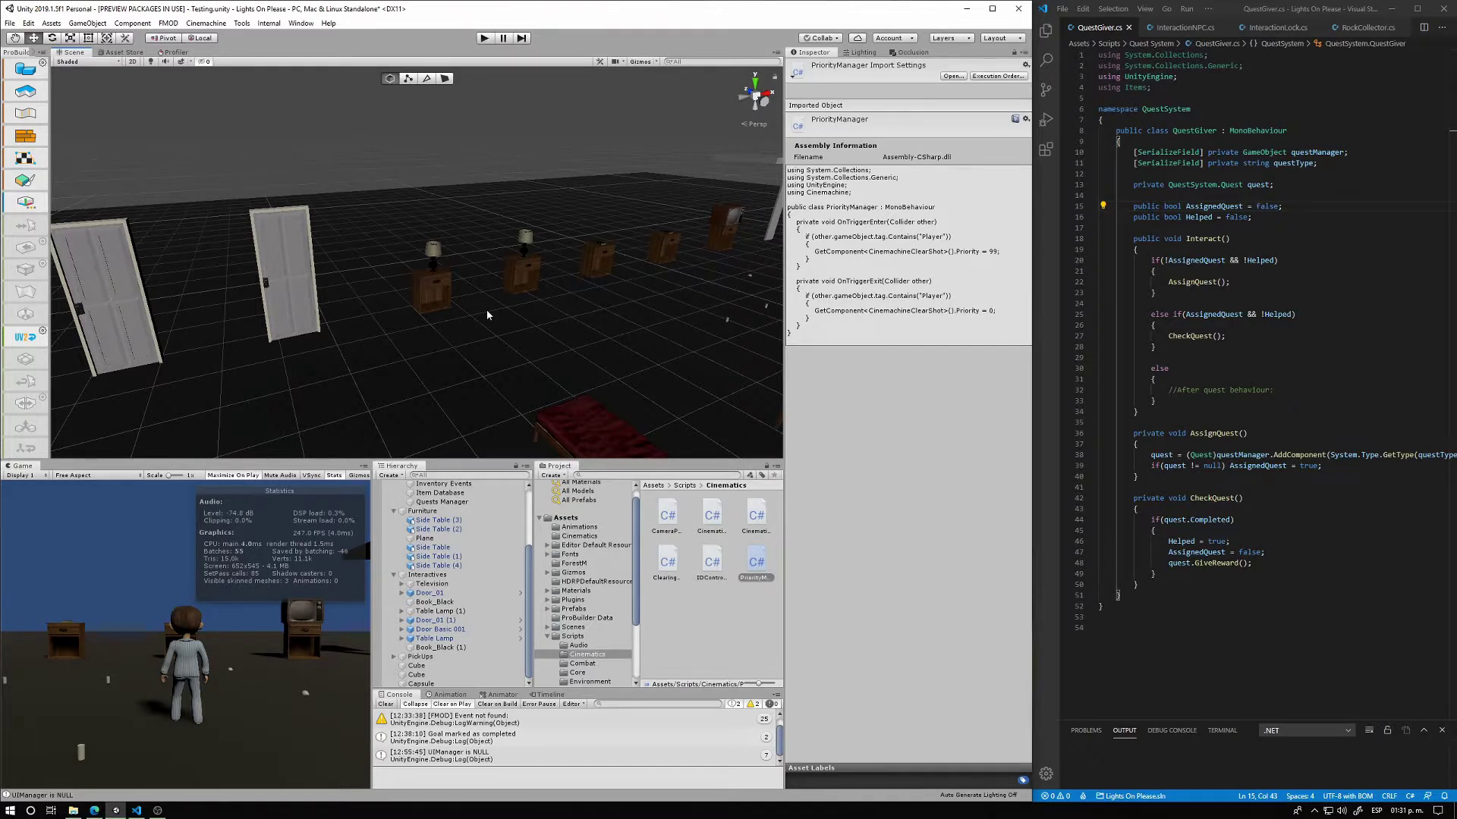
{"action": "mouse_move", "coordinate": [487, 311]}
{"action": "right_mouse_down"}
{"action": "mouse_move", "coordinate": [437, 311]}
{"action": "mouse_move", "coordinate": [532, 319]}
{"action": "mouse_move", "coordinate": [339, 326]}
{"action": "mouse_move", "coordinate": [362, 327]}
{"action": "right_mouse_up"}
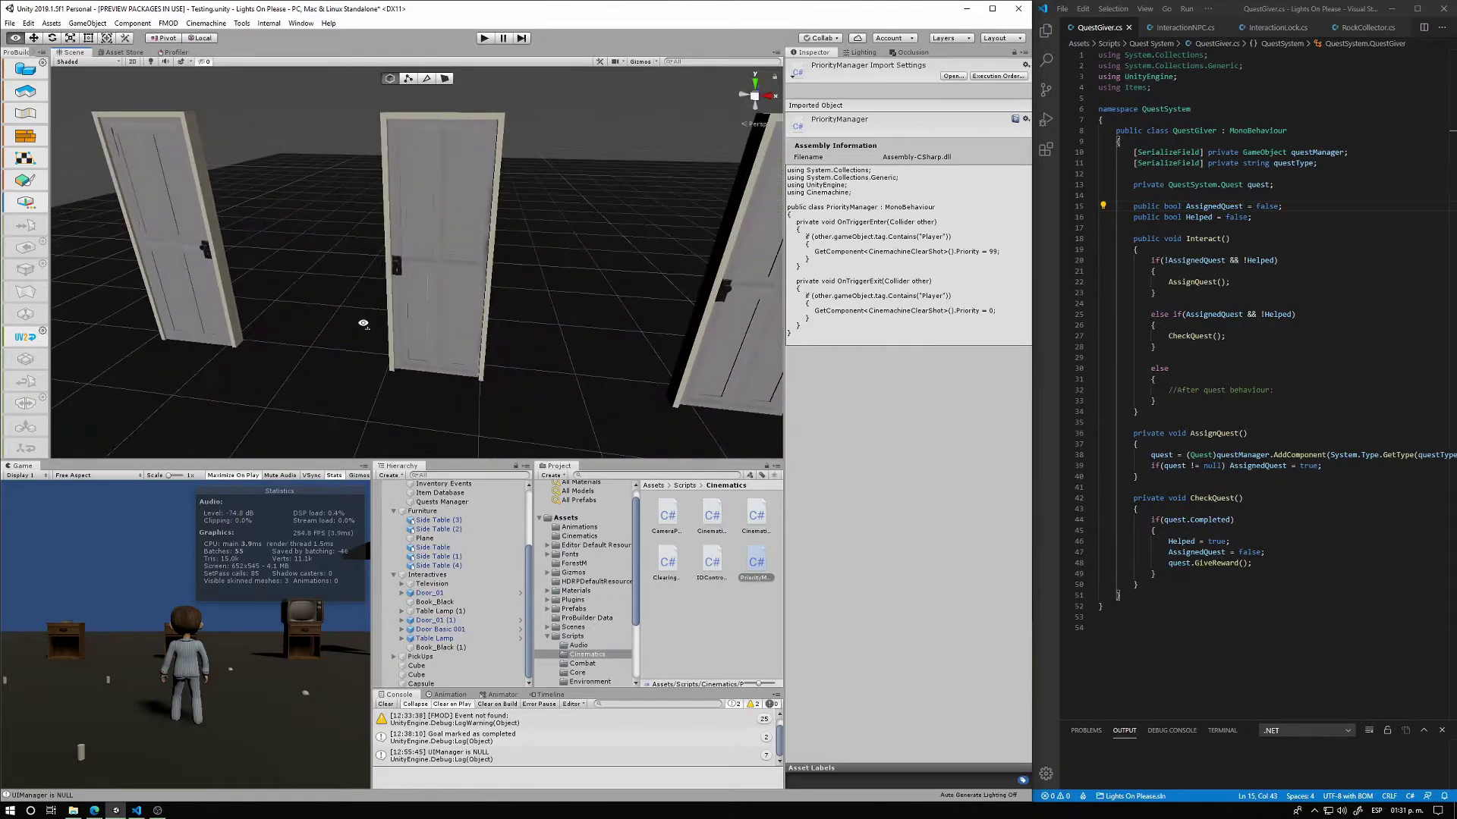
{"action": "left_click", "coordinate": [454, 311]}
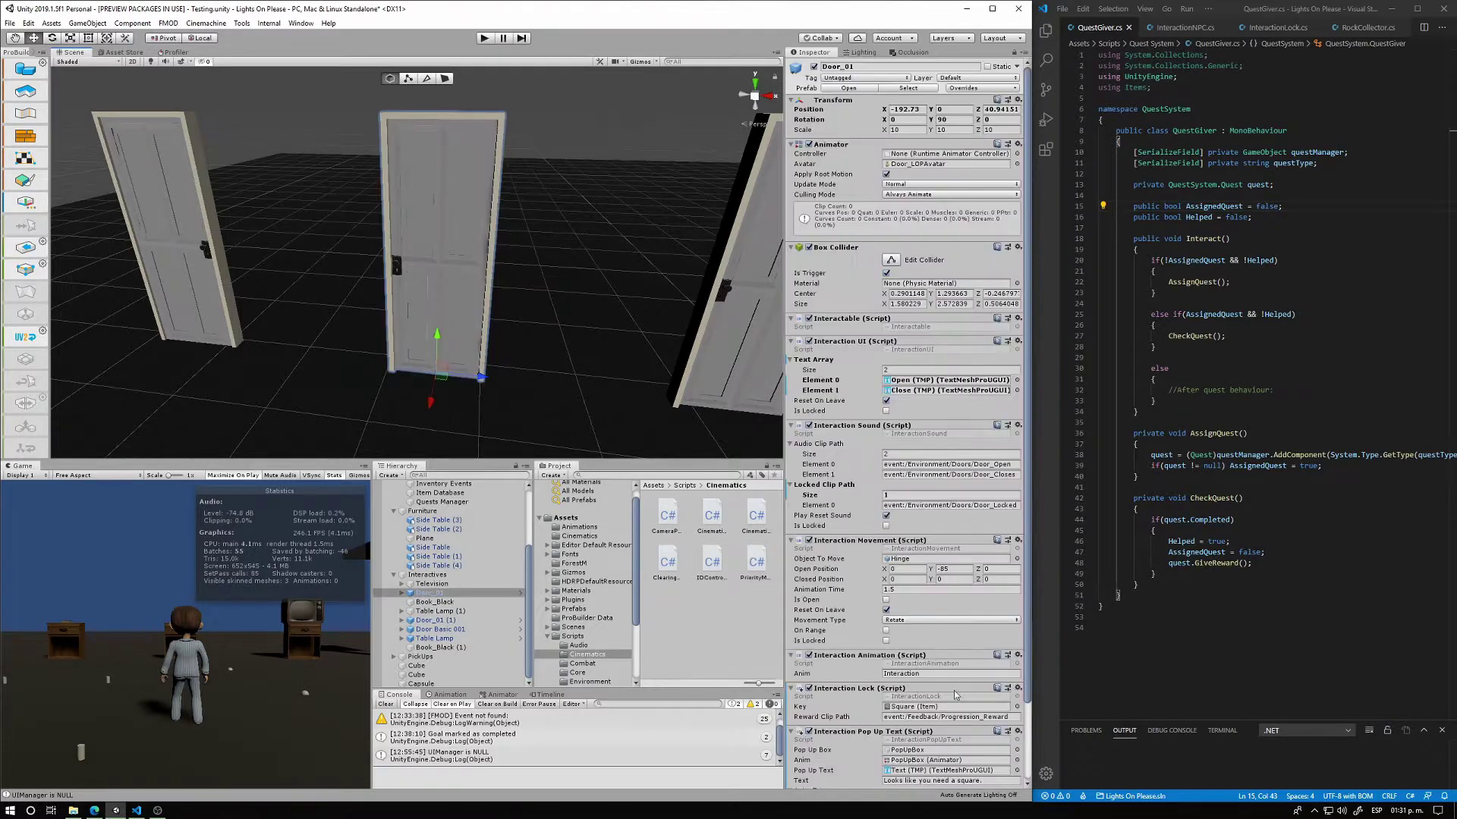
Select Item Database in the Hierarchy to show its Rock, Square and Cylinder items
{"action": "scroll", "coordinate": [958, 706], "scroll_direction": "down", "scroll_amount": 3}
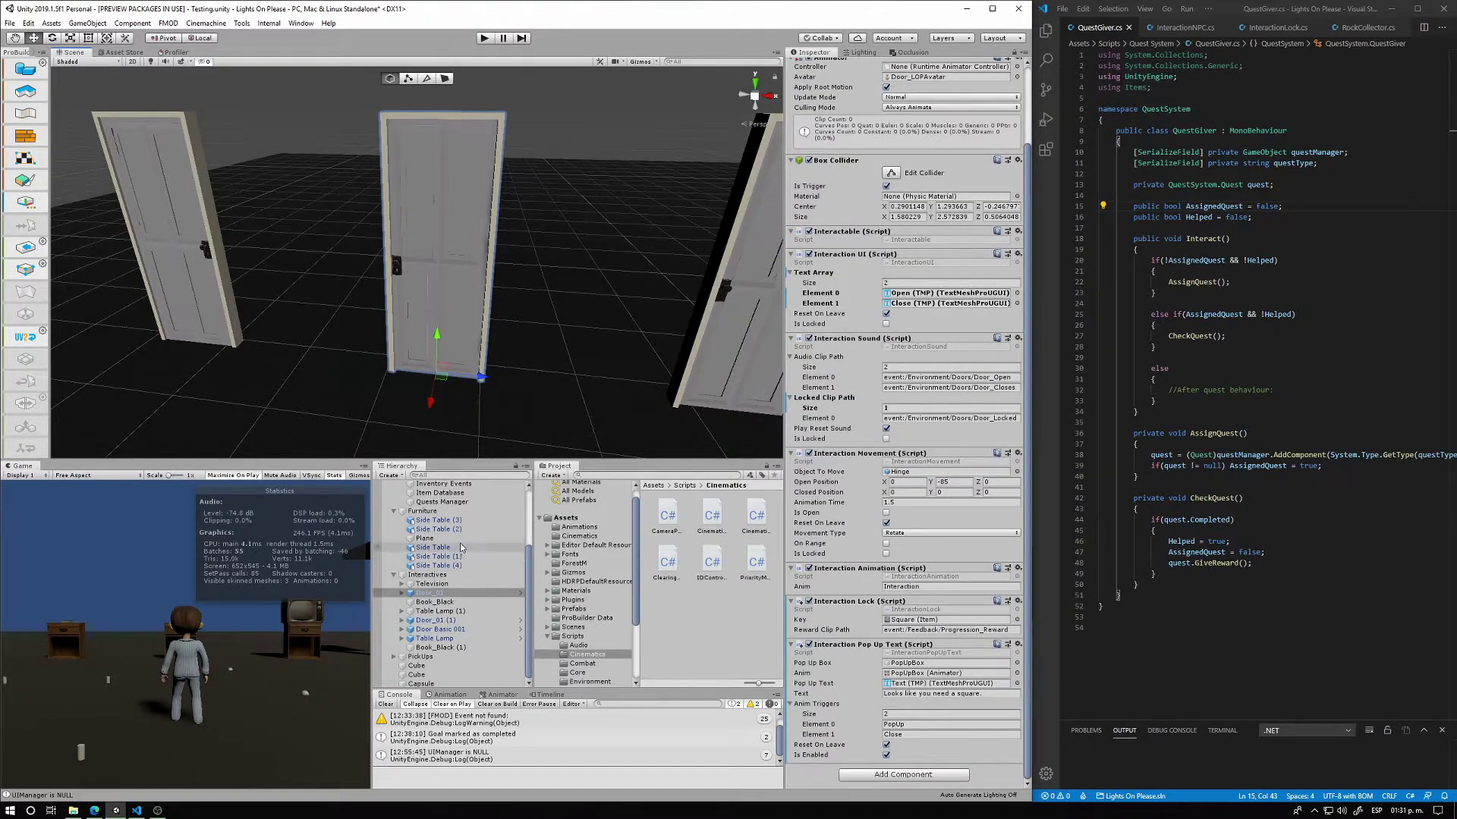
{"action": "scroll", "coordinate": [466, 550], "scroll_direction": "up", "scroll_amount": 2}
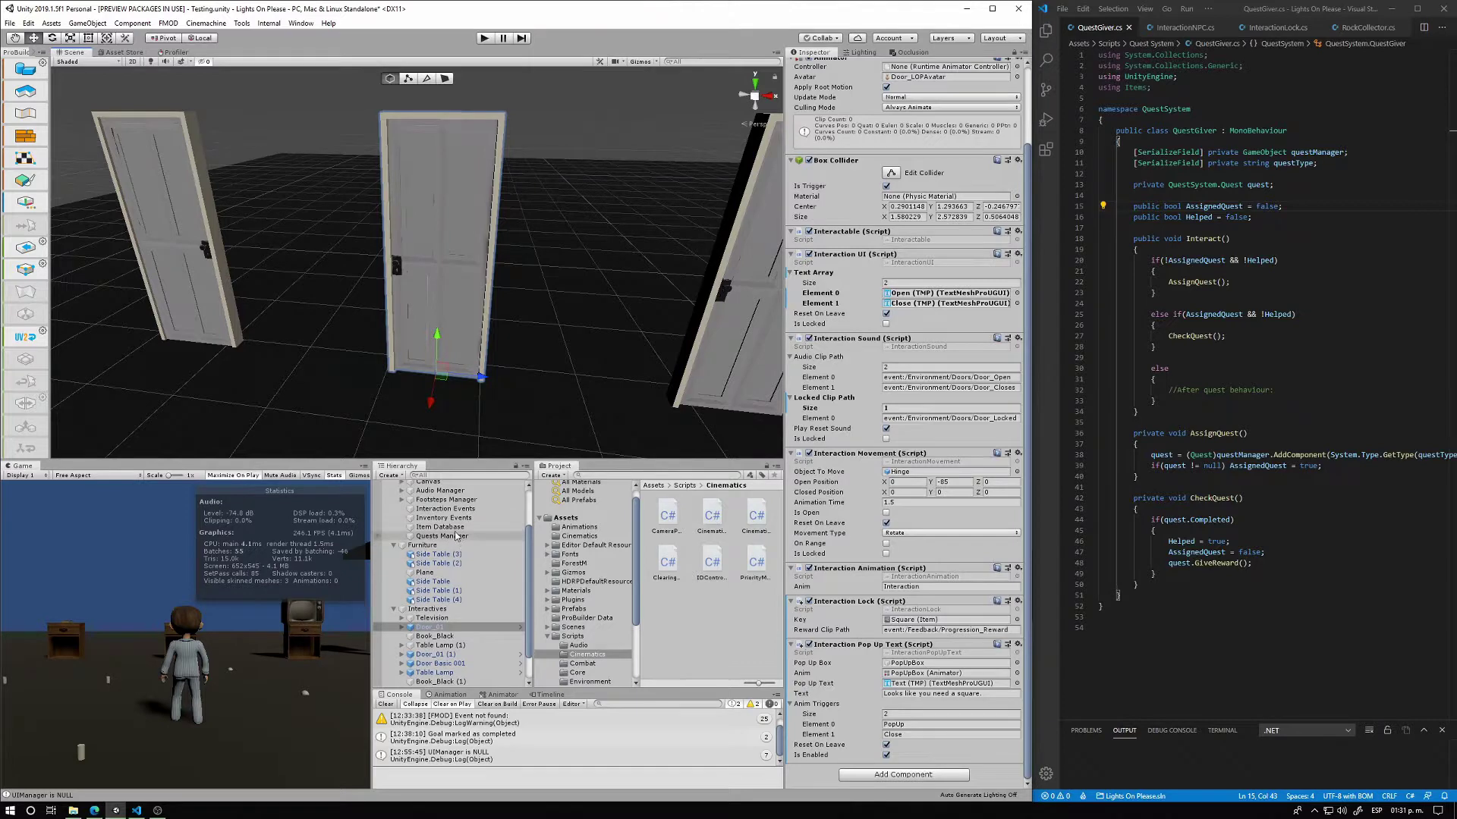
{"action": "left_click", "coordinate": [448, 526]}
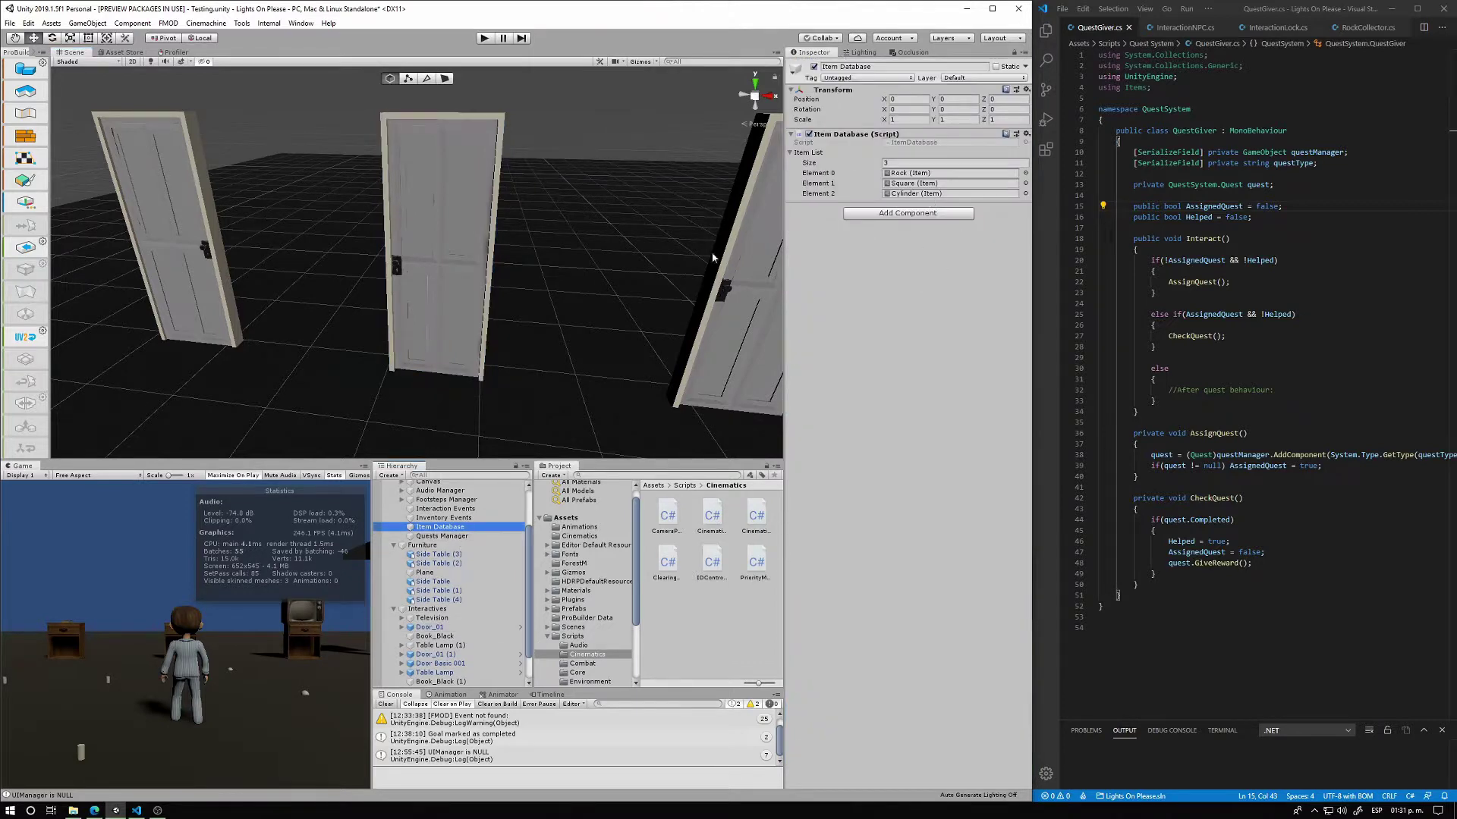
Orbit the Scene view past the tables and bed, then zoom in on the capsule by the doors
{"action": "mouse_move", "coordinate": [712, 258]}
{"action": "right_mouse_down"}
{"action": "mouse_move", "coordinate": [673, 242]}
{"action": "mouse_move", "coordinate": [484, 251]}
{"action": "right_mouse_up"}
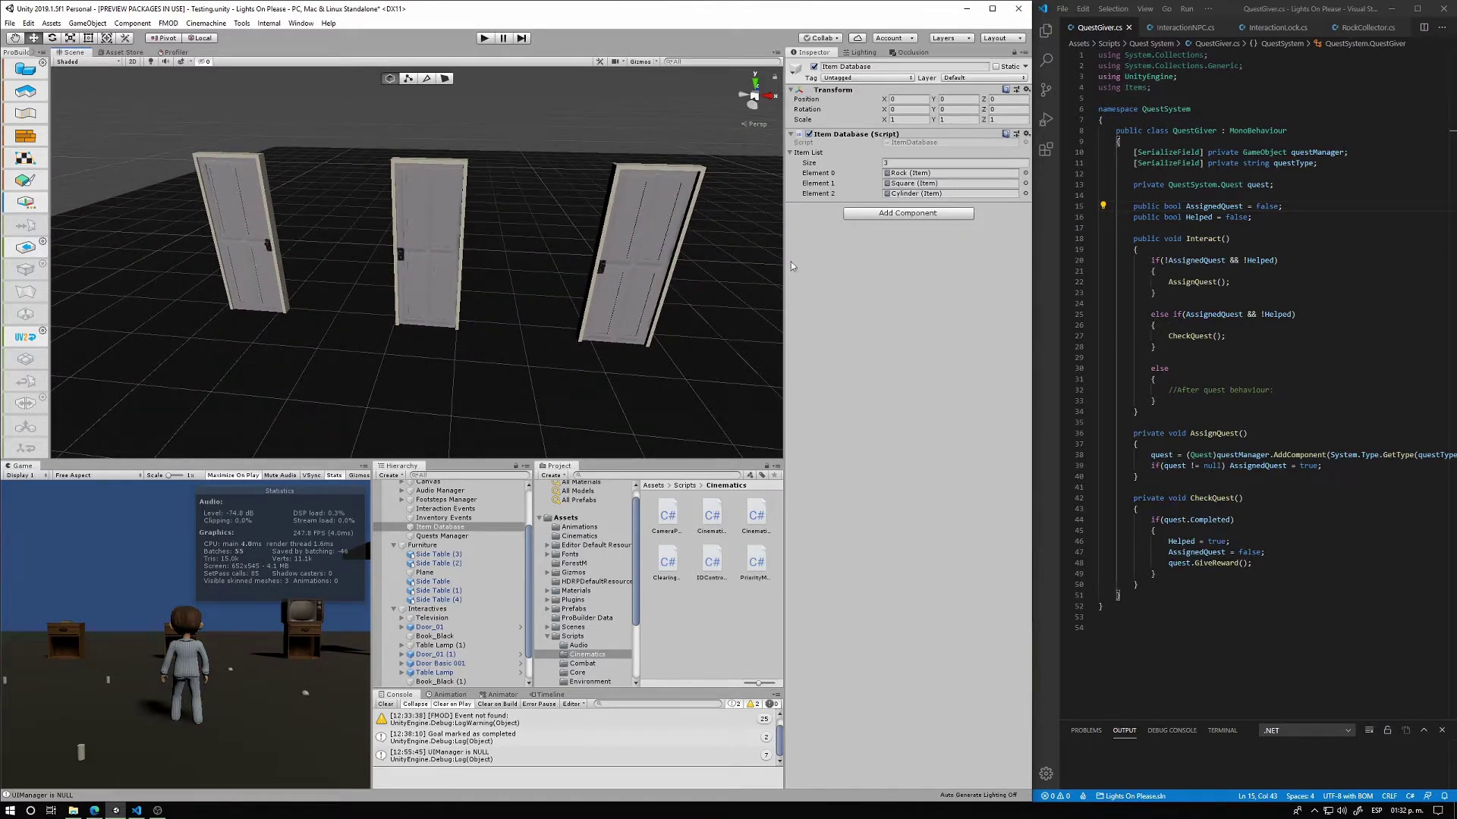
{"action": "mouse_move", "coordinate": [738, 270]}
{"action": "right_mouse_down"}
{"action": "mouse_move", "coordinate": [577, 306]}
{"action": "mouse_move", "coordinate": [625, 314]}
{"action": "right_mouse_up"}
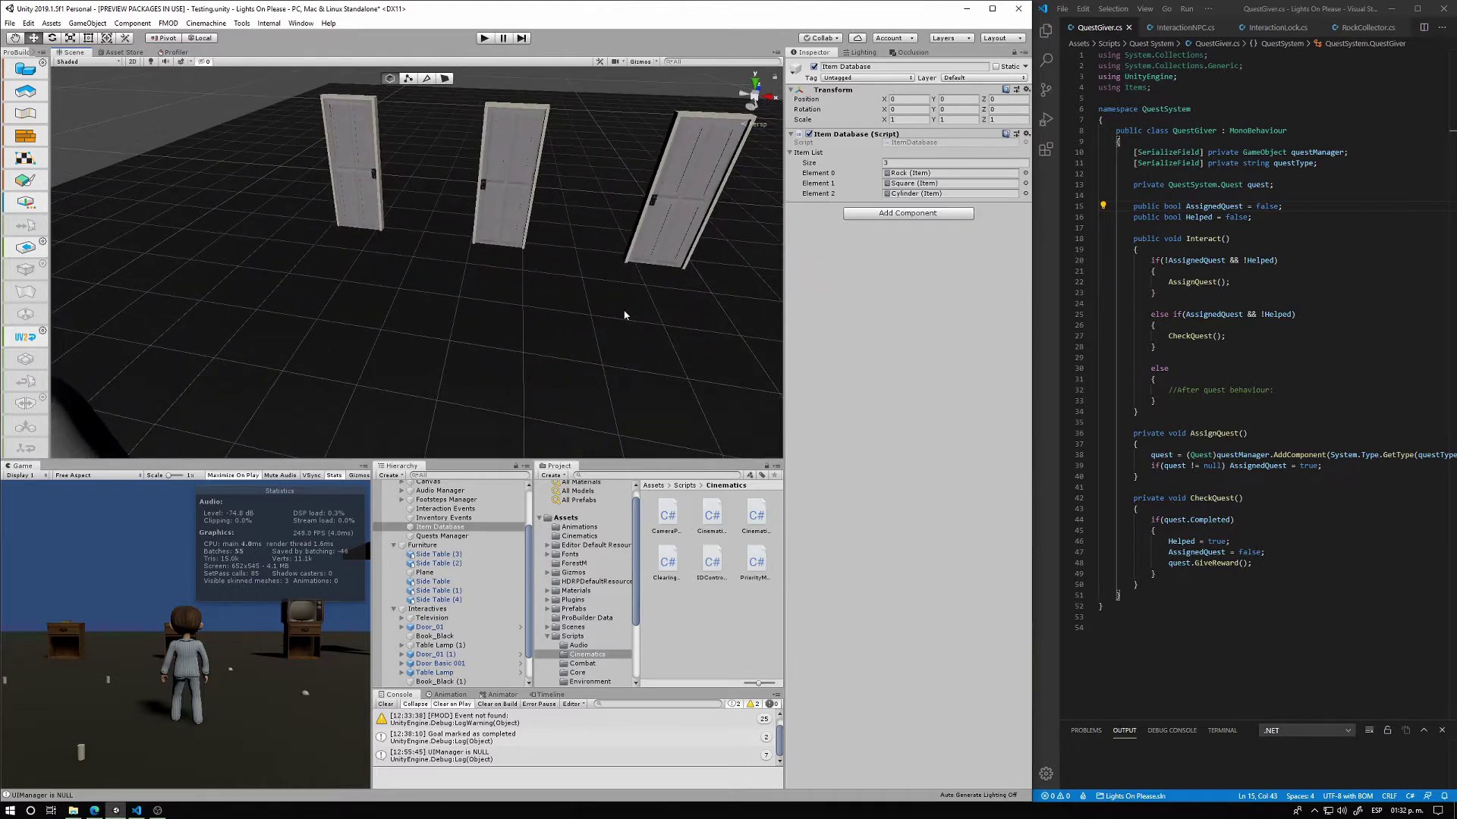
{"action": "right_click_drag", "start_coordinate": [625, 315], "coordinate": [789, 296]}
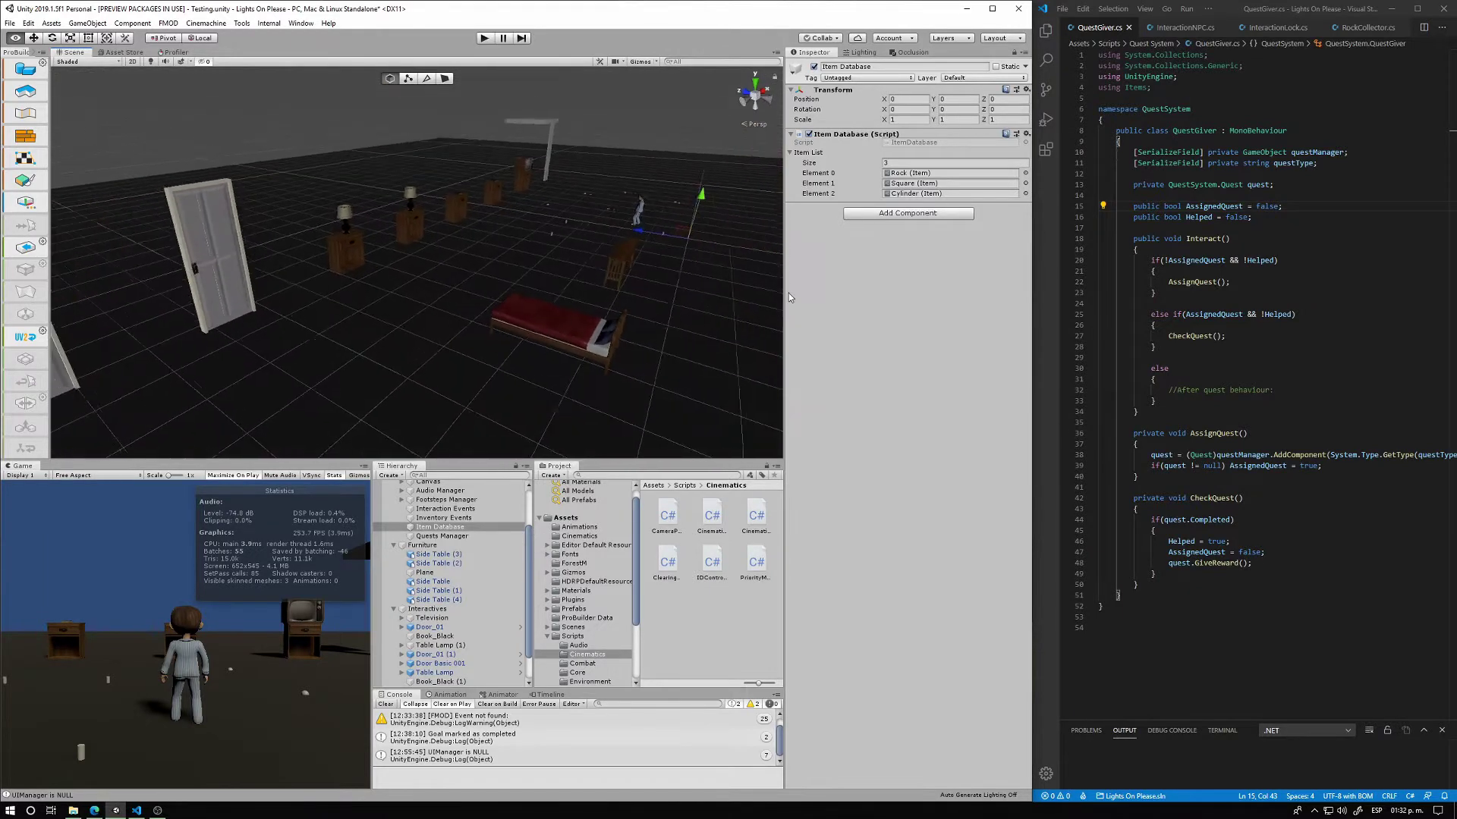
{"action": "right_click_drag", "start_coordinate": [644, 295], "coordinate": [616, 291]}
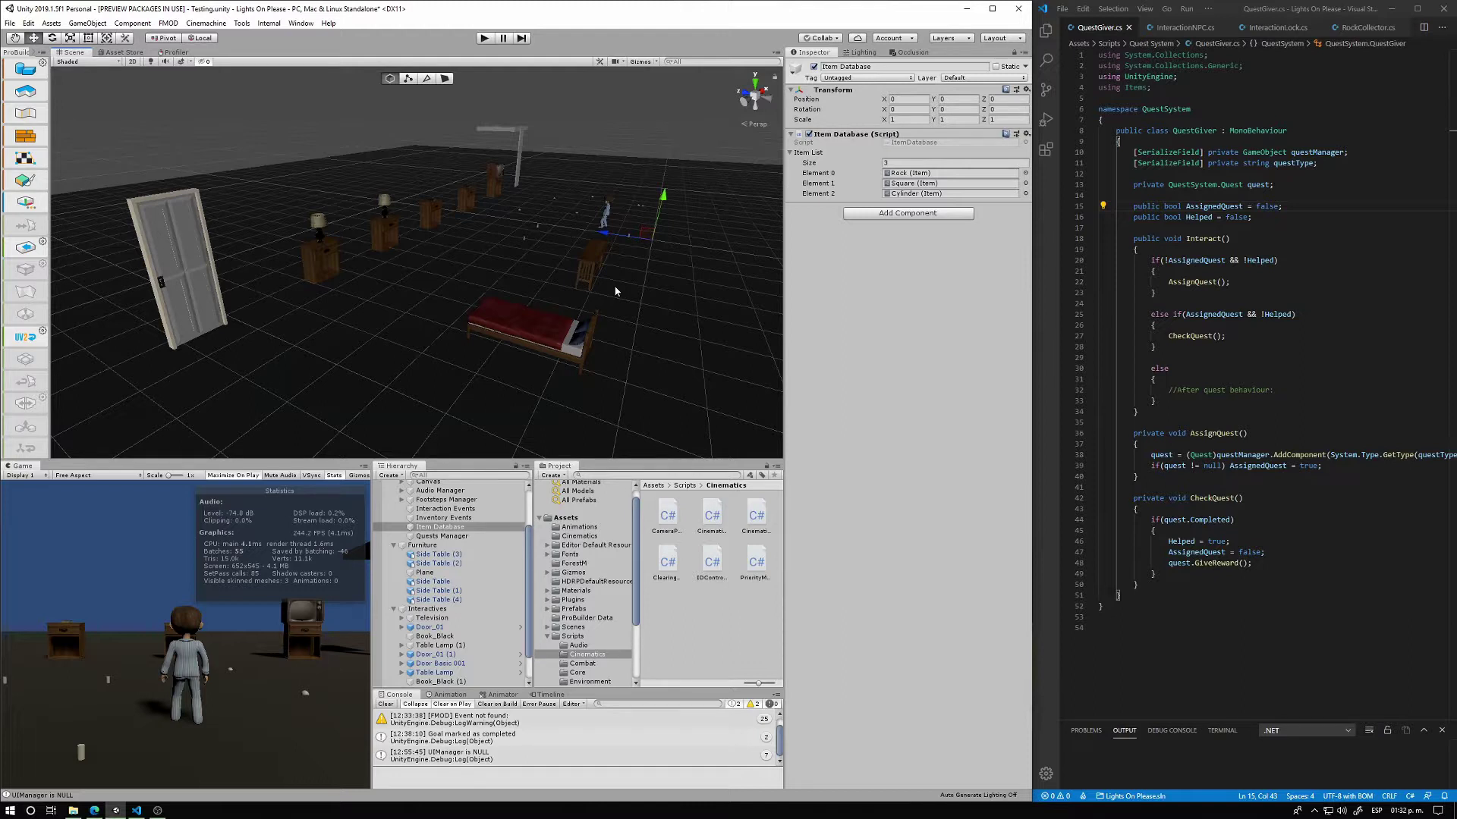
{"action": "right_click_drag", "start_coordinate": [615, 292], "coordinate": [591, 287]}
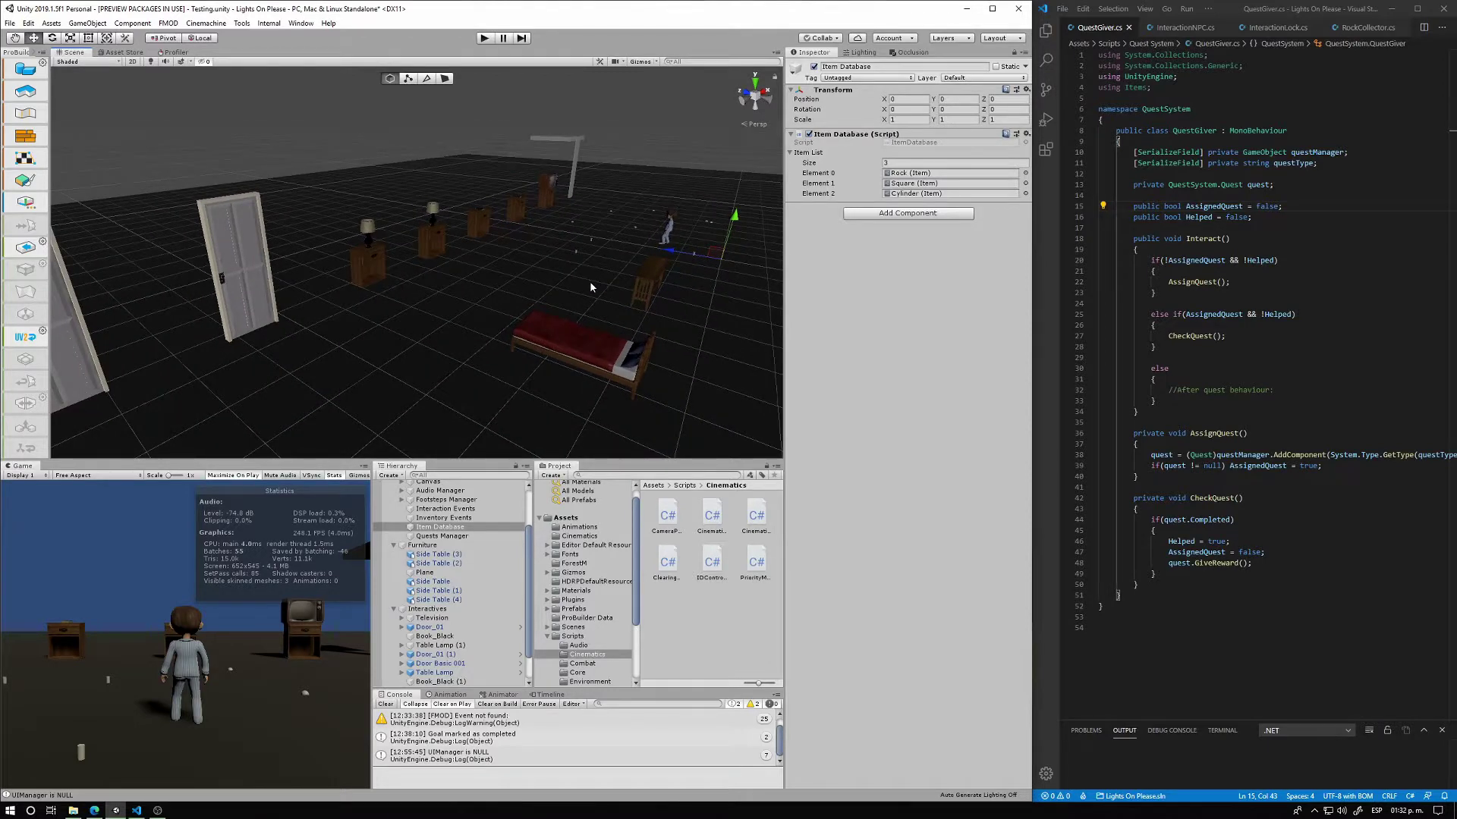
{"action": "right_click_drag", "start_coordinate": [591, 288], "coordinate": [321, 265]}
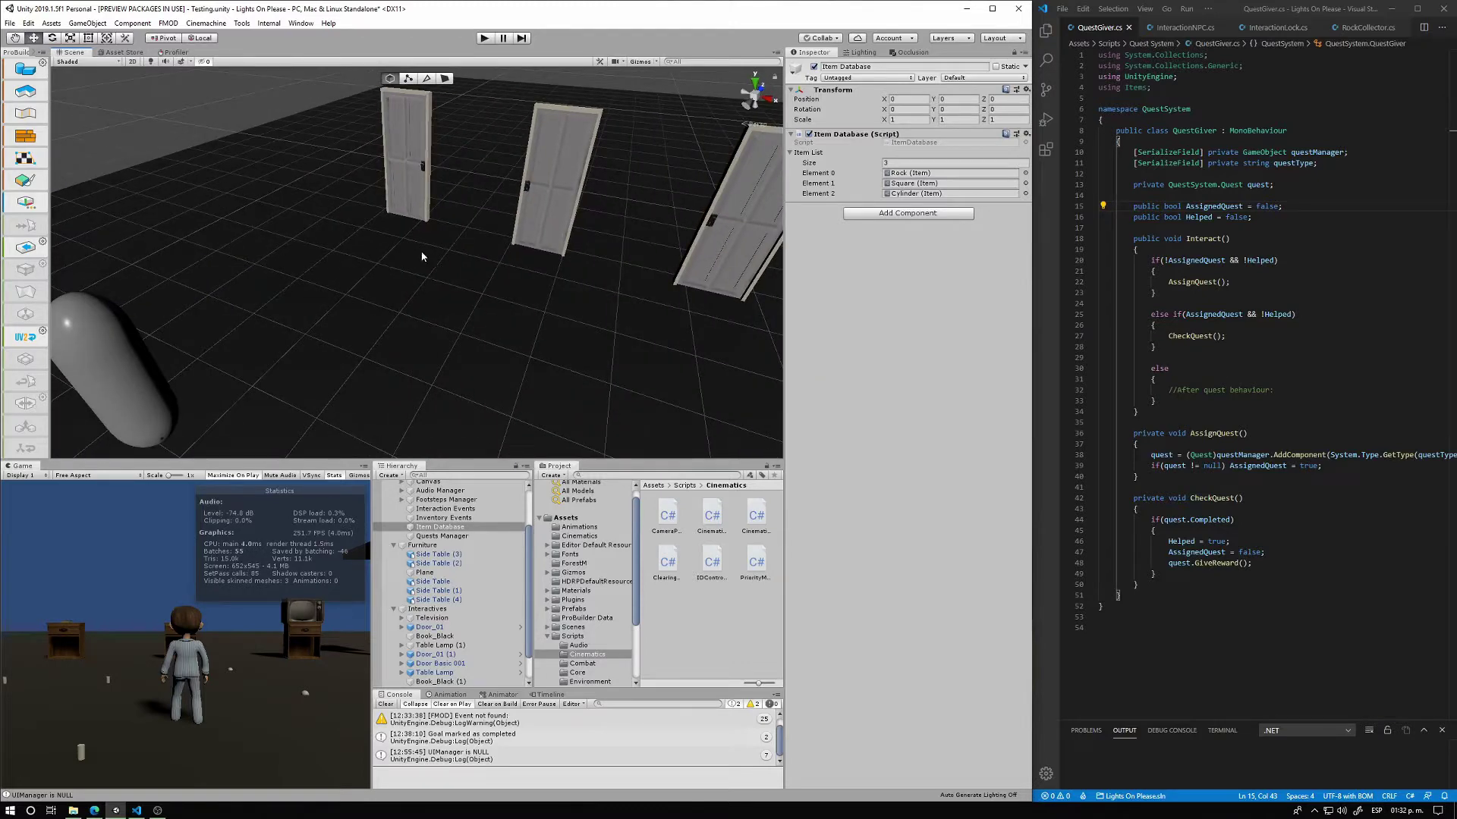
{"action": "right_click_drag", "start_coordinate": [422, 256], "coordinate": [355, 269]}
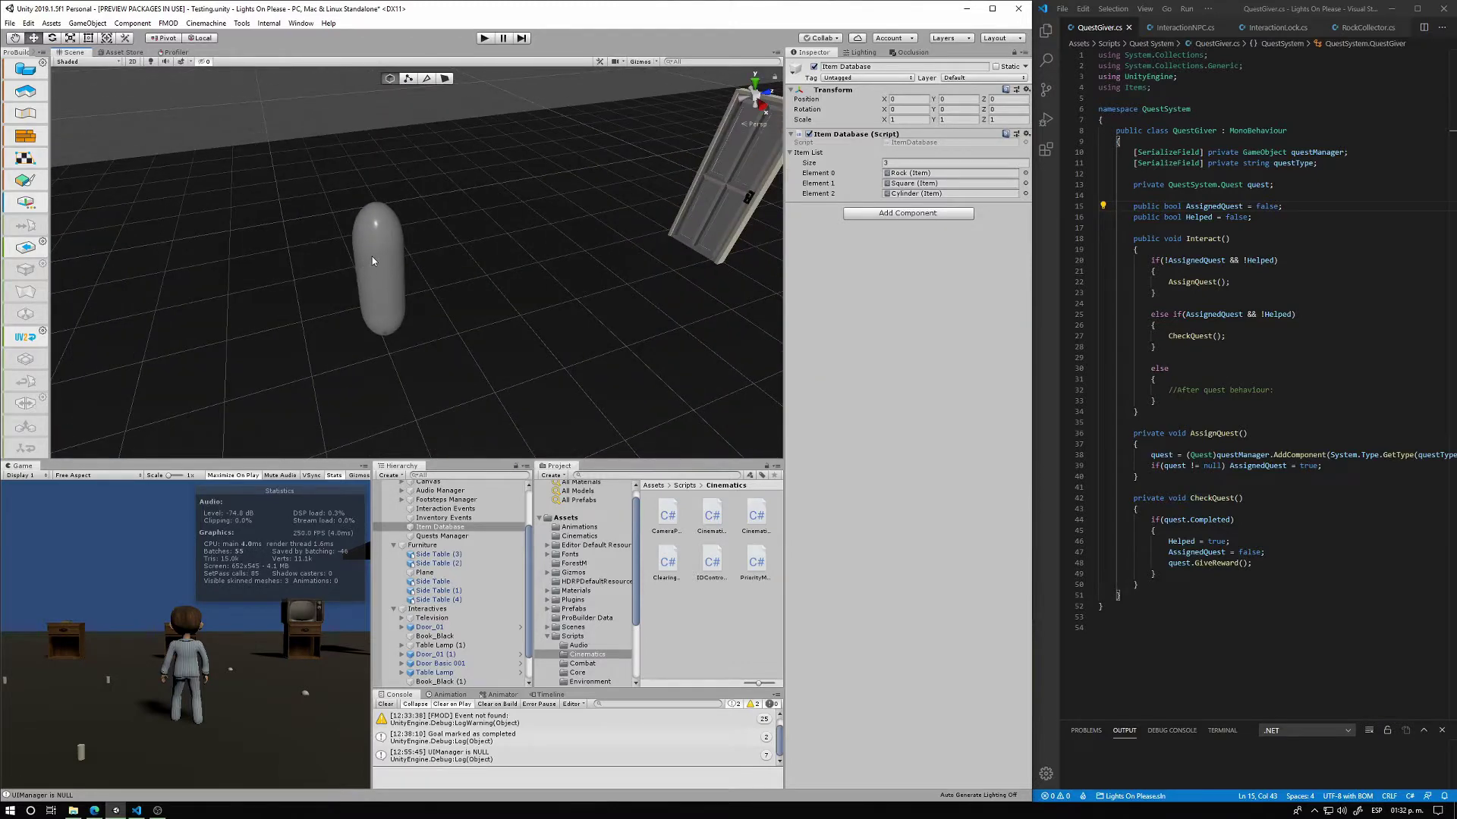
{"action": "scroll", "coordinate": [402, 280], "scroll_direction": "up", "scroll_amount": 3}
Select the capsule NPC and scroll its Inspector down to the Quest Giver component
{"action": "left_click", "coordinate": [408, 287]}
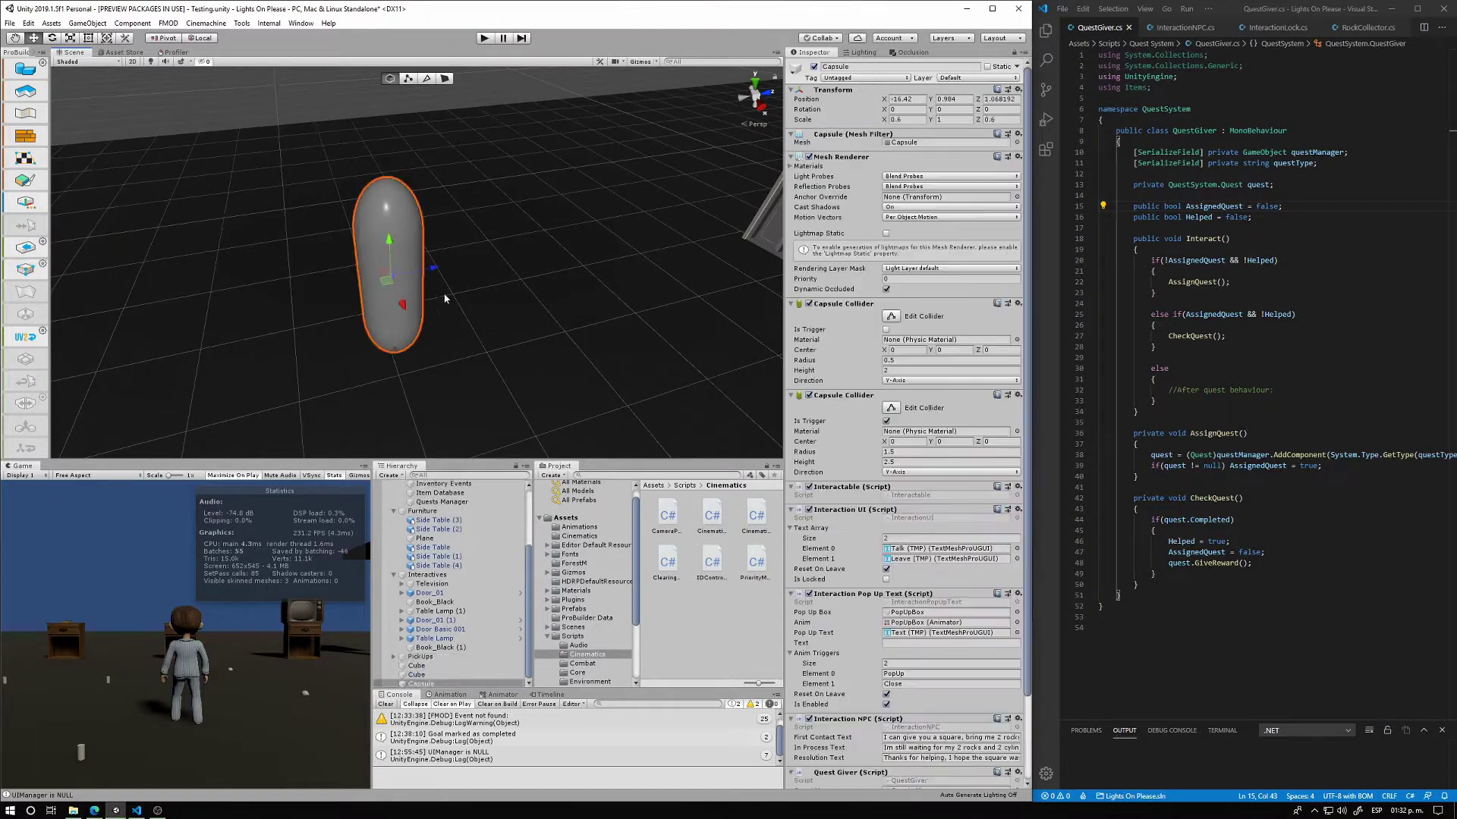
{"action": "scroll", "coordinate": [944, 524], "scroll_direction": "down", "scroll_amount": 3}
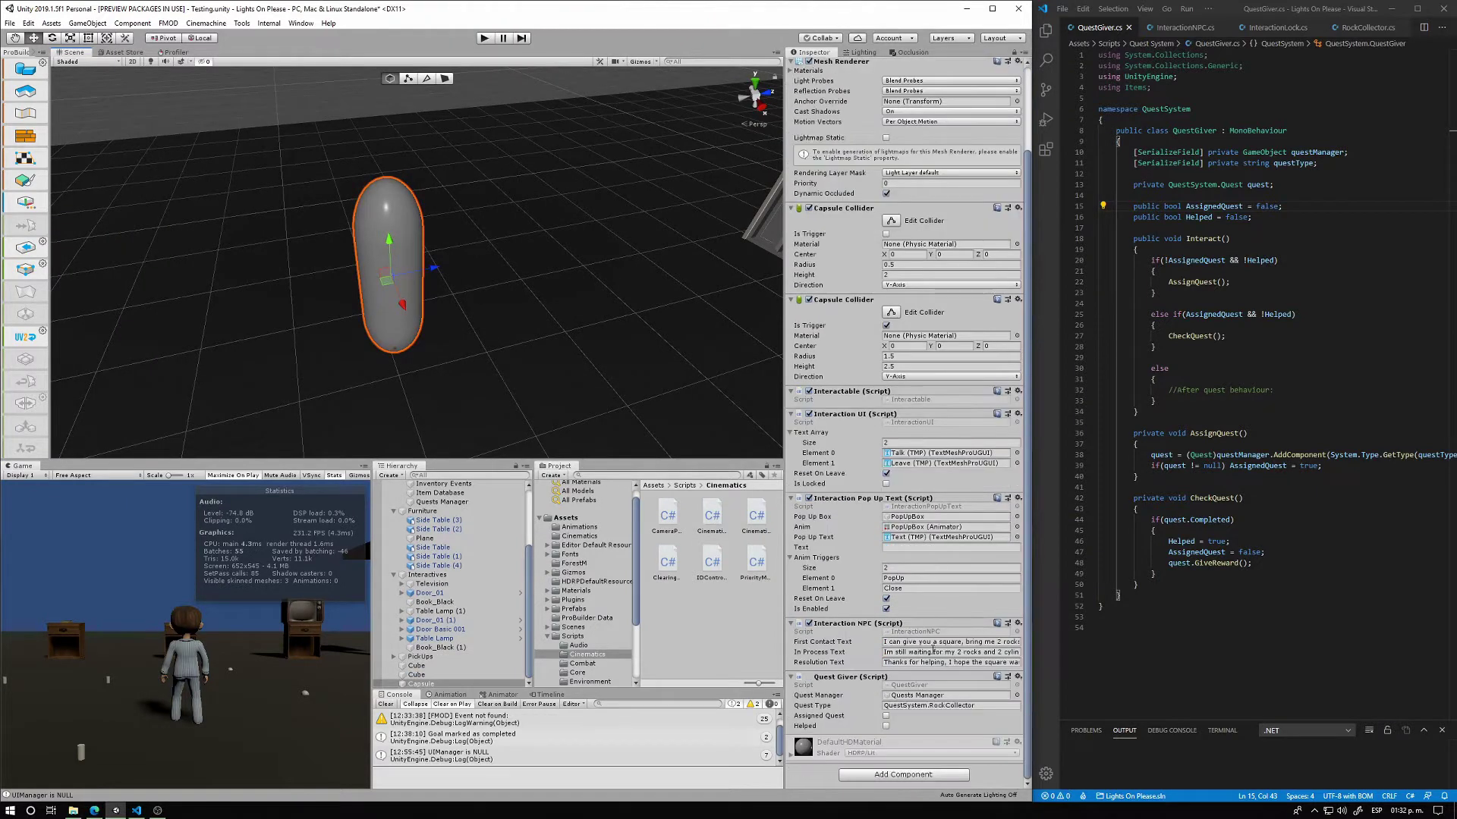
{"action": "right_click_drag", "start_coordinate": [607, 381], "coordinate": [717, 377]}
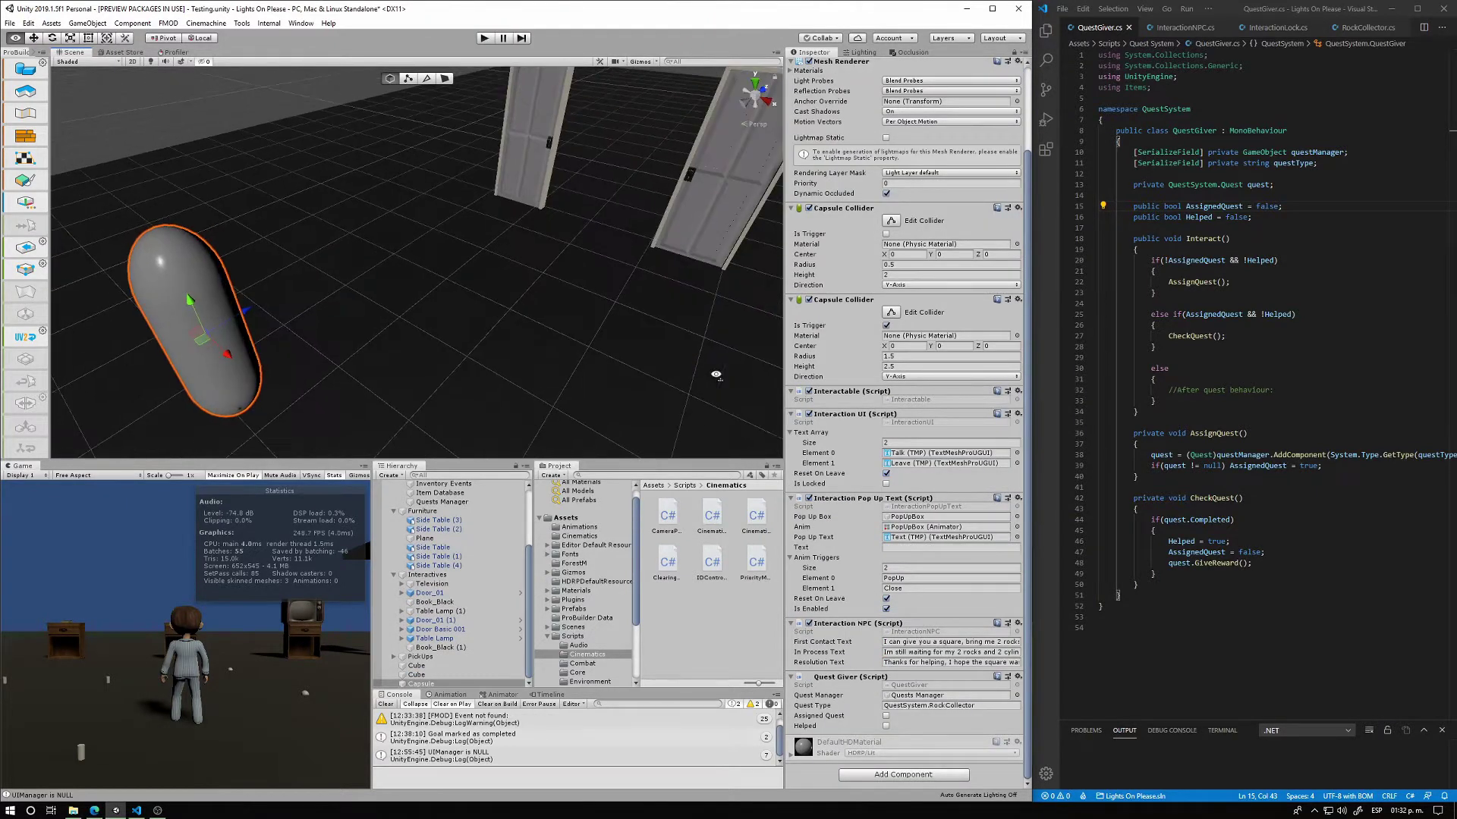
Orbit the view over the doors, bed and tables, then enter Play mode
{"action": "mouse_move", "coordinate": [456, 333]}
{"action": "right_mouse_down"}
{"action": "mouse_move", "coordinate": [605, 299]}
{"action": "mouse_move", "coordinate": [566, 282]}
{"action": "right_mouse_up"}
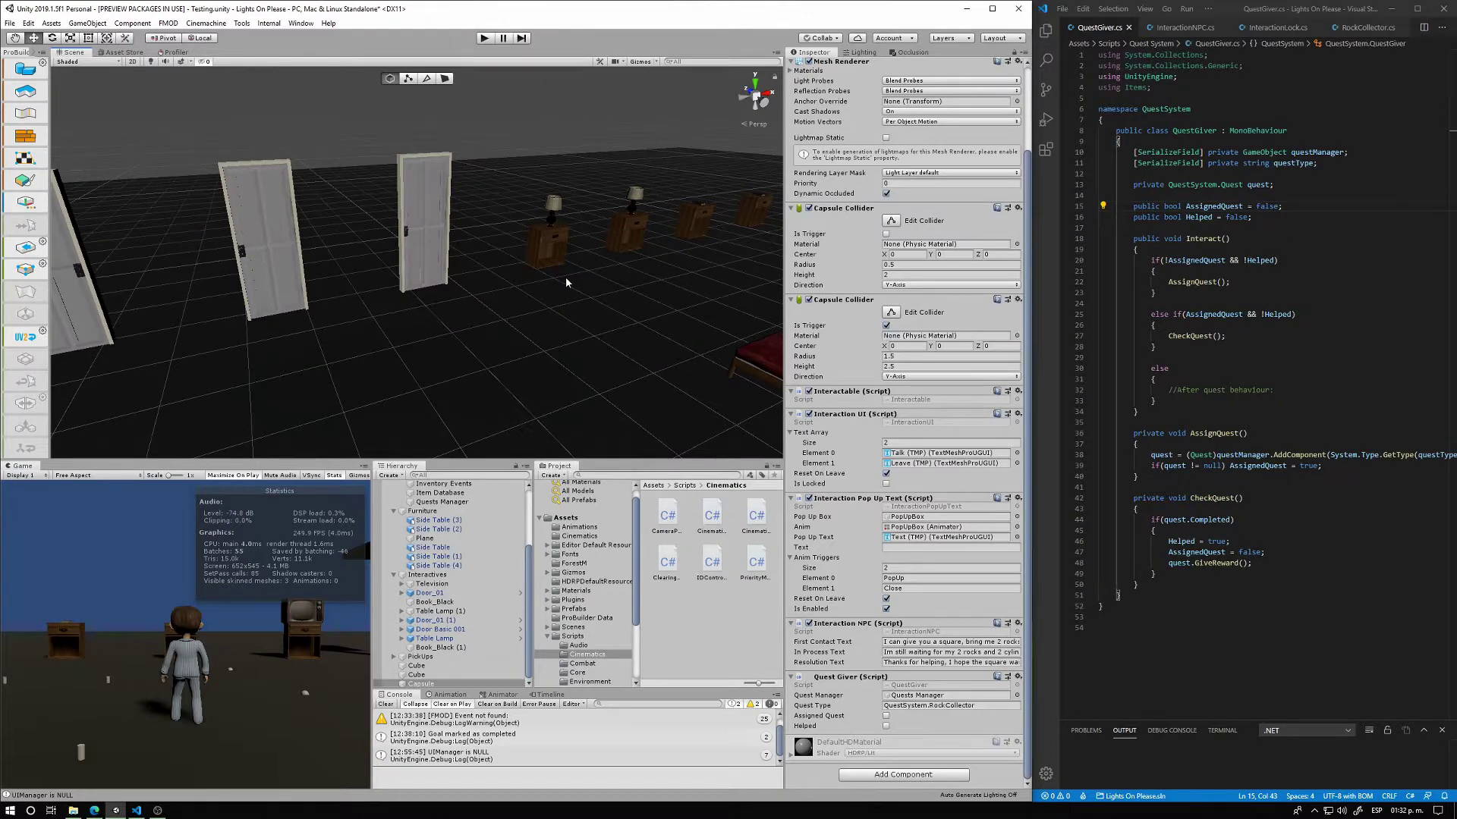
{"action": "right_click_drag", "start_coordinate": [566, 278], "coordinate": [410, 261]}
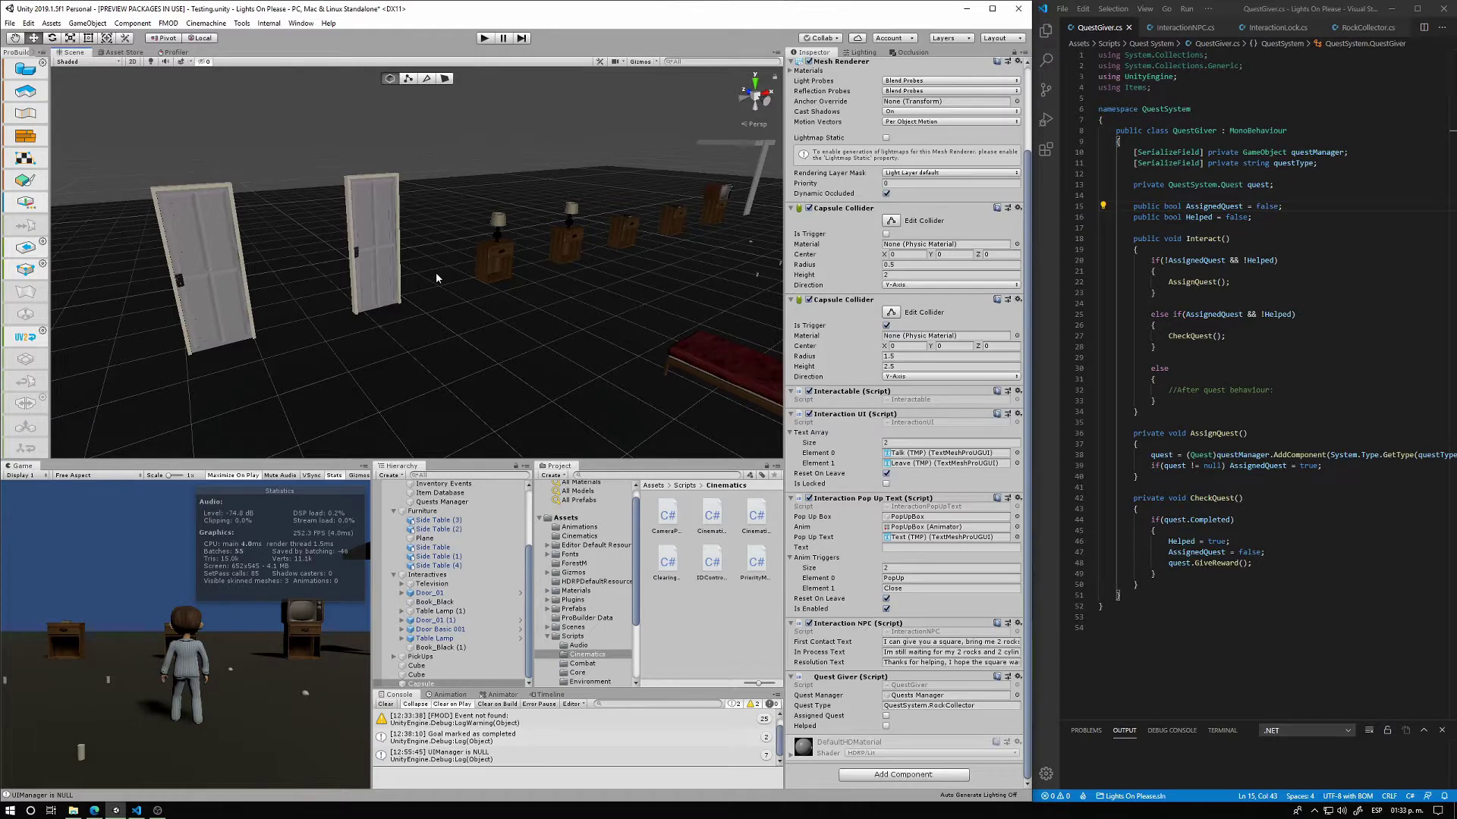
{"action": "right_click_drag", "start_coordinate": [437, 276], "coordinate": [395, 262]}
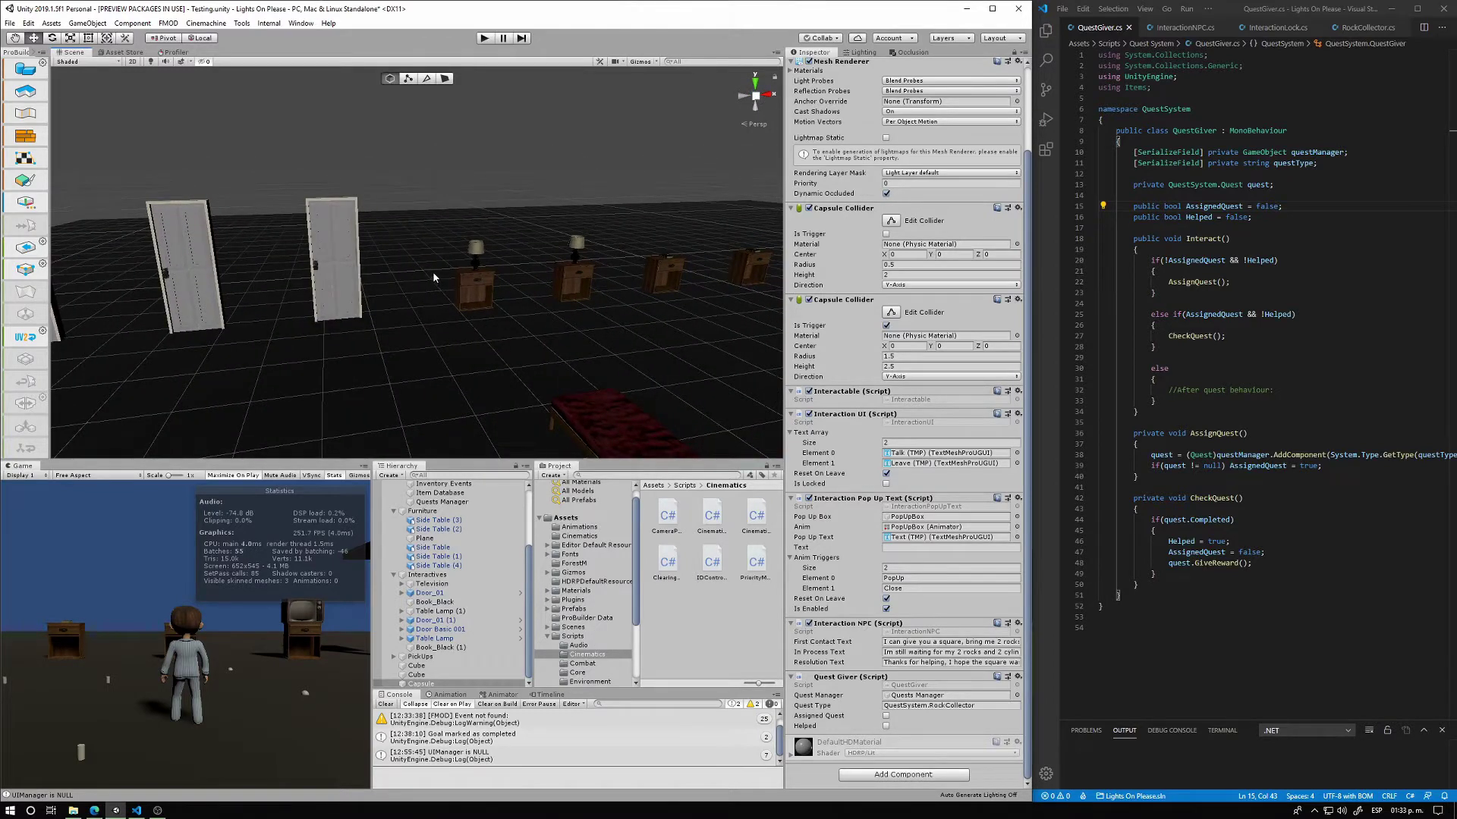
{"action": "right_click_drag", "start_coordinate": [433, 271], "coordinate": [505, 245]}
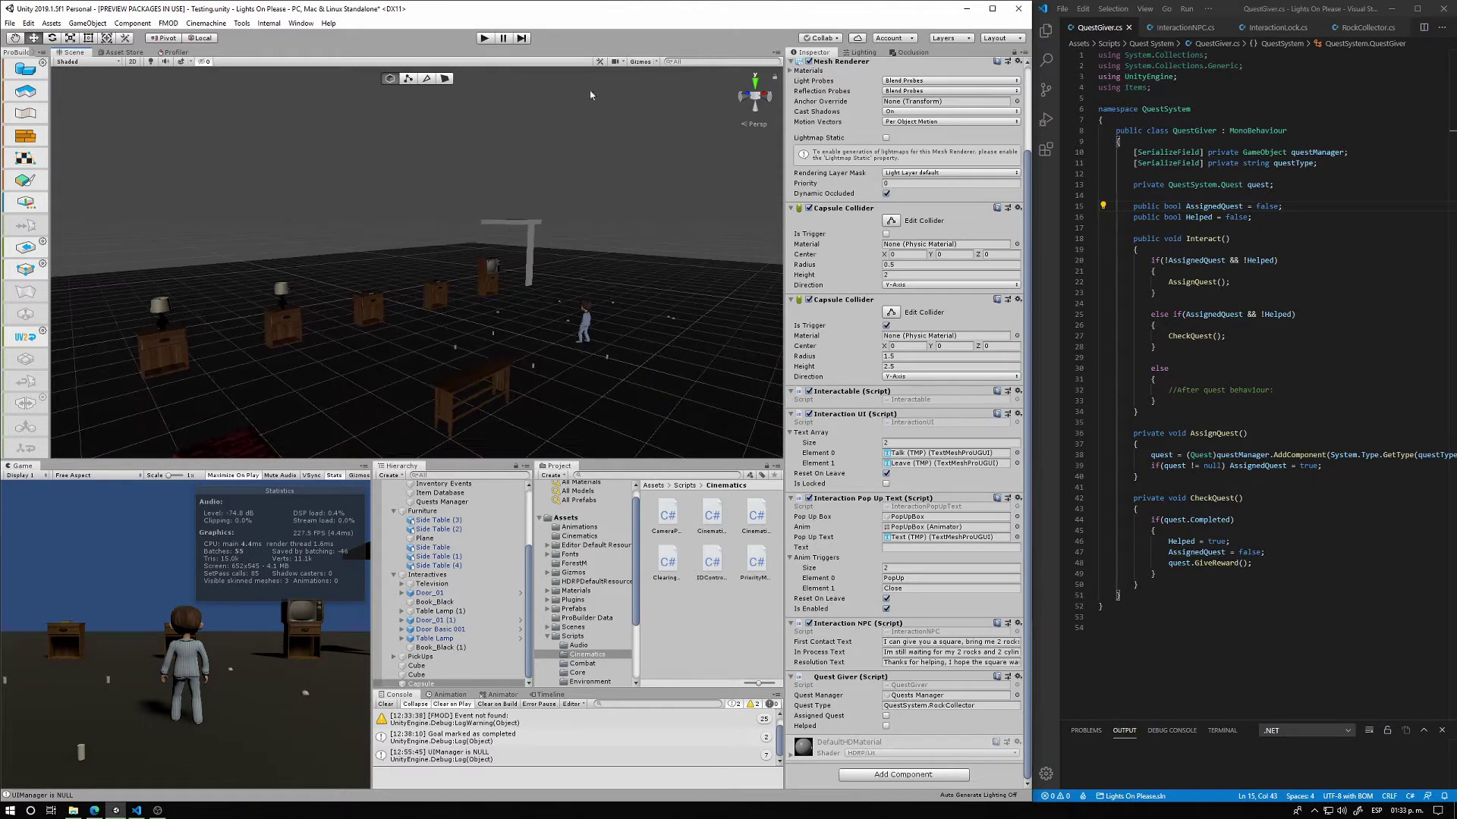
{"action": "left_click", "coordinate": [484, 39]}
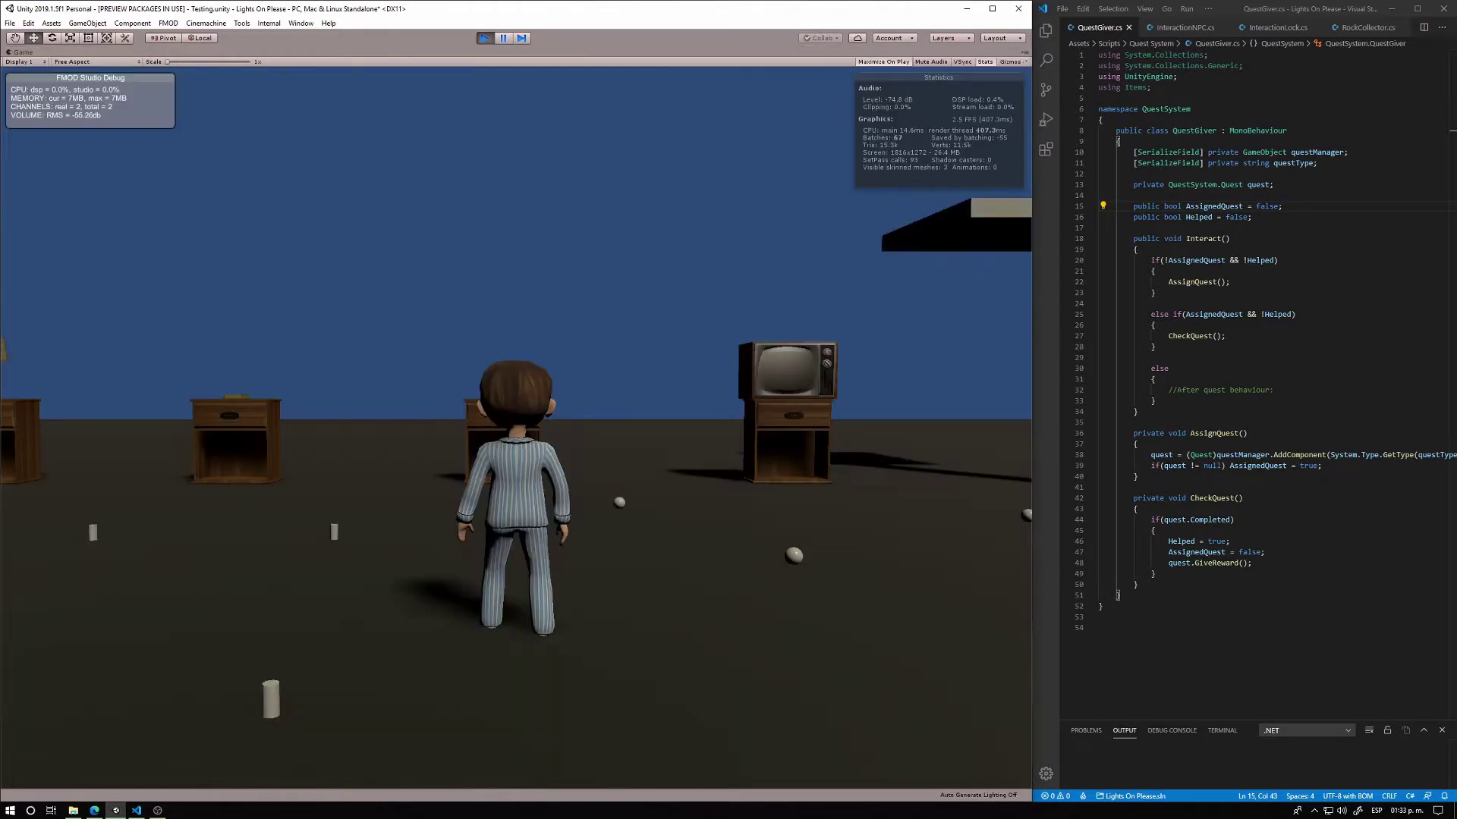
Run and hop the character around the nightstands, T-post and floor
{"action": "key", "text": "w"}
{"action": "key", "text": "d"}
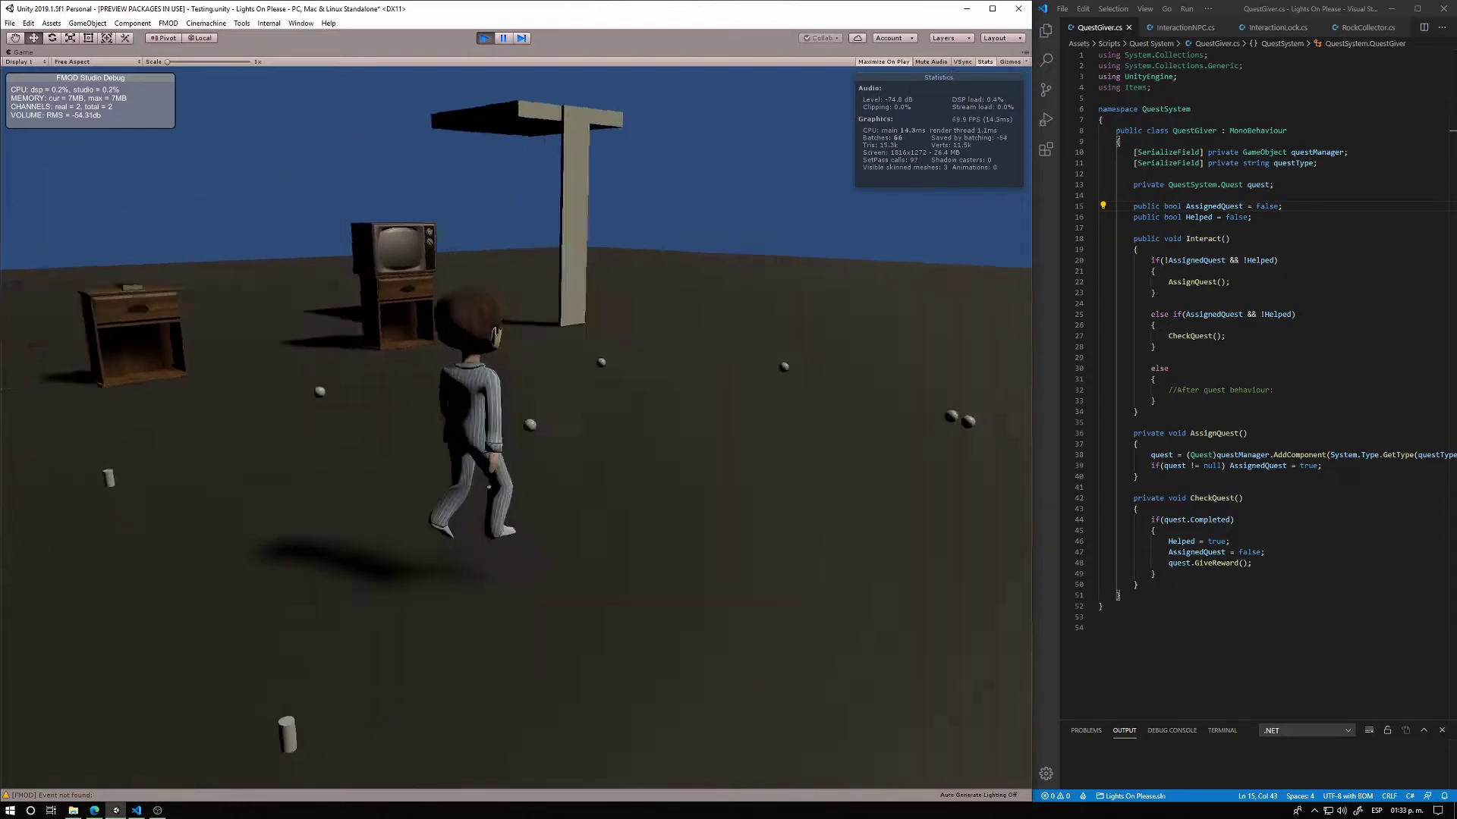
{"action": "key", "text": "d"}
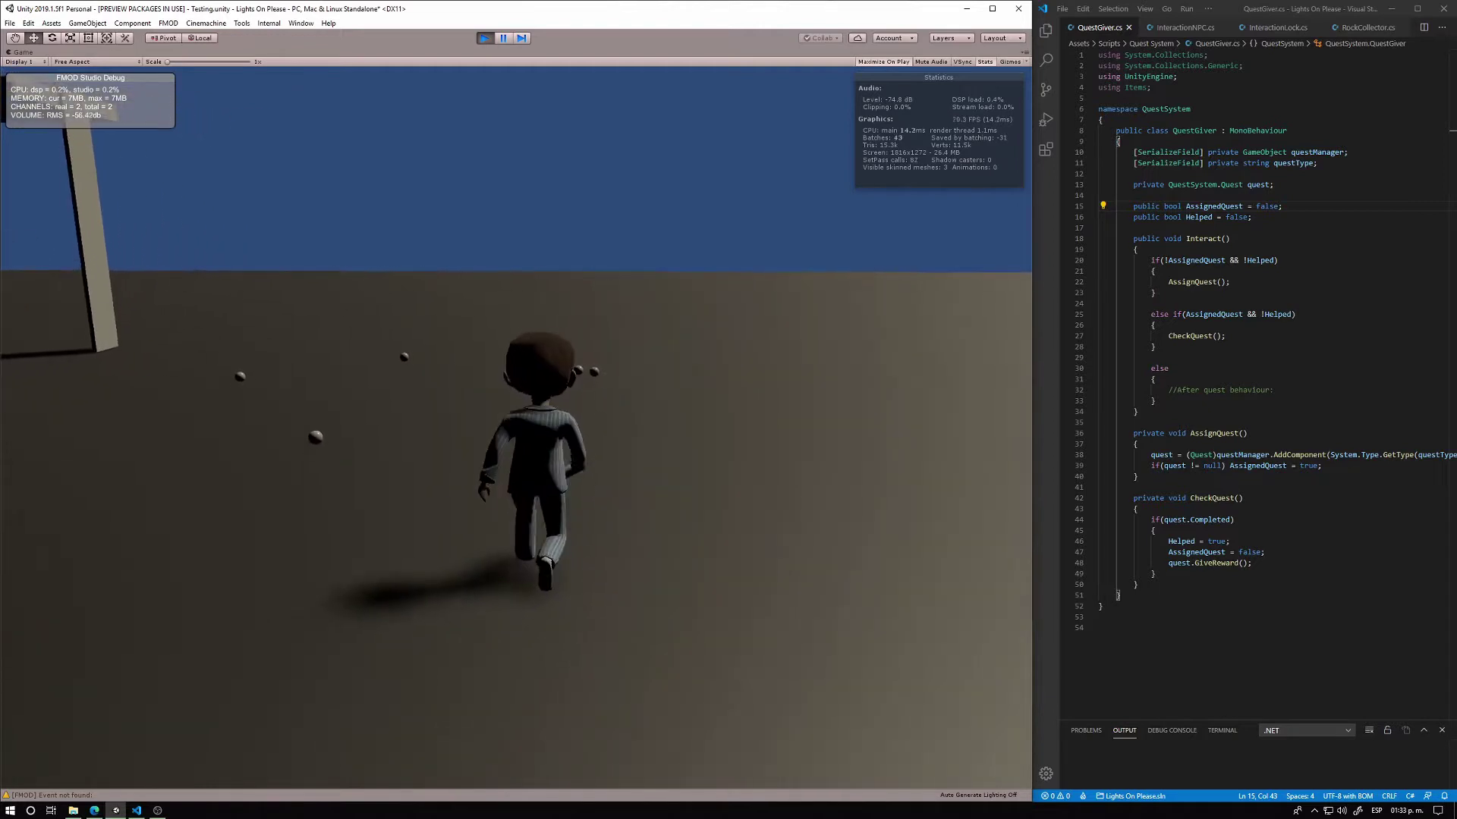
{"action": "key", "text": "w"}
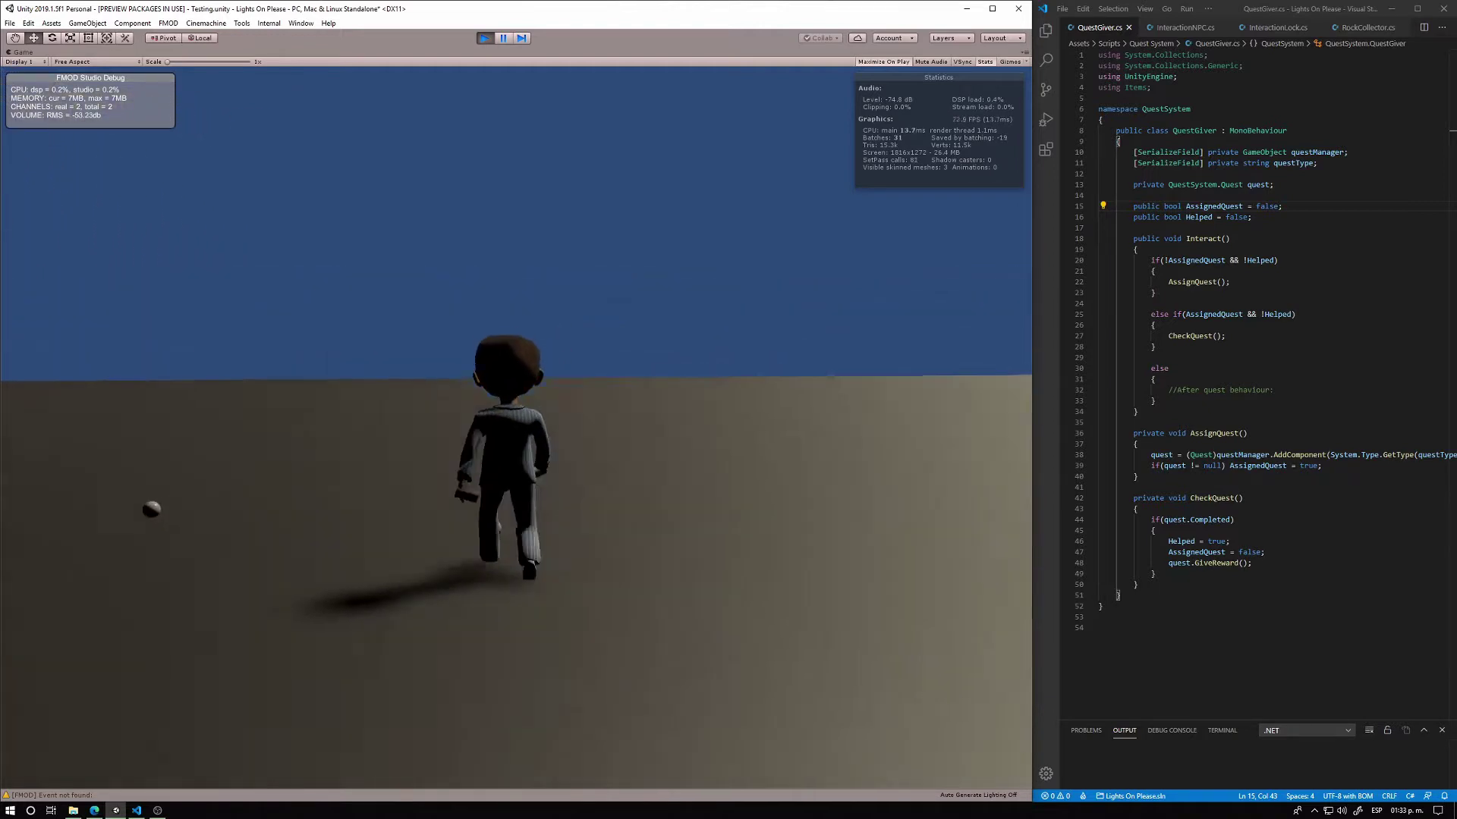
{"action": "key", "text": "a"}
{"action": "key", "text": "s"}
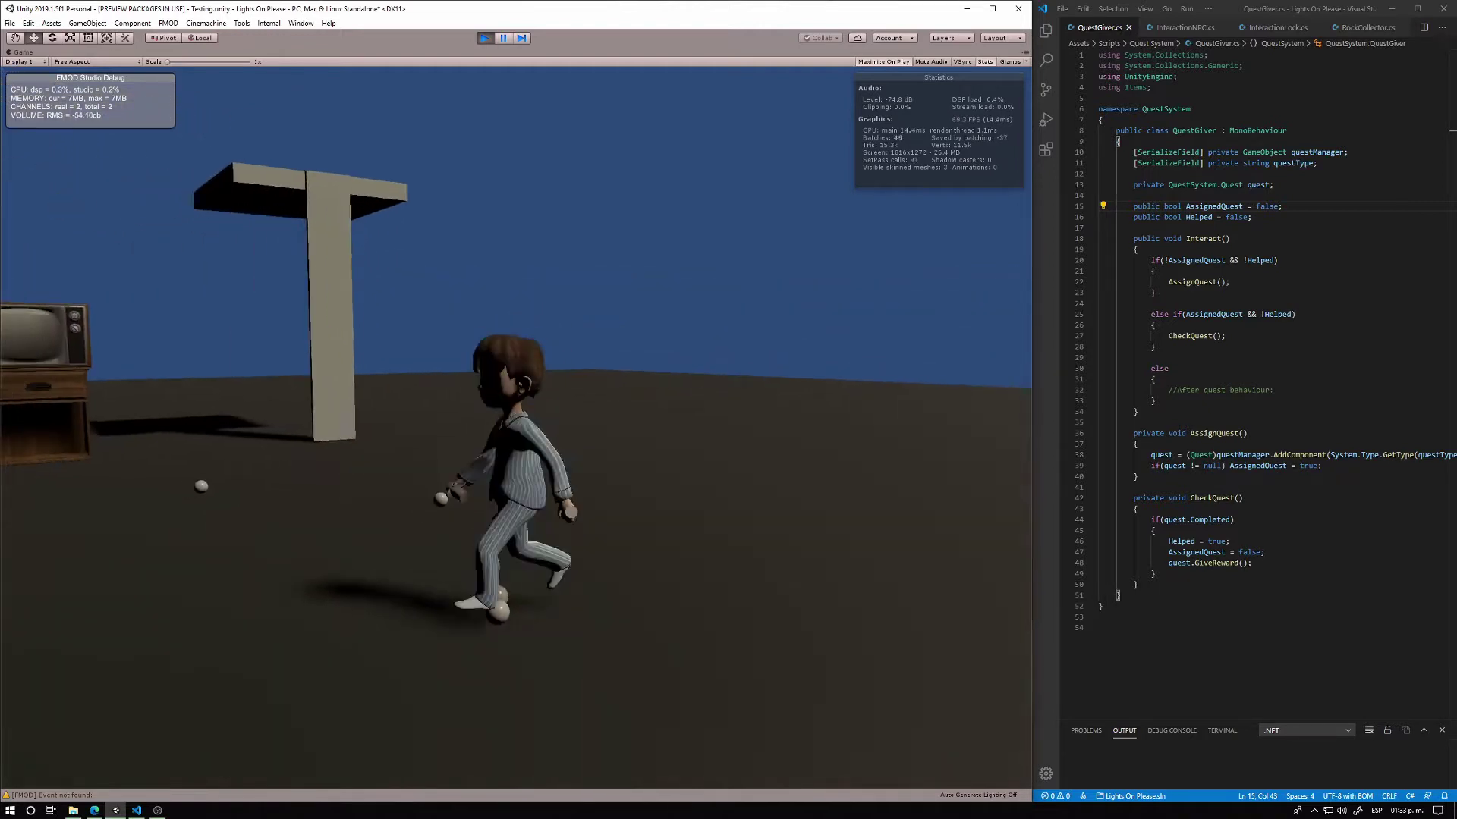
{"action": "key", "text": "a"}
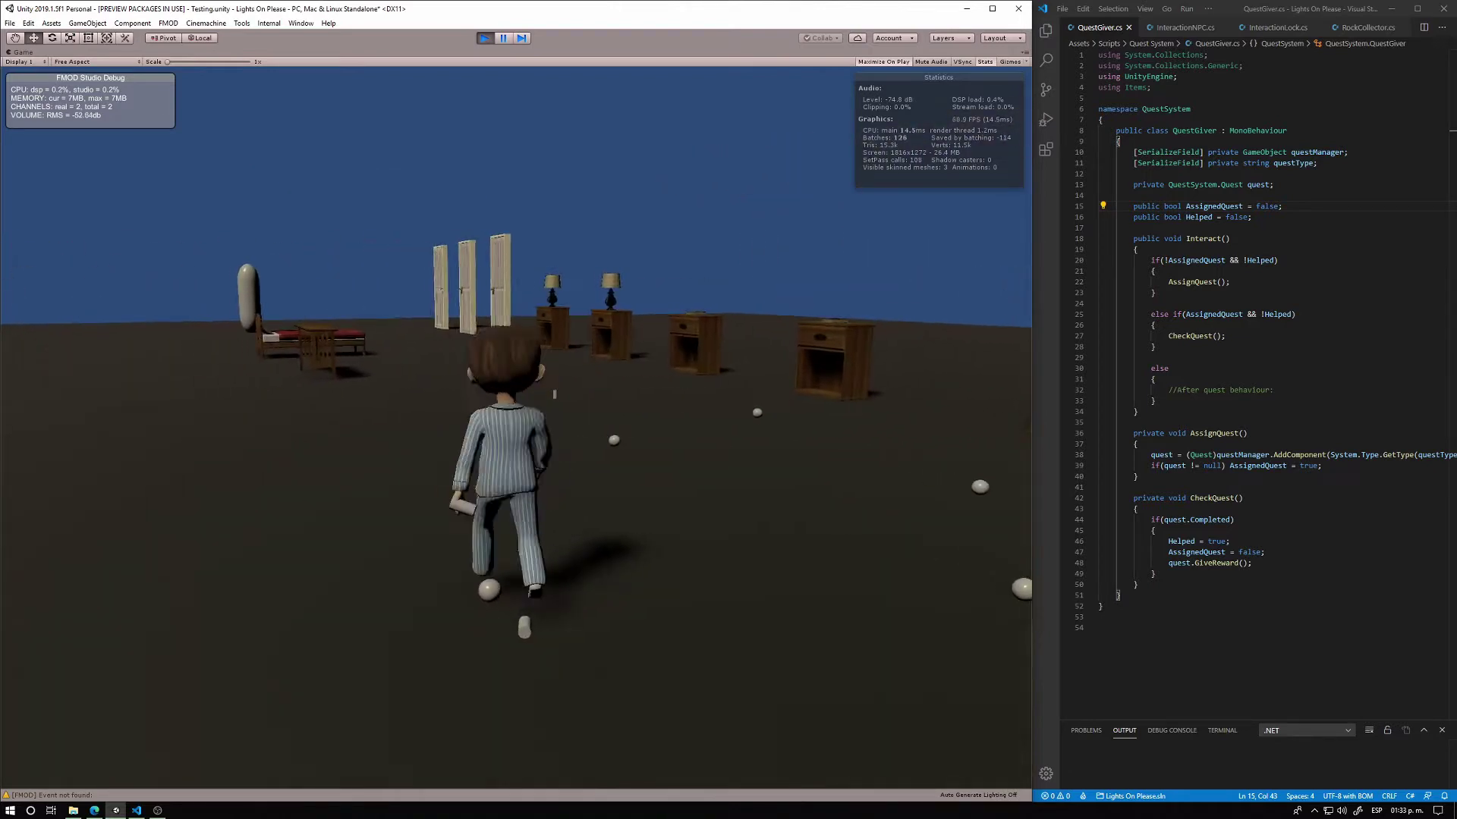
{"action": "key", "text": "a"}
{"action": "key", "text": "a"}
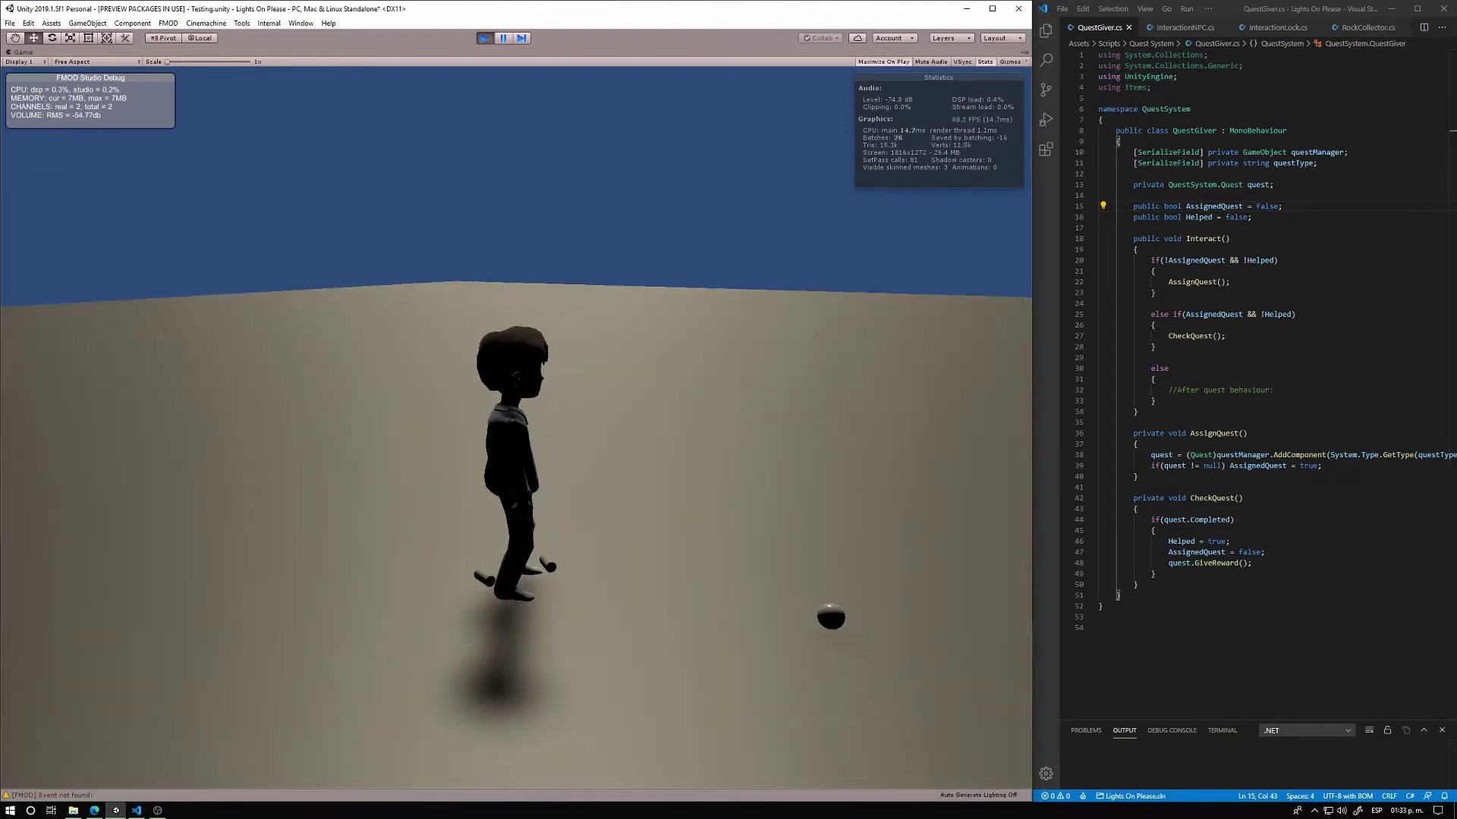
{"action": "key", "text": "space"}
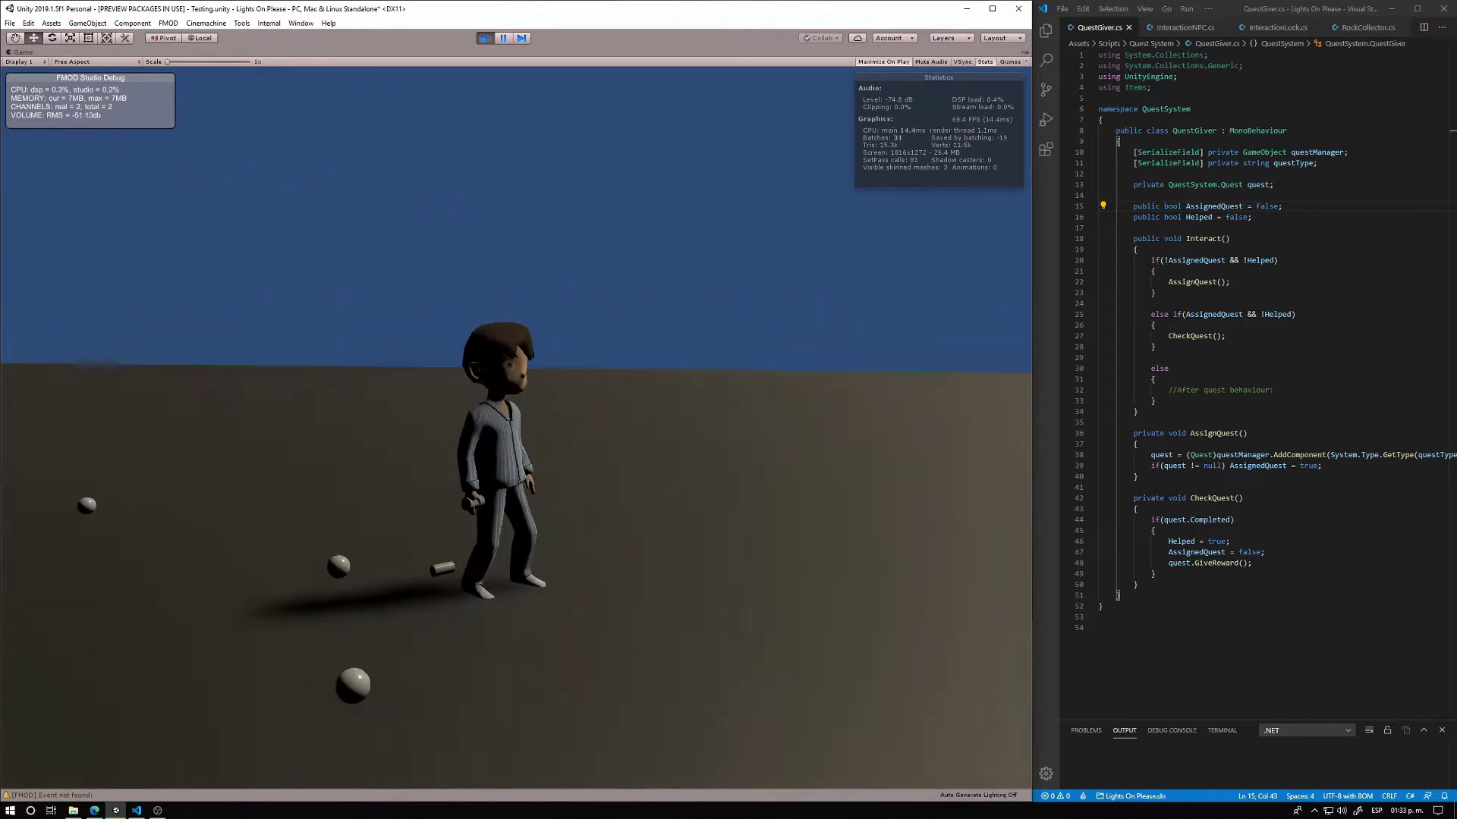
{"action": "key", "text": "w"}
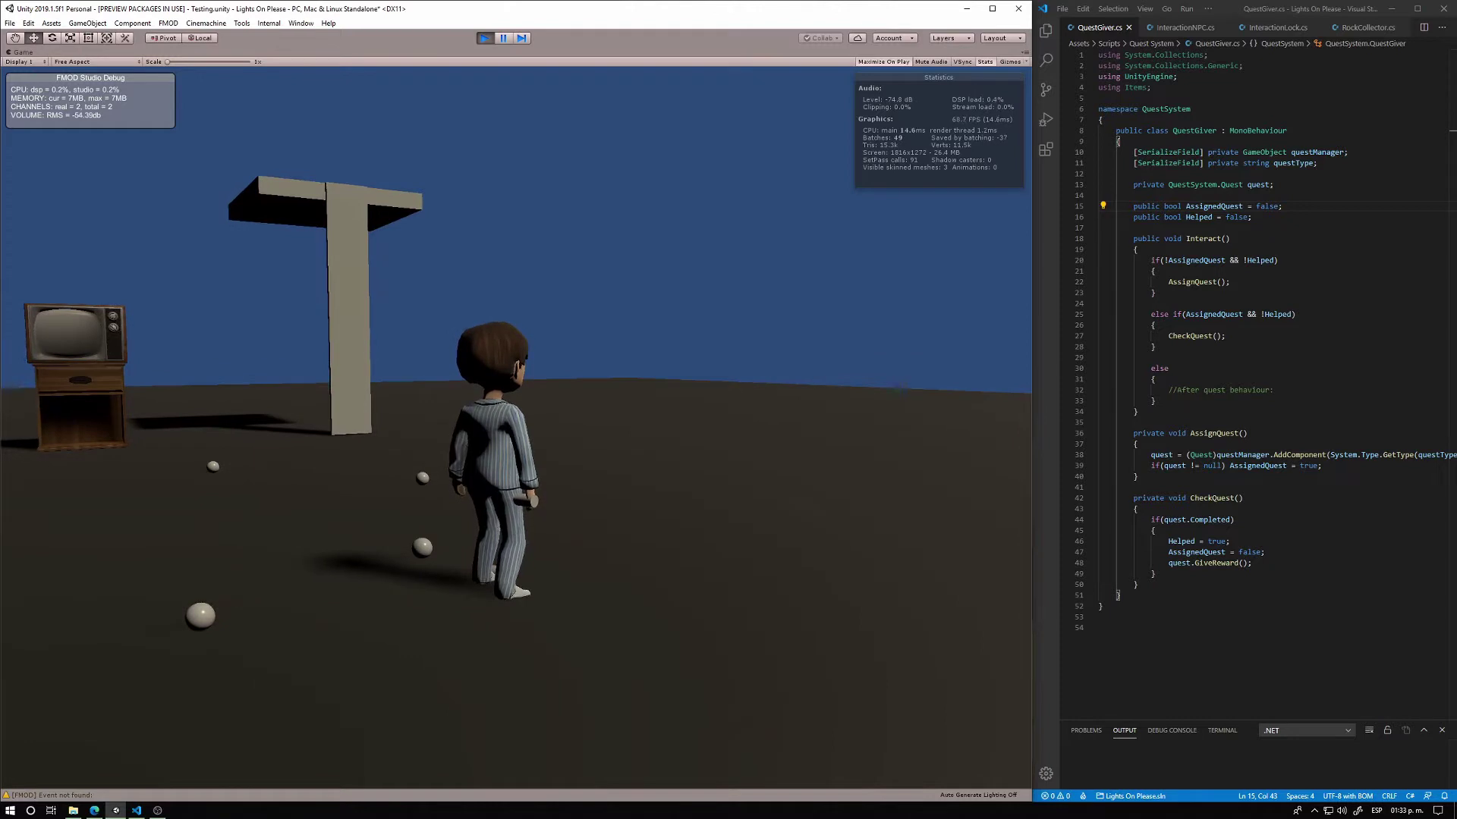
{"action": "key", "text": "a"}
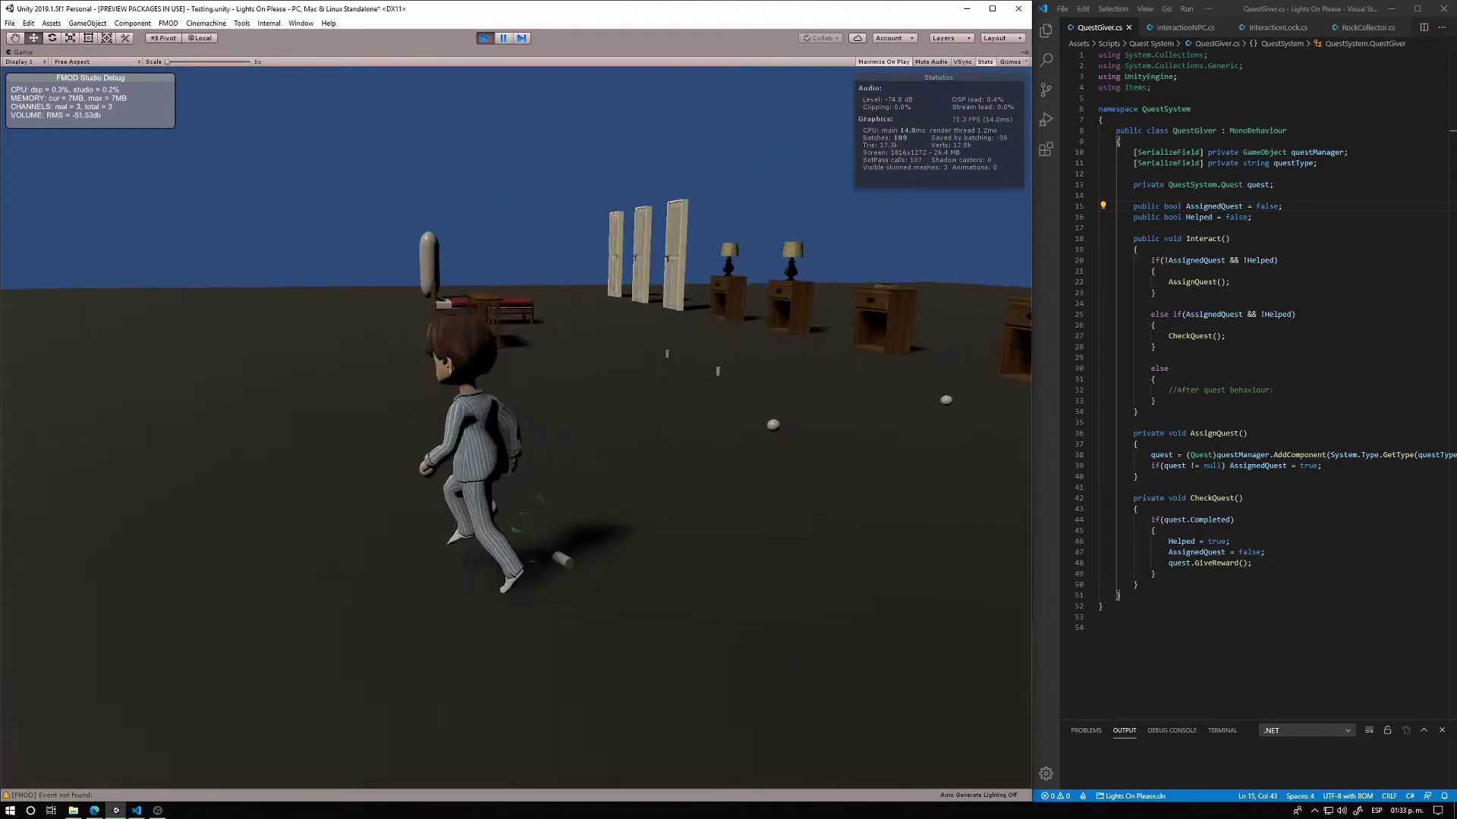
{"action": "key", "text": "d"}
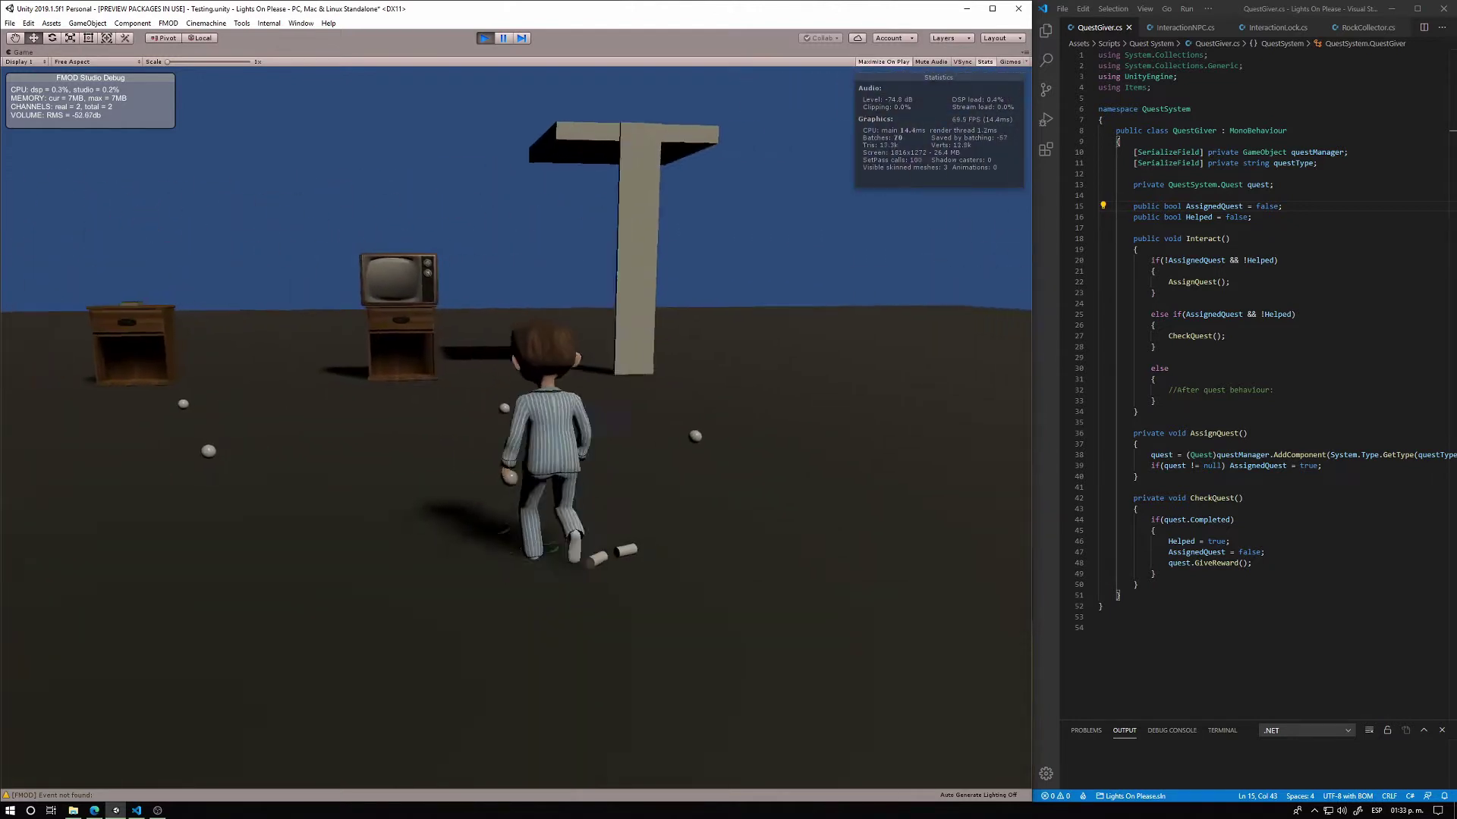
Run the character past the bed and TV up to a door until the Open prompt appears
{"action": "key", "text": "s"}
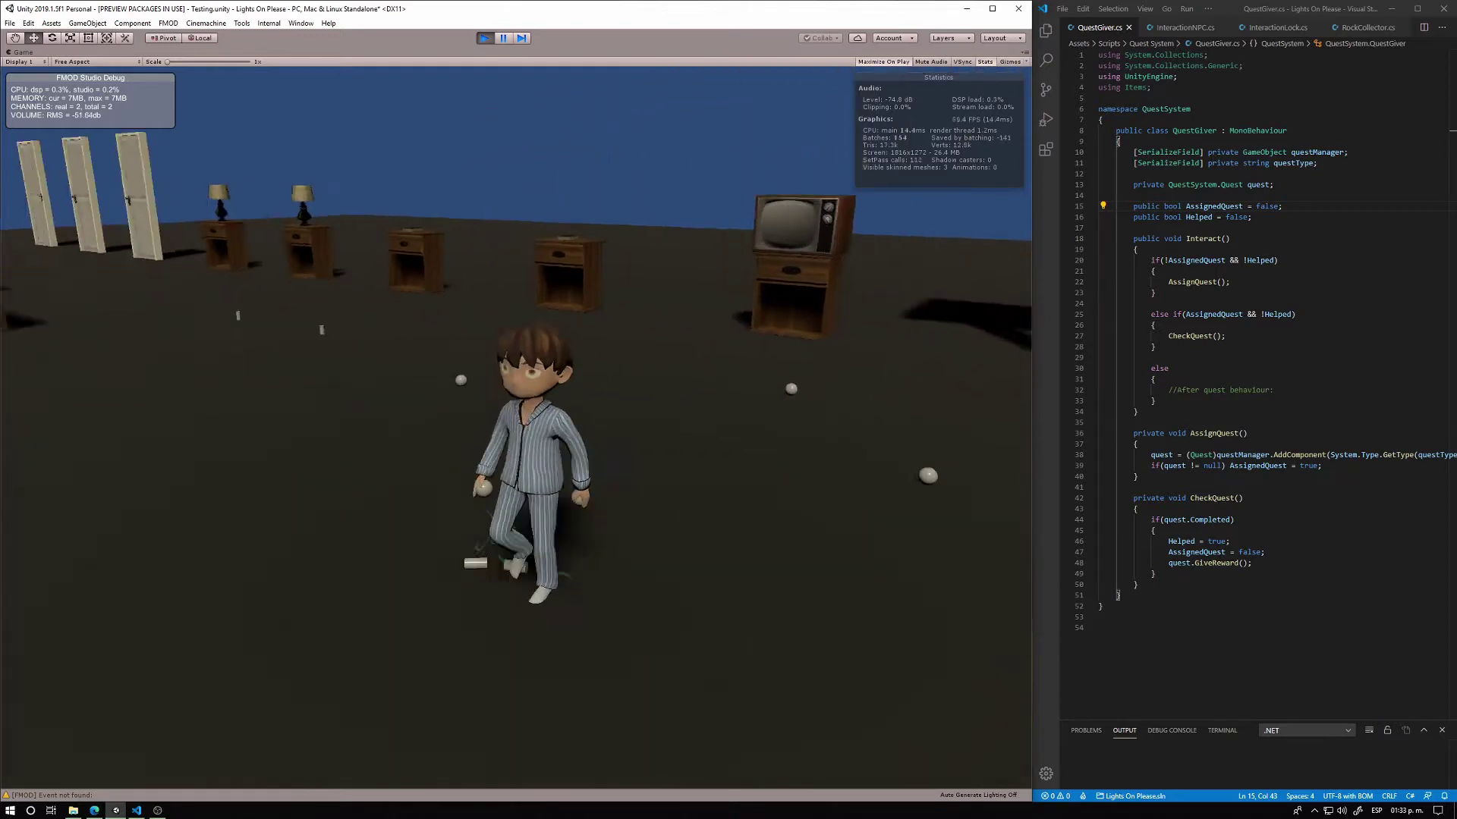
{"action": "key", "text": "w"}
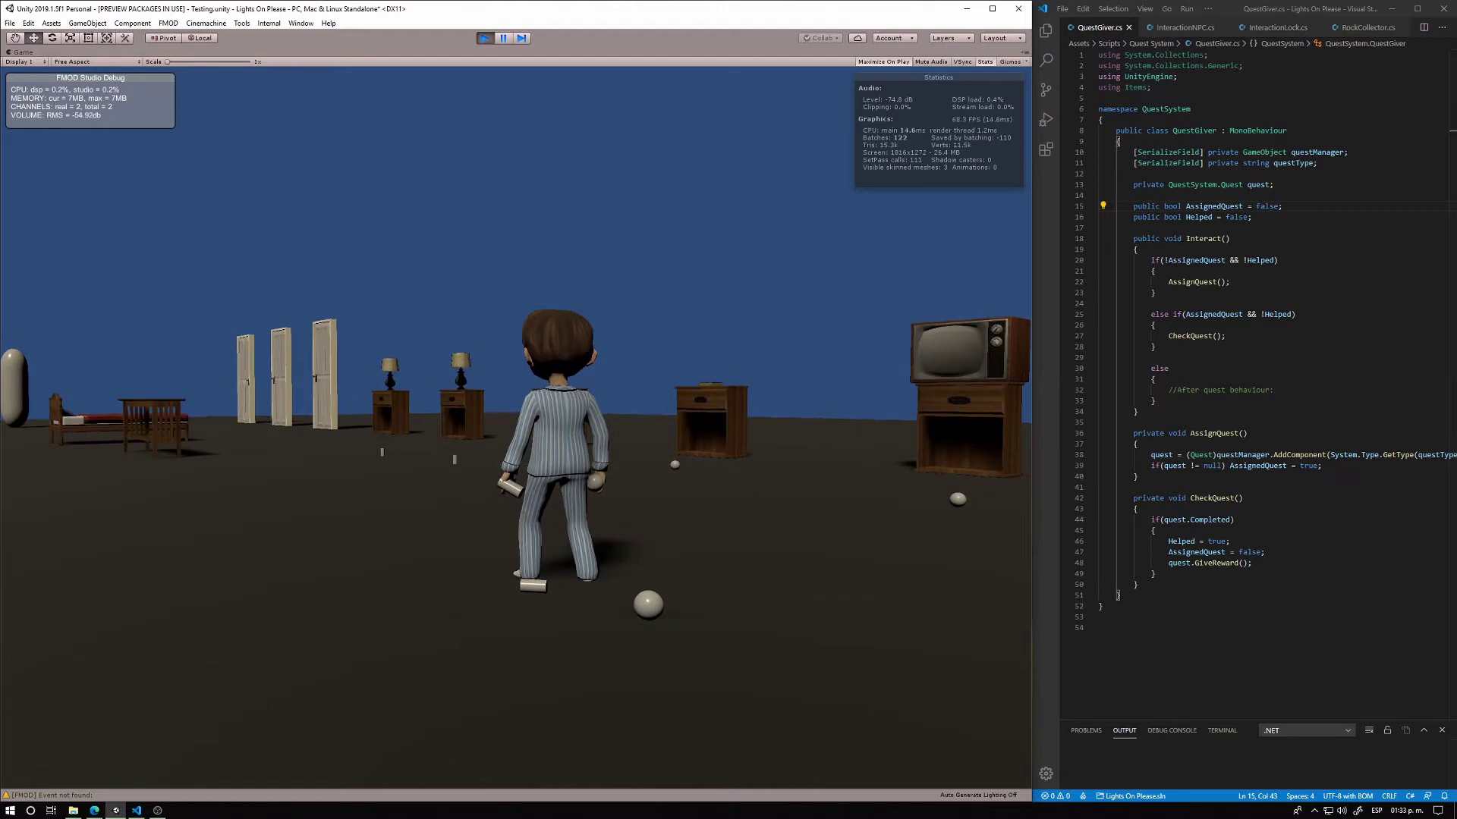
{"action": "key", "text": "a"}
{"action": "key", "text": "d"}
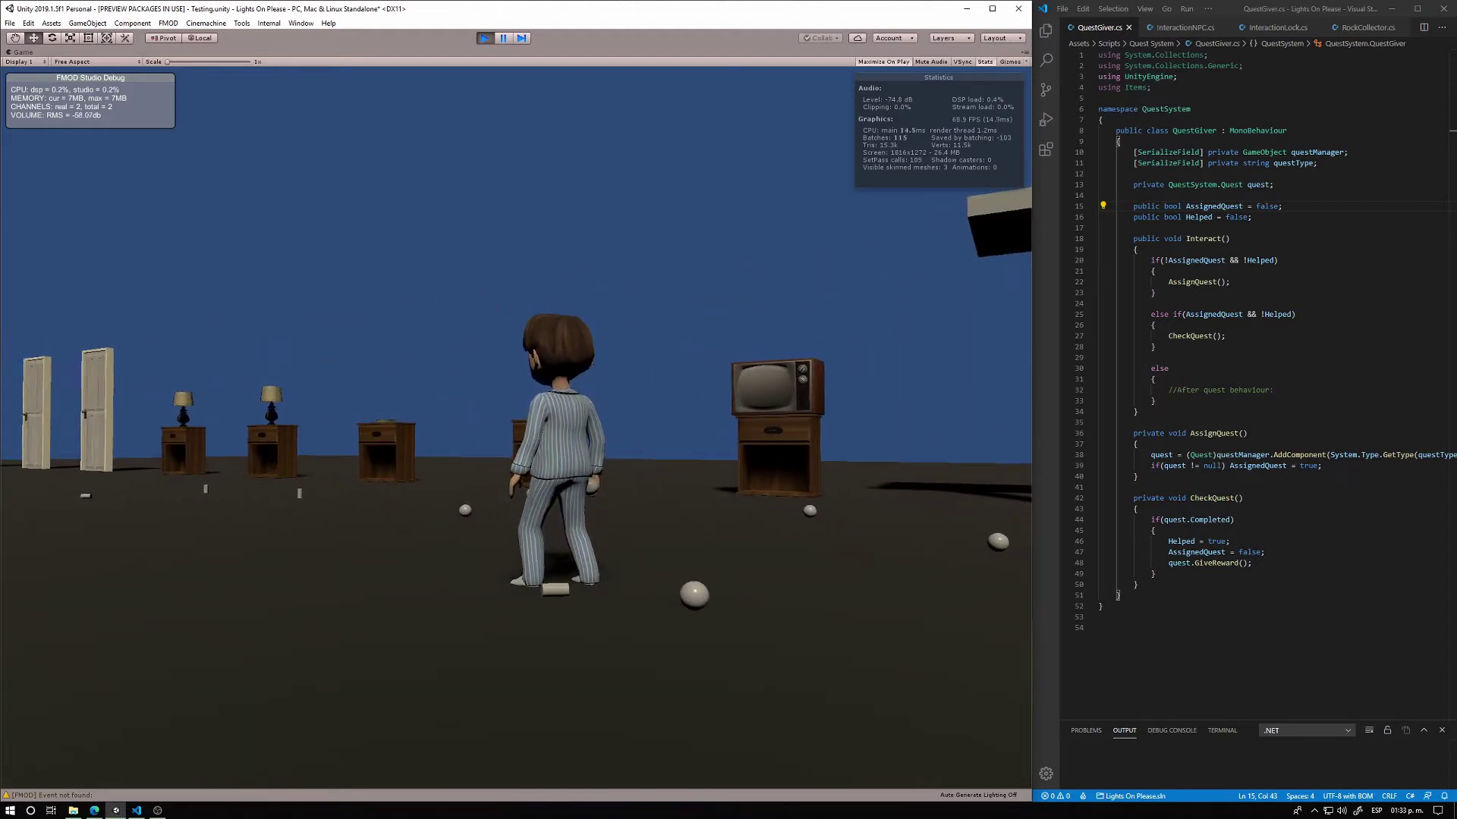
{"action": "key", "text": "a"}
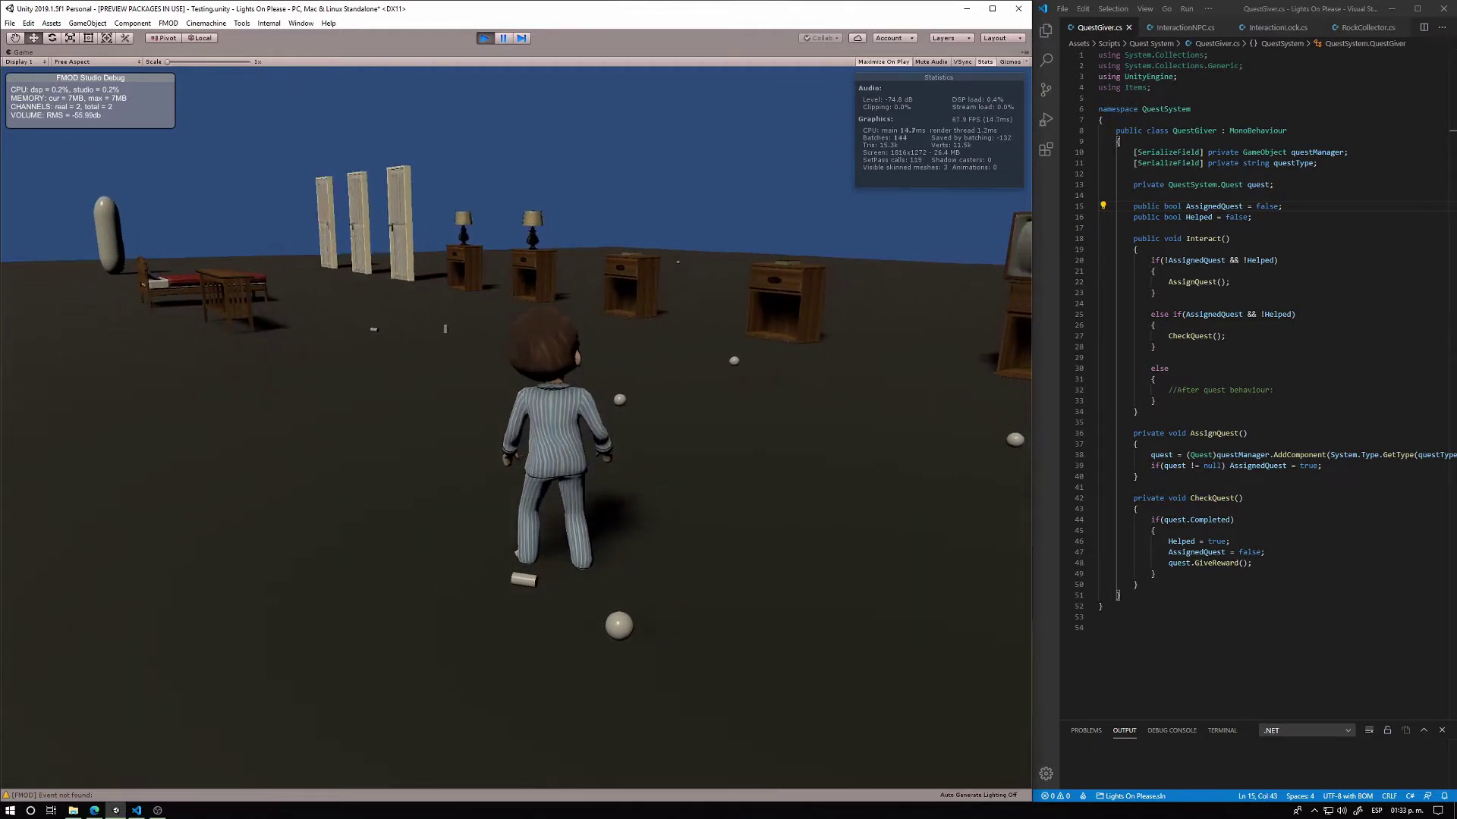
{"action": "key", "text": "a"}
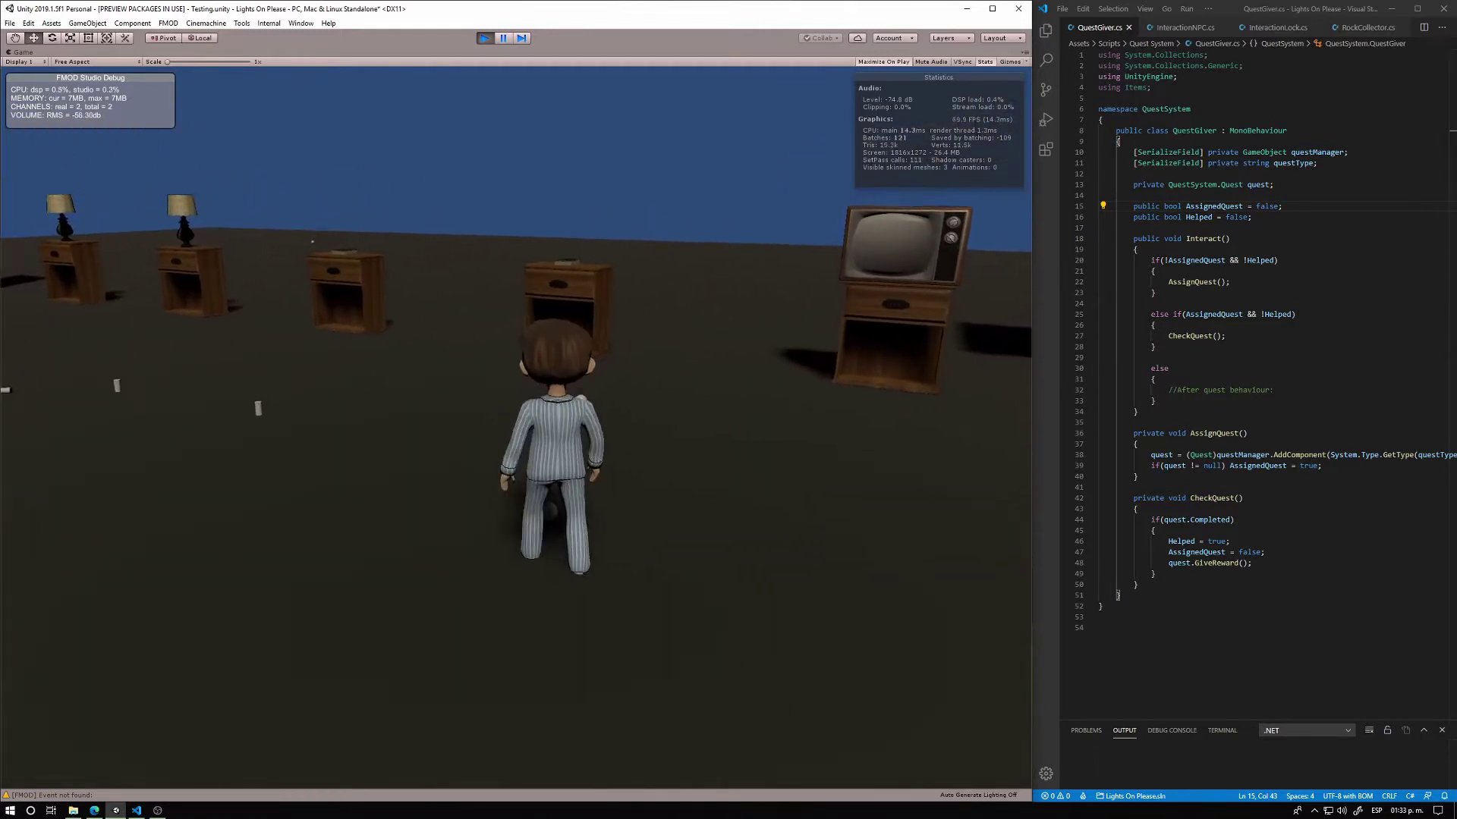
{"action": "key", "text": "a"}
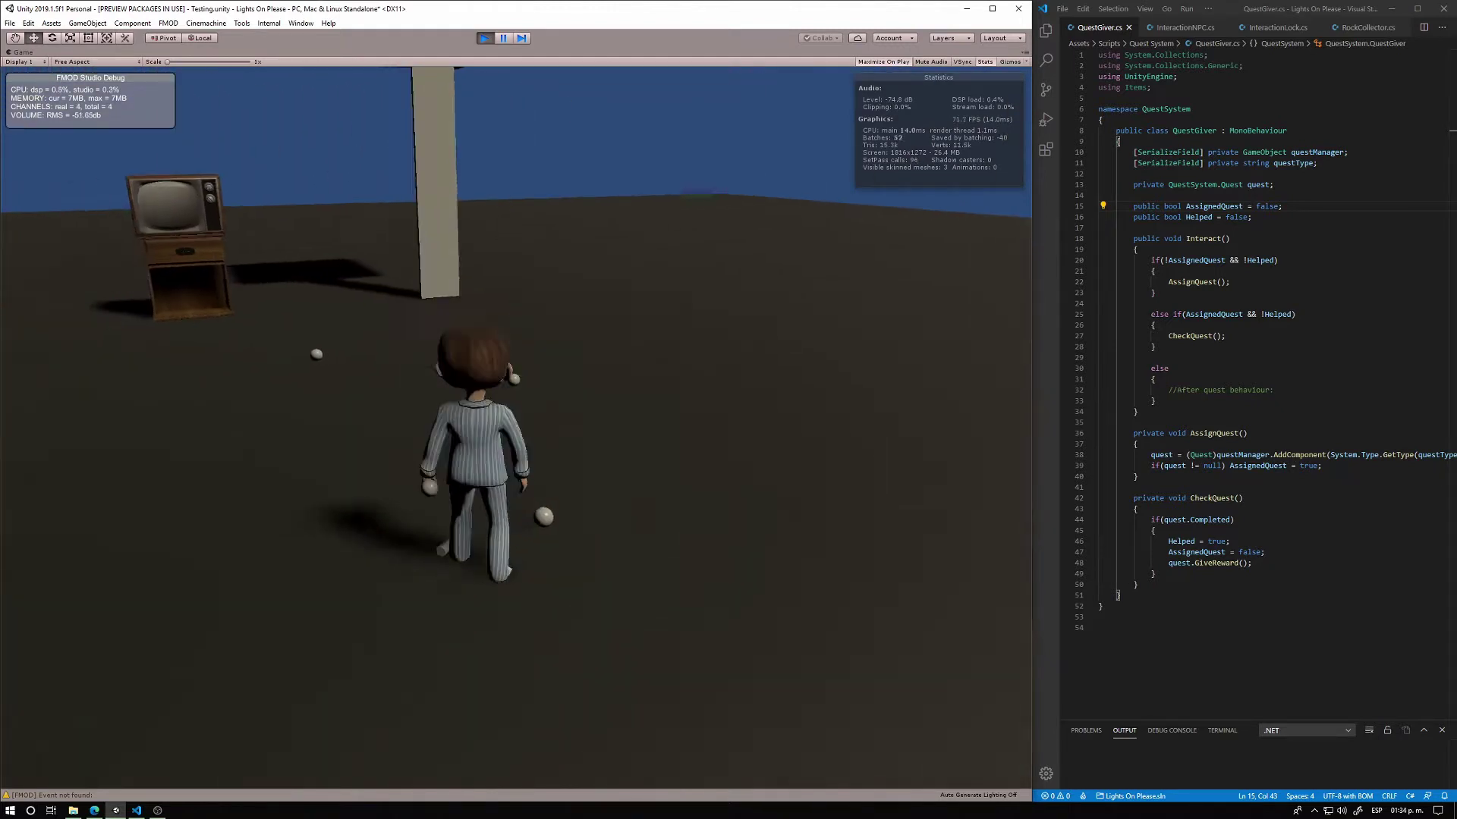
{"action": "key", "text": "w"}
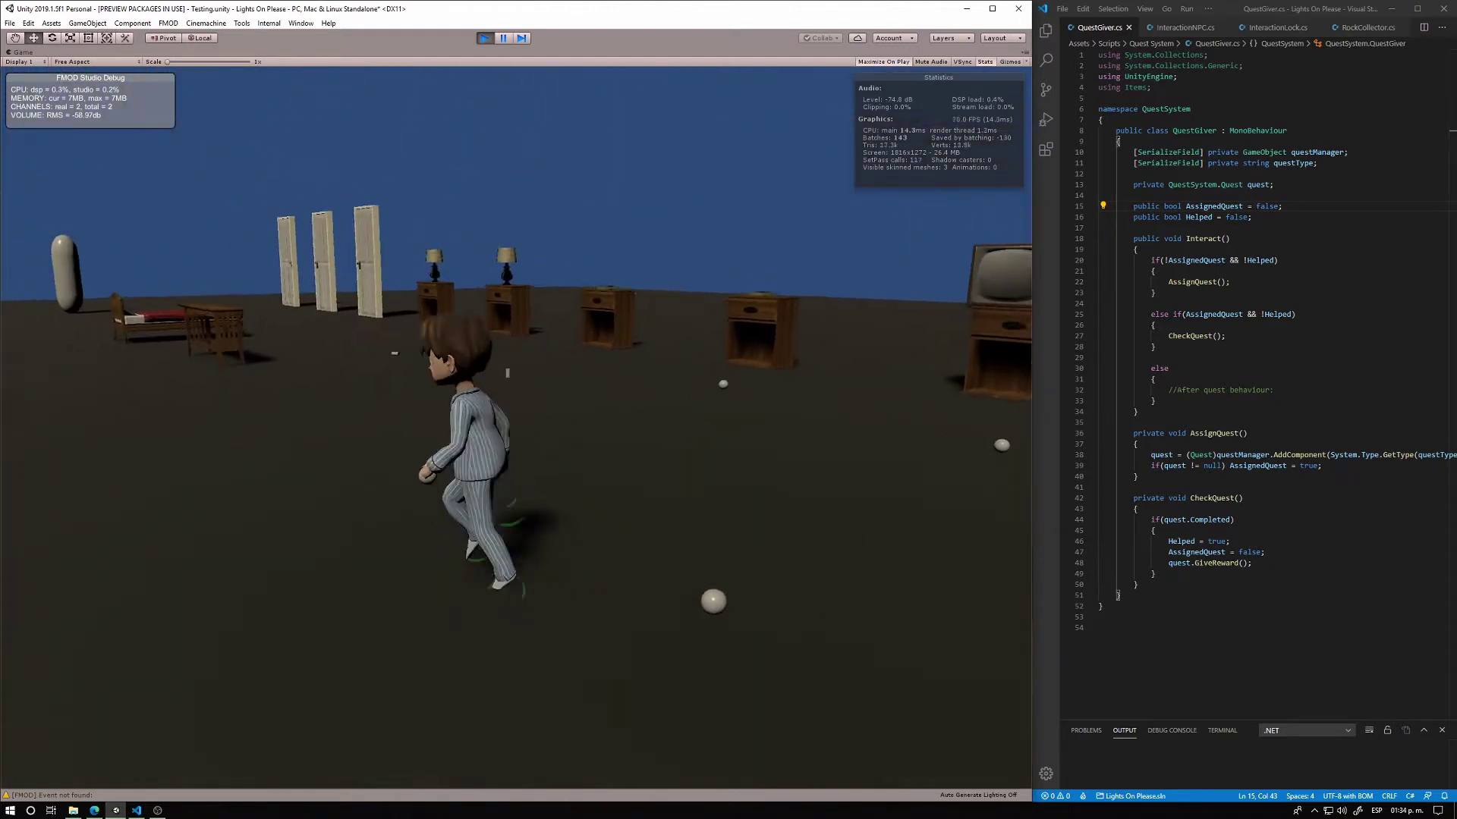
{"action": "key", "text": "d"}
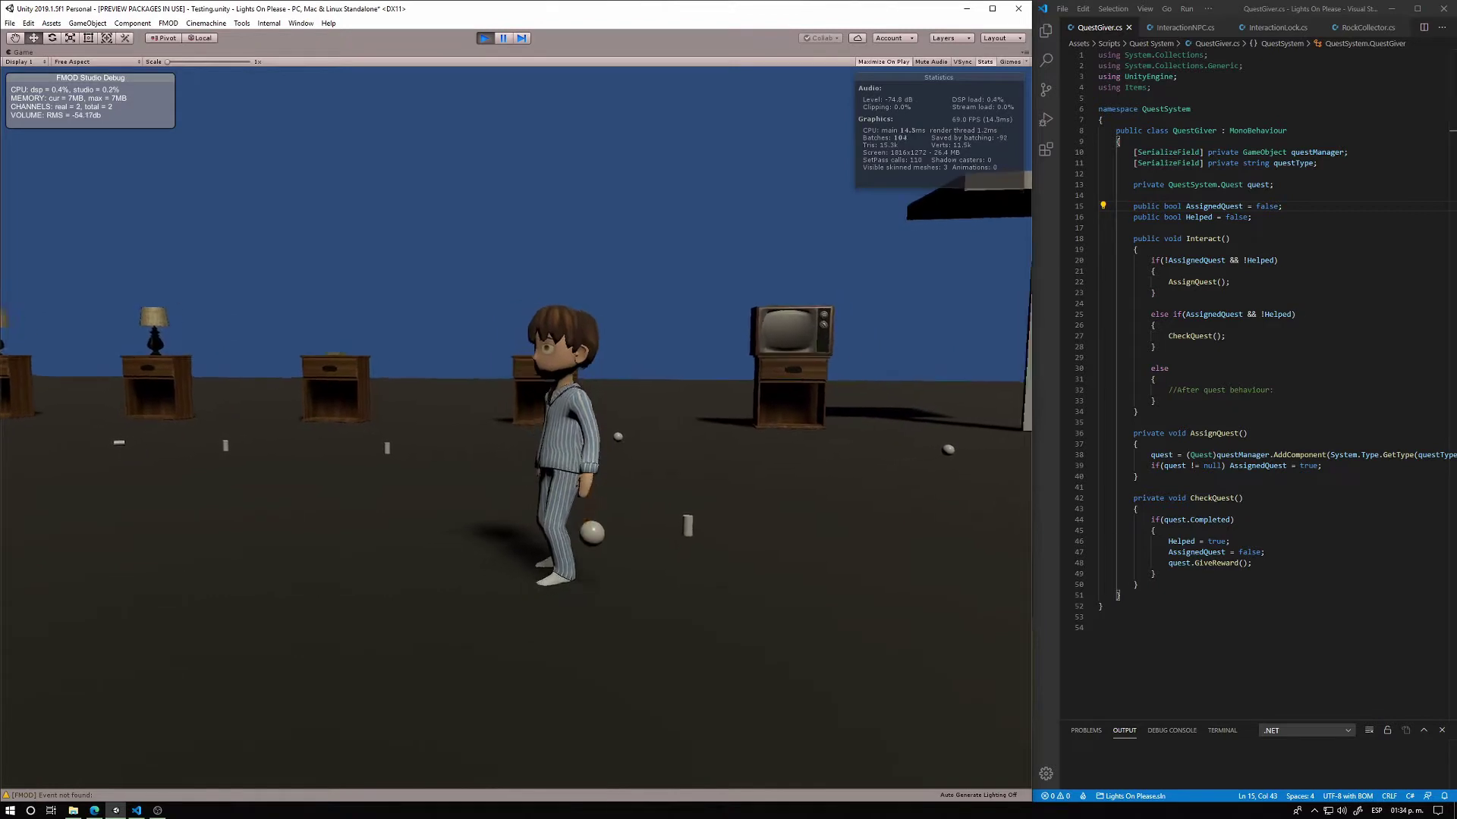
{"action": "key", "text": "w"}
{"action": "key", "text": "d"}
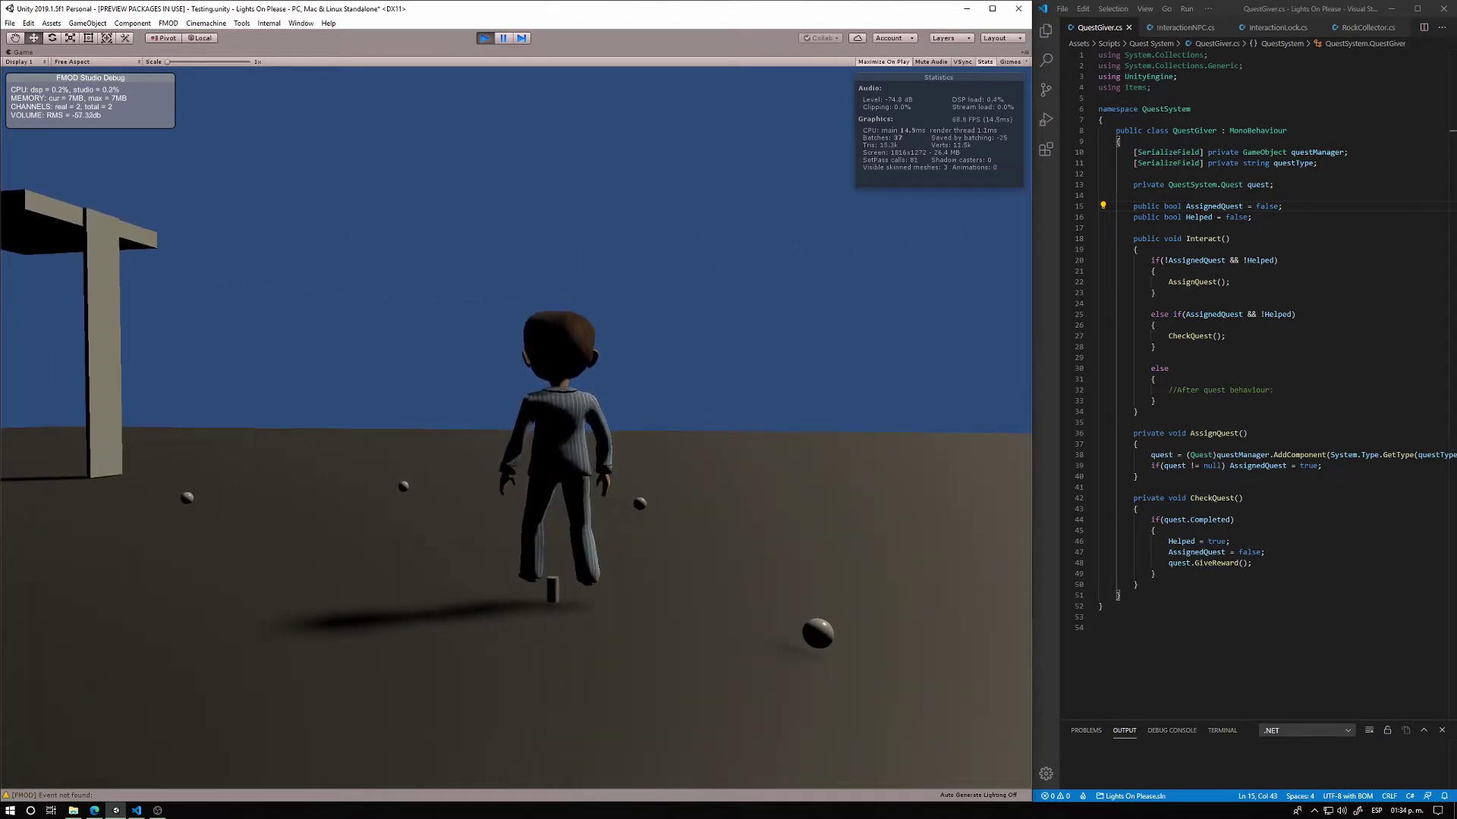
{"action": "key", "text": "w"}
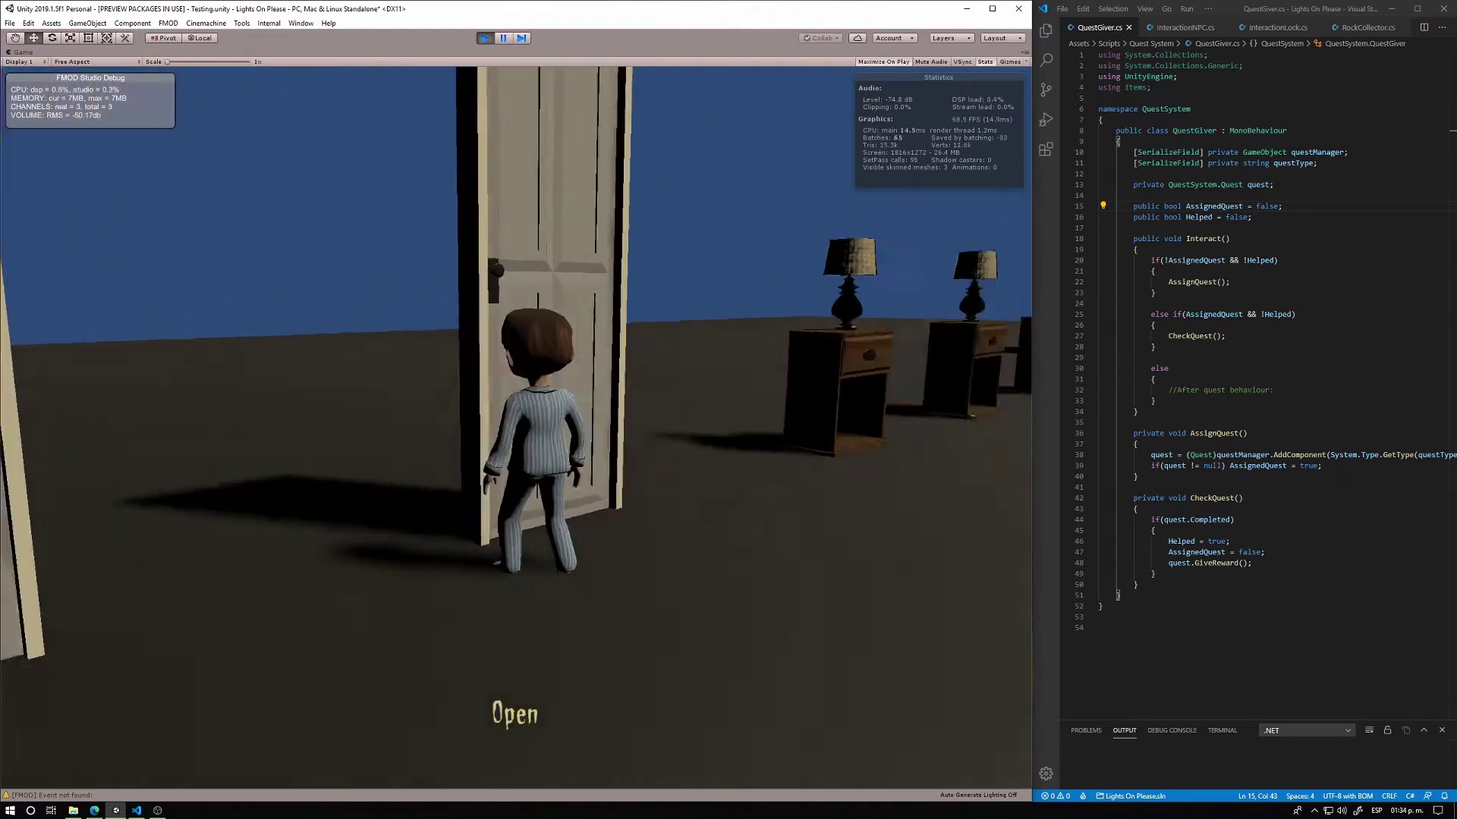
Open and close the door several times with the interact key
{"action": "key", "text": "e"}
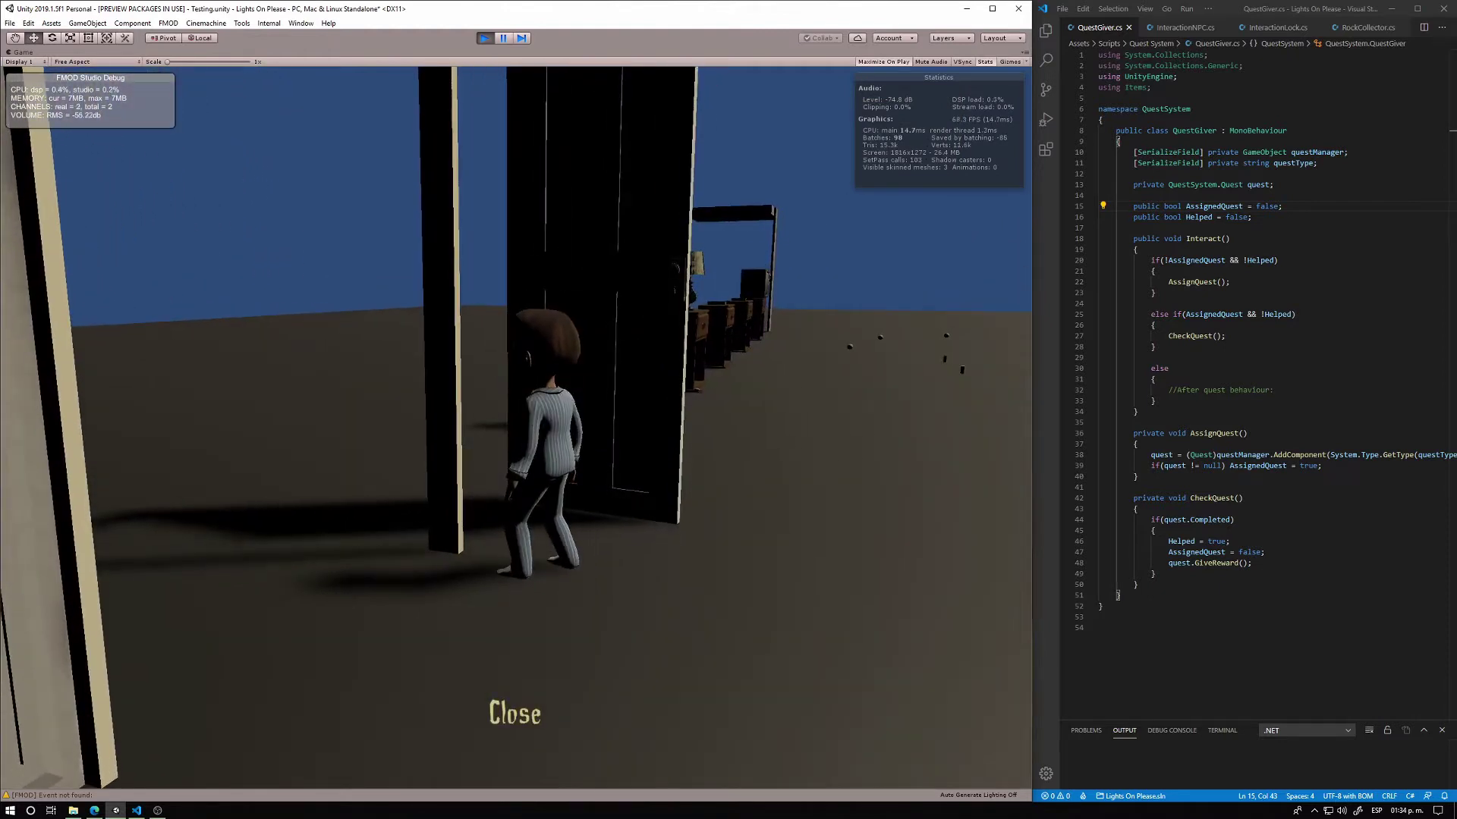
{"action": "key", "text": "e"}
{"action": "key", "text": "e"}
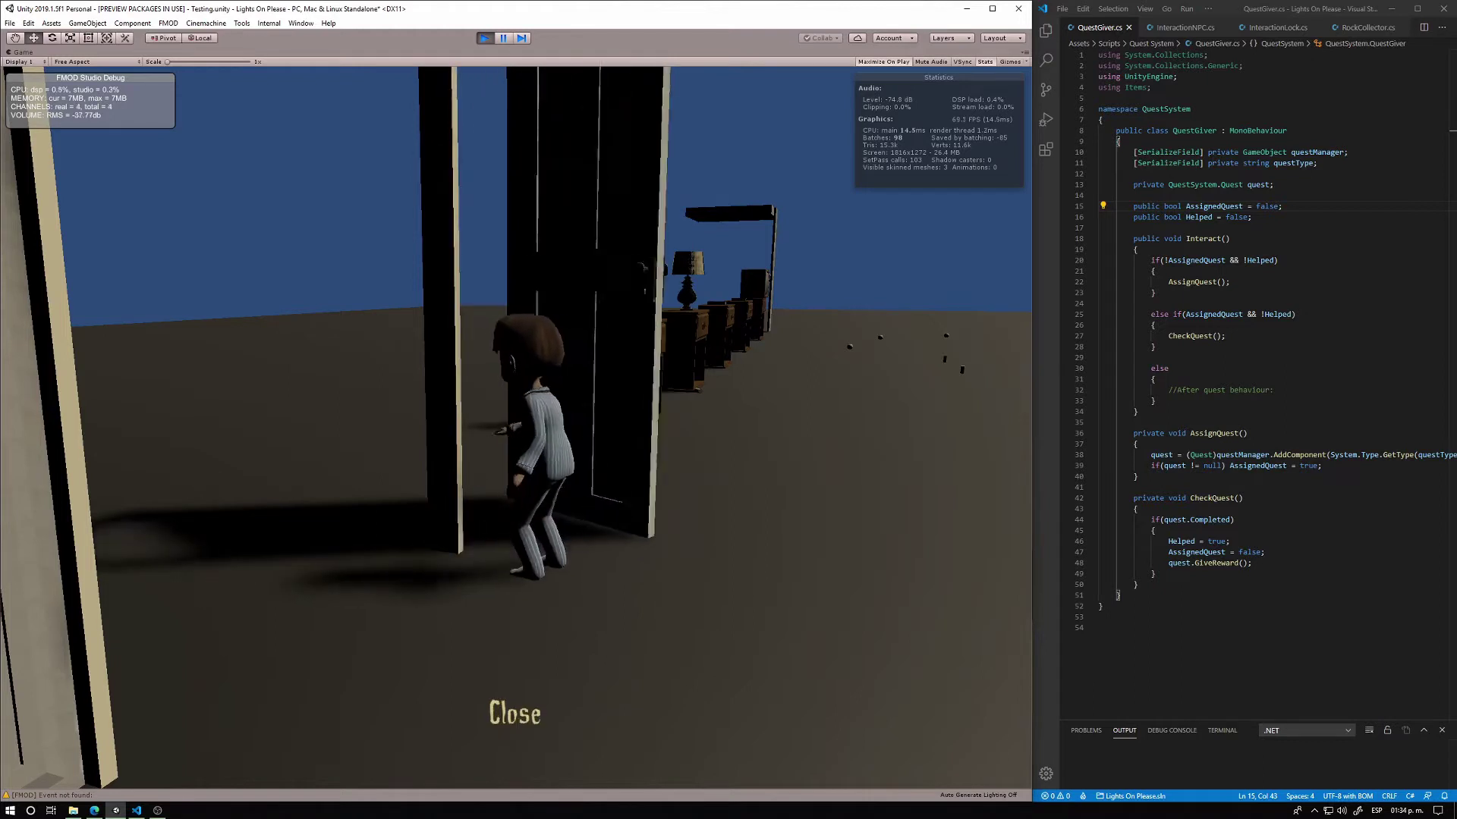
{"action": "key", "text": "e"}
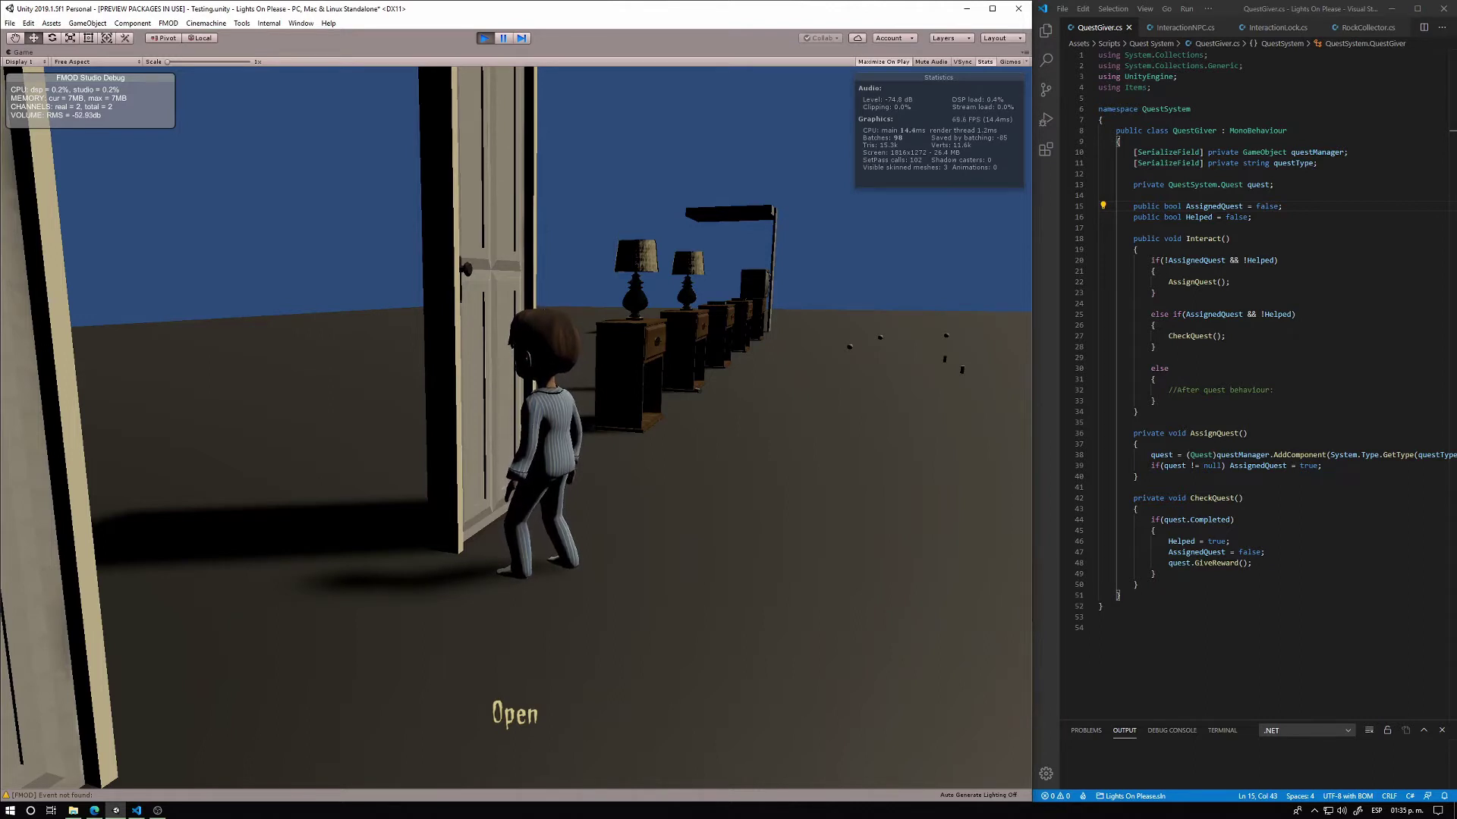
{"action": "key", "text": "e"}
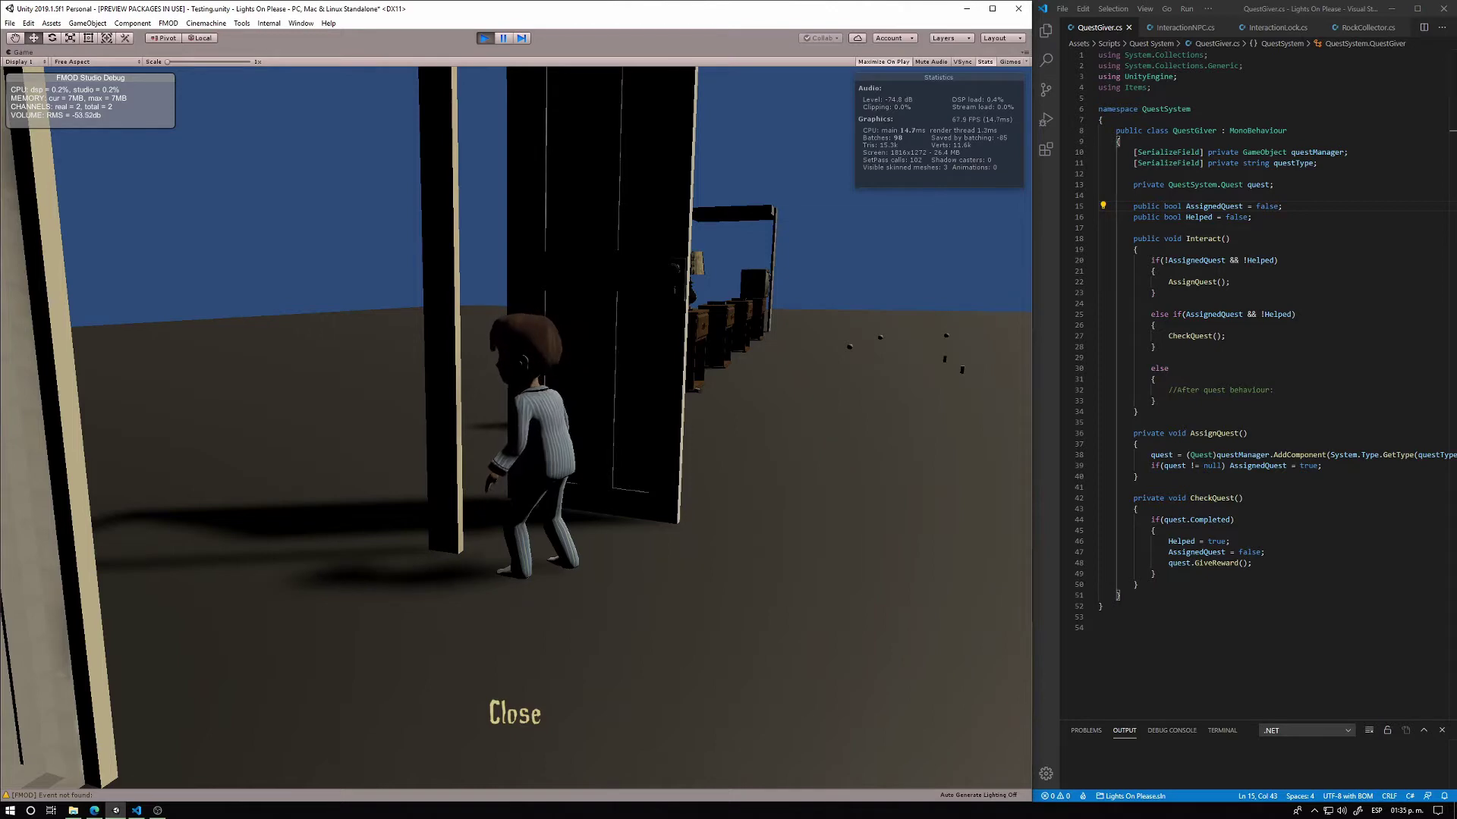
Walk the character through the doorway and past the nightstands and bed to another door
{"action": "key", "text": "w"}
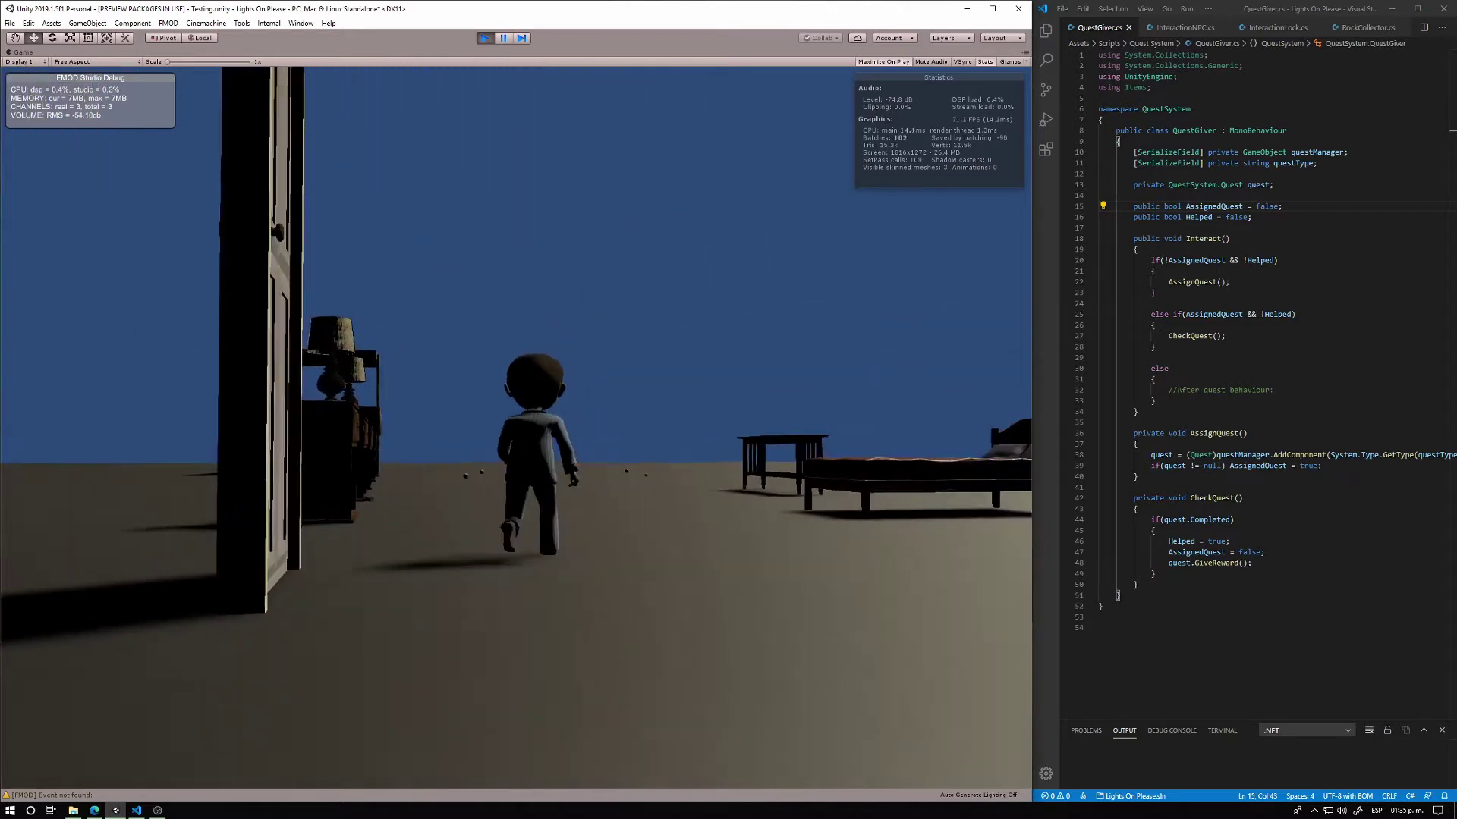
{"action": "key", "text": "w"}
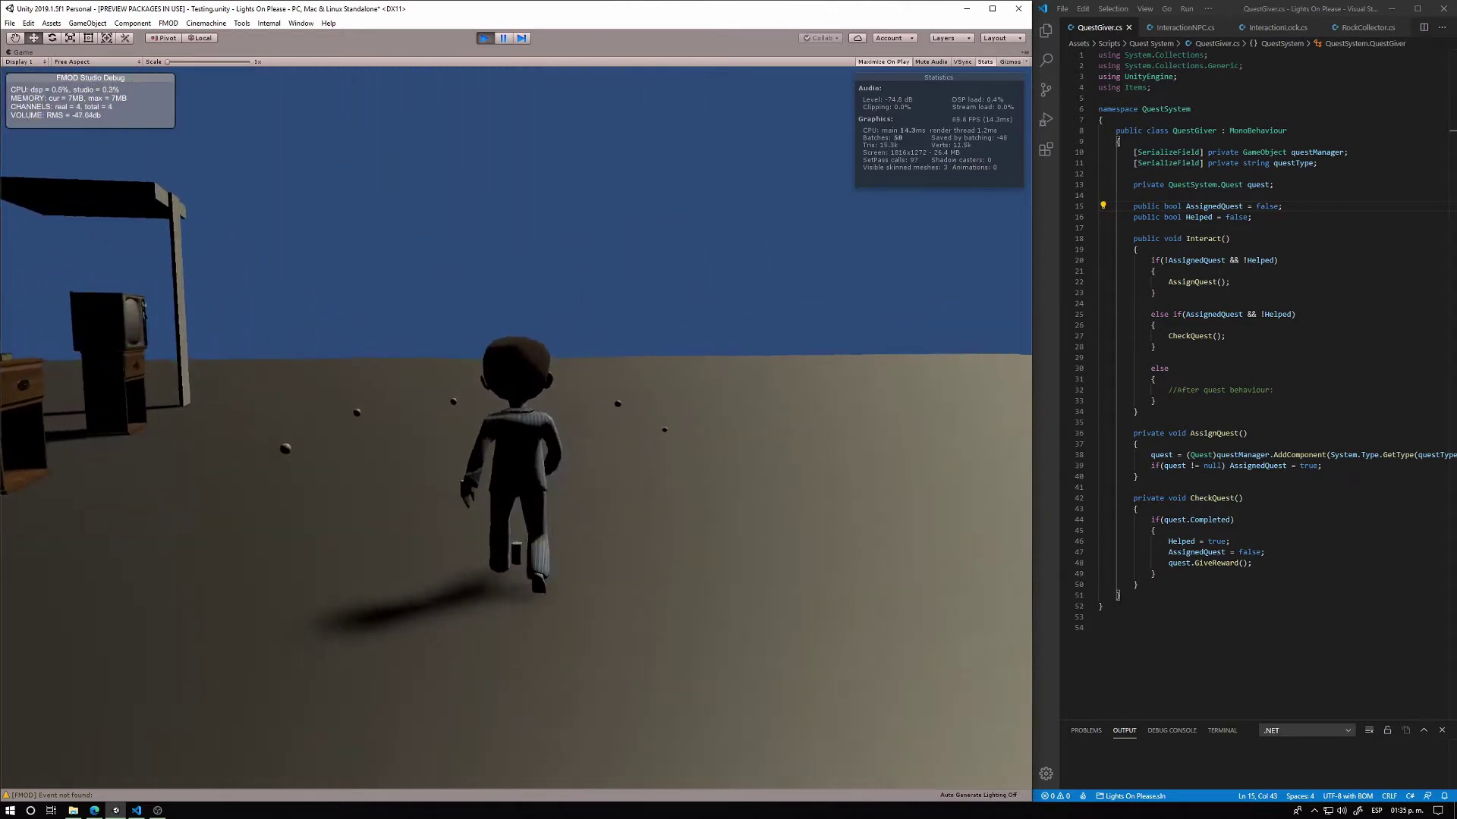
{"action": "key", "text": "a"}
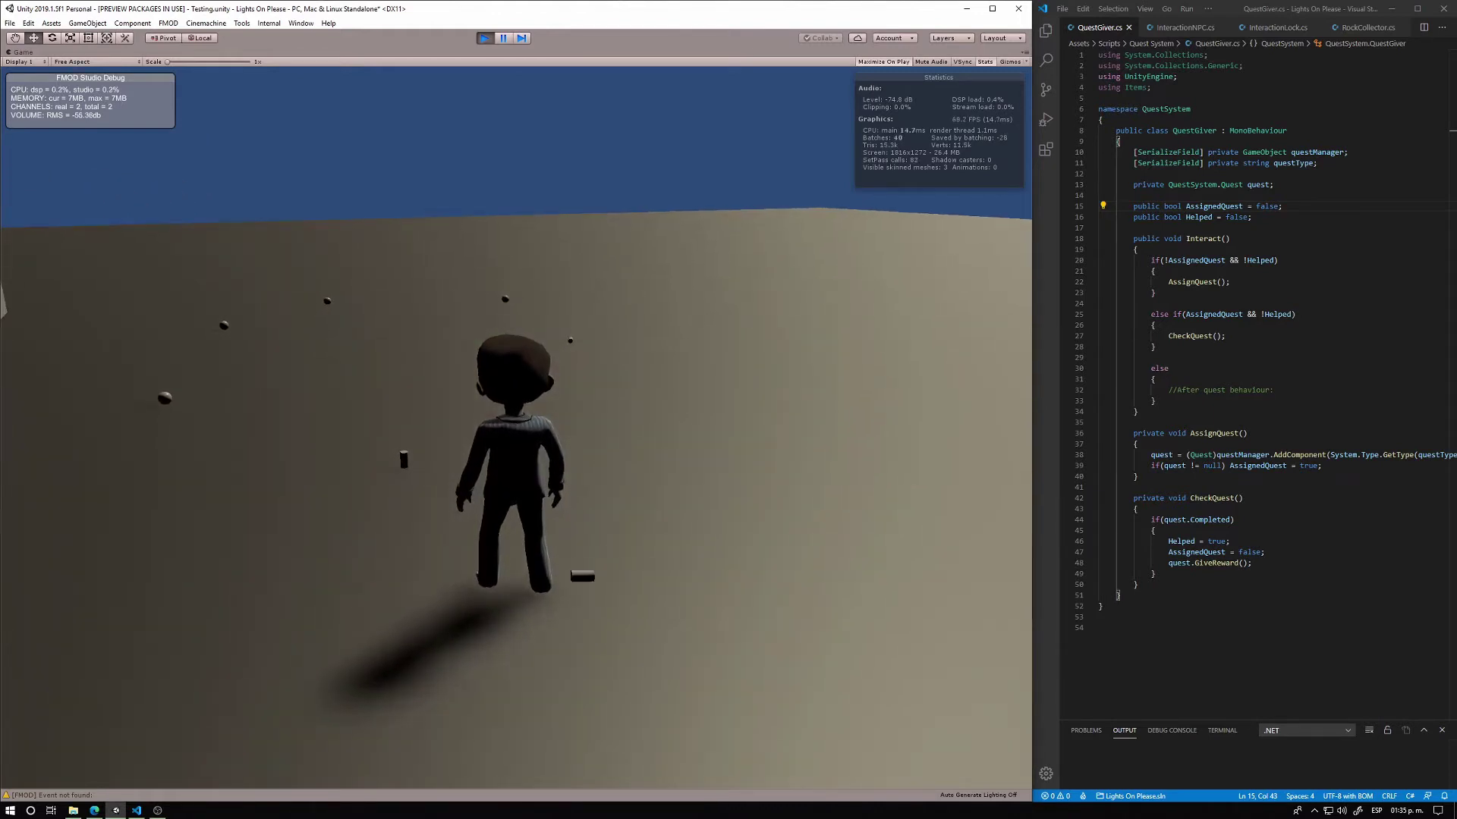
{"action": "key", "text": "w"}
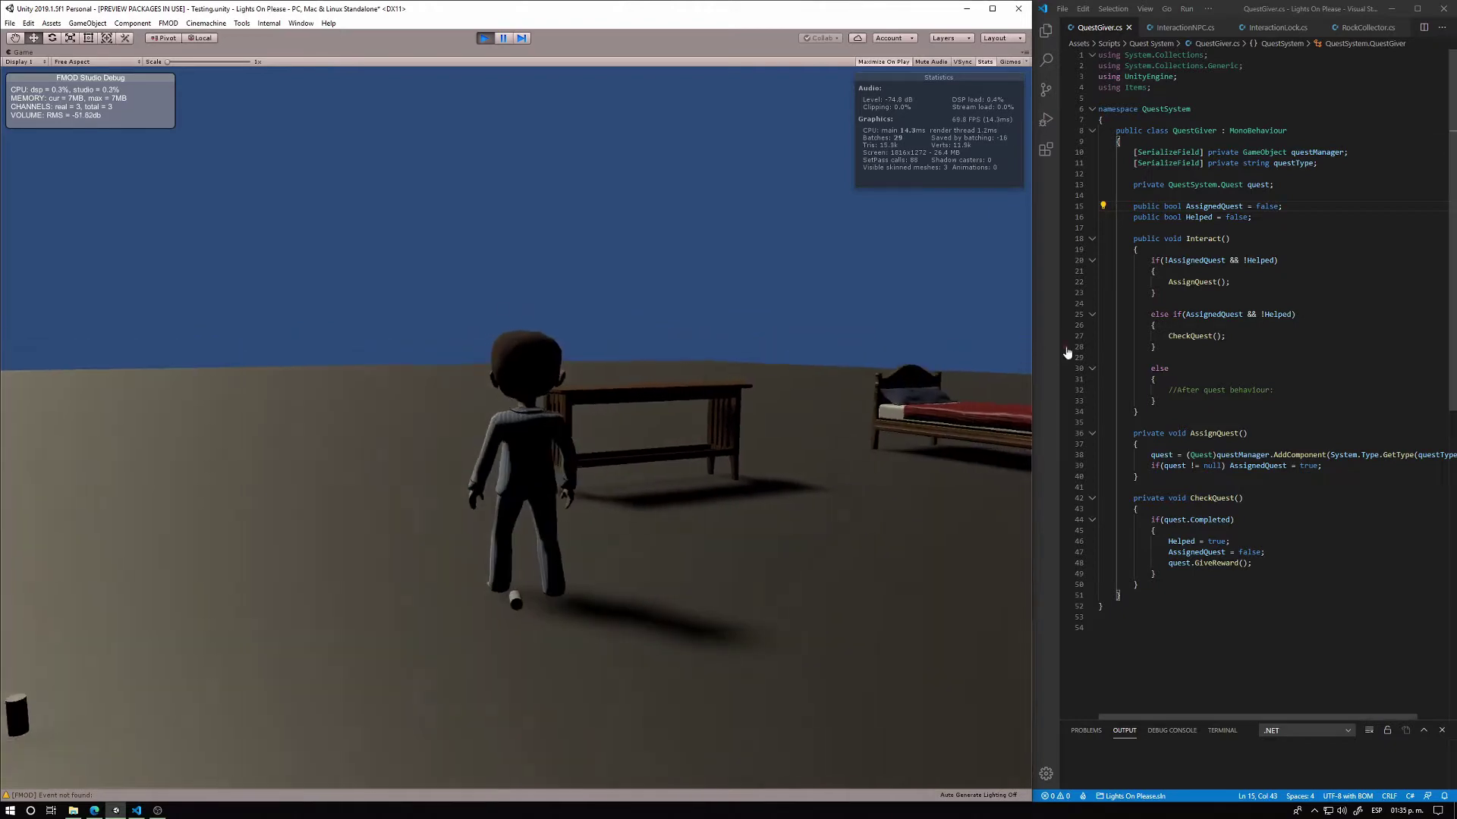
{"action": "key", "text": "w"}
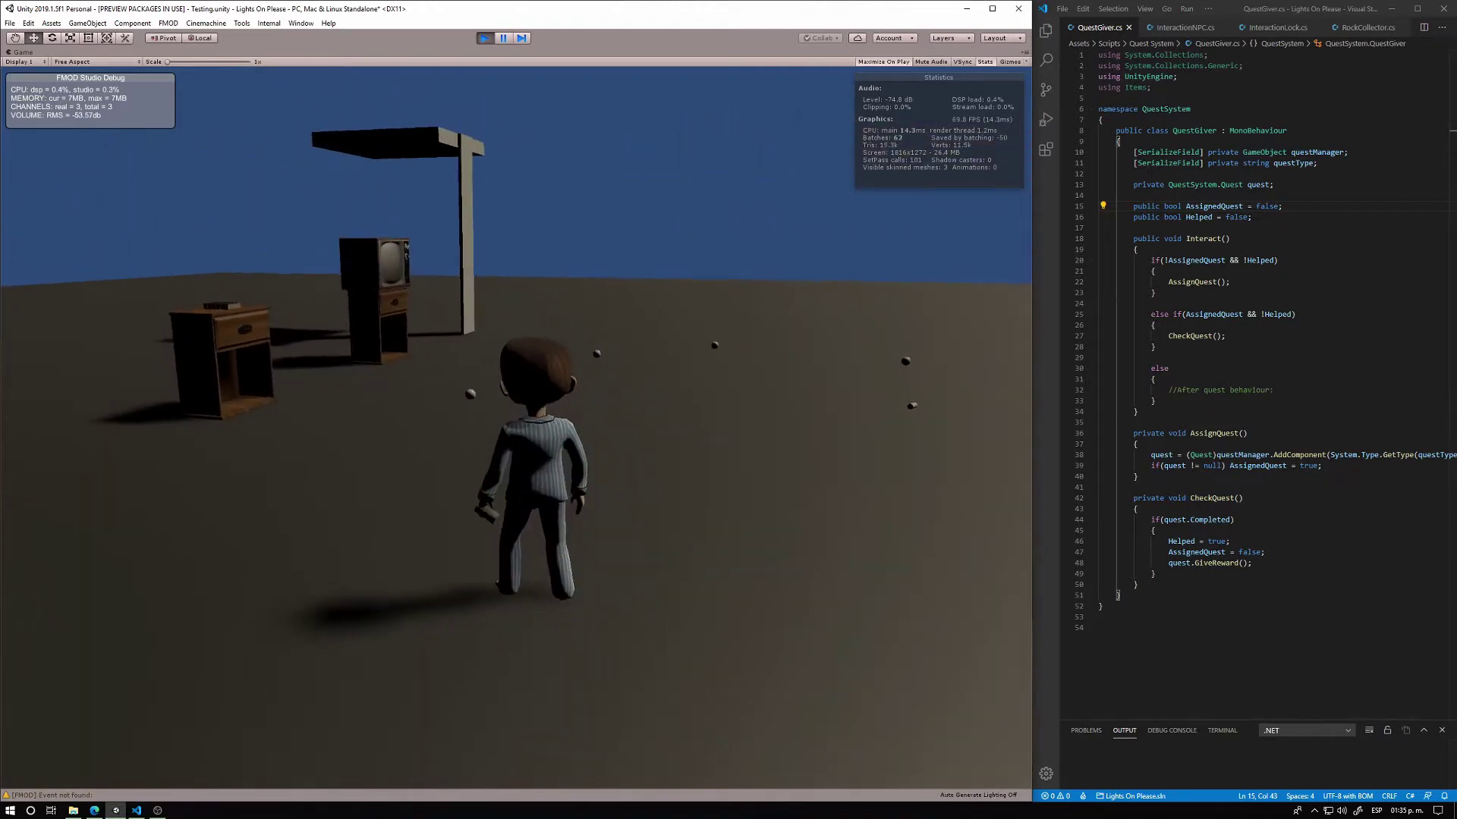
{"action": "key", "text": "w"}
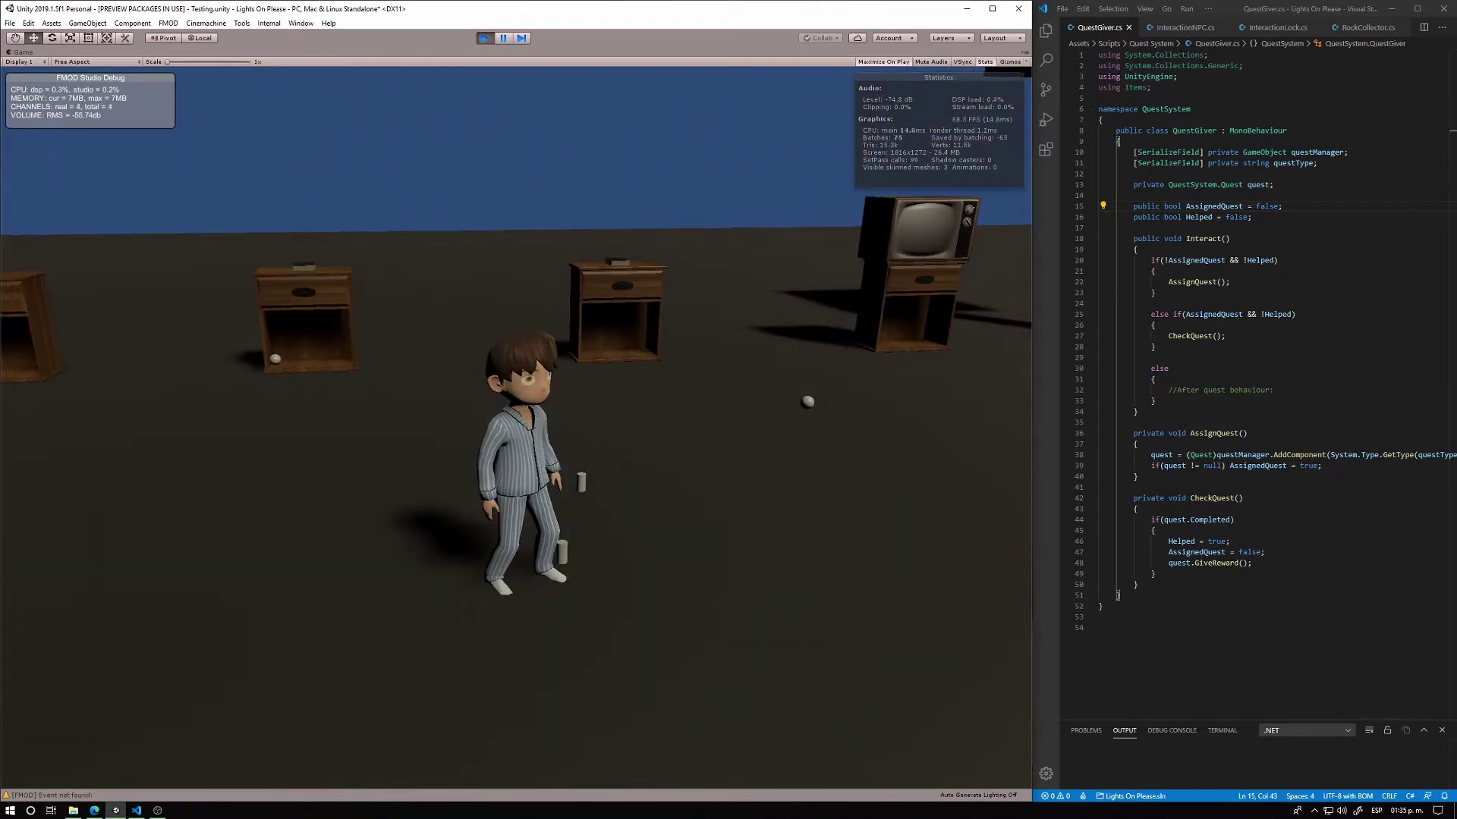
{"action": "key", "text": "w"}
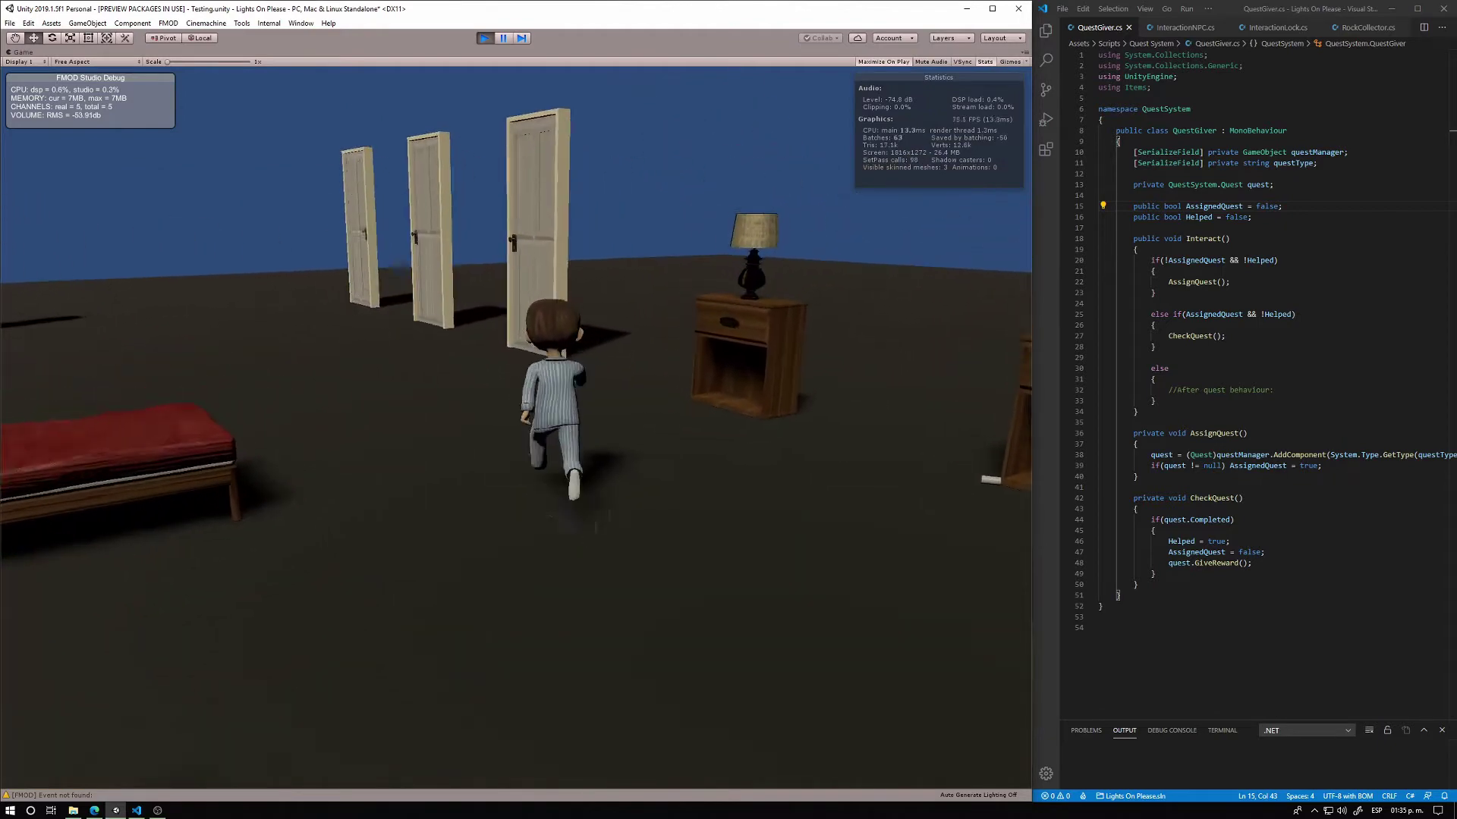
{"action": "key", "text": "w"}
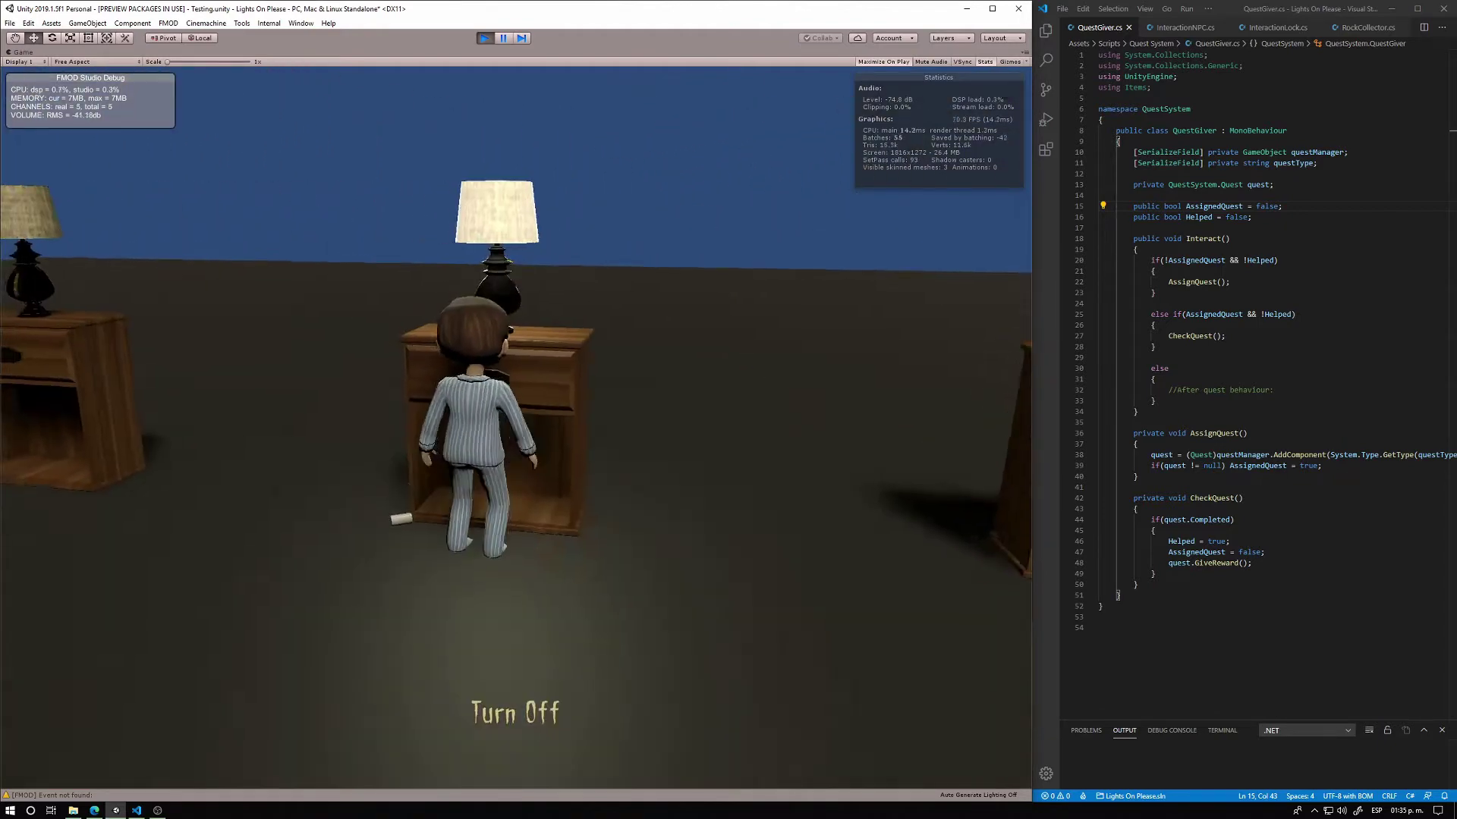
{"action": "key", "text": "w"}
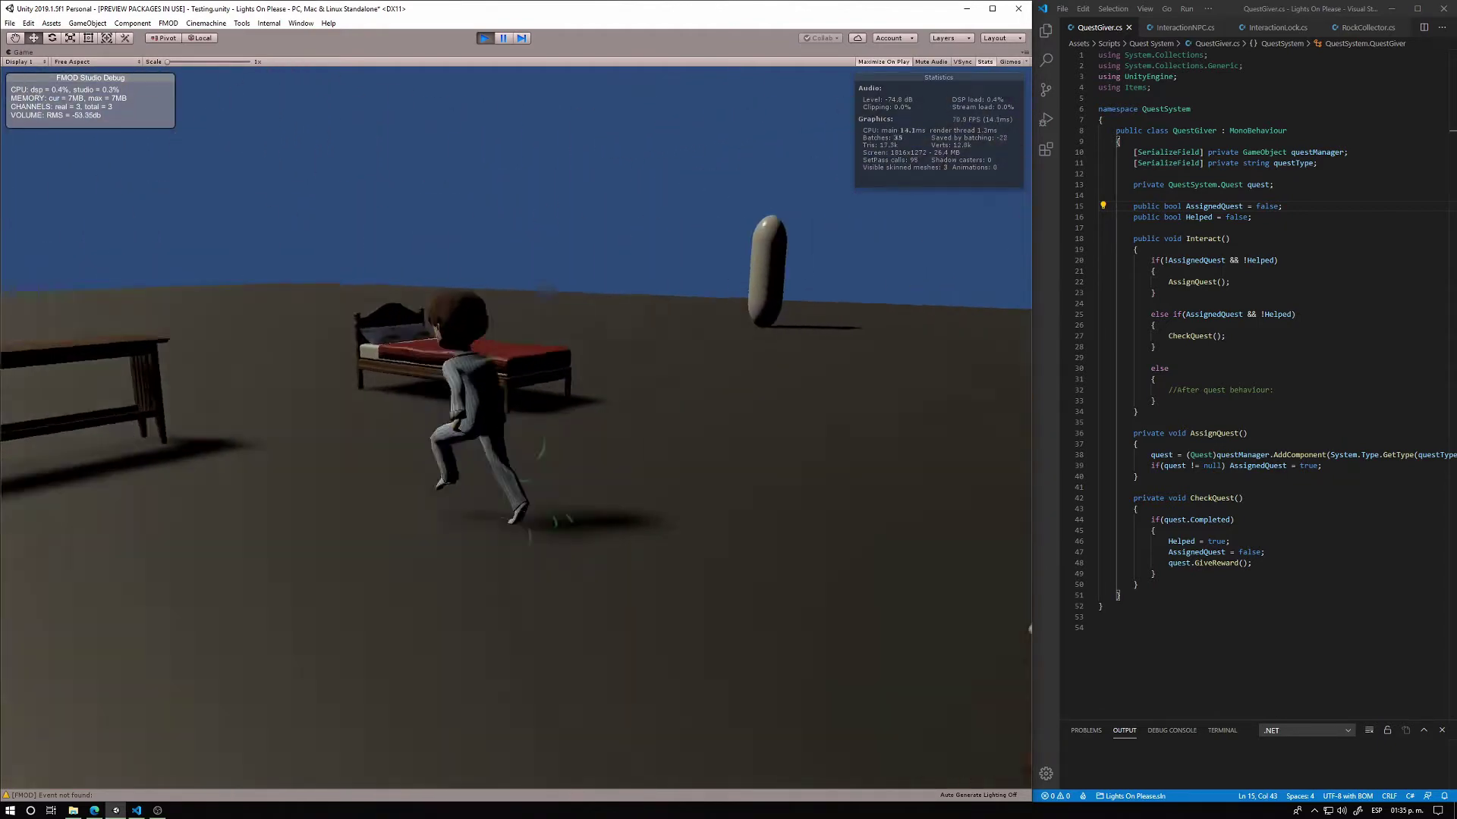
{"action": "key", "text": "w"}
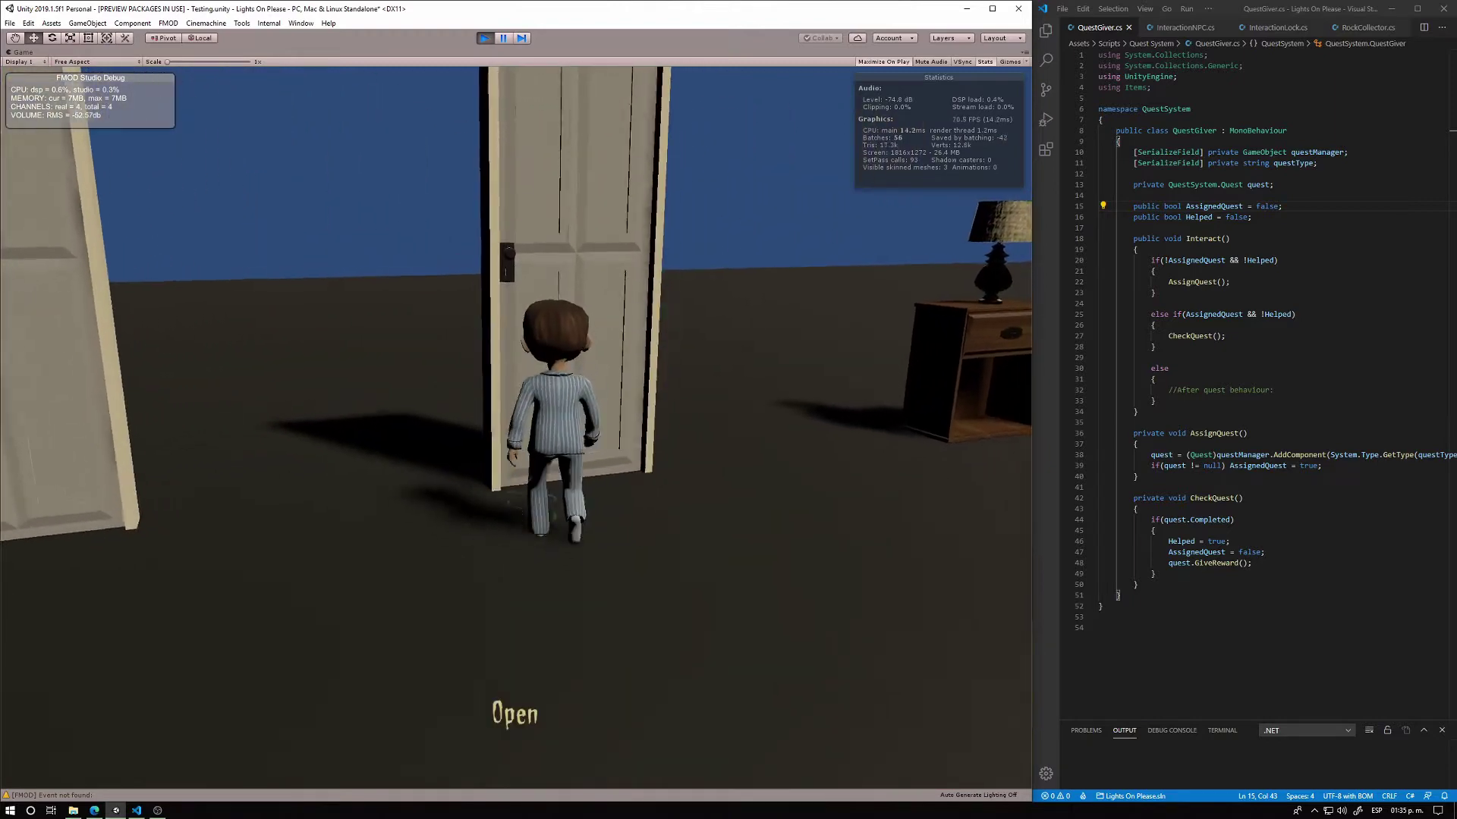
Toggle that door open and shut repeatedly, then head back toward the three doors
{"action": "key", "text": "e"}
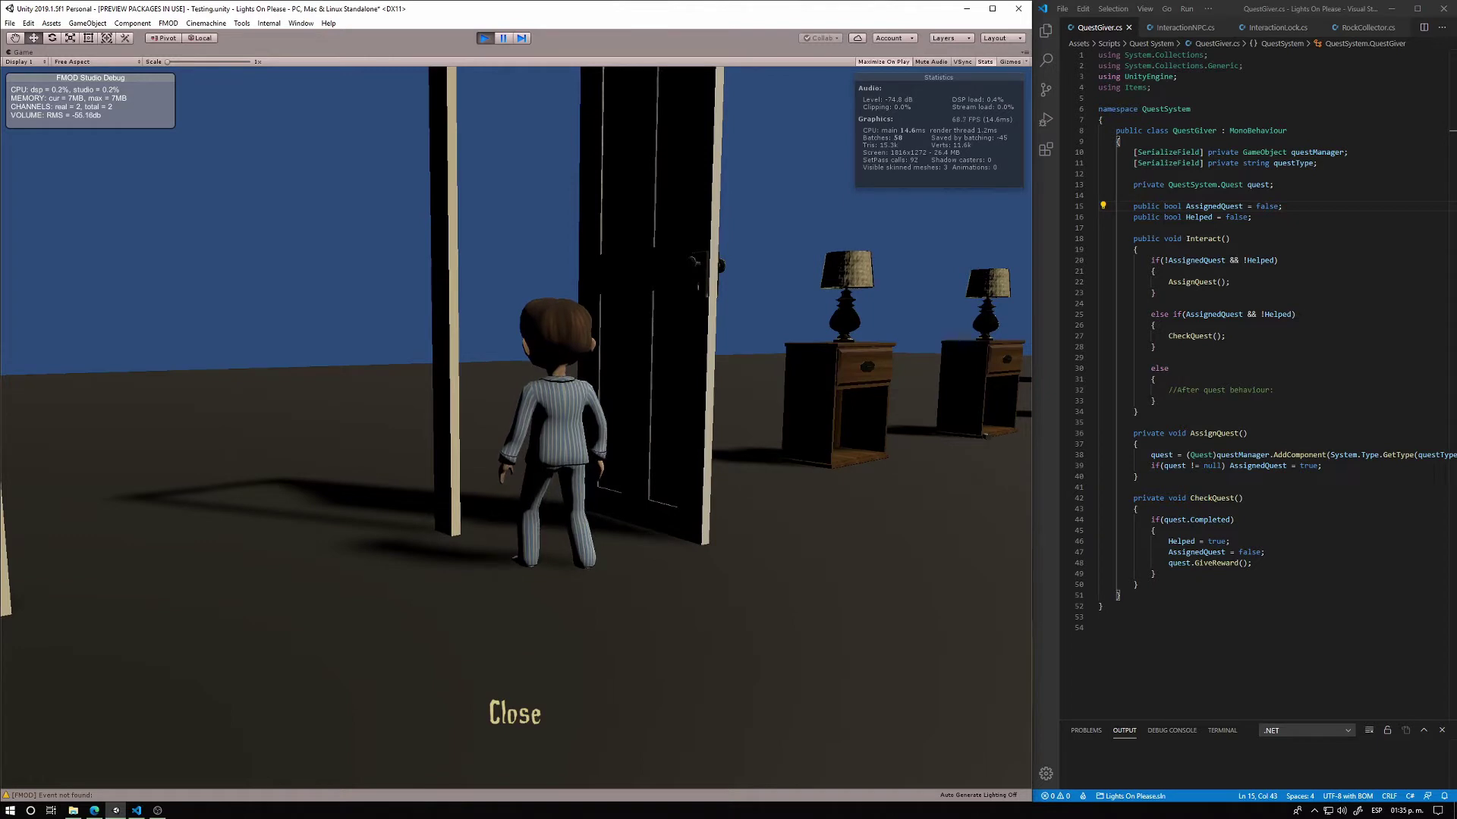
{"action": "key", "text": "e"}
{"action": "key", "text": "e"}
{"action": "key", "text": "e"}
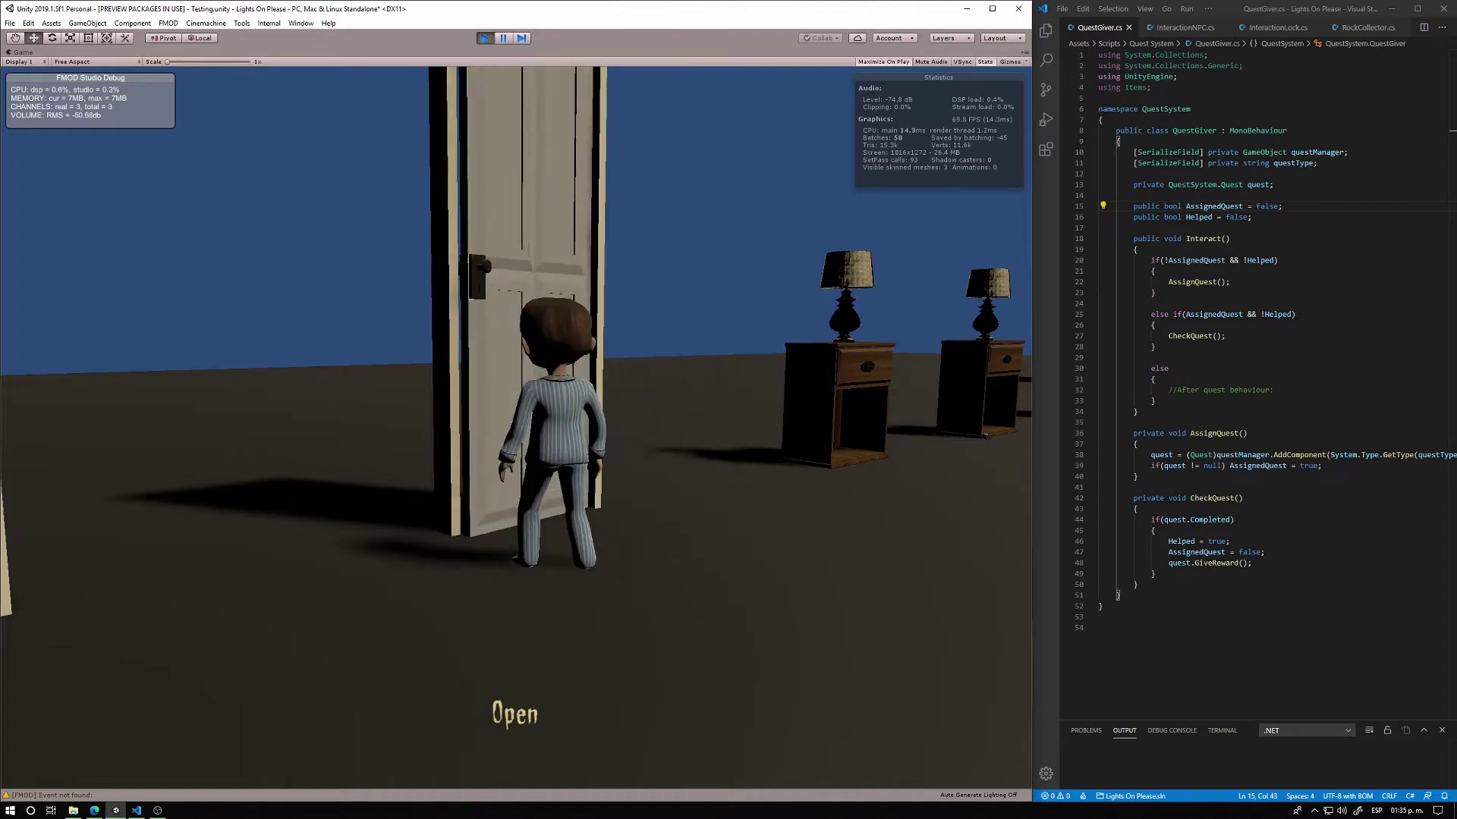
{"action": "key", "text": "e"}
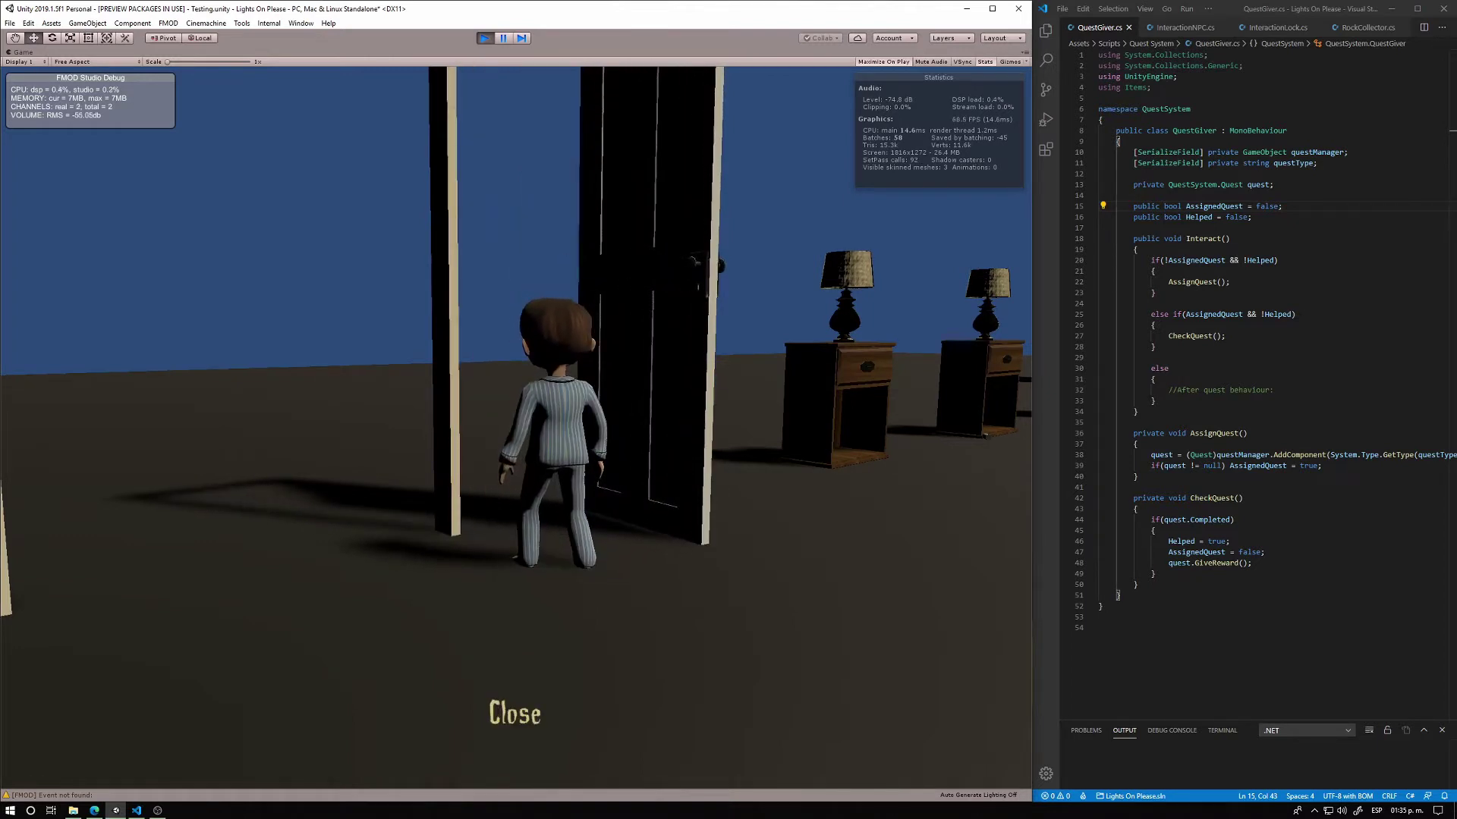
{"action": "key", "text": "e"}
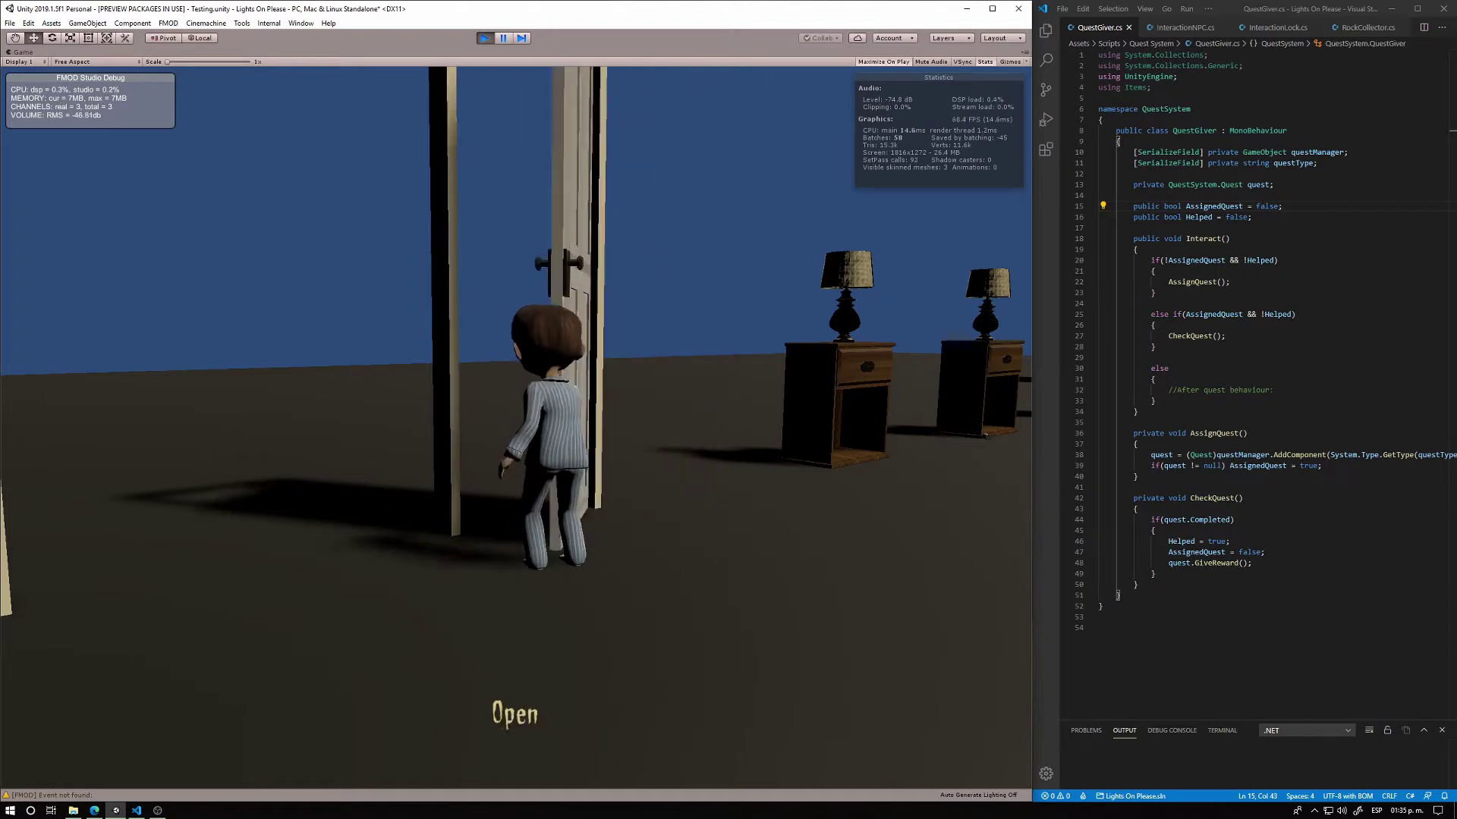
{"action": "key", "text": "e"}
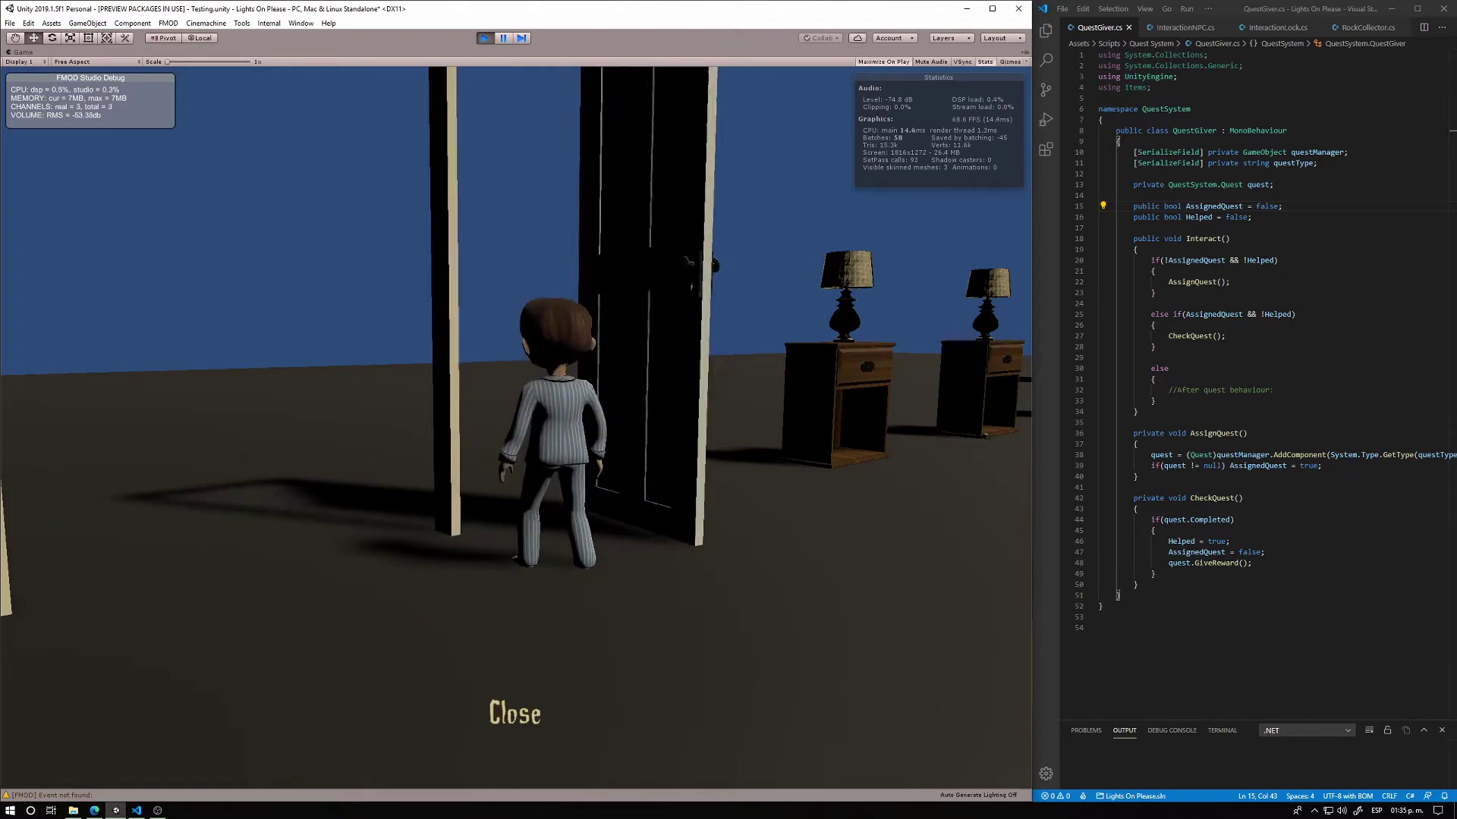
{"action": "key", "text": "s"}
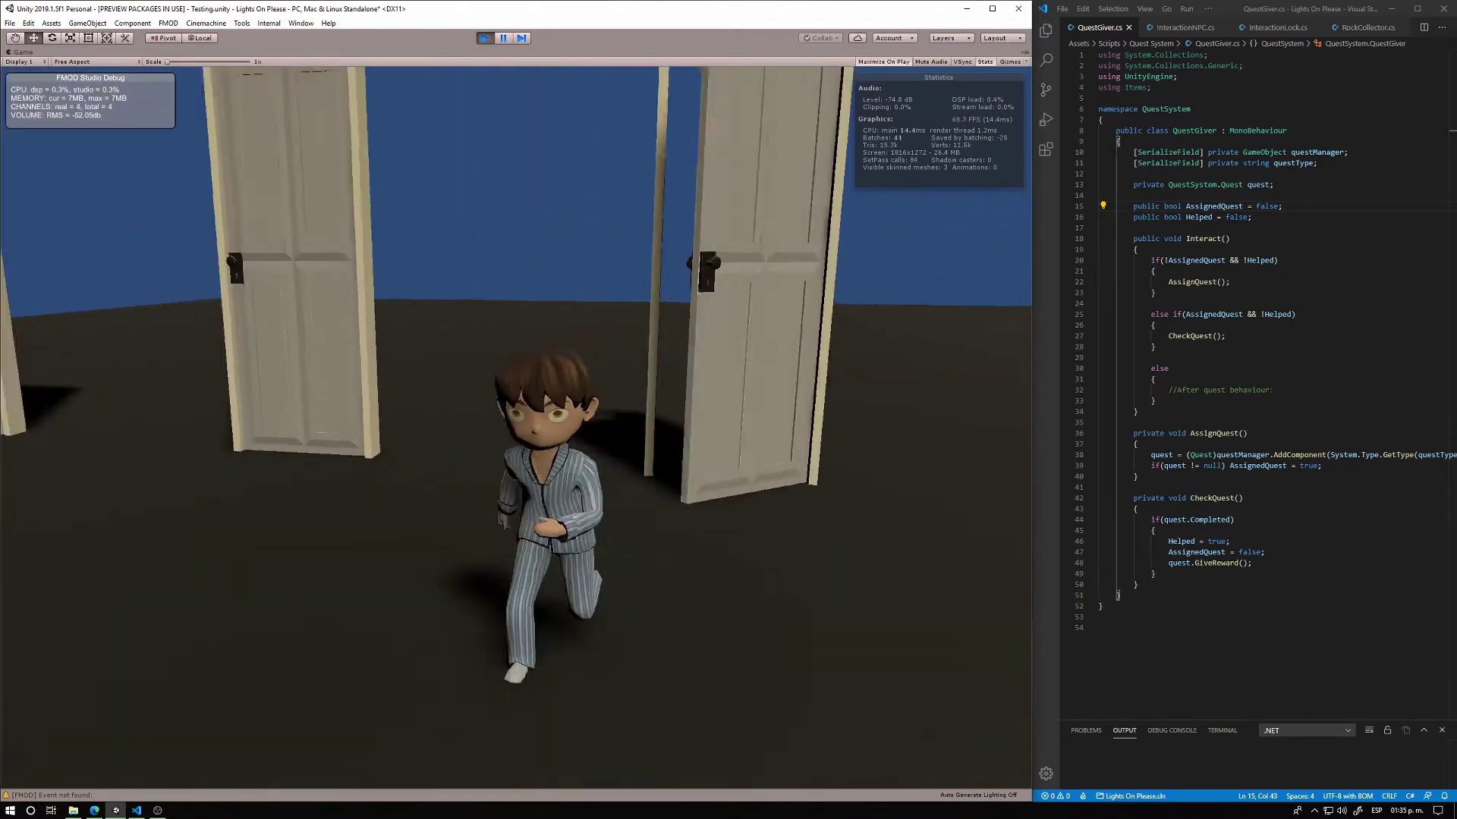
{"action": "key", "text": "a"}
{"action": "key", "text": "w"}
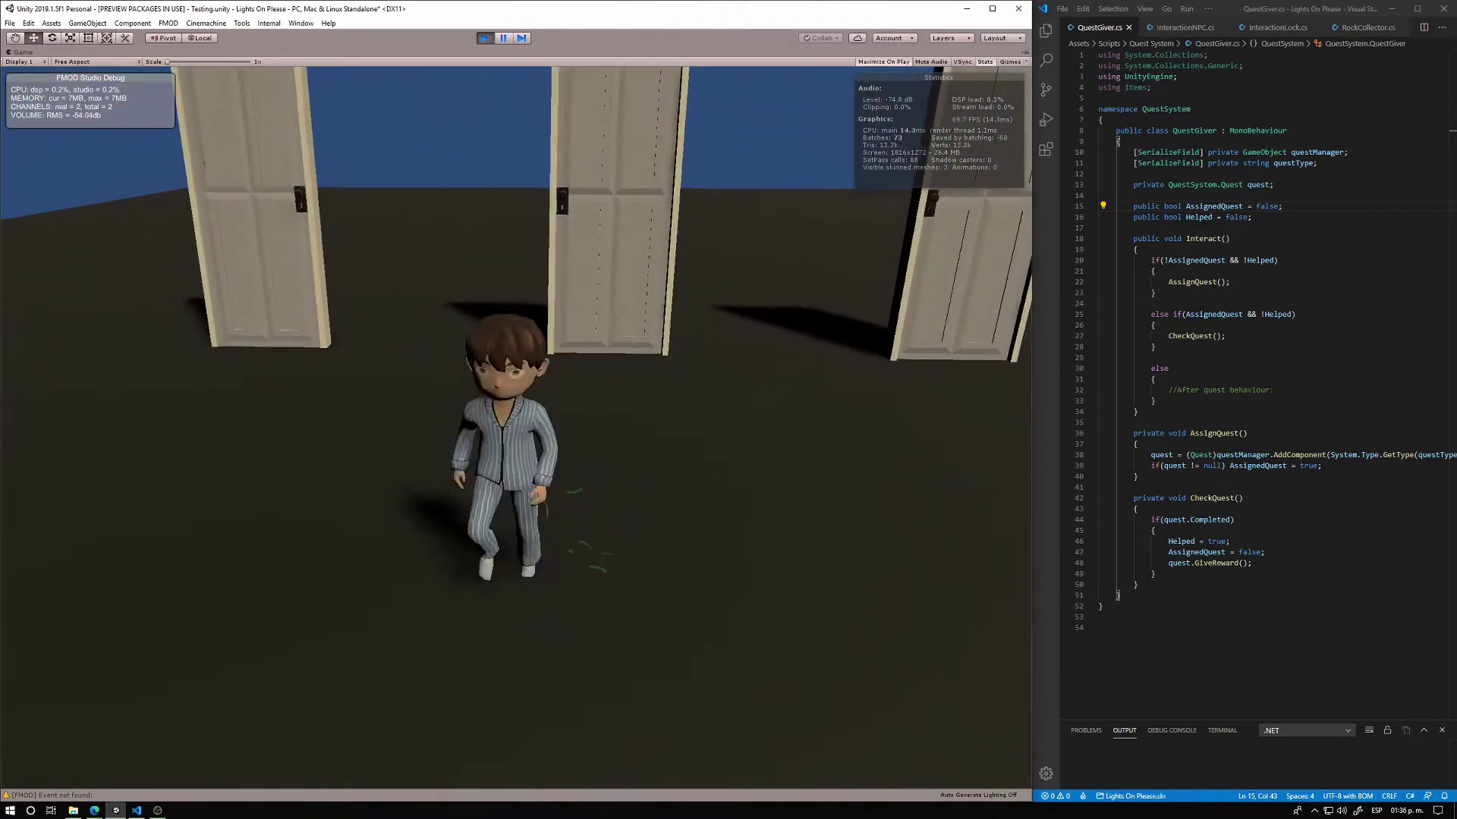
Walk to the middle door and try it until 'Looks like you need a square.' appears
{"action": "key", "text": "w"}
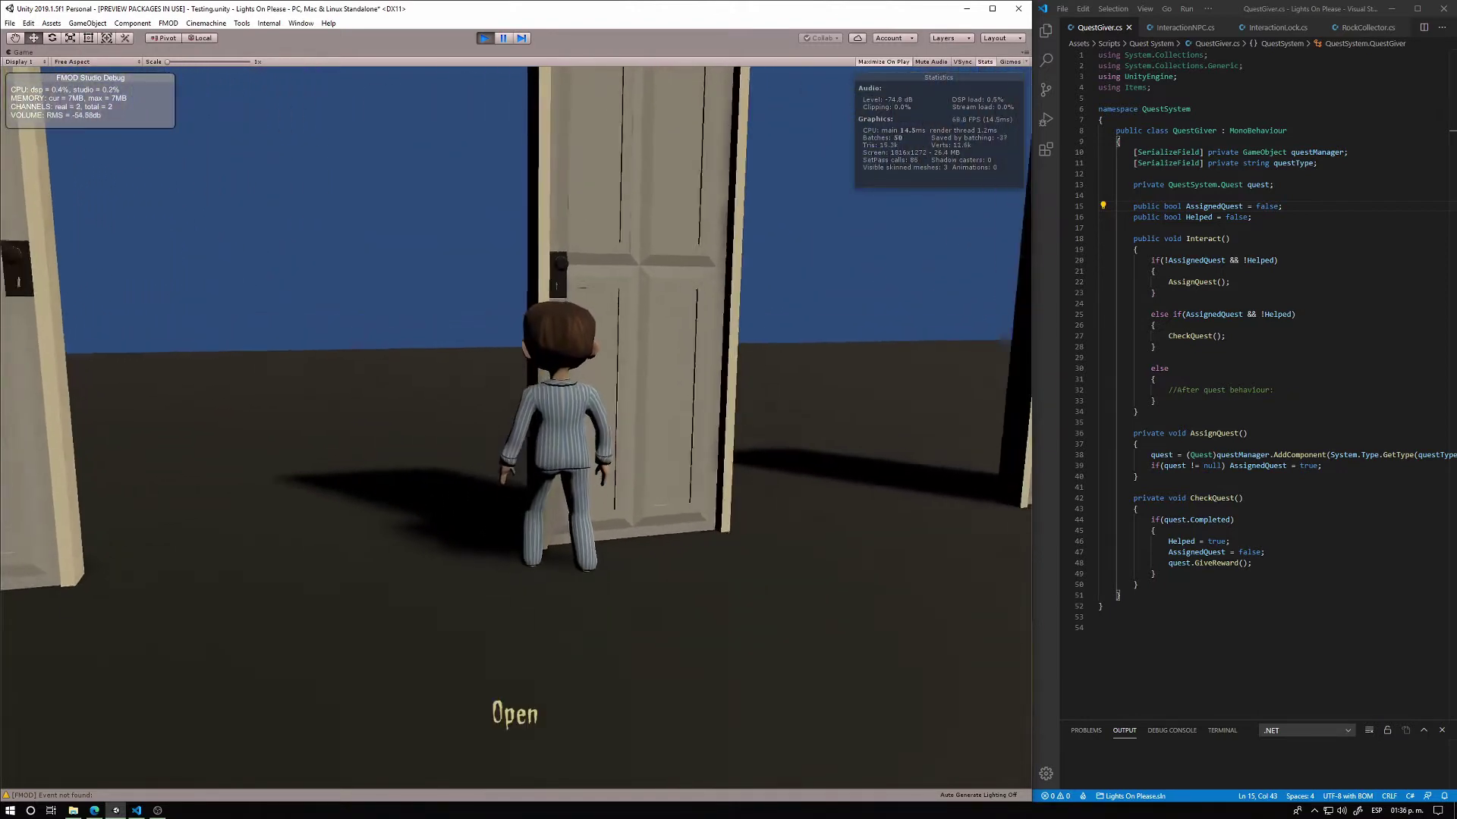
{"action": "key", "text": "e"}
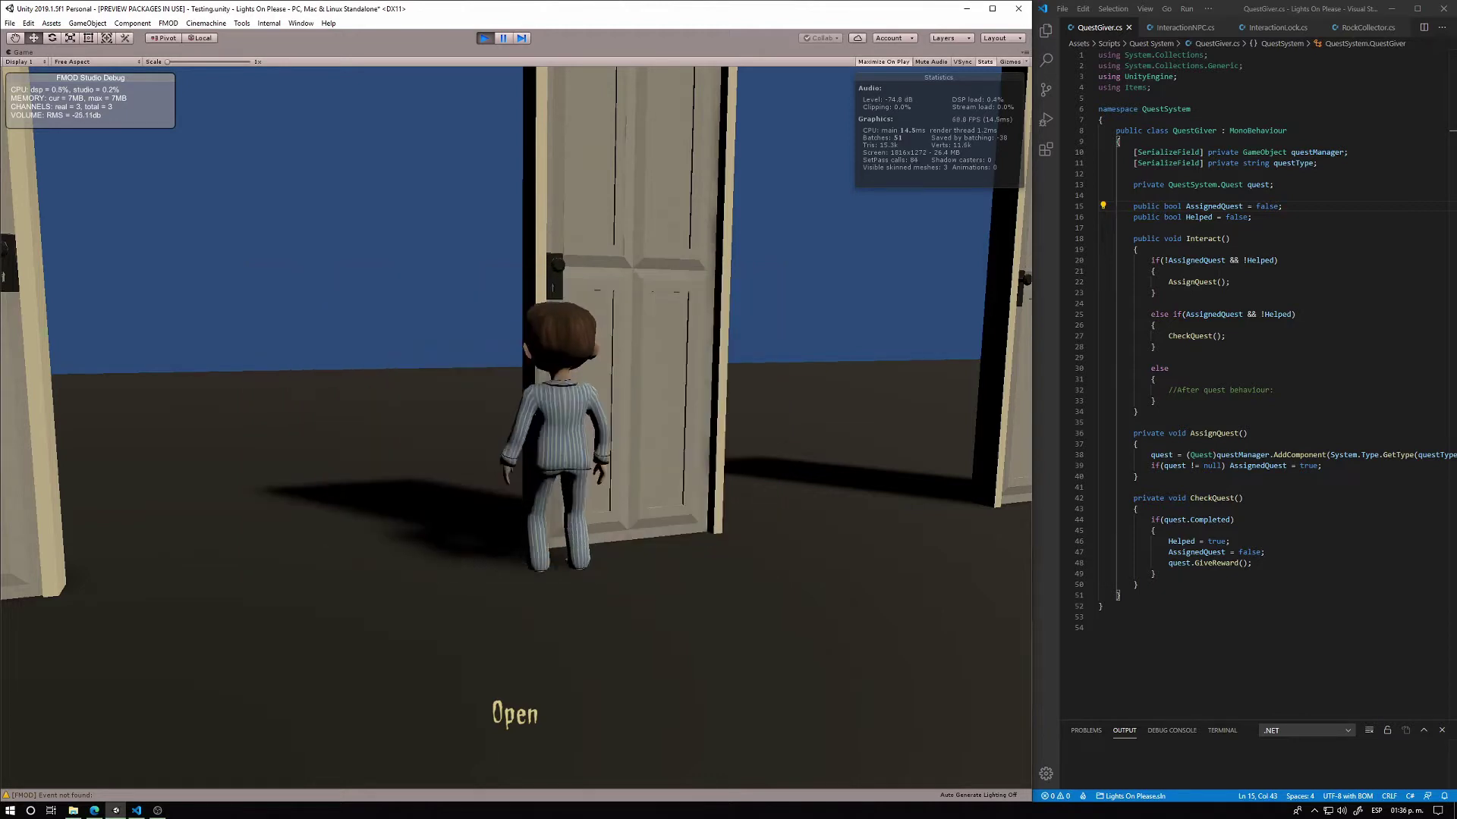
{"action": "key", "text": "e"}
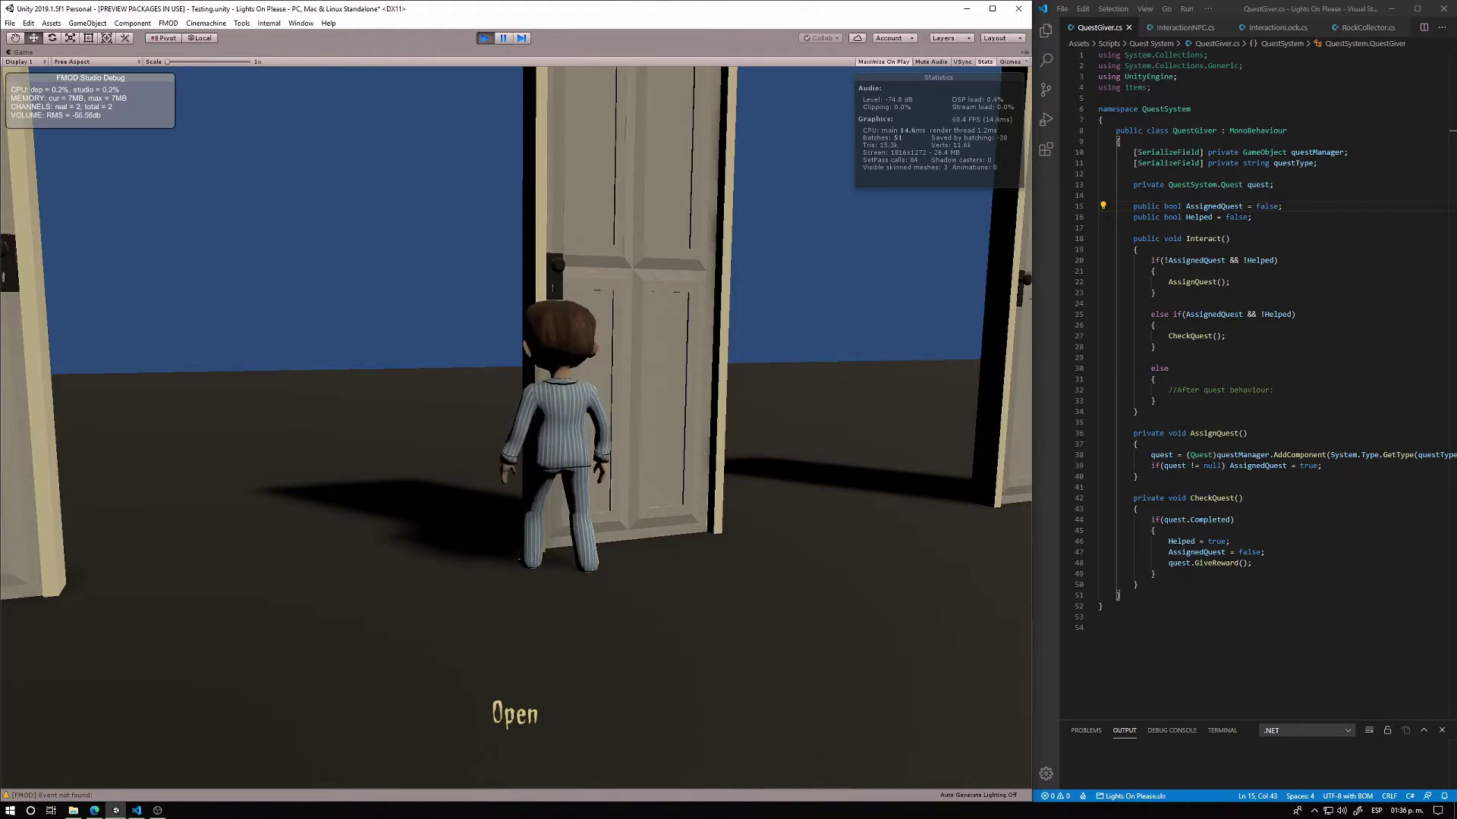
{"action": "key", "text": "e"}
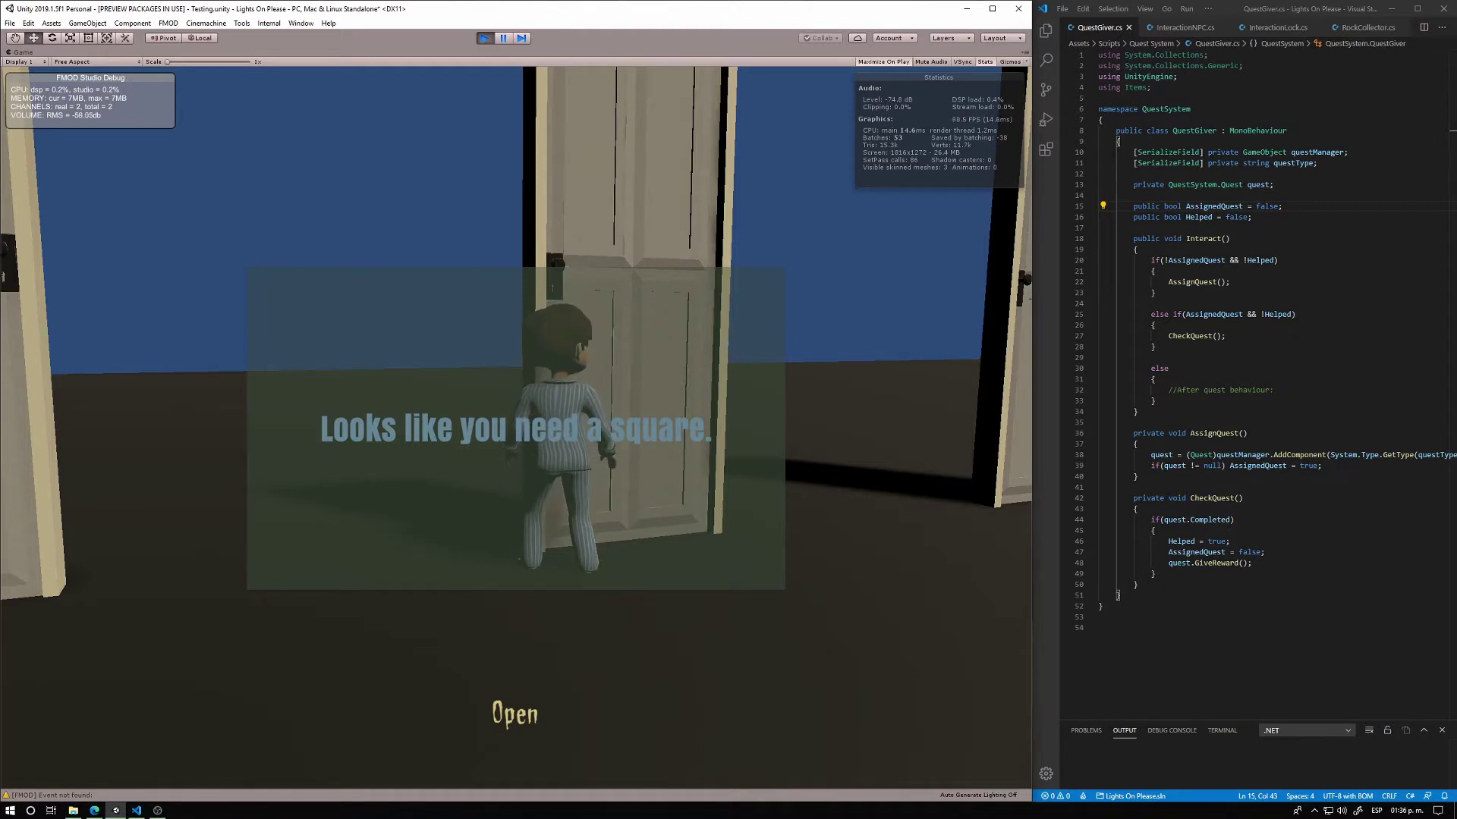
Retry the locked door once more, then walk to another door and open it
{"action": "key", "text": "s"}
{"action": "key", "text": "w"}
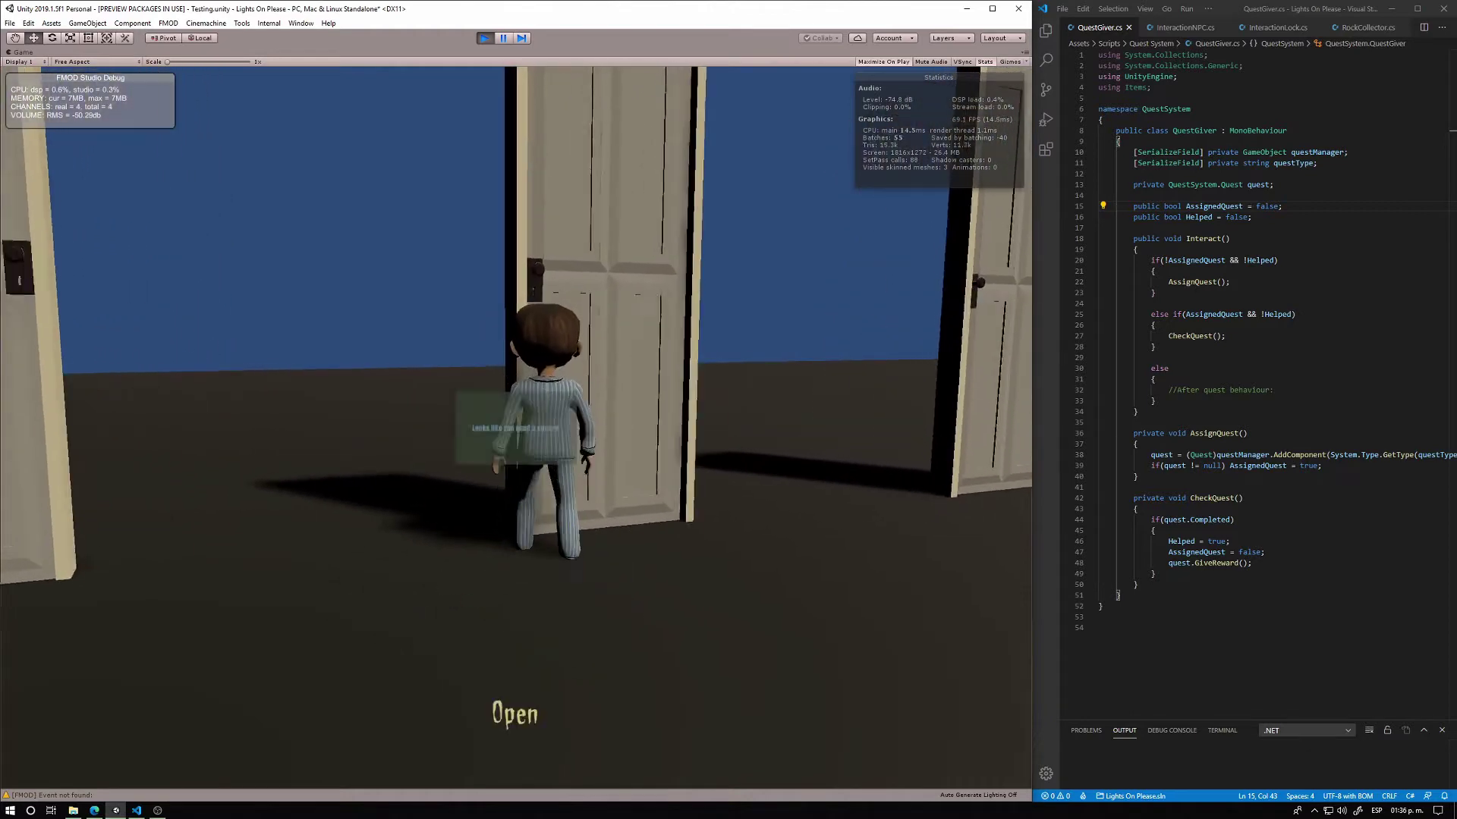
{"action": "key", "text": "e"}
{"action": "key", "text": "a"}
{"action": "key", "text": "w"}
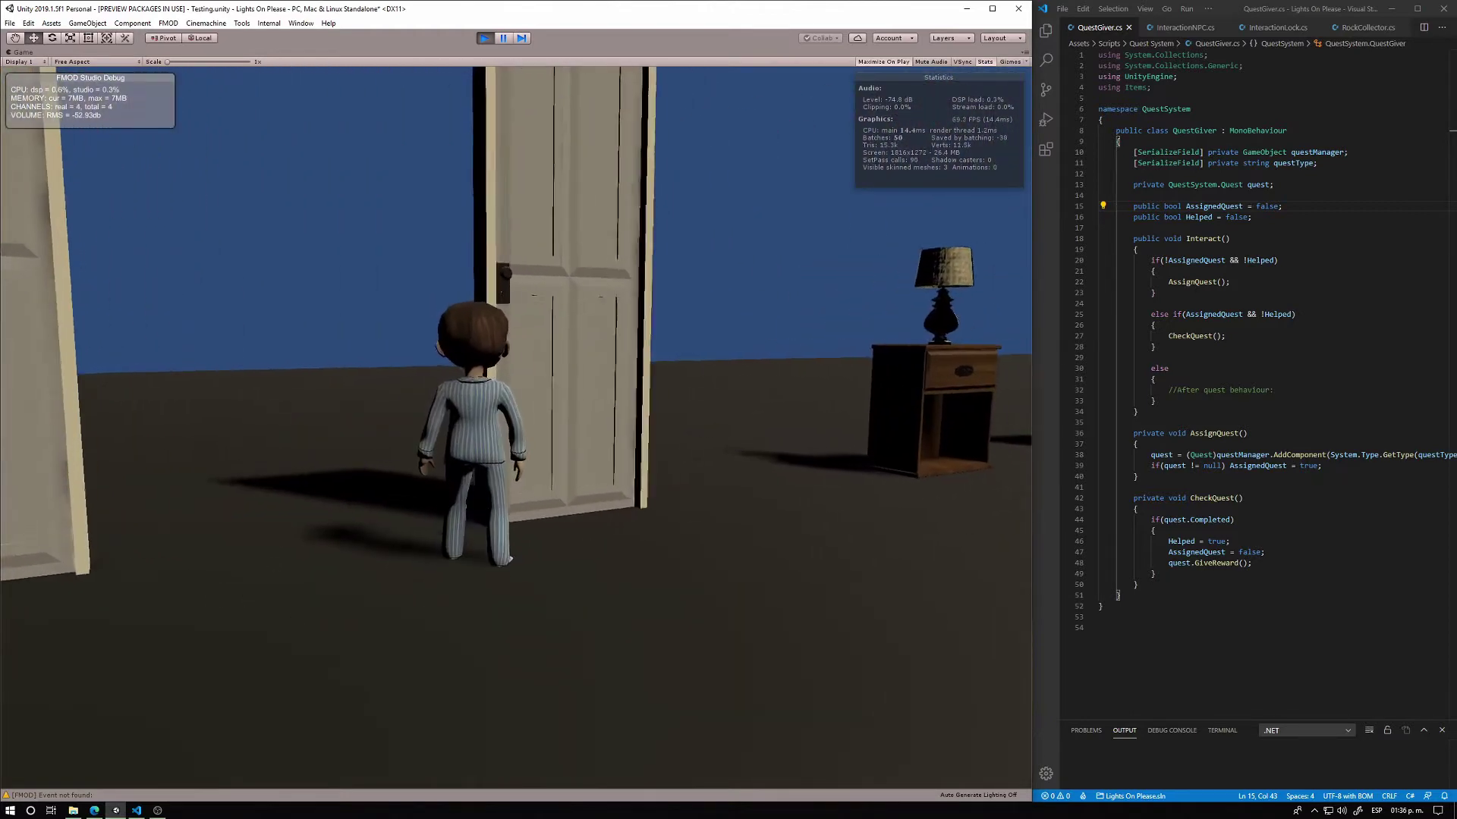
{"action": "key", "text": "s"}
{"action": "key", "text": "w"}
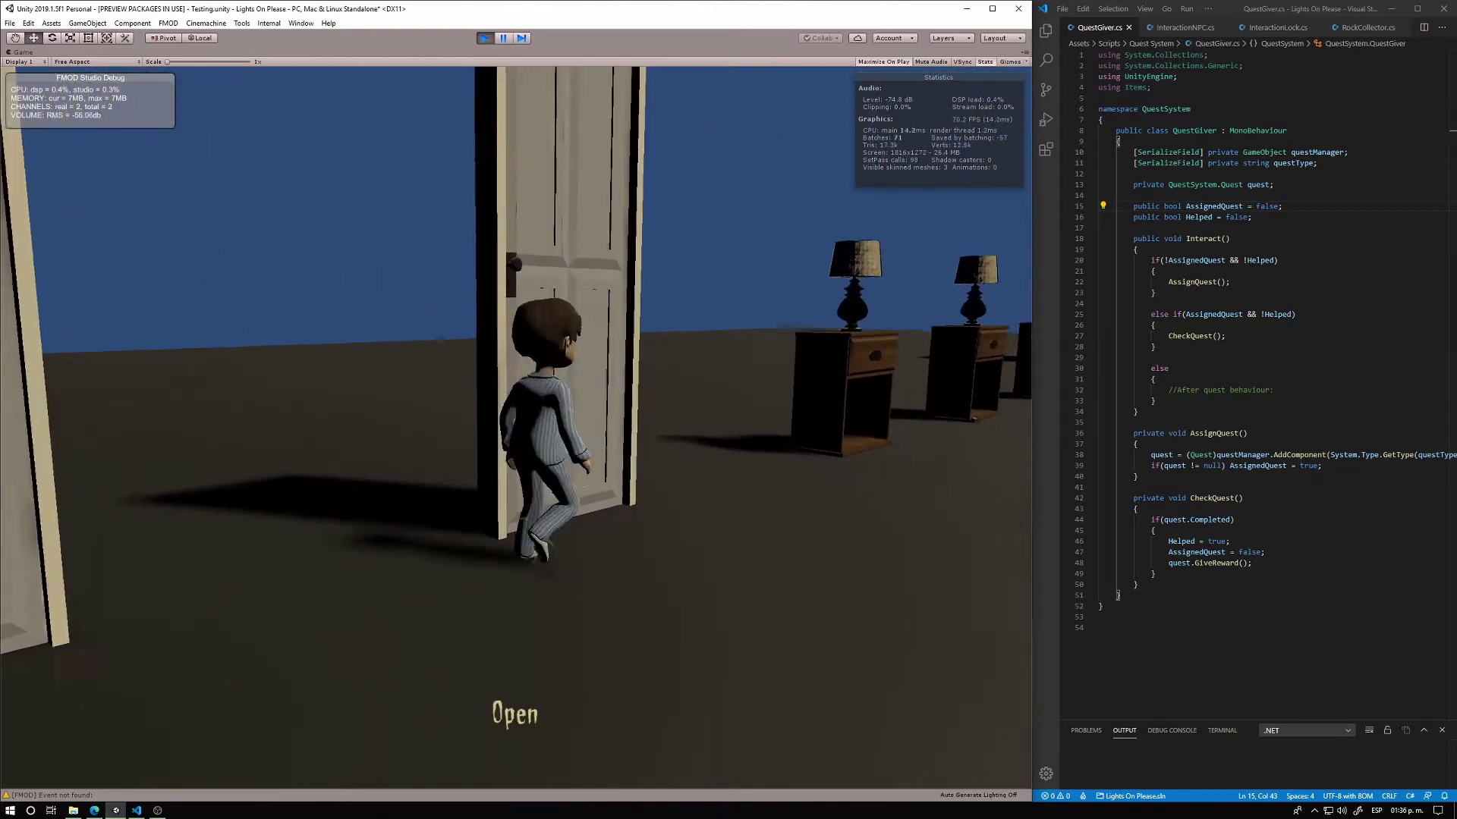
{"action": "key", "text": "e"}
Reopen the side door, return to the three-door room and try the locked middle door again
{"action": "key", "text": "s"}
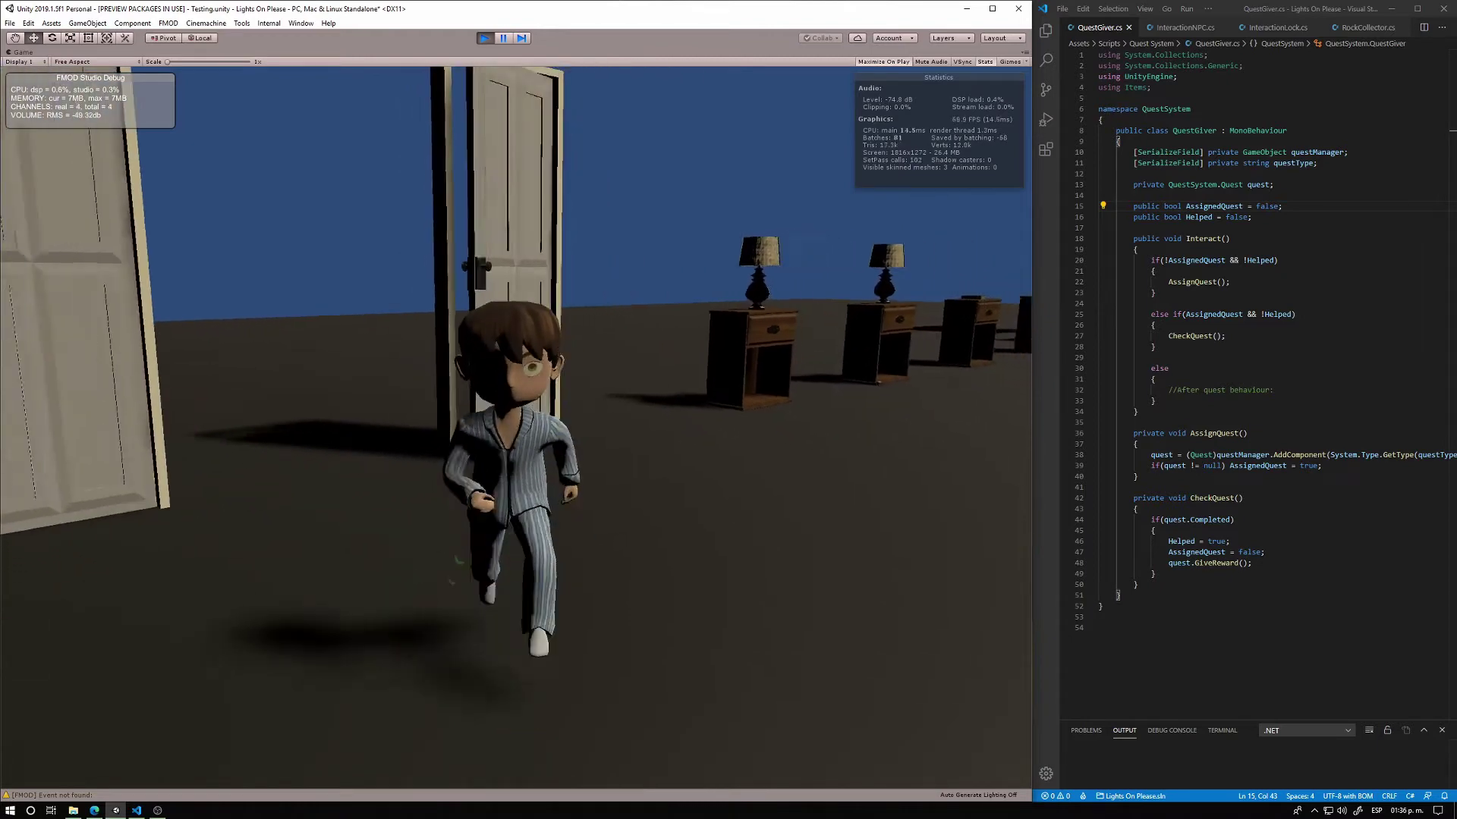
{"action": "key", "text": "w"}
{"action": "key", "text": "e"}
{"action": "key", "text": "s"}
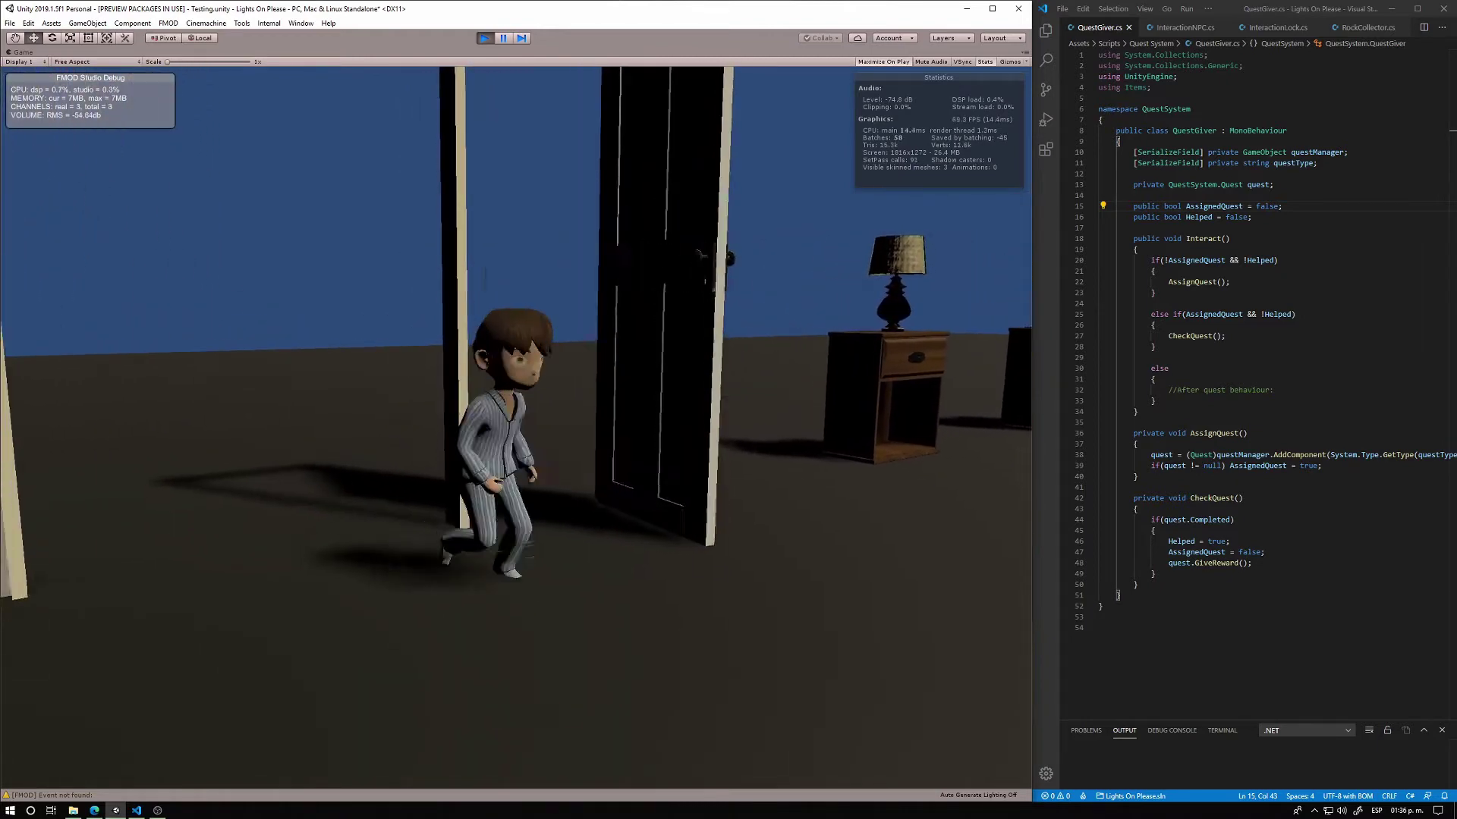
{"action": "key", "text": "a"}
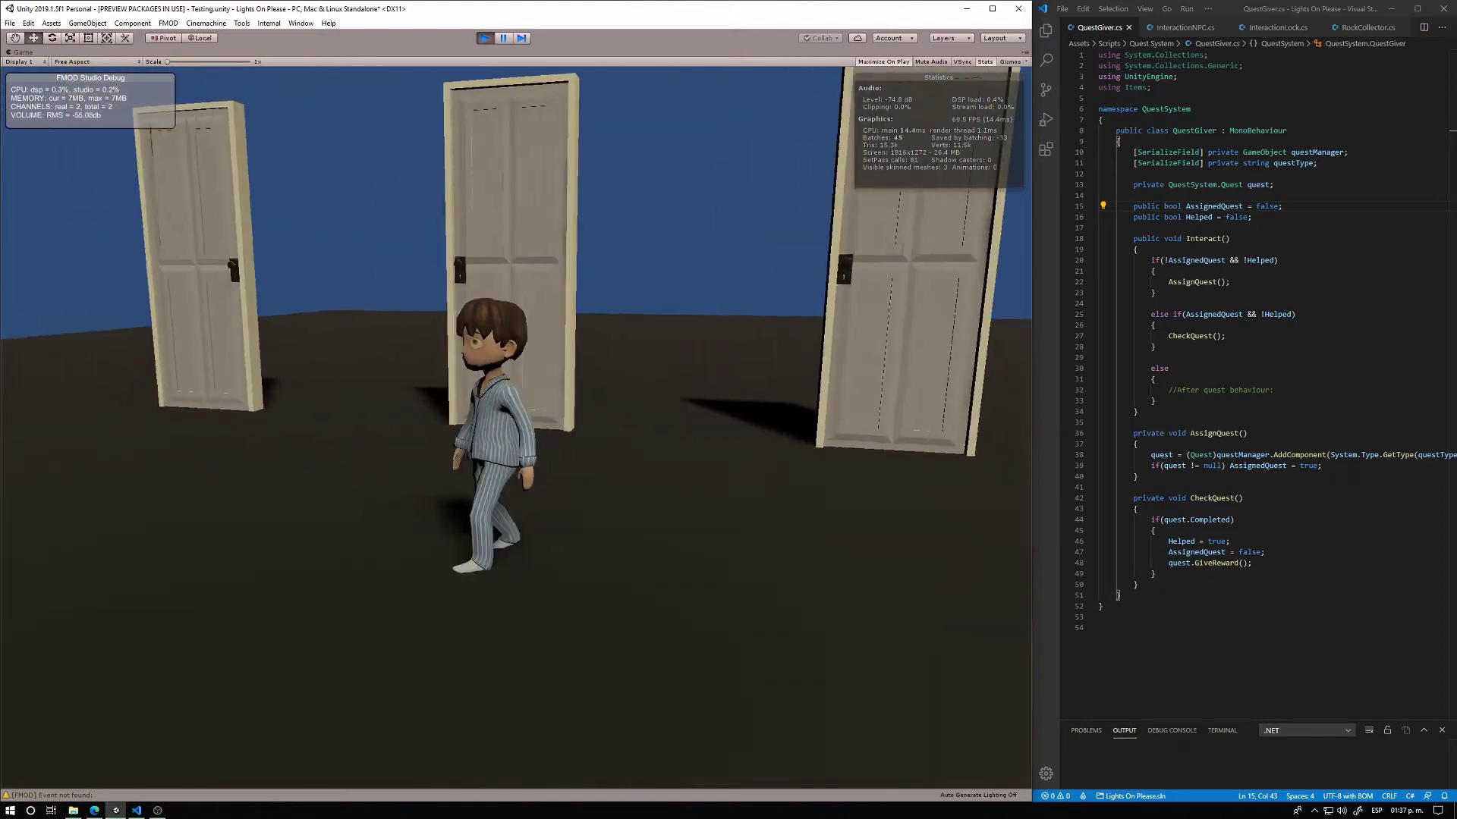
{"action": "key", "text": "w"}
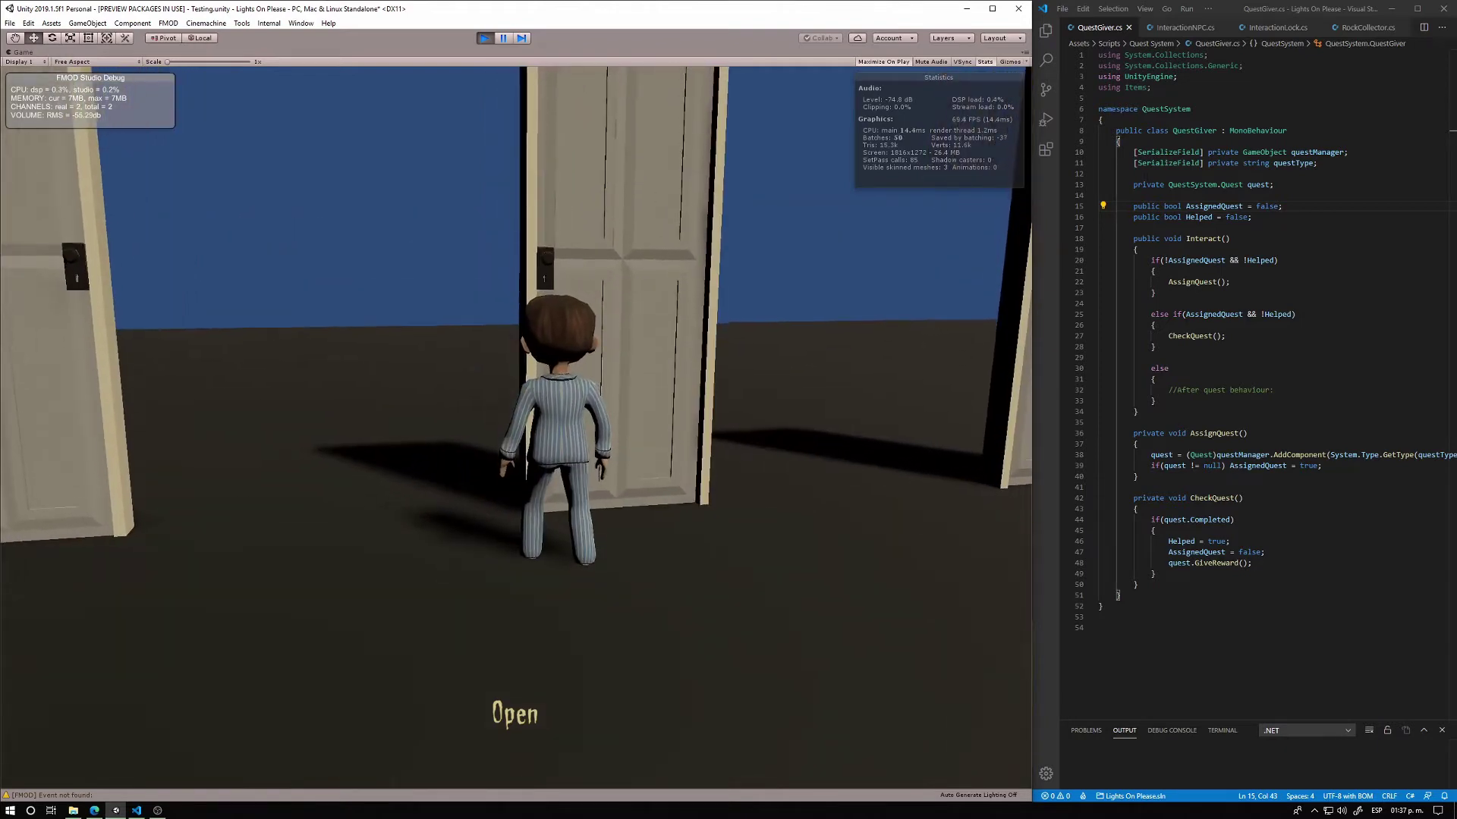
{"action": "key", "text": "e"}
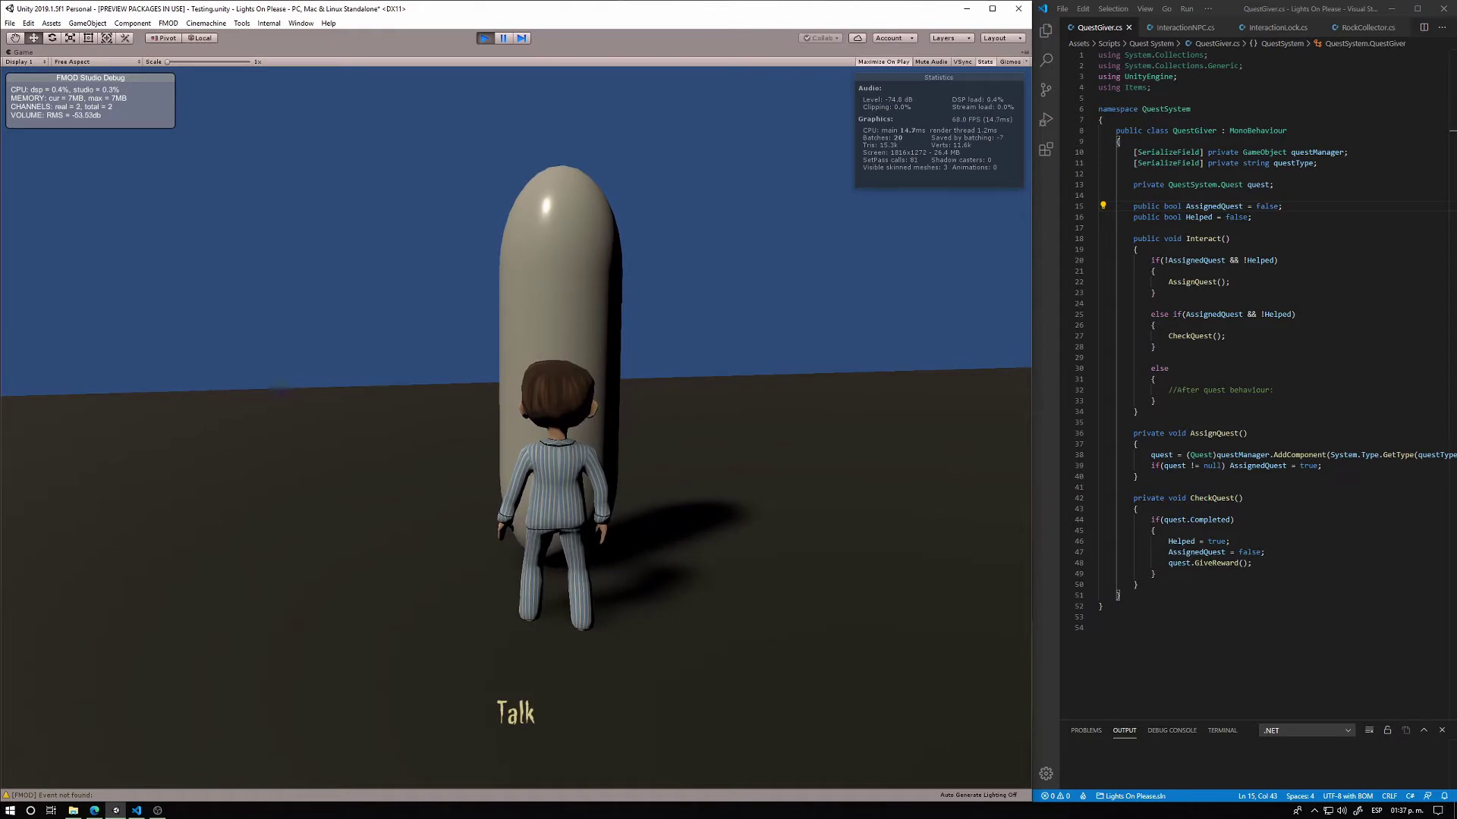
Talk to the capsule NPC, accept its quest for 2 rocks and 2 cylinders, and leave
{"action": "key", "text": "e"}
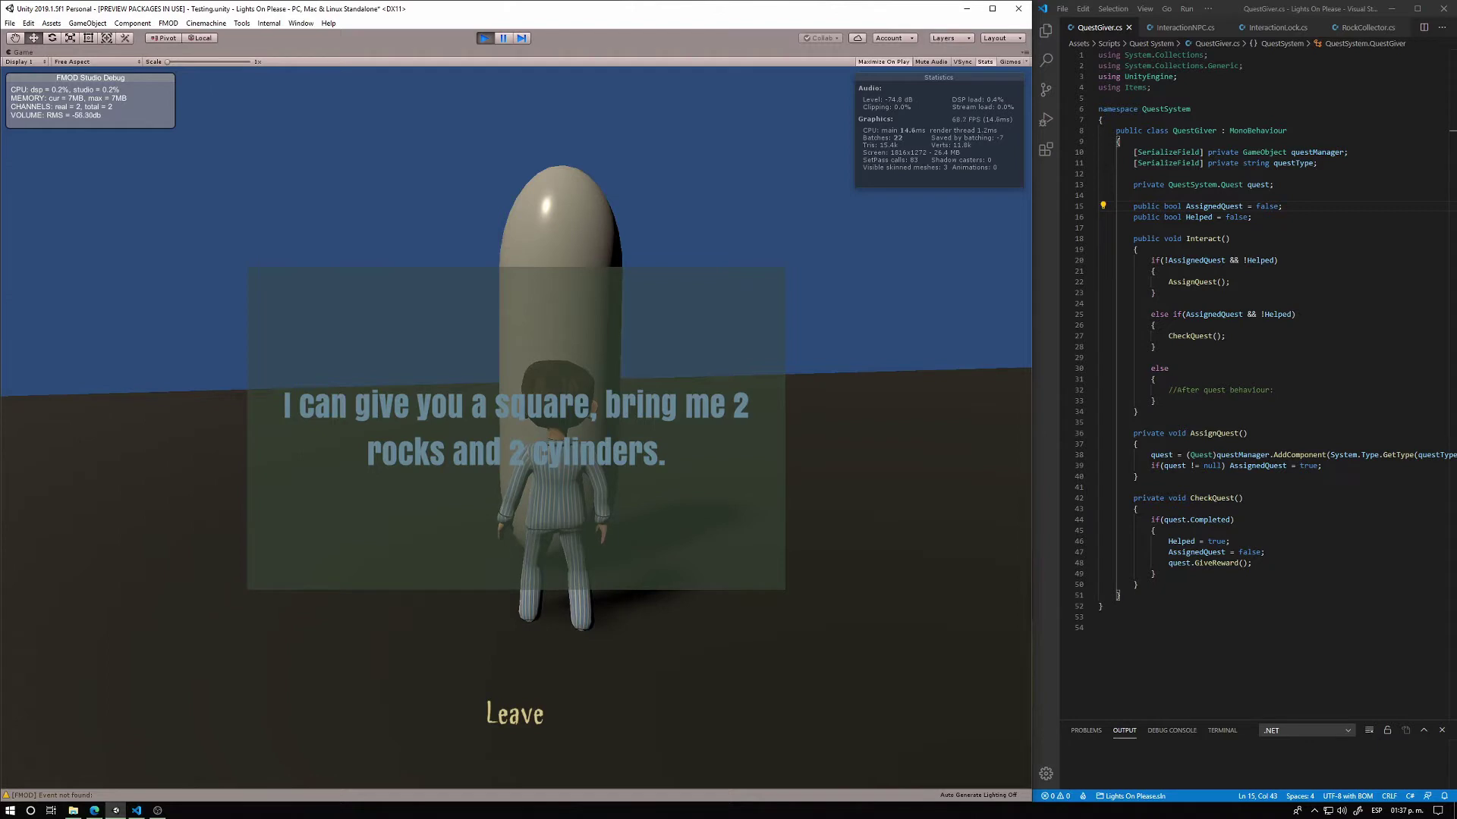
{"action": "key", "text": "s"}
{"action": "key", "text": "w"}
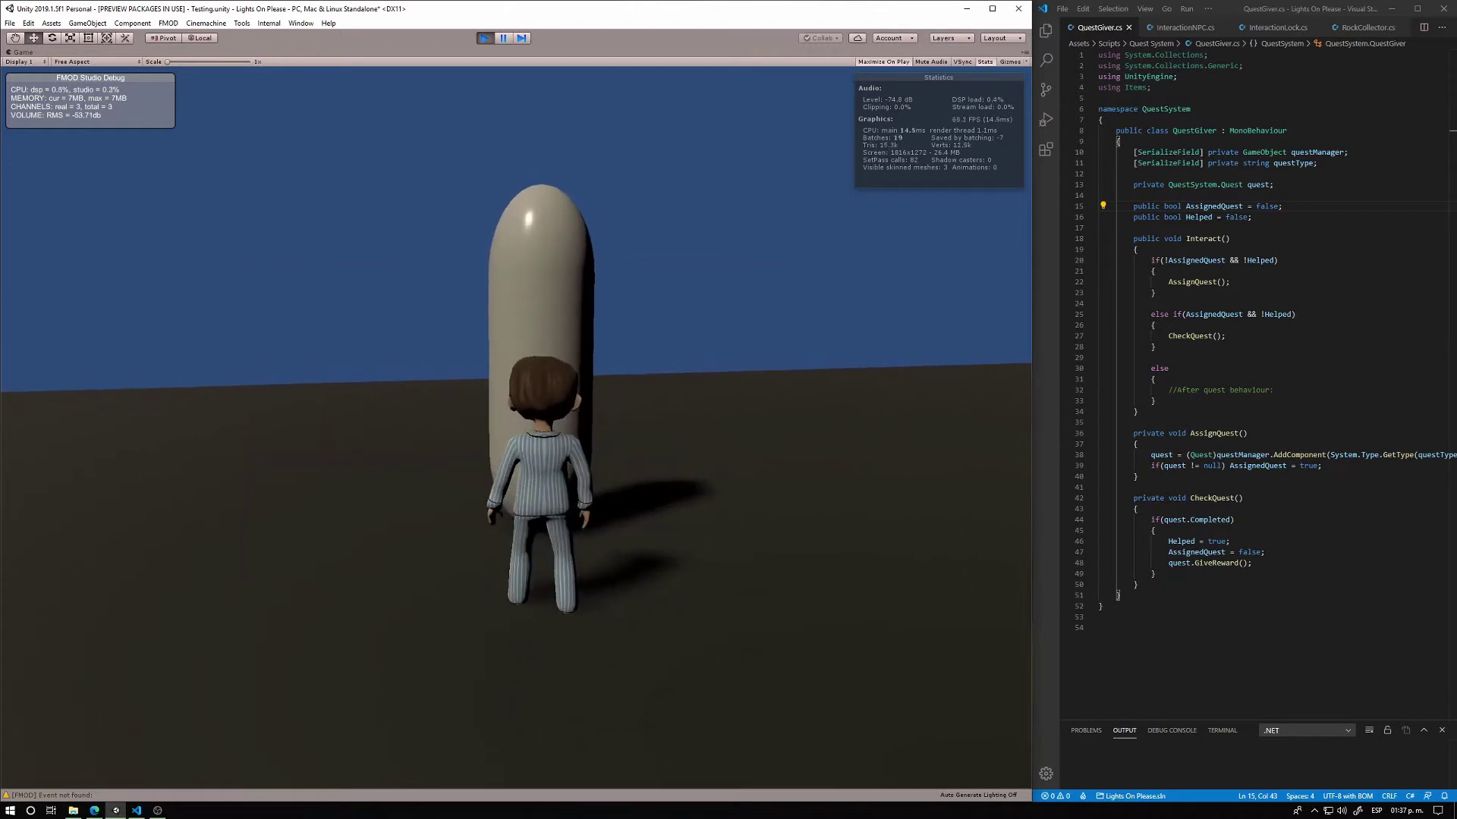
{"action": "key", "text": "s"}
{"action": "key", "text": "a"}
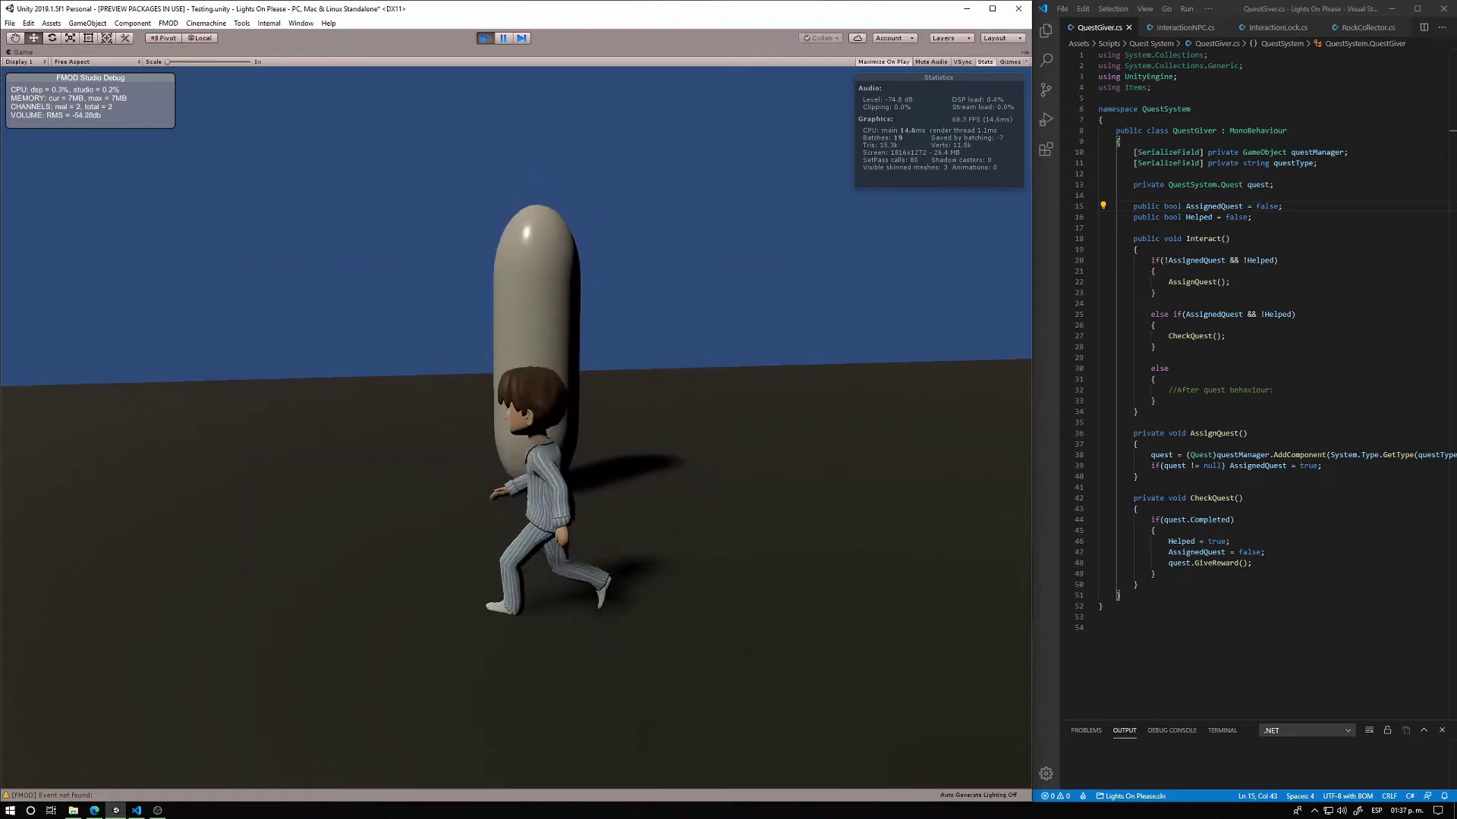
Talk to the NPC again to hear it still waiting, then circle back to face it
{"action": "key", "text": "w"}
{"action": "key", "text": "e"}
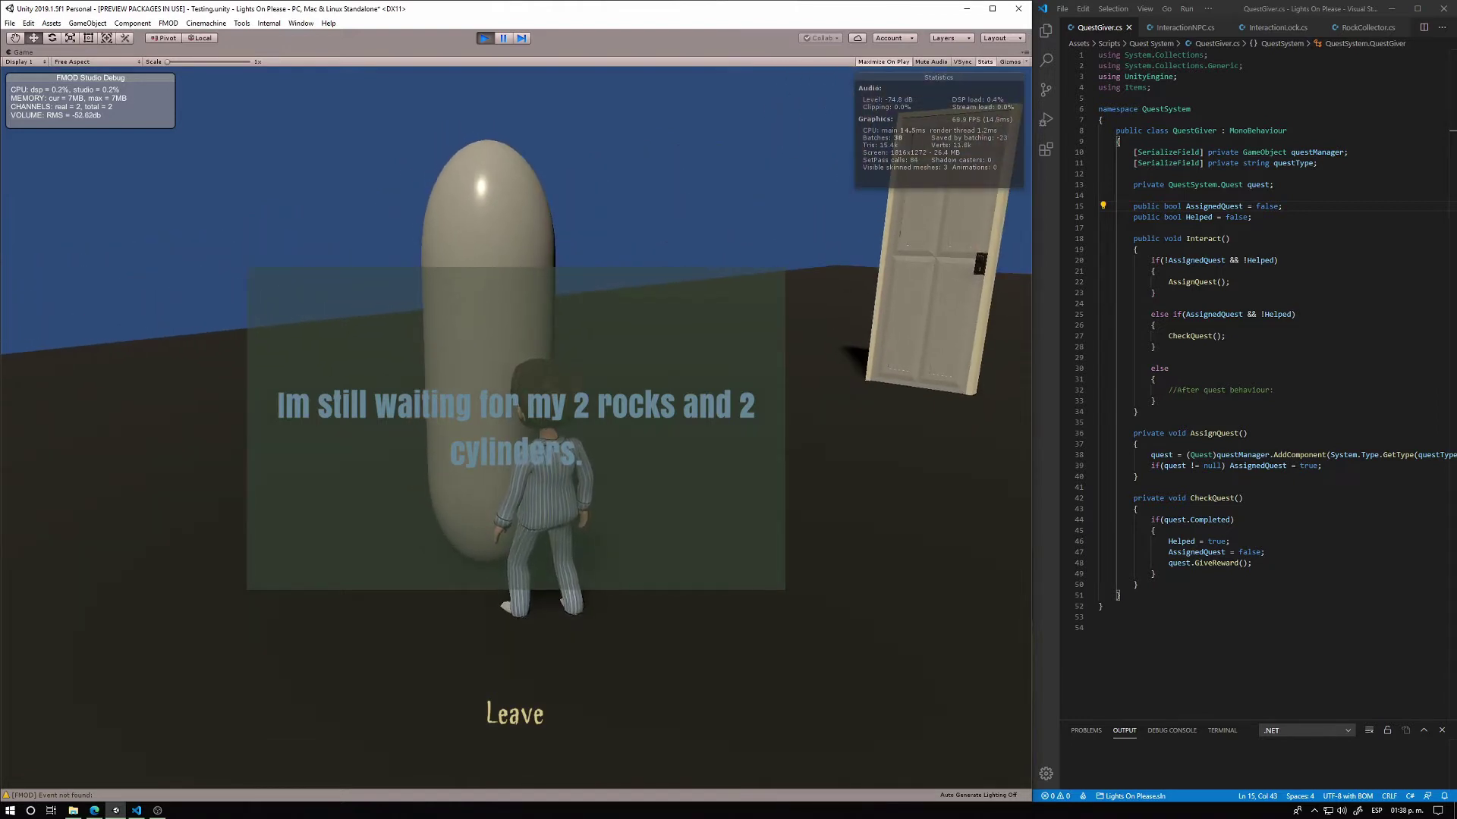
{"action": "key", "text": "s"}
{"action": "key", "text": "w"}
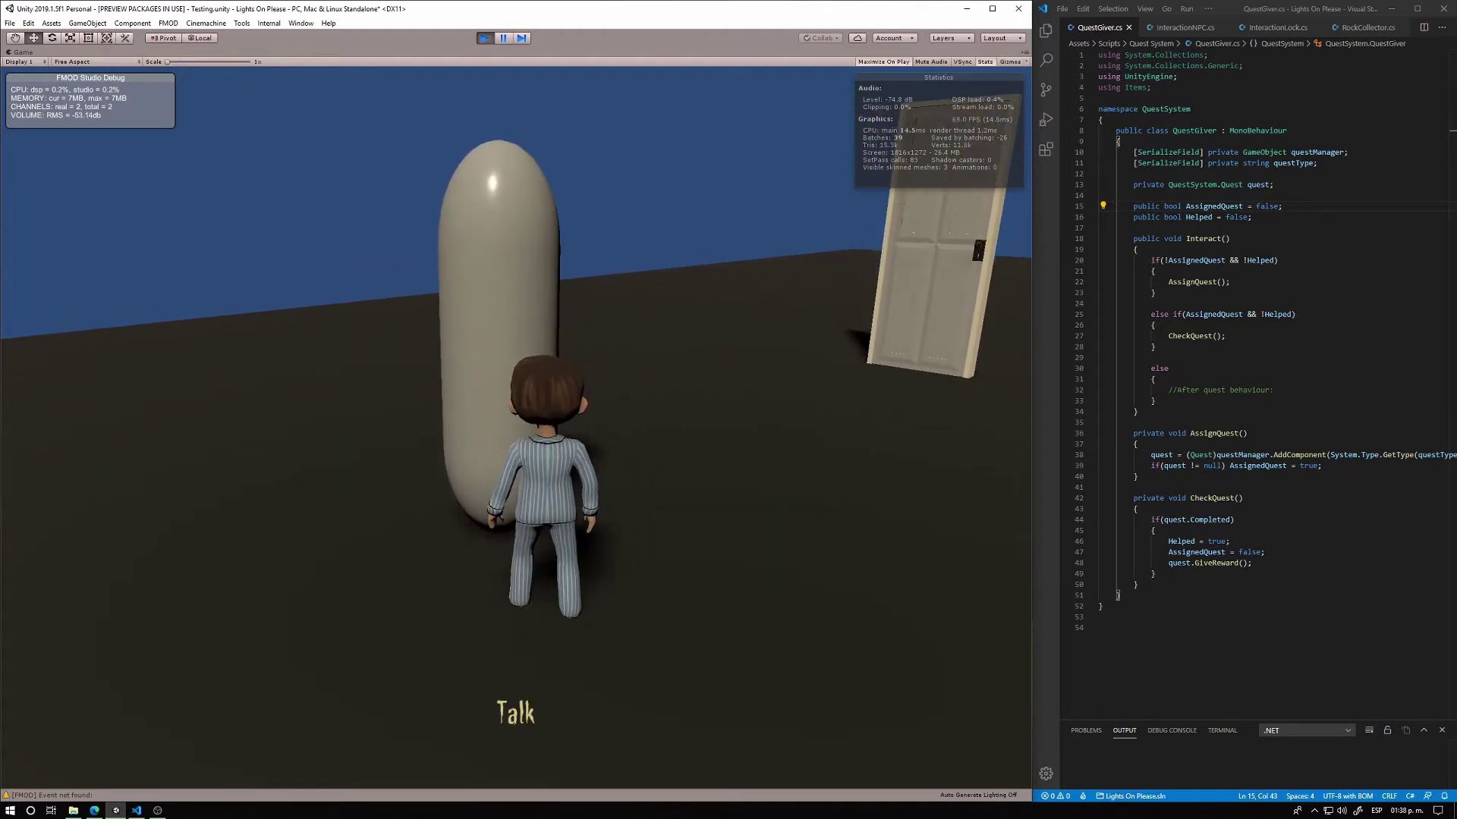
{"action": "key", "text": "a"}
{"action": "key", "text": "w"}
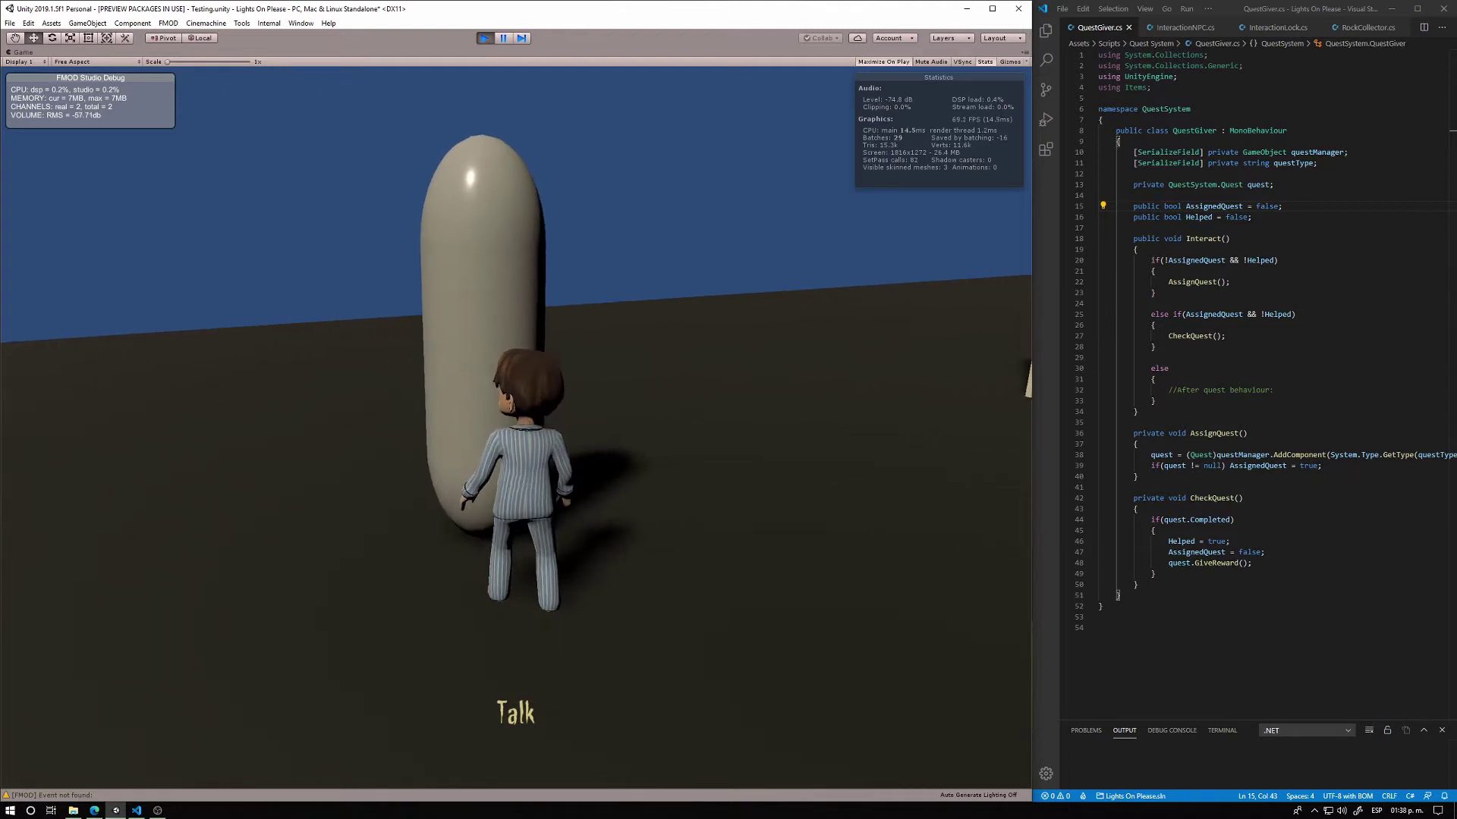
{"action": "key", "text": "w"}
{"action": "key", "text": "a"}
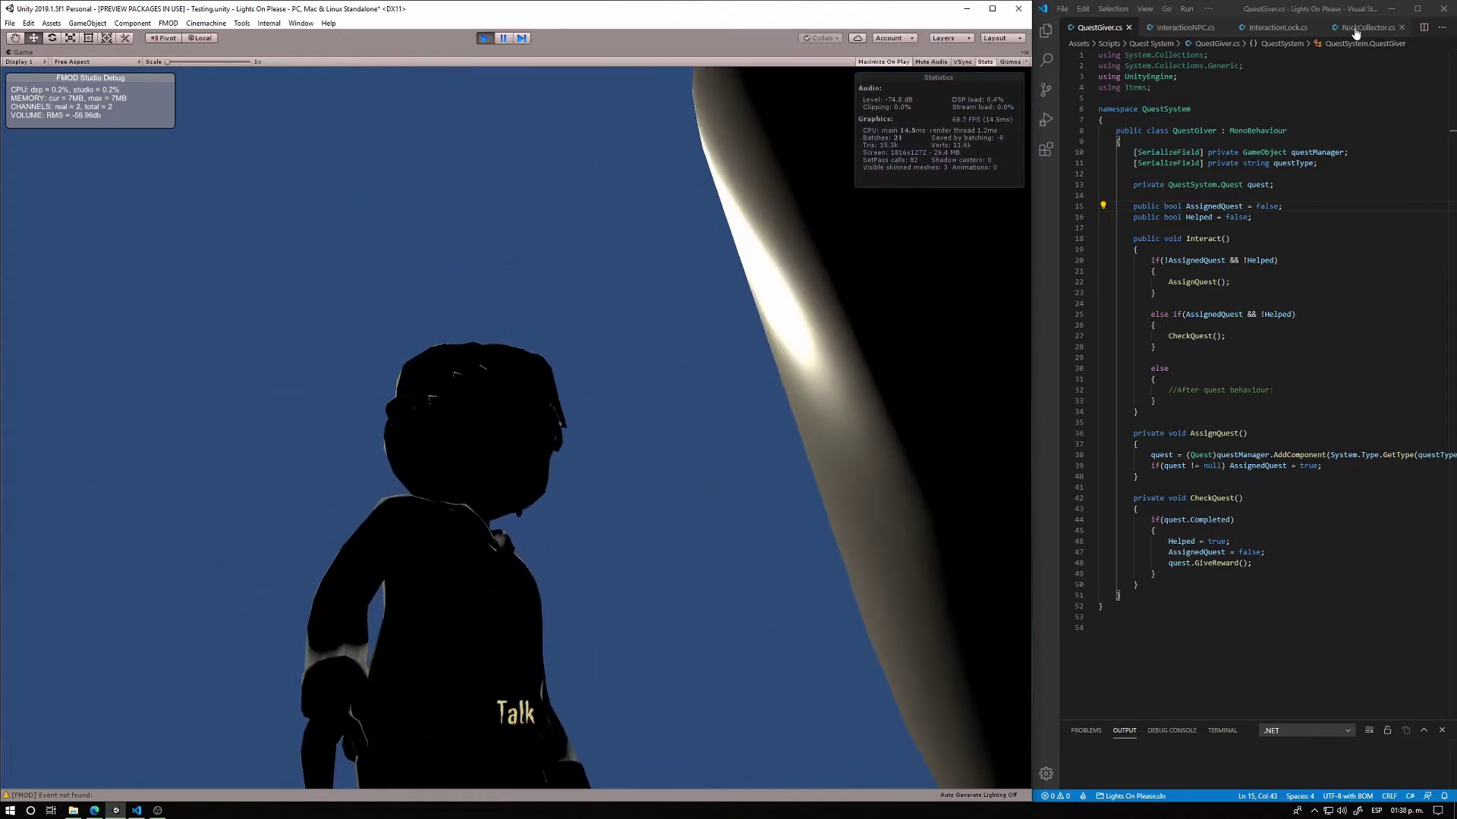
Inspect RockCollector.cs's goal lines for 2 Rocks and 2 Cylinders, then return to Unity
{"action": "left_click", "coordinate": [1368, 28]}
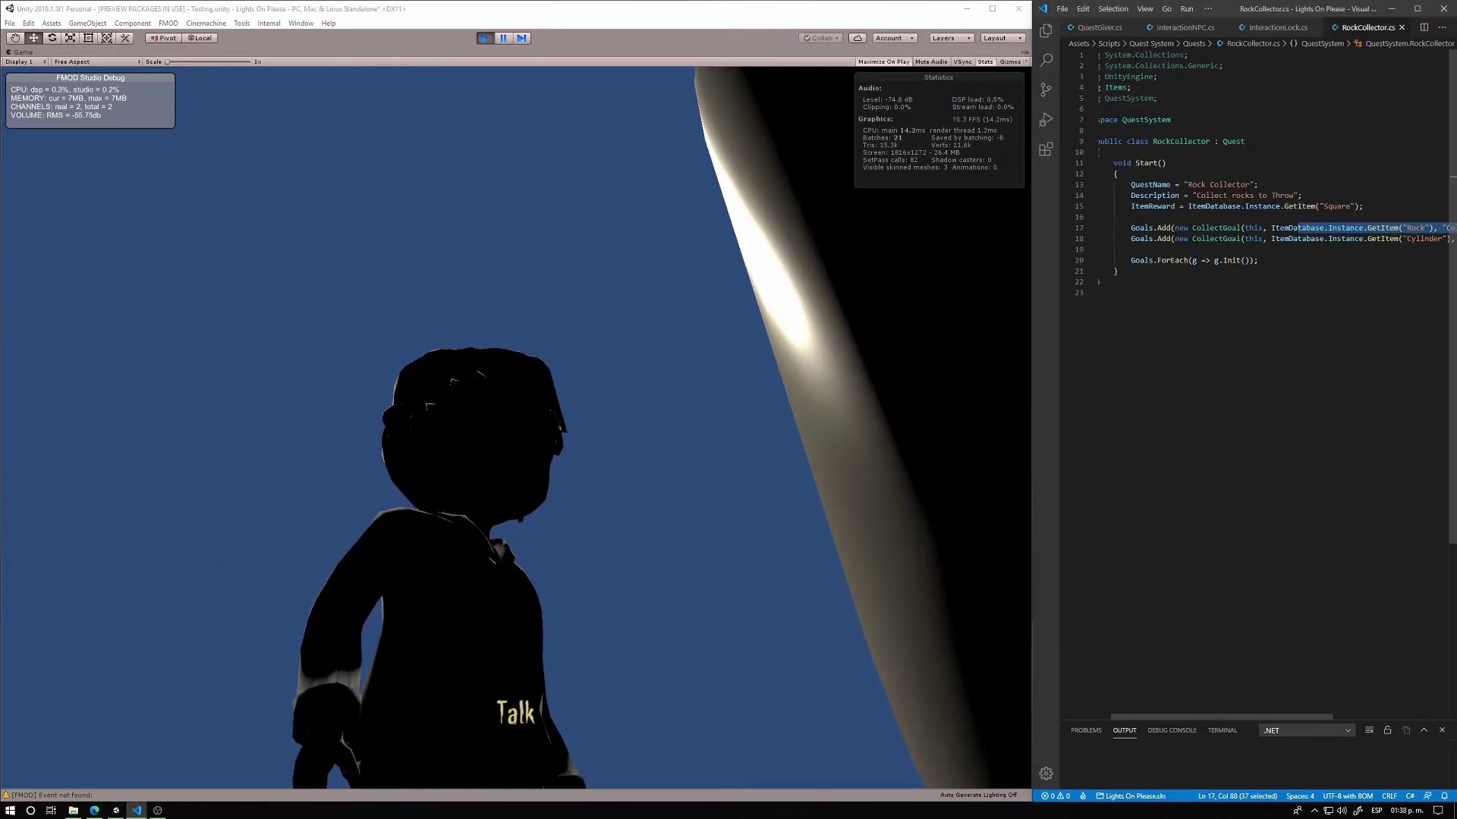
{"action": "left_click_drag", "start_coordinate": [1225, 239], "coordinate": [1439, 238]}
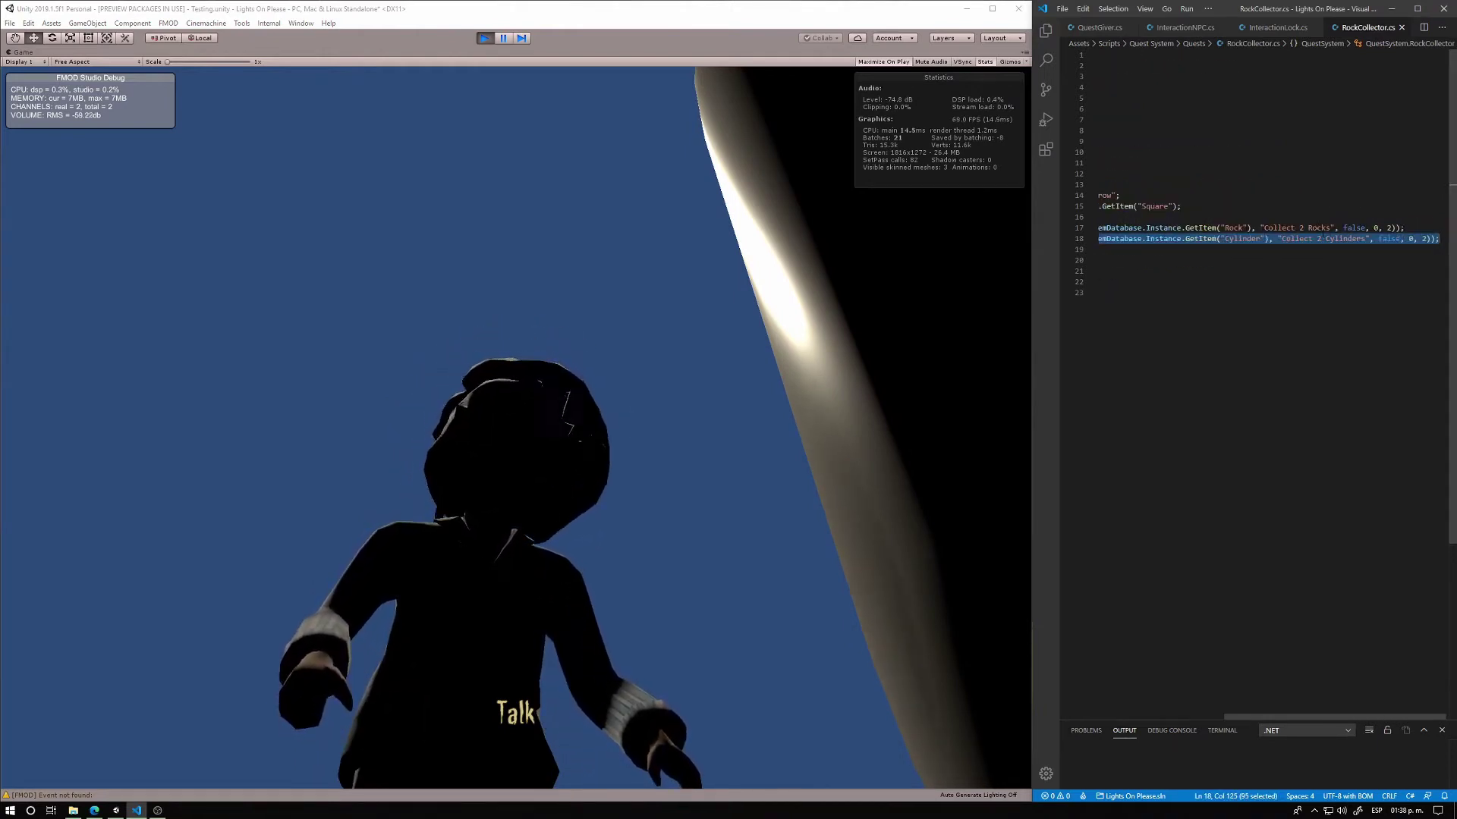
{"action": "left_click", "coordinate": [1321, 228]}
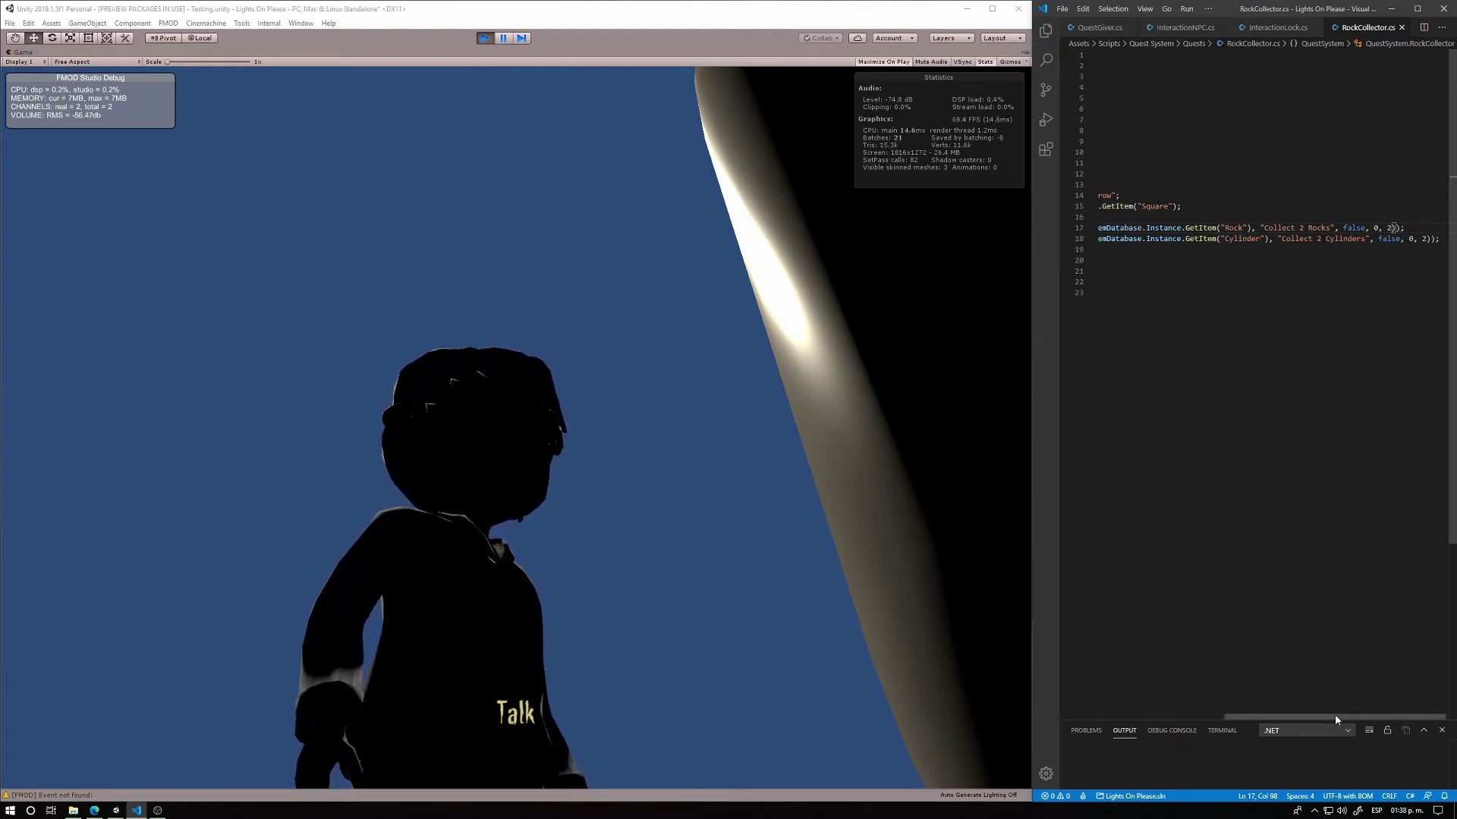
{"action": "left_click_drag", "start_coordinate": [1335, 717], "coordinate": [1226, 719]}
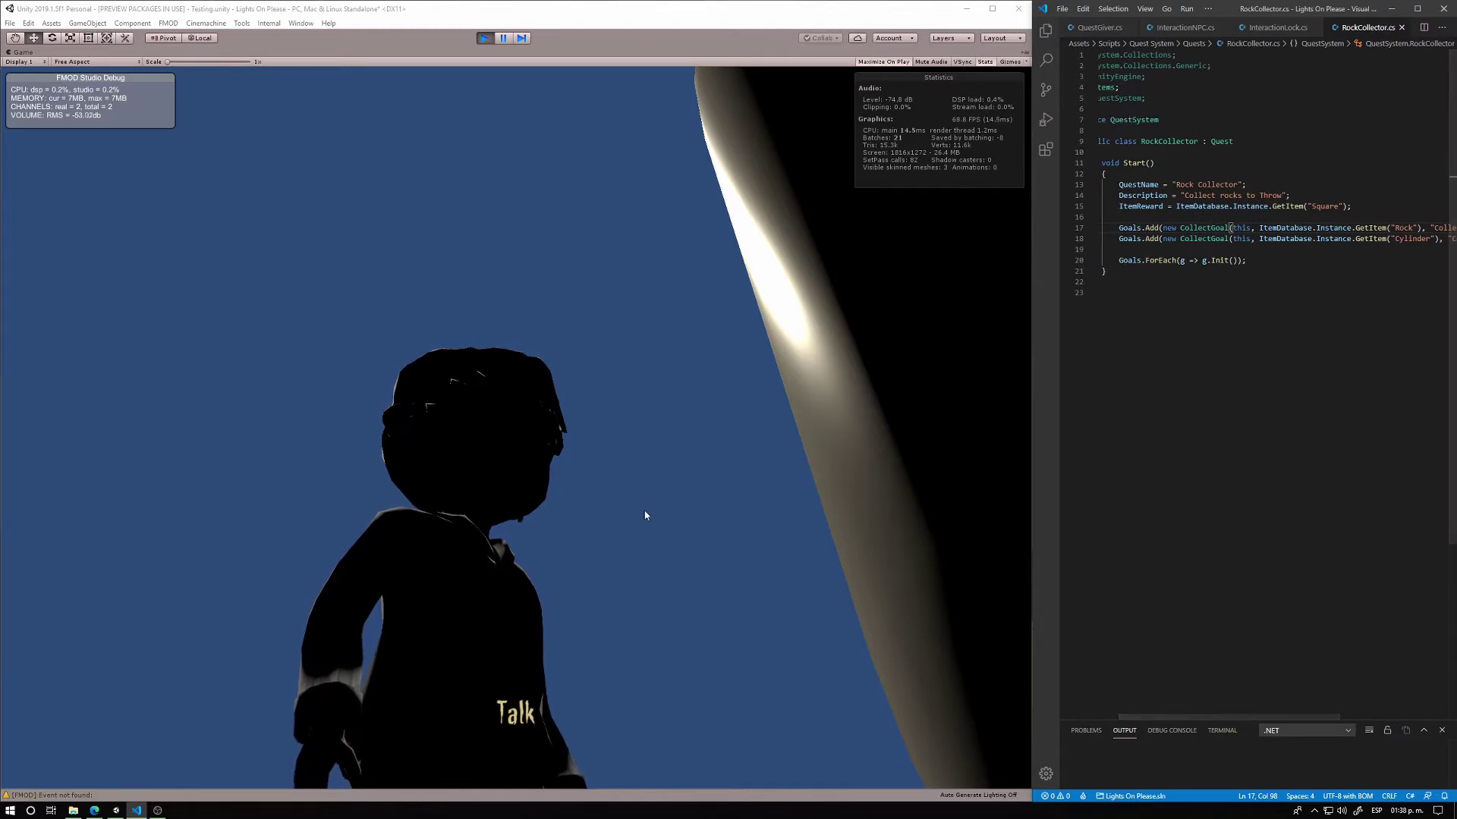
{"action": "left_click", "coordinate": [667, 524]}
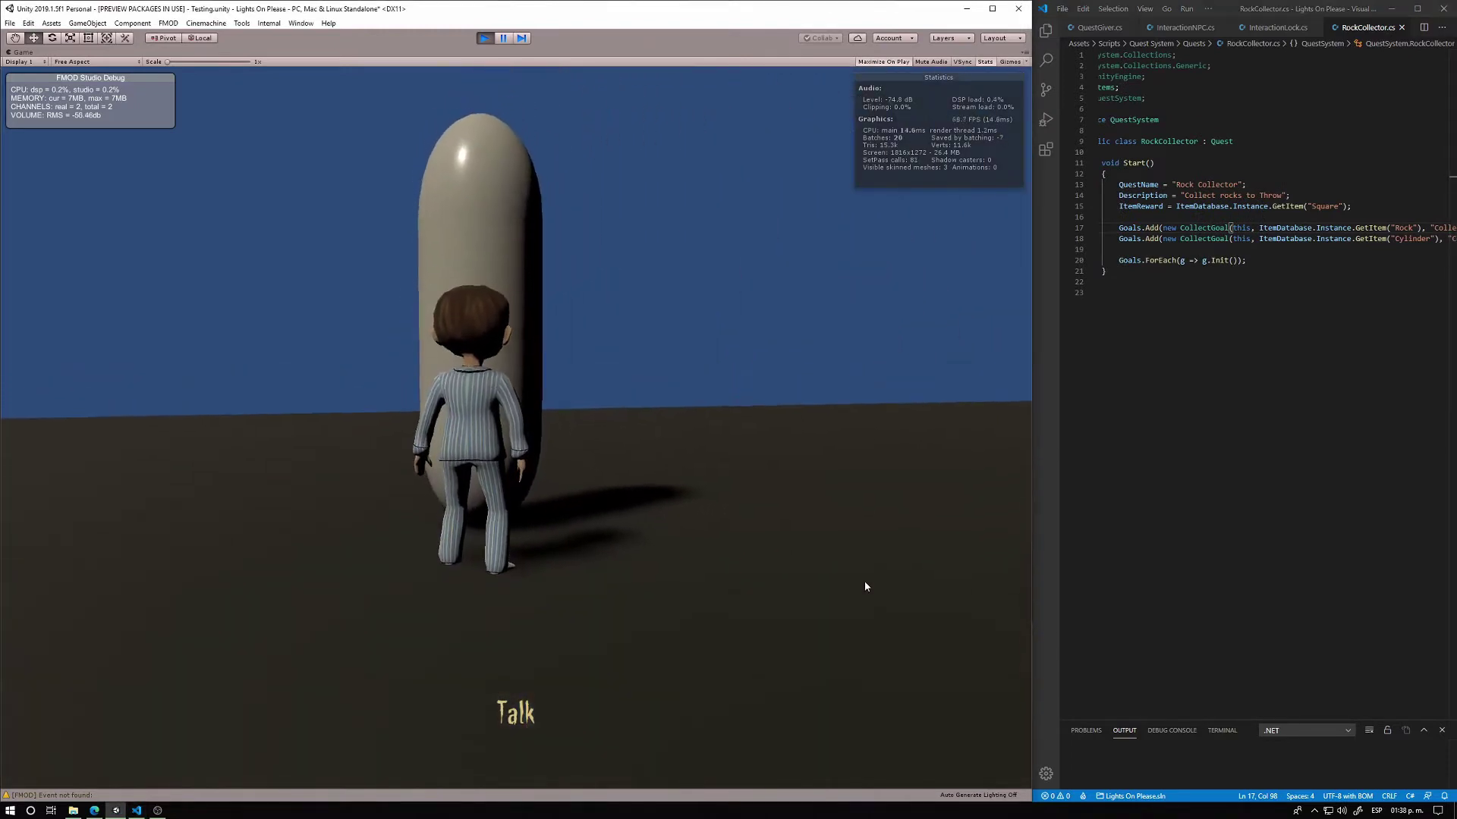
Talk to the capsule NPC, still wanting 2 rocks and 2 cylinders, then run to the floor items
{"action": "key", "text": "e"}
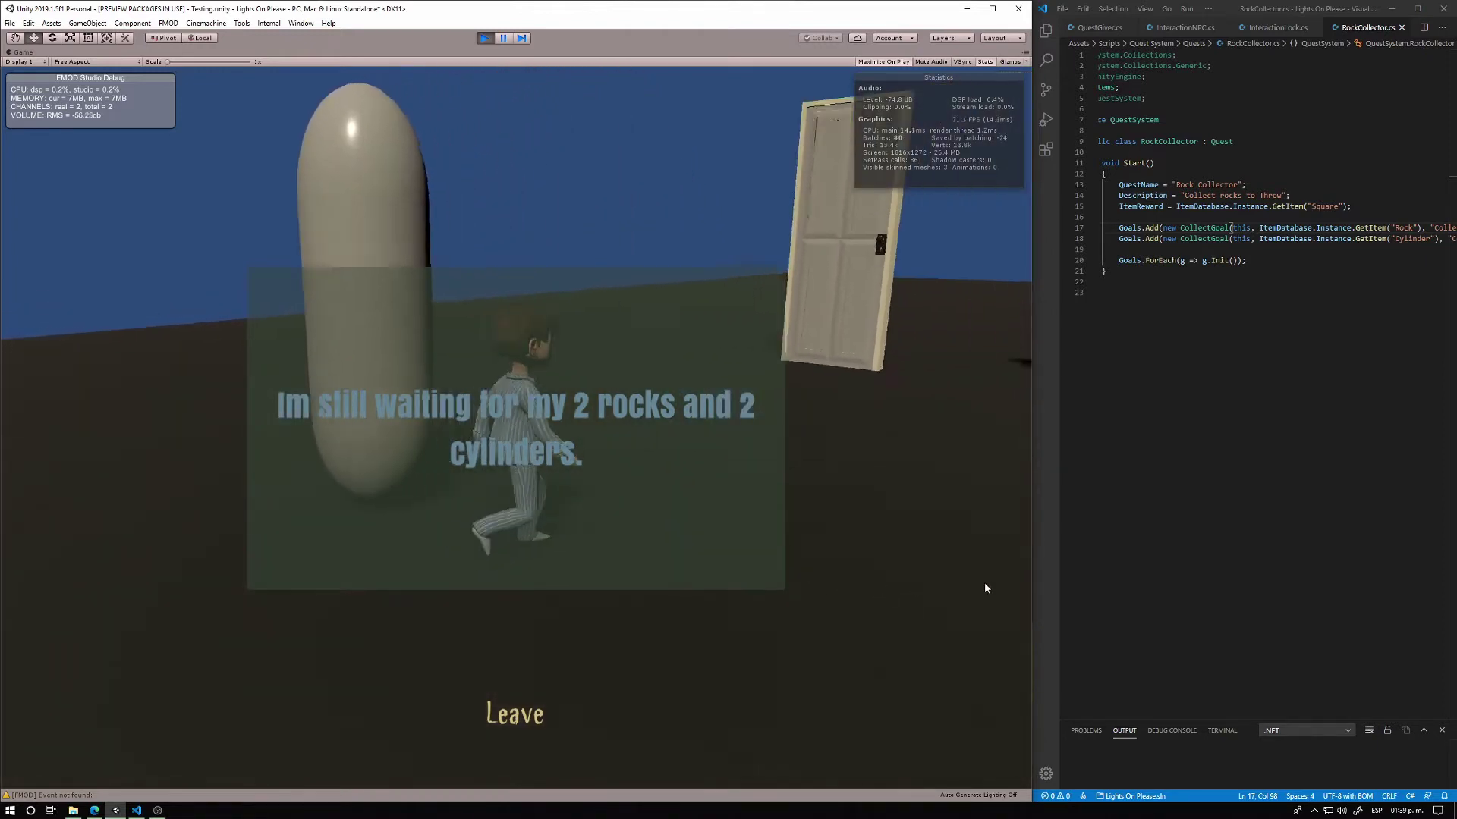
{"action": "key", "text": "w"}
{"action": "key", "text": "w"}
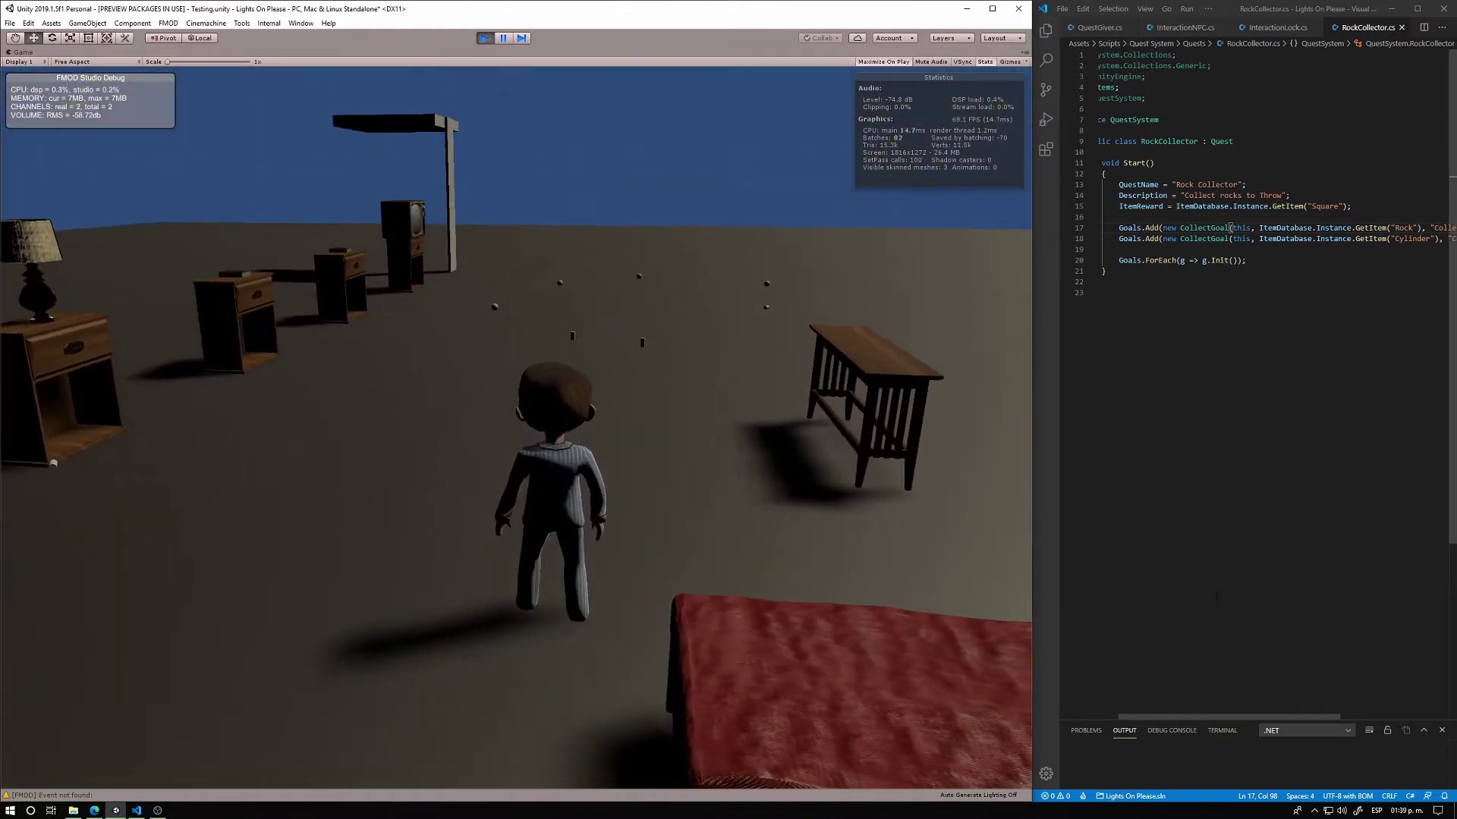
{"action": "key", "text": "w"}
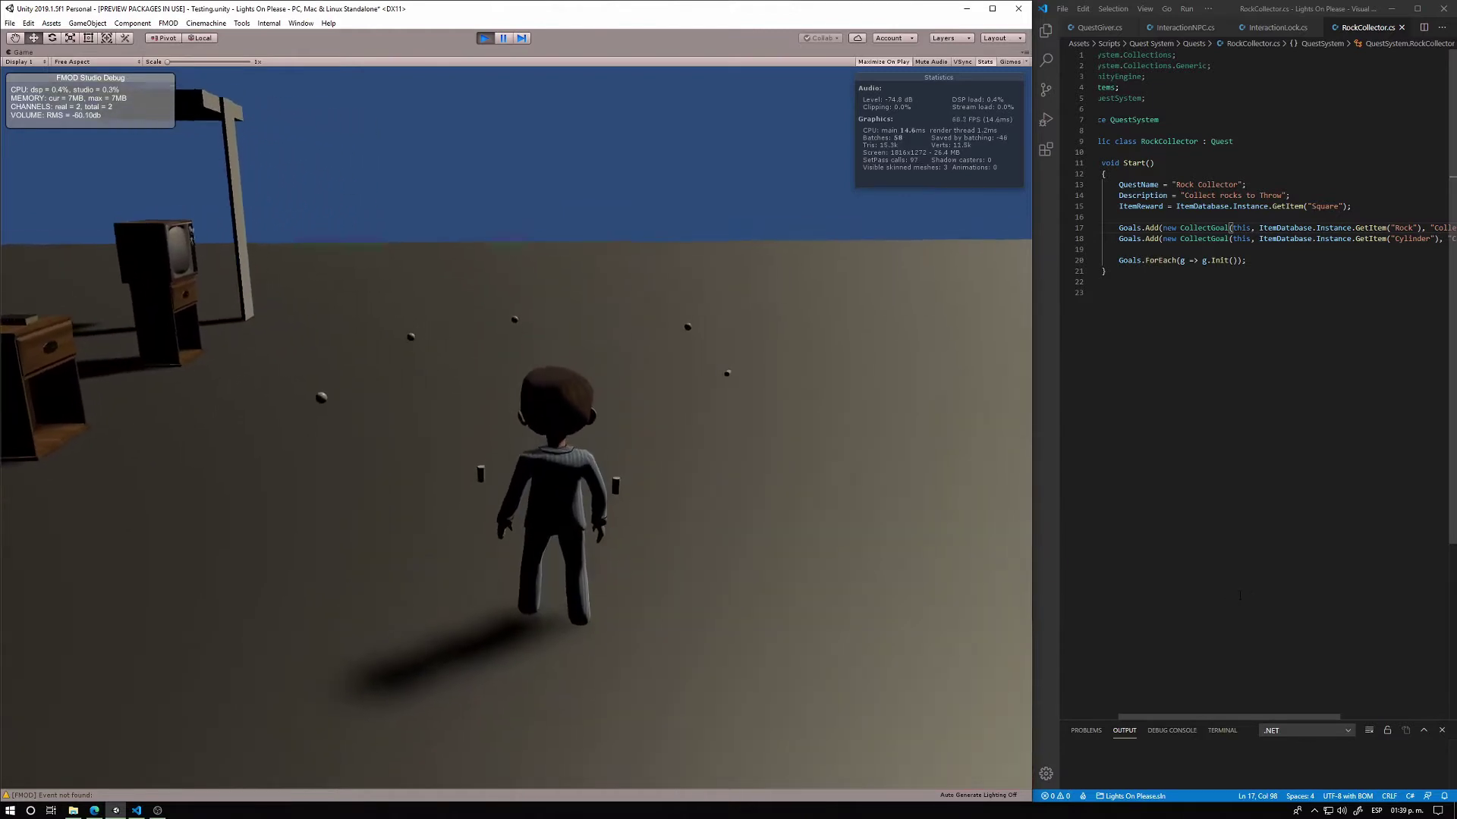
{"action": "key", "text": "w"}
{"action": "key", "text": "w"}
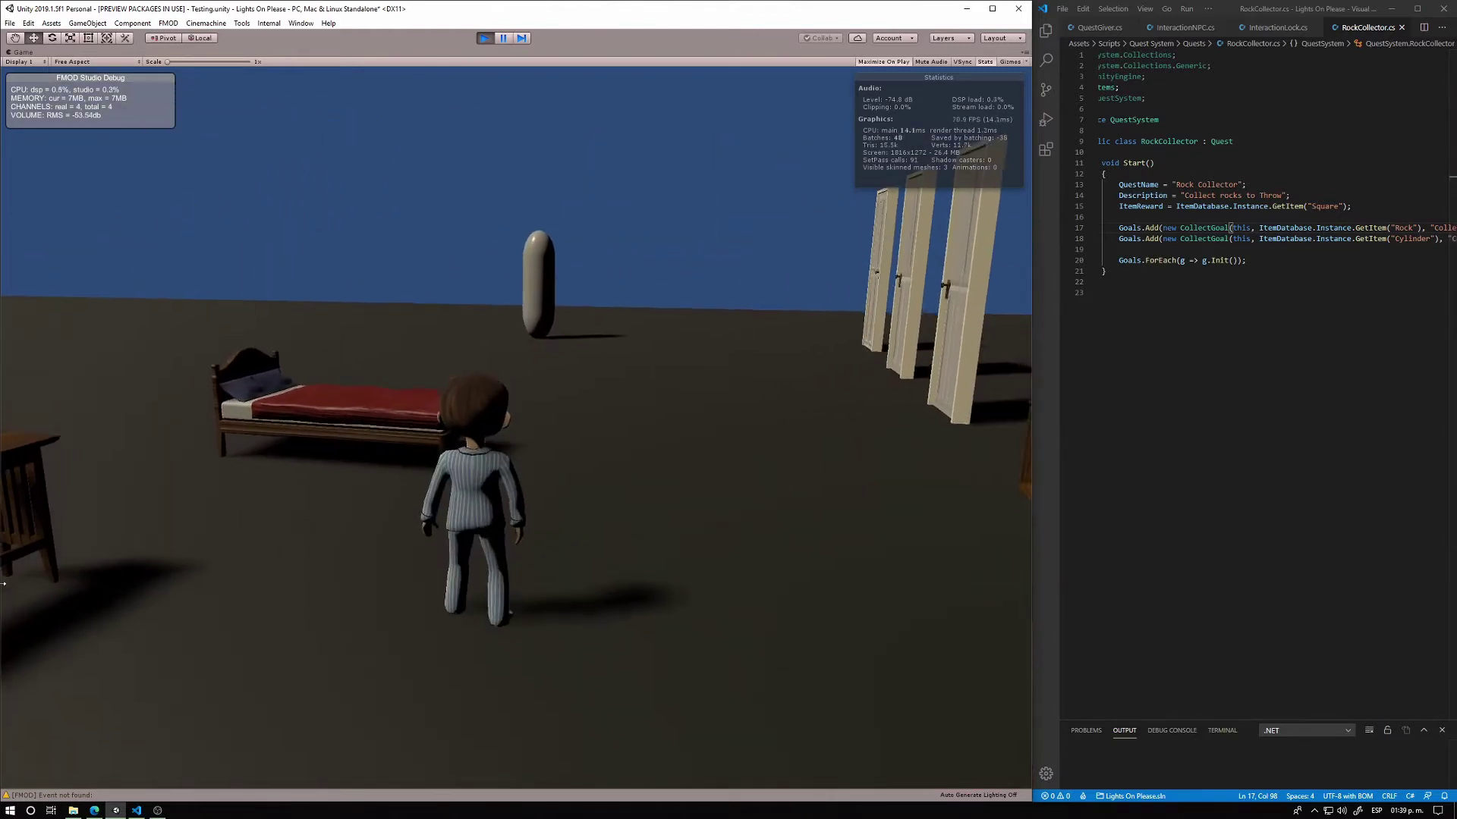
{"action": "key", "text": "w"}
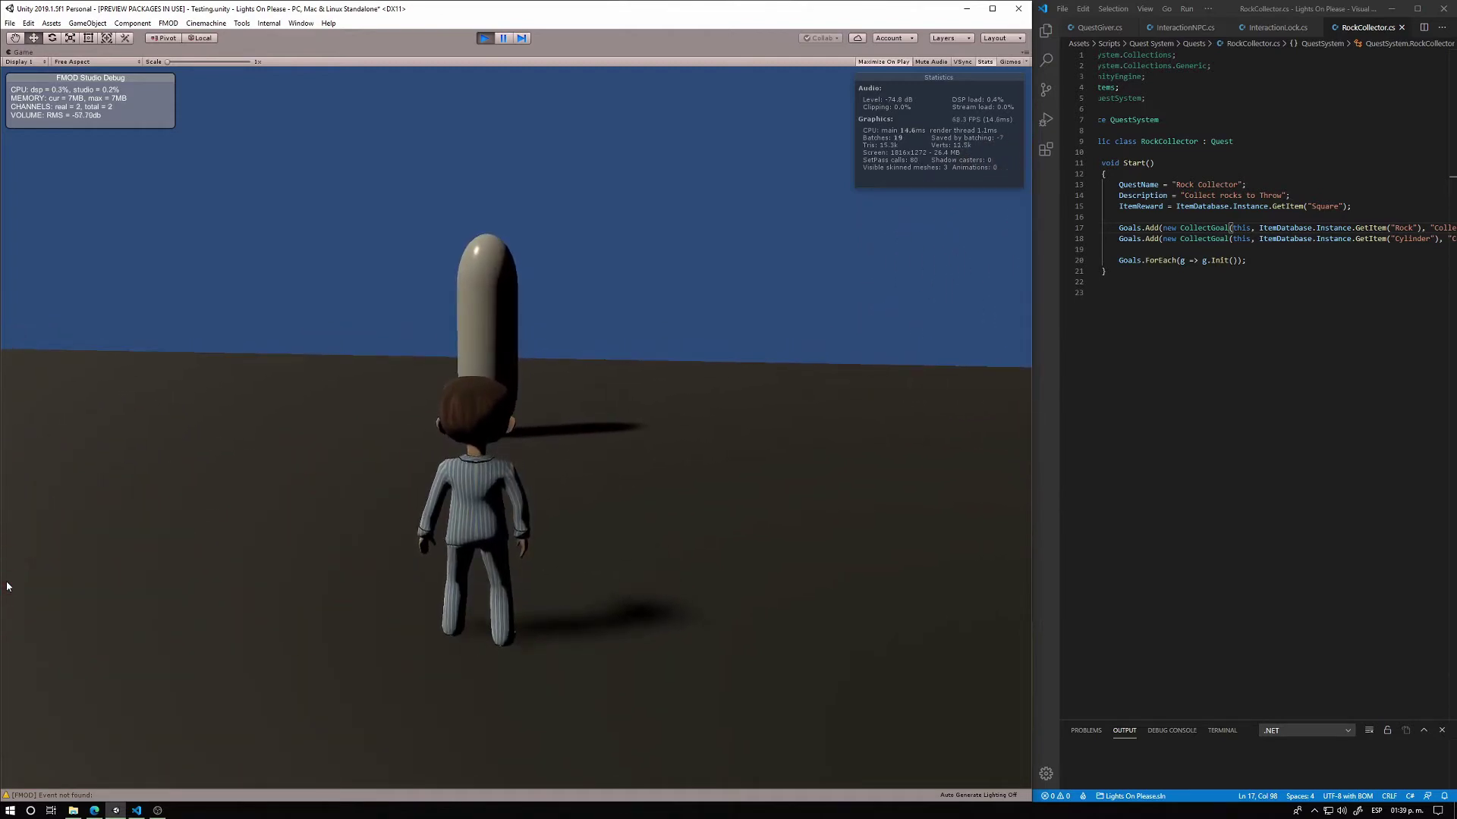
{"action": "key", "text": "w"}
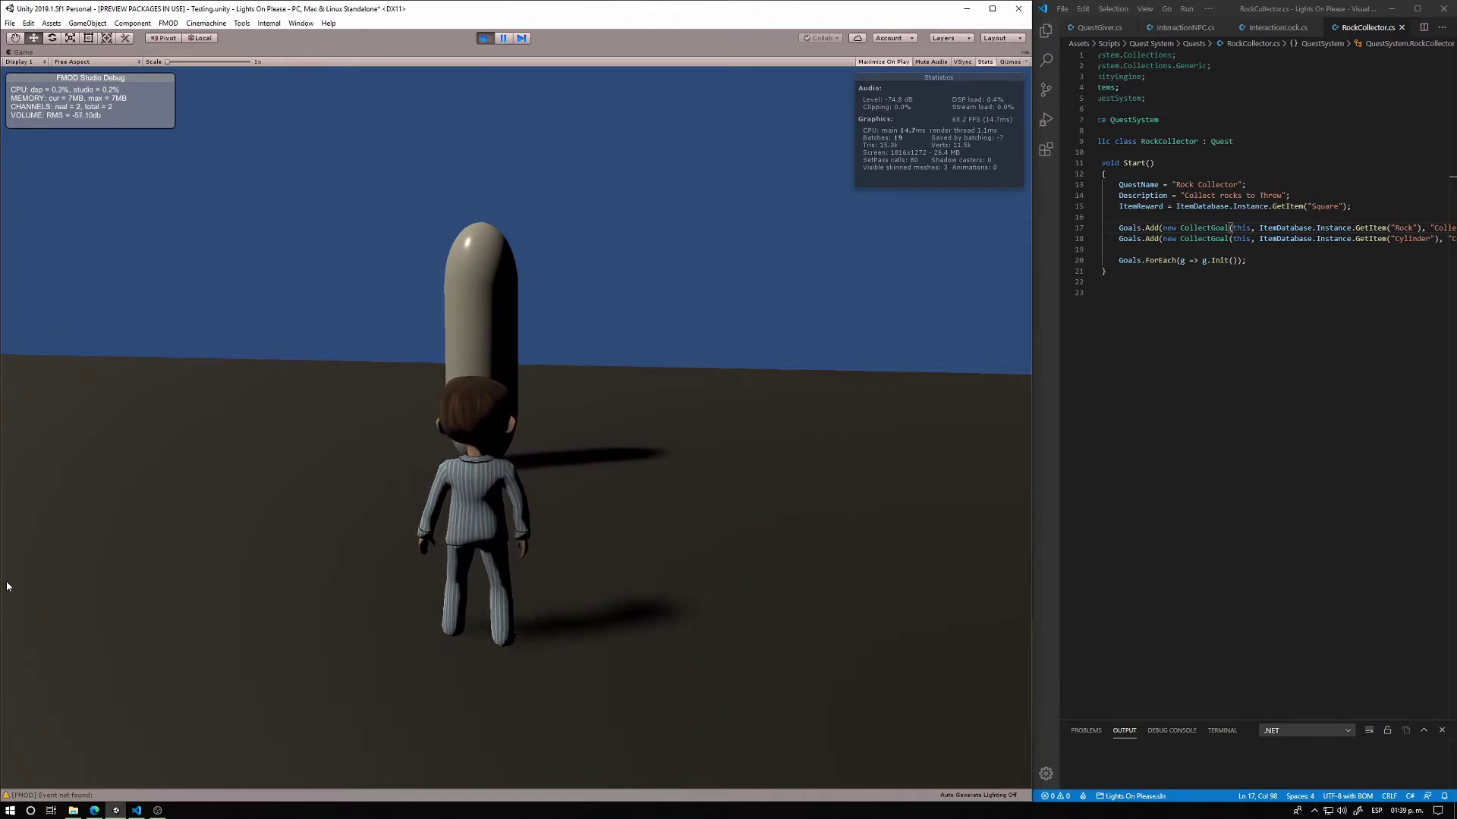
{"action": "key", "text": "d"}
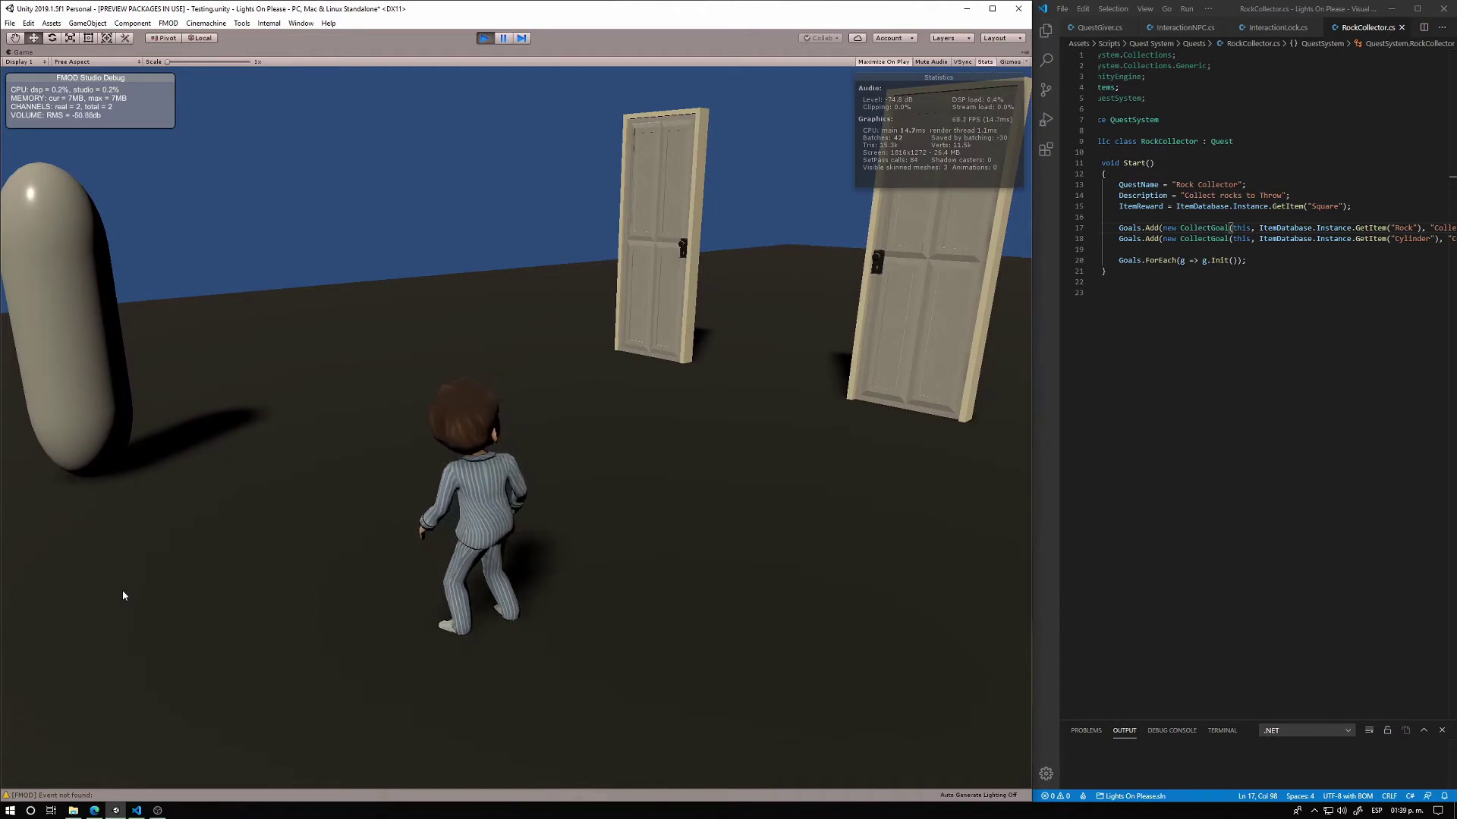
{"action": "key", "text": "w"}
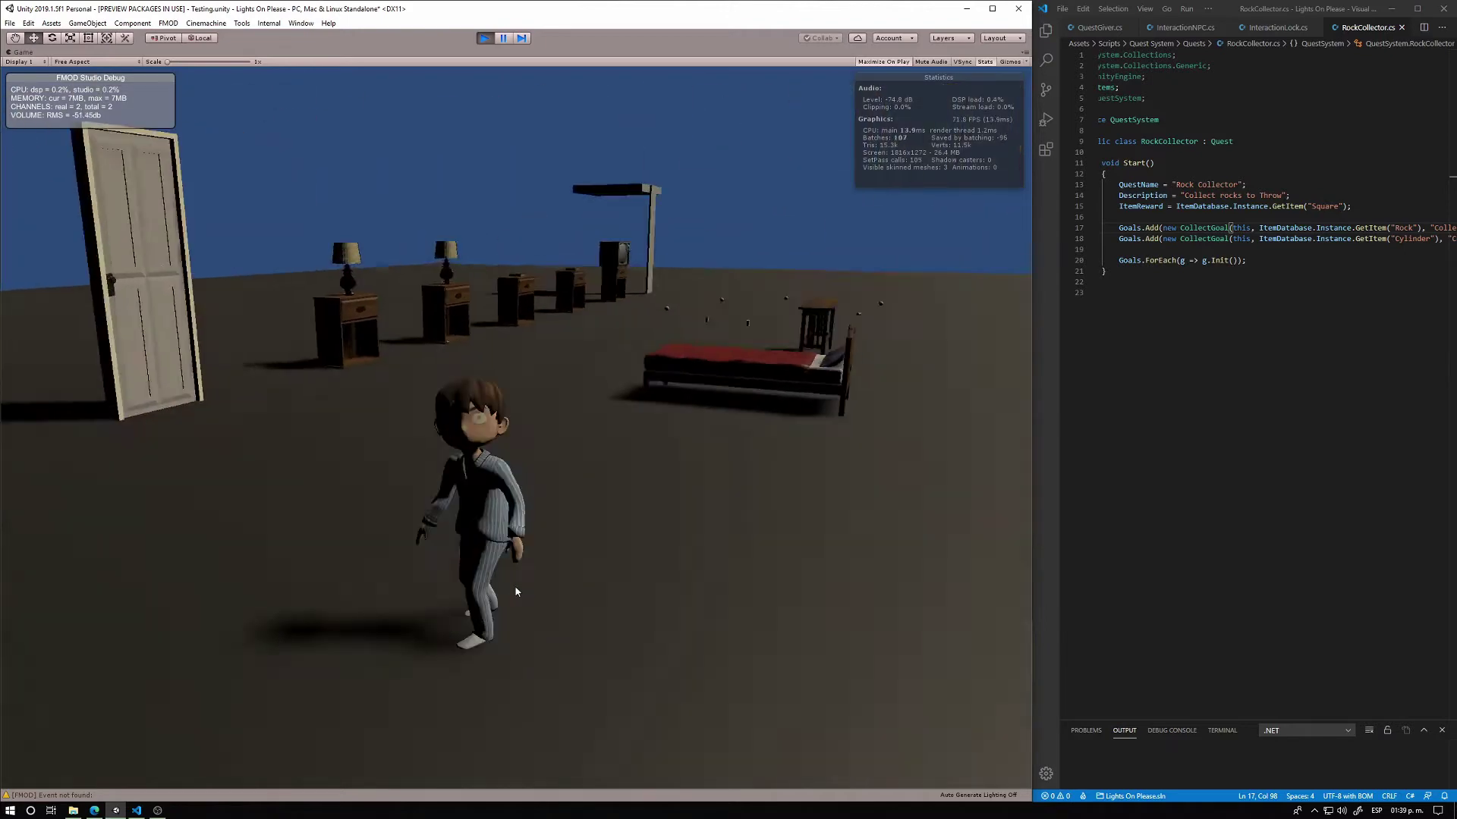
{"action": "key", "text": "a"}
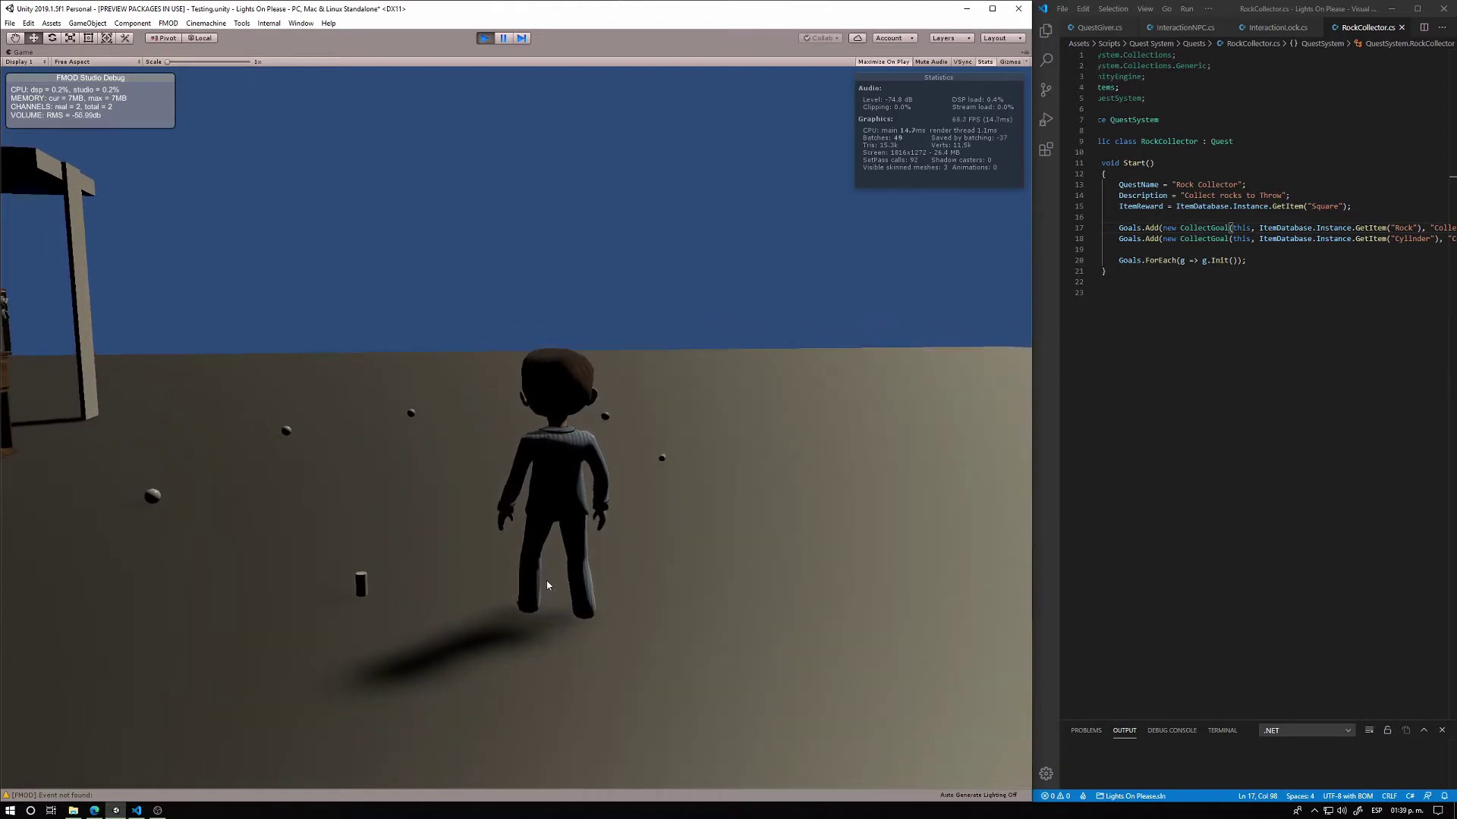
Walk past the TV and over the floor rocks until the goal completes, then return to the capsule NPC
{"action": "left_click_drag", "start_coordinate": [547, 585], "coordinate": [429, 595]}
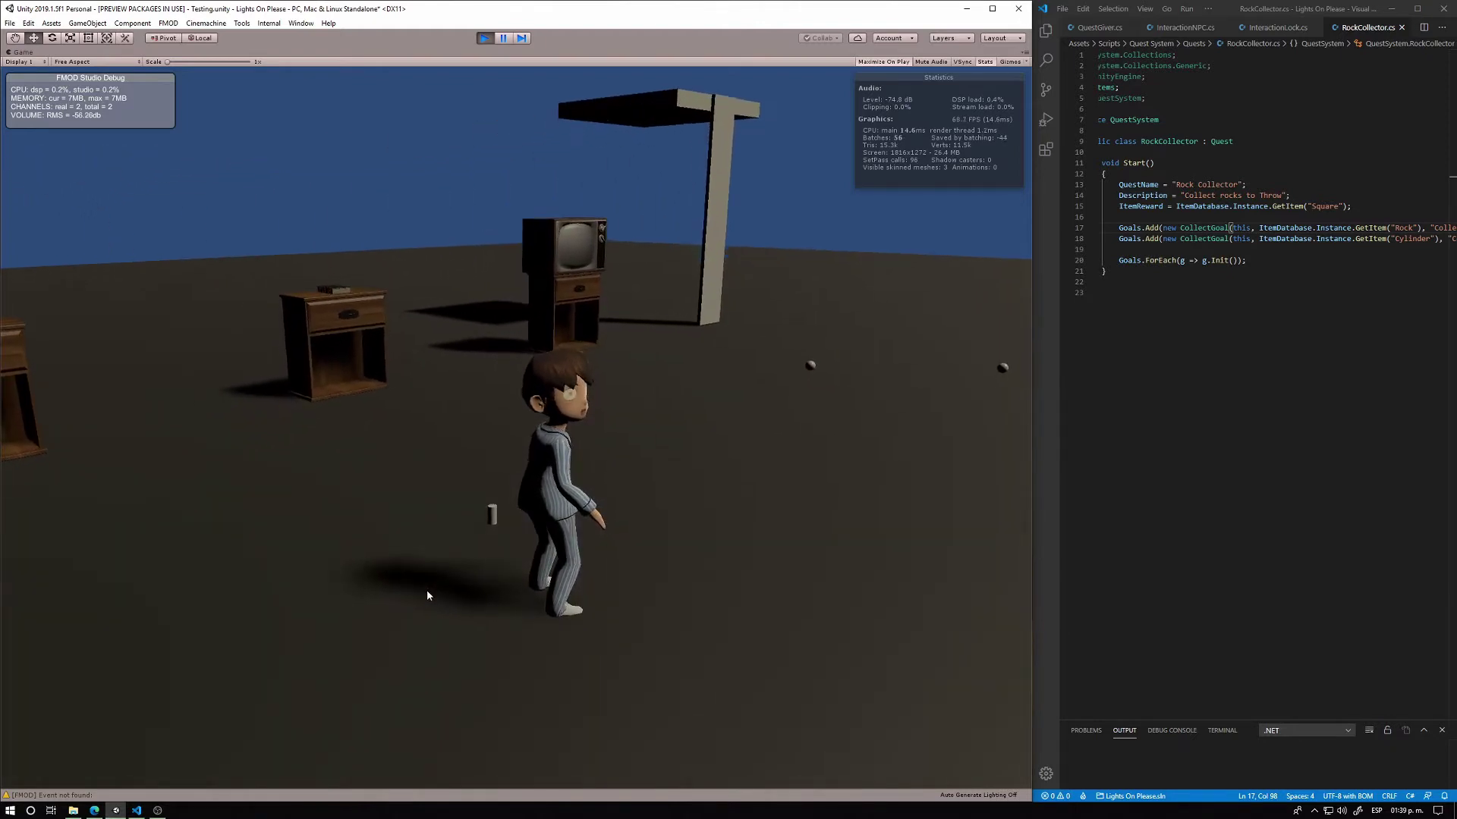
{"action": "key", "text": "w"}
{"action": "mouse_move", "coordinate": [426, 591]}
{"action": "left_mouse_down"}
{"action": "mouse_move", "coordinate": [376, 648]}
{"action": "mouse_move", "coordinate": [70, 784]}
{"action": "left_mouse_up"}
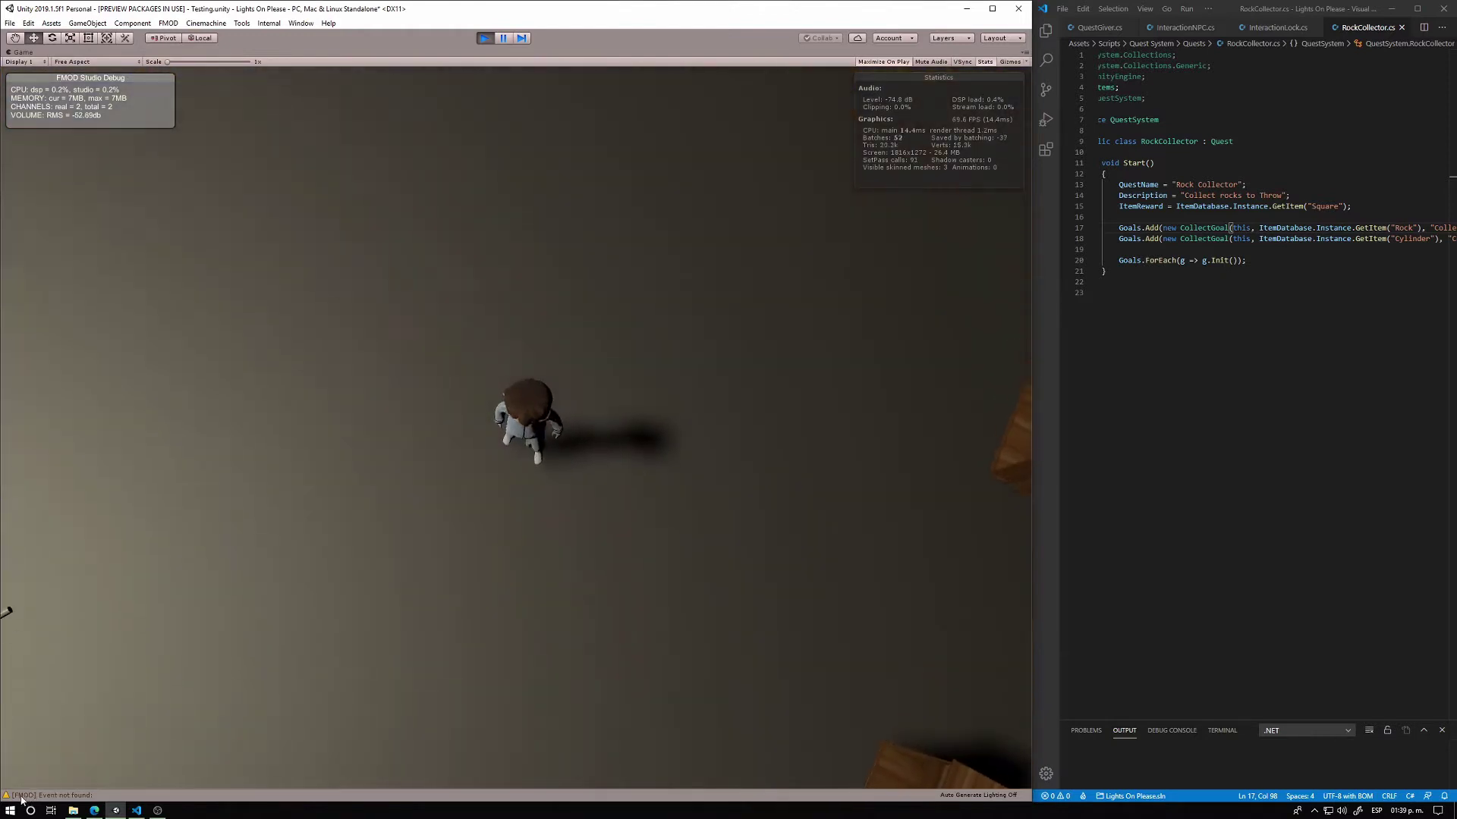
{"action": "mouse_move", "coordinate": [4, 609]}
{"action": "left_mouse_down"}
{"action": "mouse_move", "coordinate": [293, 660]}
{"action": "mouse_move", "coordinate": [513, 649]}
{"action": "mouse_move", "coordinate": [58, 799]}
{"action": "left_mouse_up"}
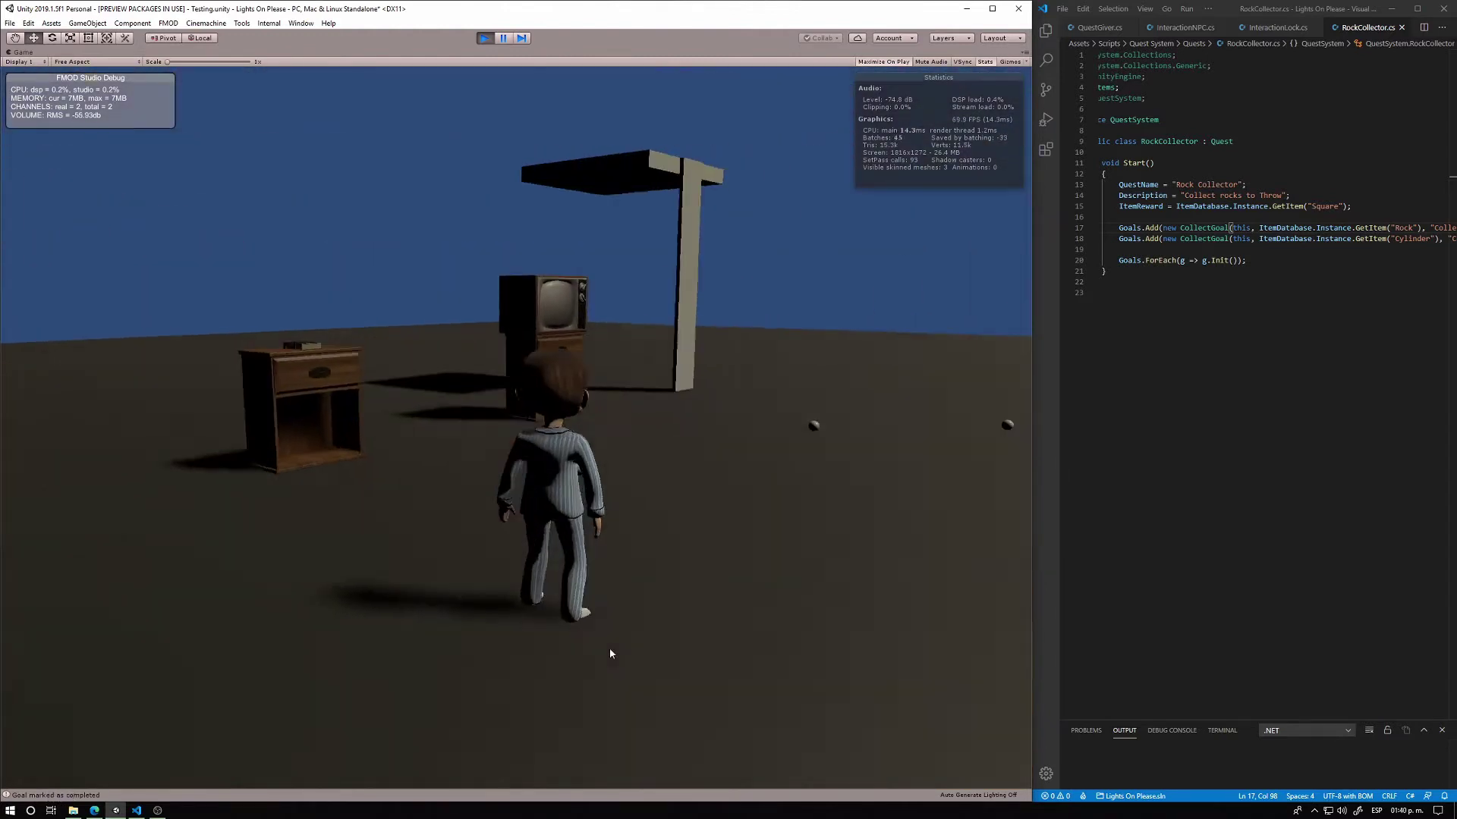
{"action": "left_click_drag", "start_coordinate": [58, 799], "coordinate": [611, 654]}
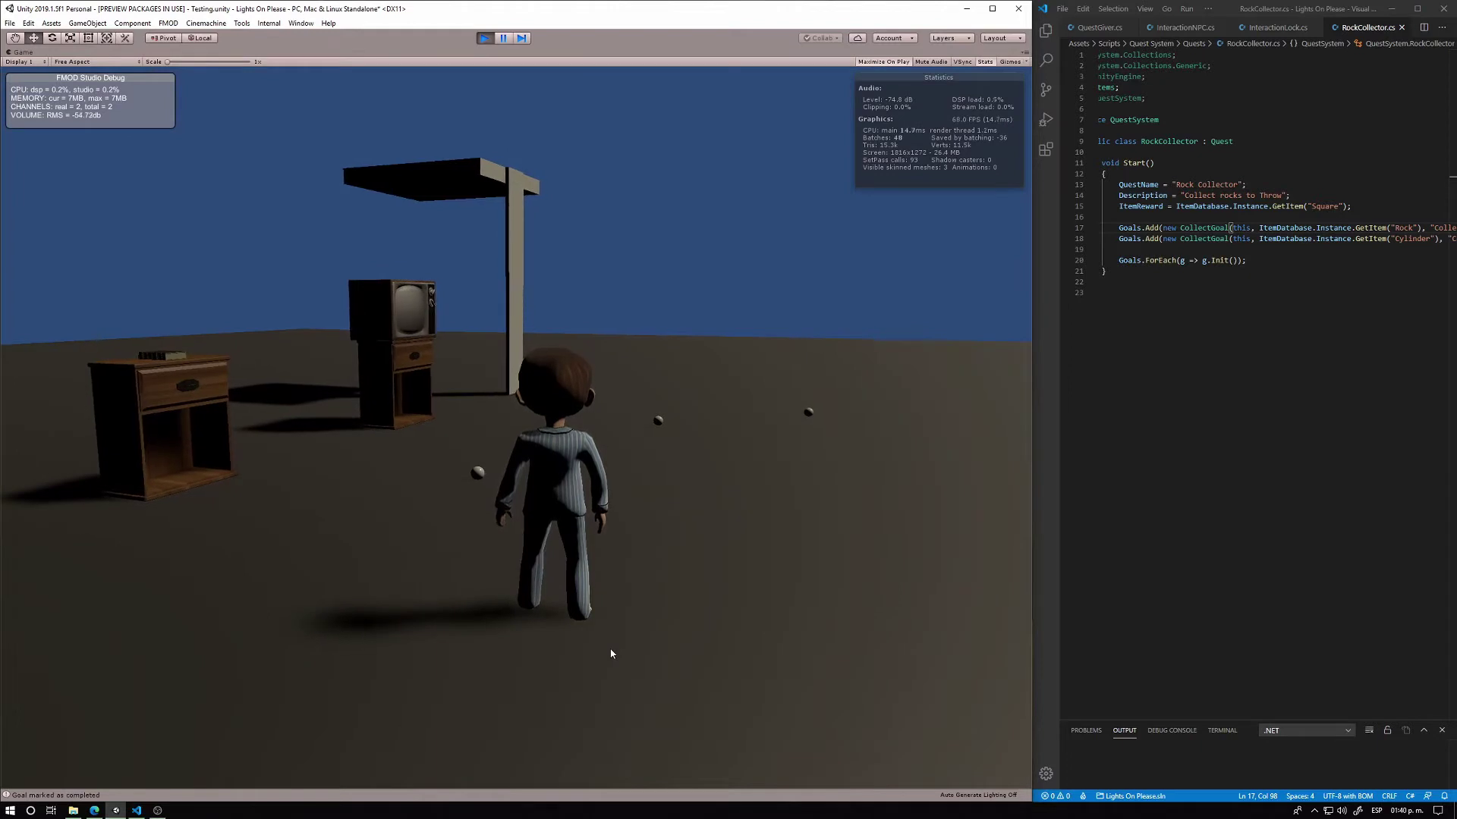
{"action": "left_click_drag", "start_coordinate": [611, 654], "coordinate": [1051, 655]}
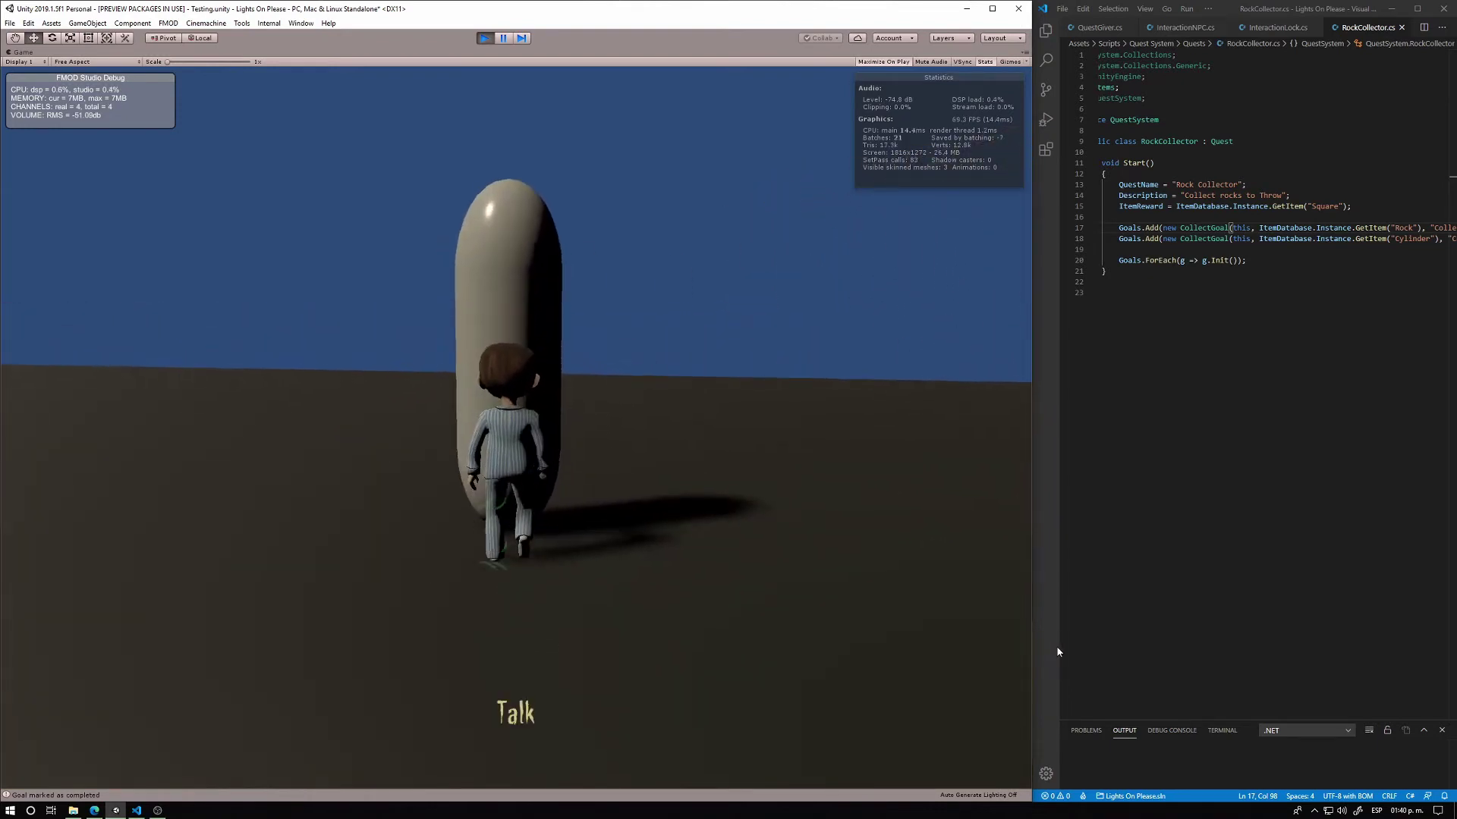
{"action": "key", "text": "e"}
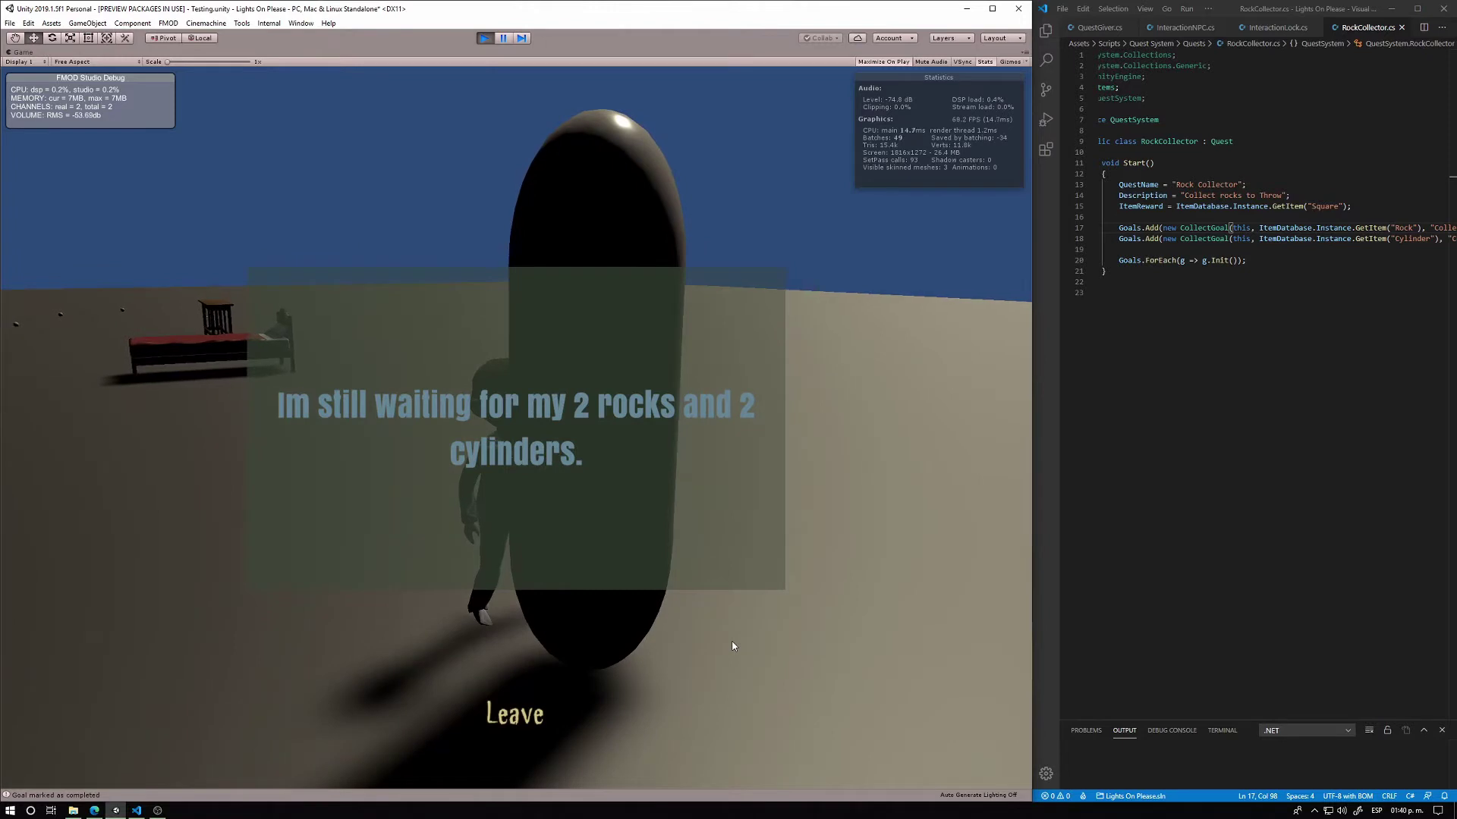
{"action": "key", "text": "w"}
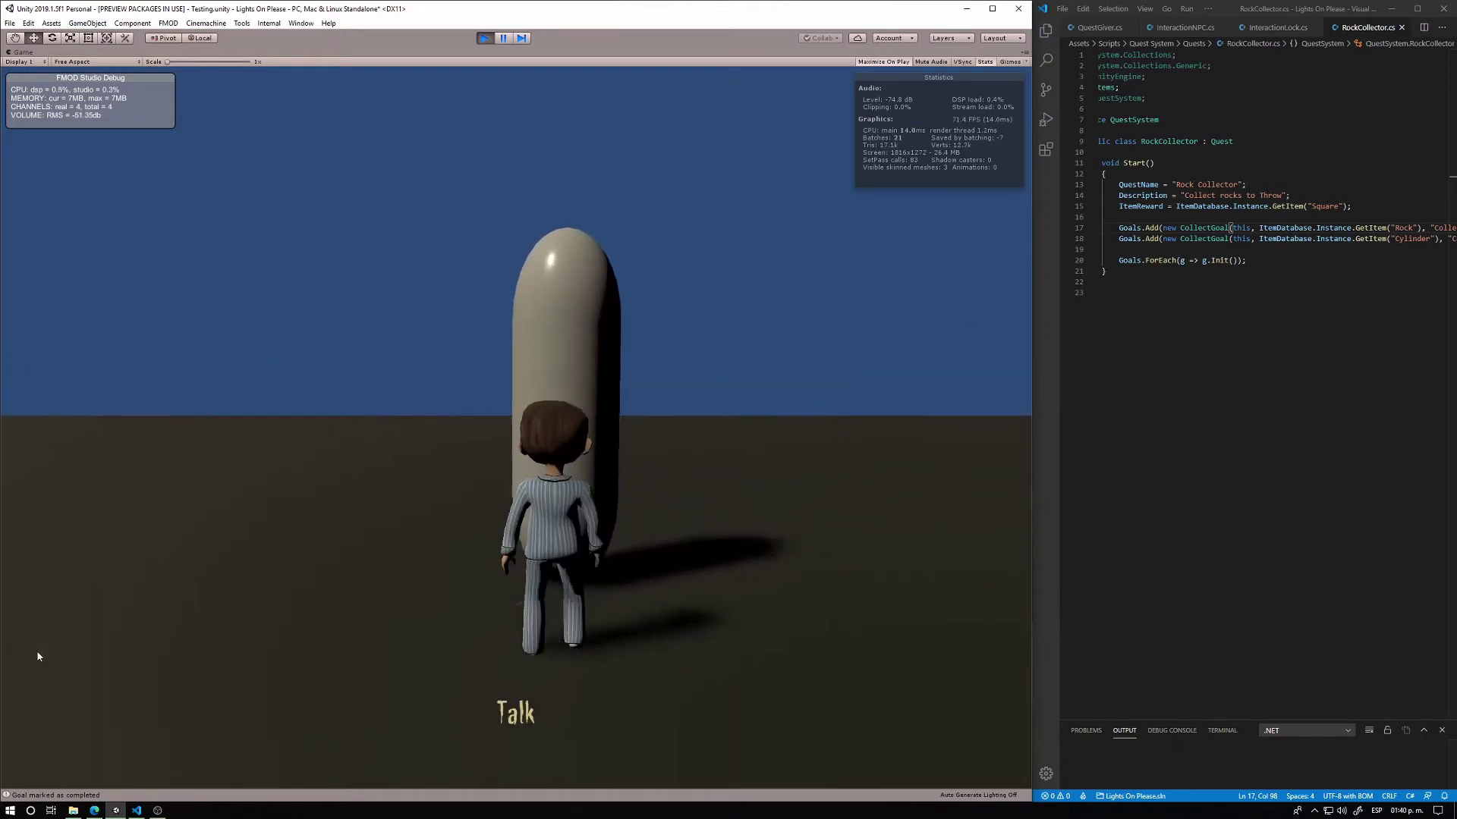
{"action": "key", "text": "s"}
{"action": "key", "text": "w"}
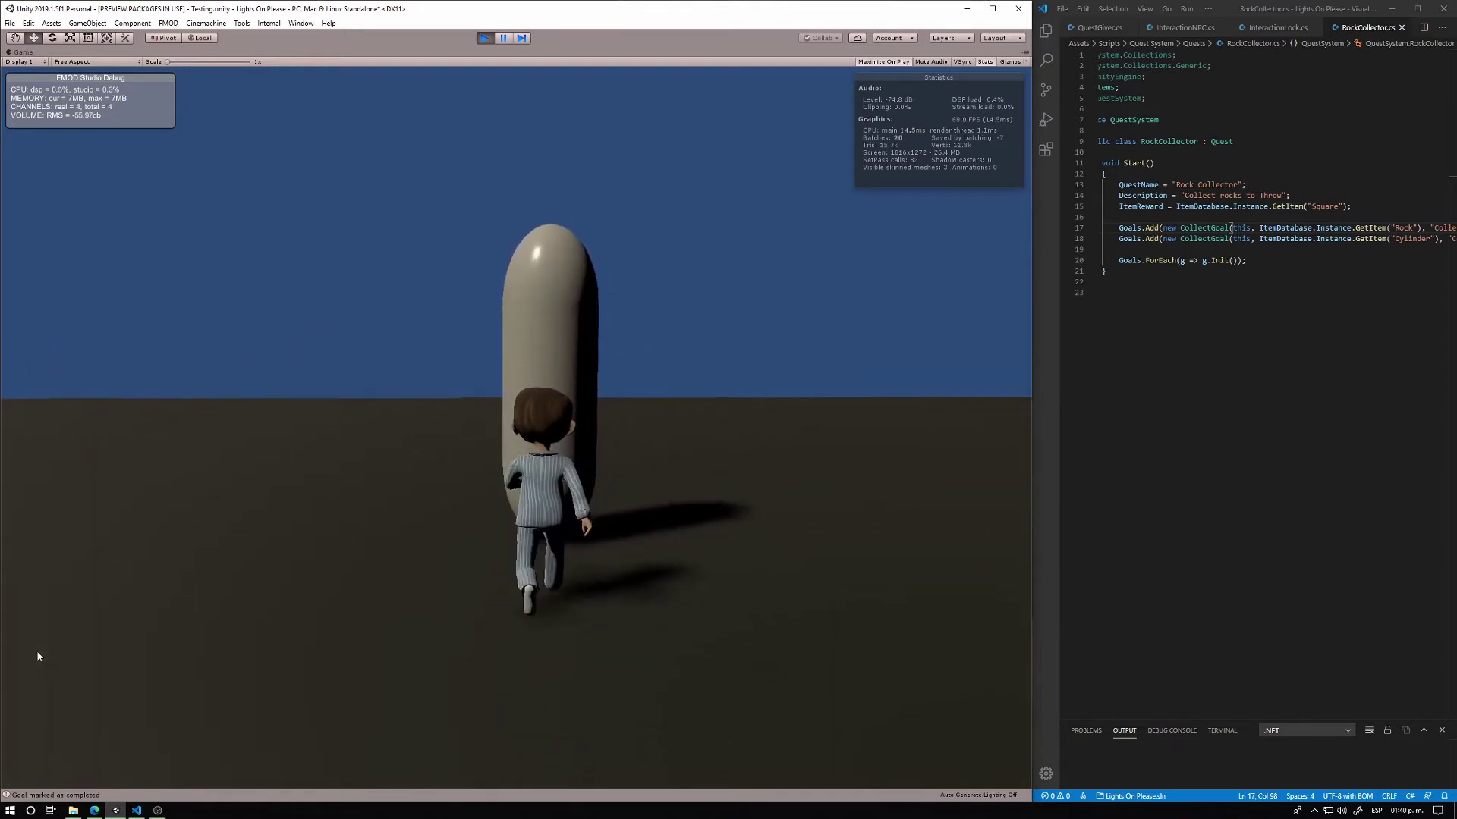
{"action": "key", "text": "e"}
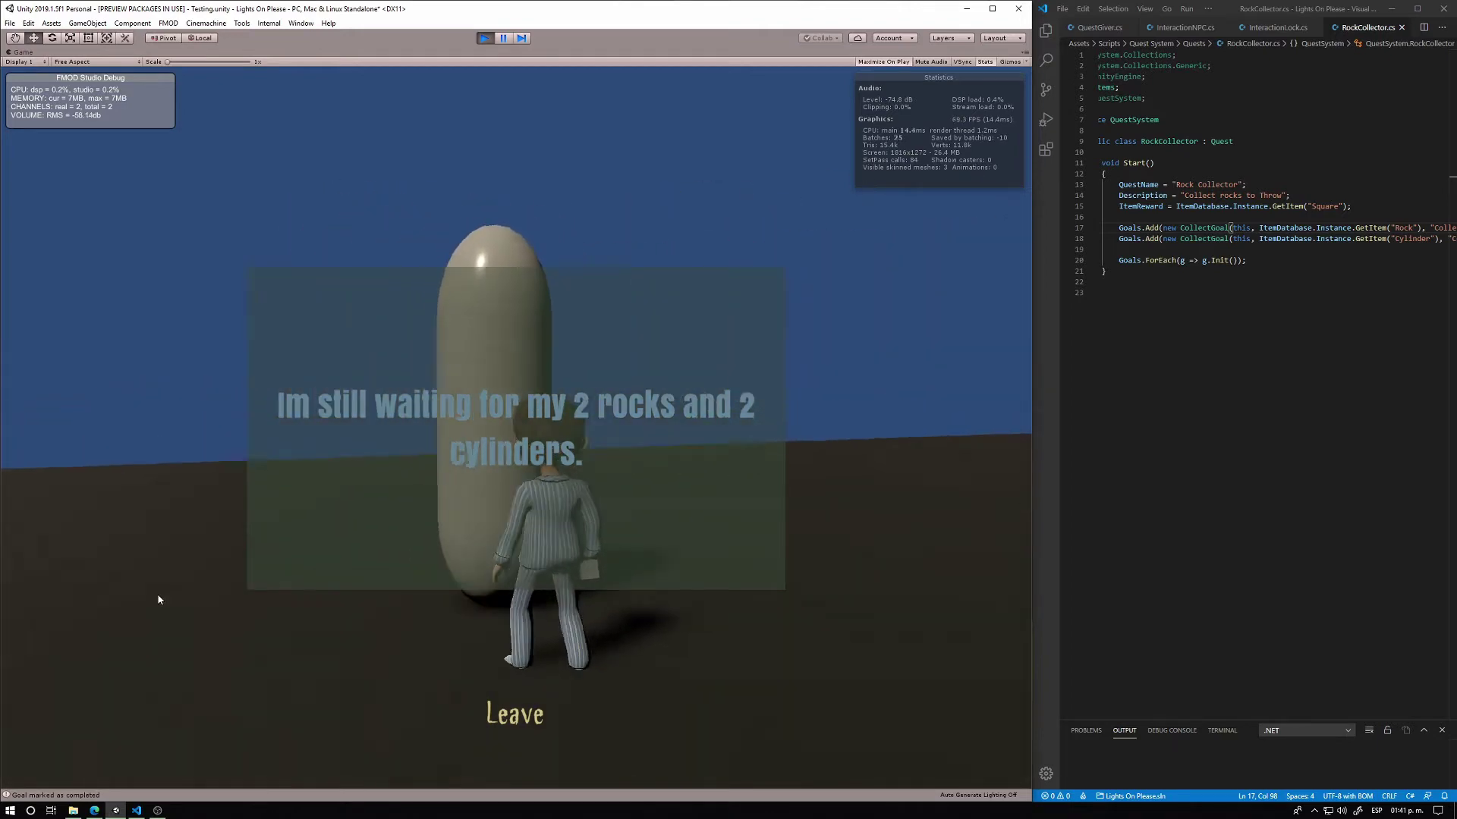
{"action": "key", "text": "s"}
{"action": "key", "text": "w"}
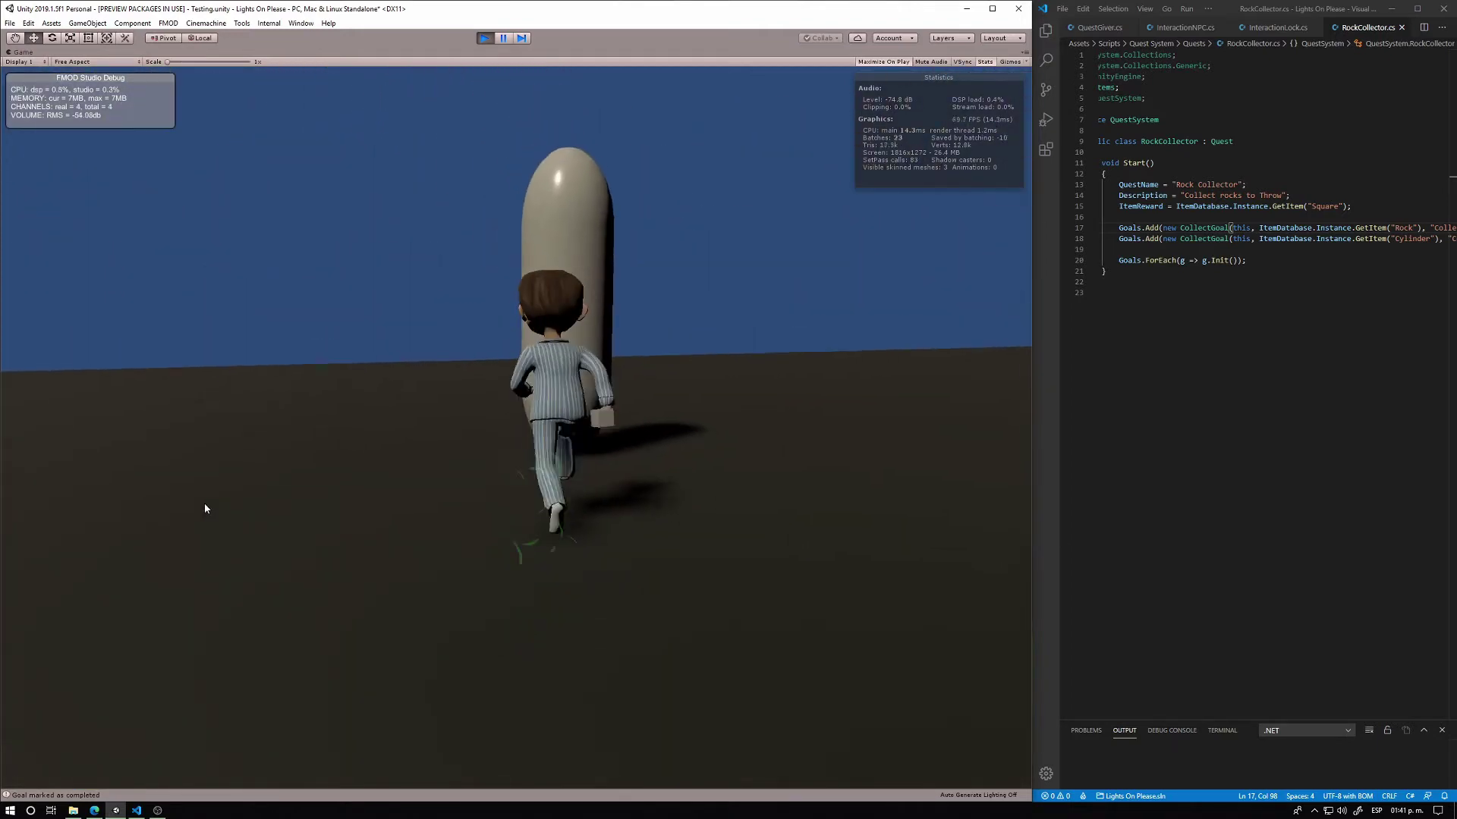
{"action": "key", "text": "e"}
Walk back up to the capsule NPC
{"action": "key", "text": "w"}
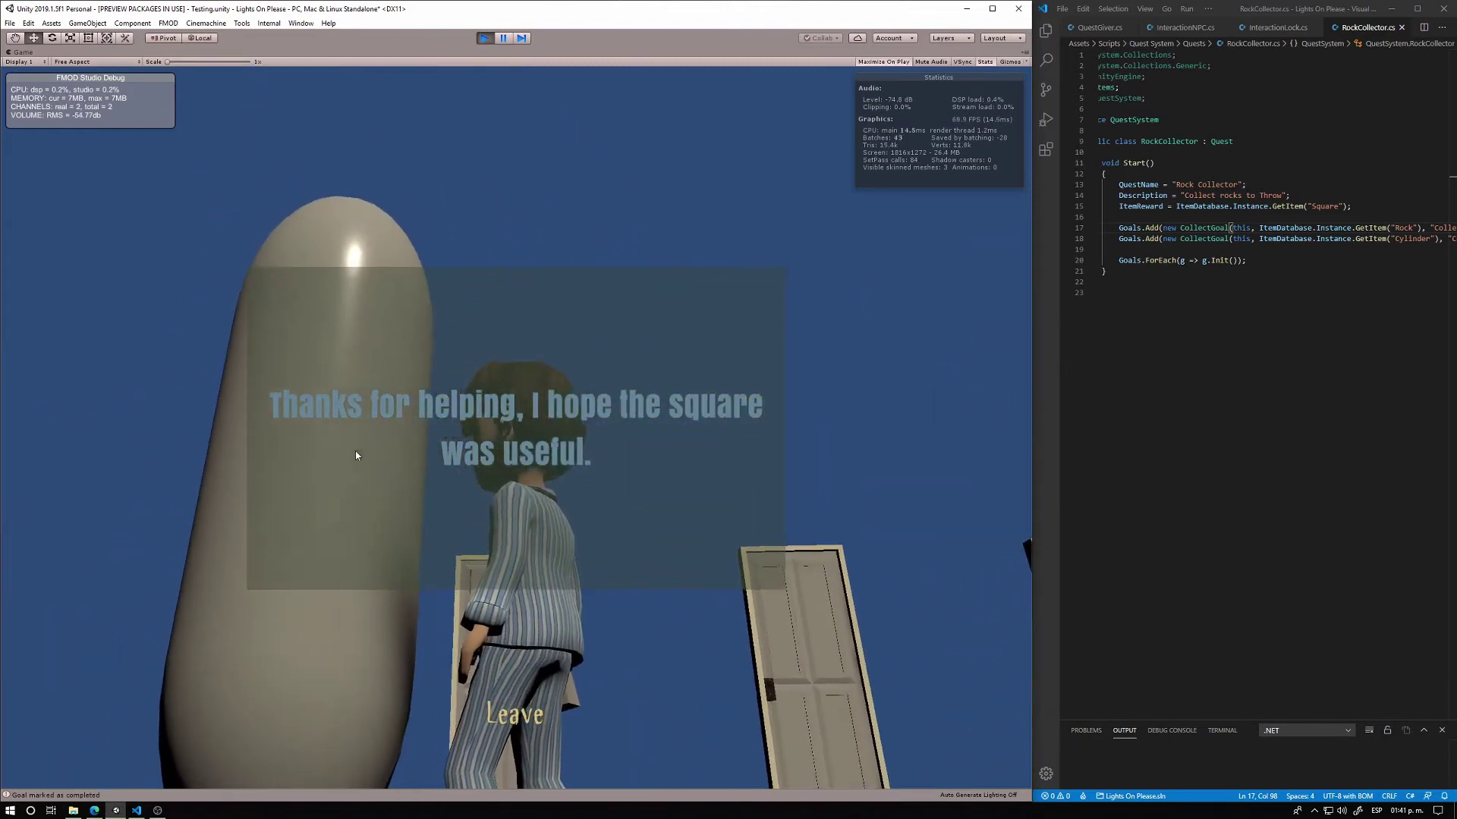
{"action": "key", "text": "a"}
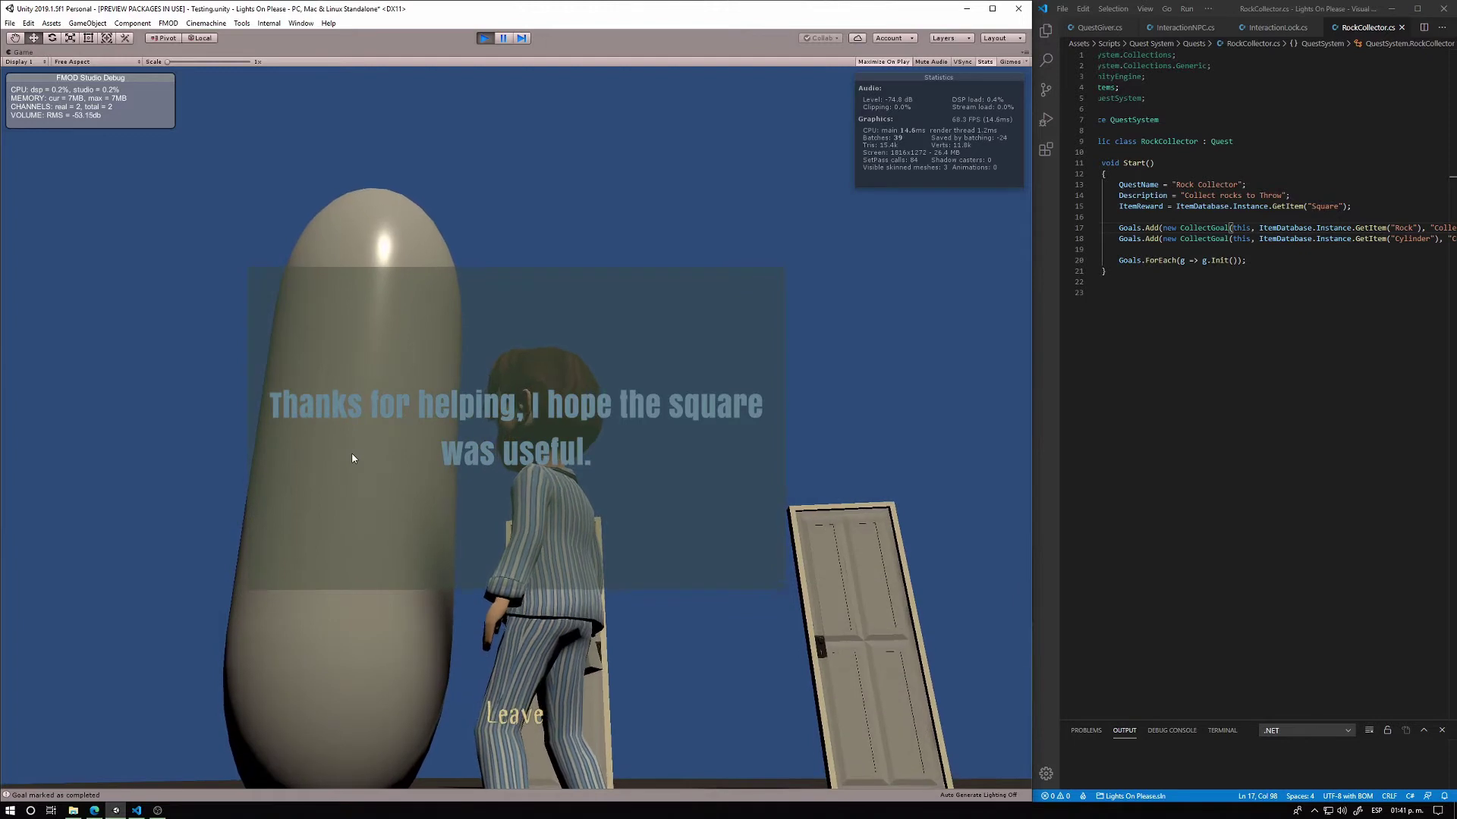
{"action": "key", "text": "w"}
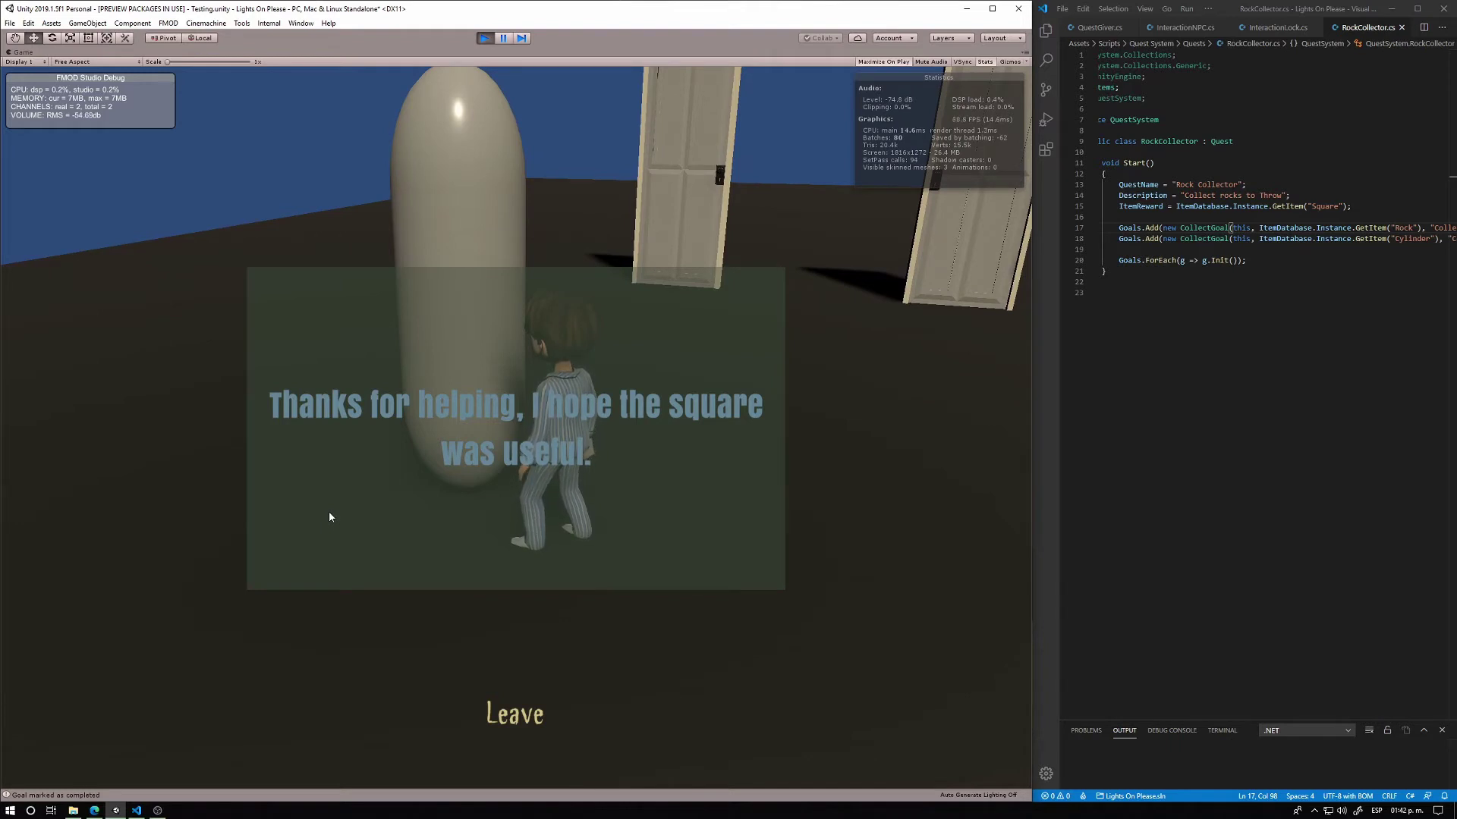
Turn in the rock quest, read the NPC's thanks about the square reward, and run into the room
{"action": "key", "text": "a"}
{"action": "key", "text": "w"}
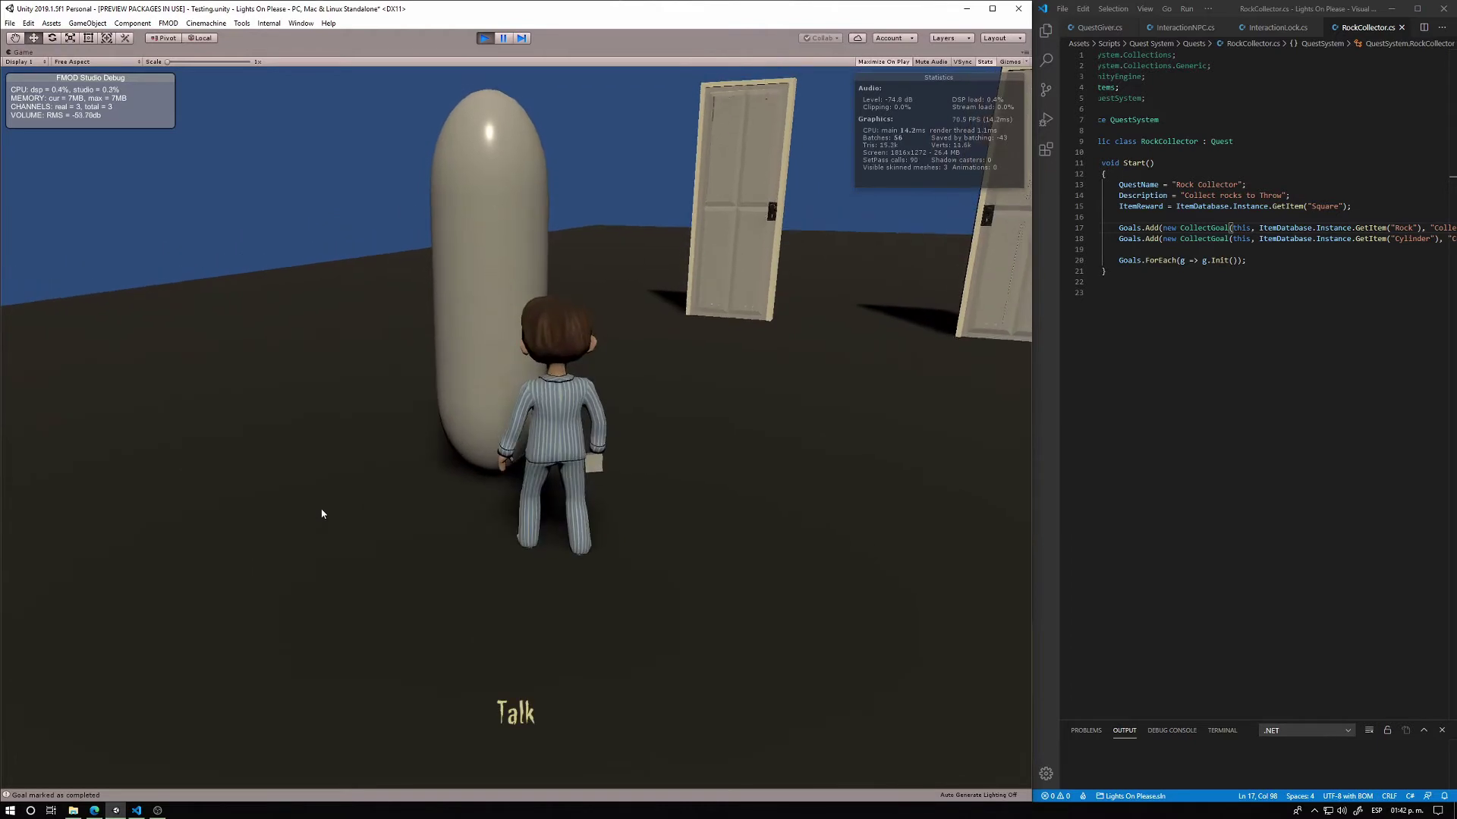
{"action": "key", "text": "e"}
{"action": "key", "text": "e"}
{"action": "key", "text": "e"}
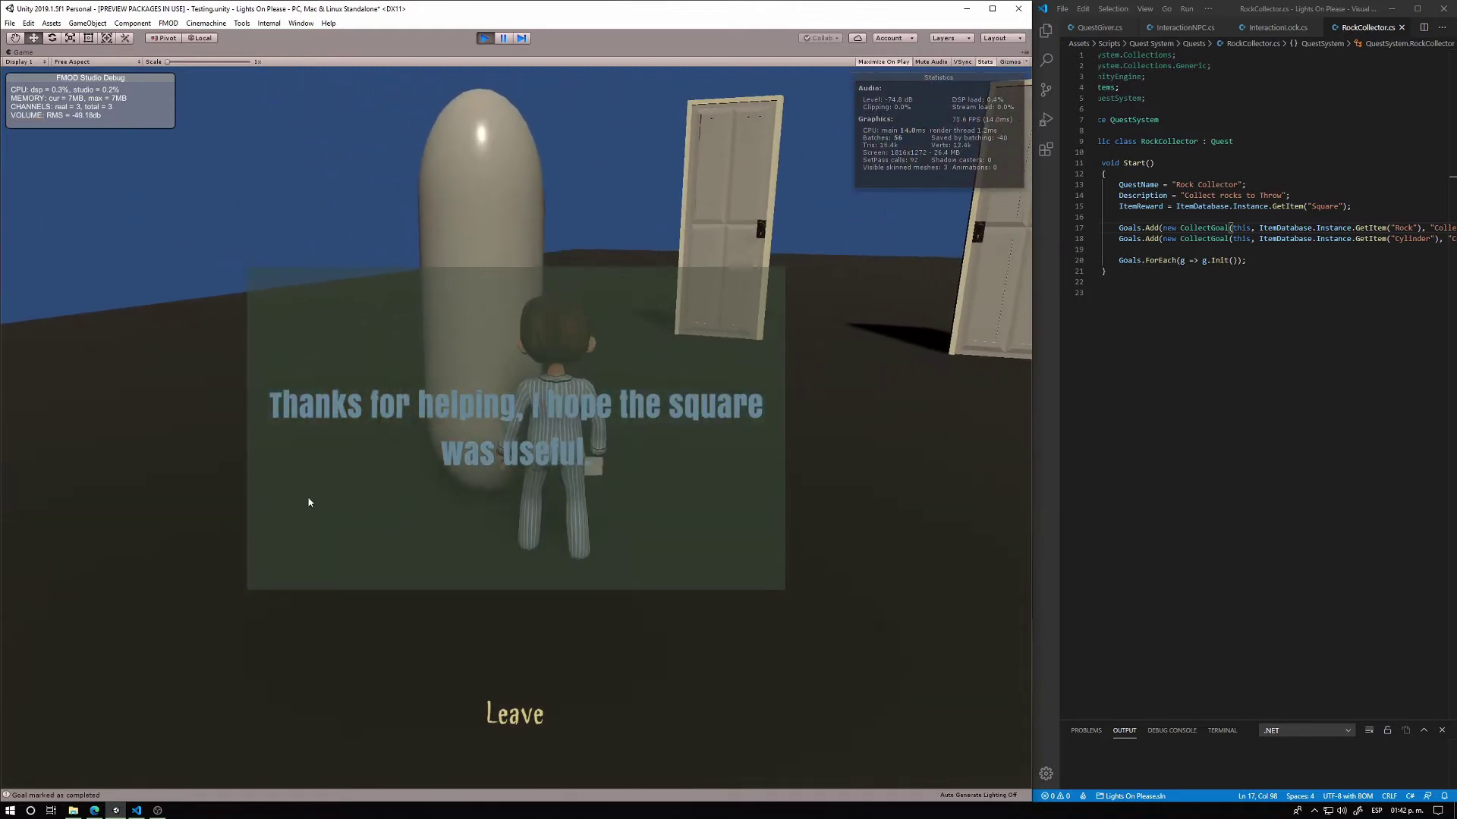
{"action": "key", "text": "w"}
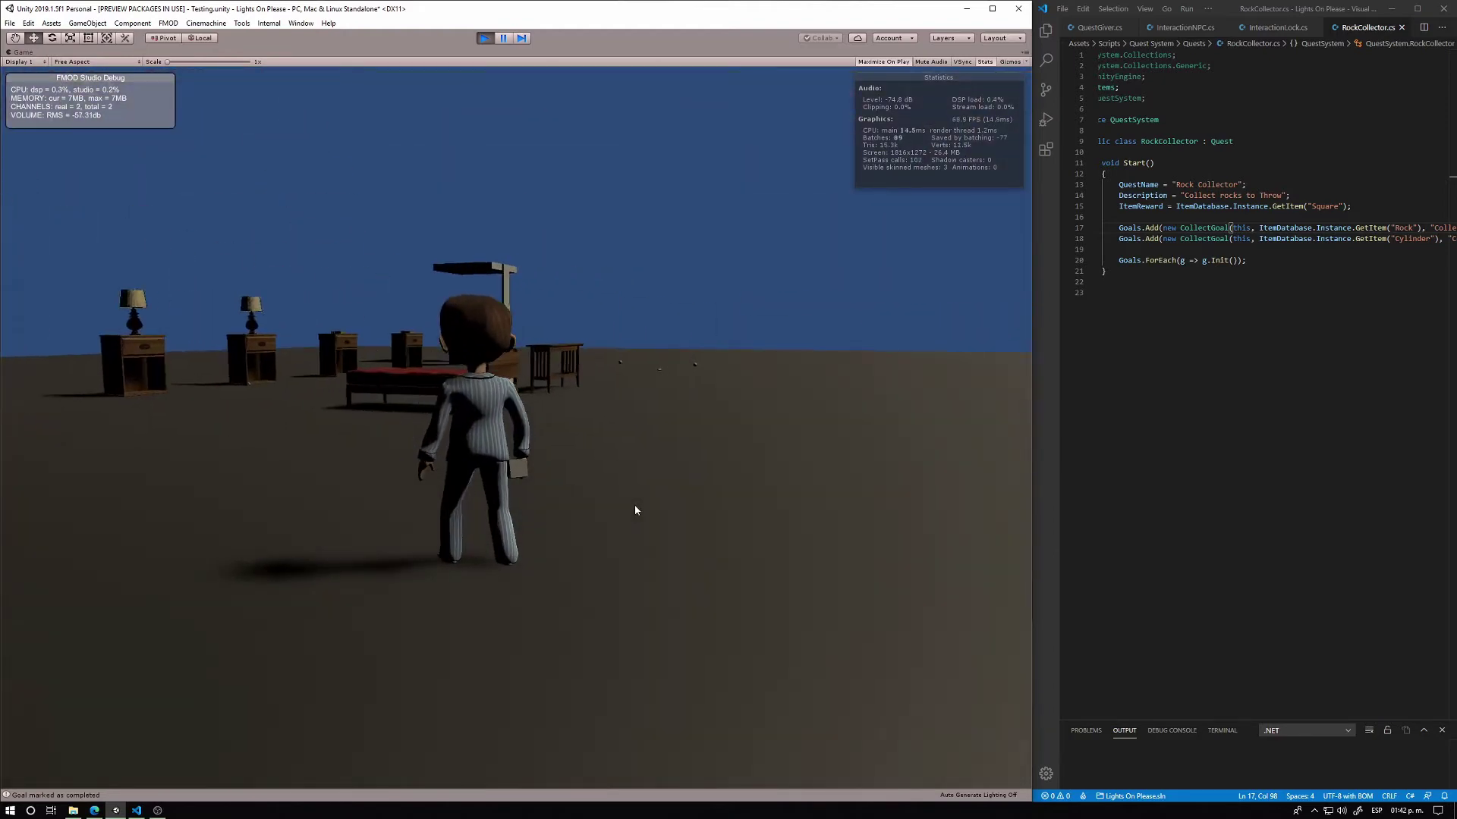
Run the character from the bed and furniture to the centre door until 'Open' appears
{"action": "key", "text": "w"}
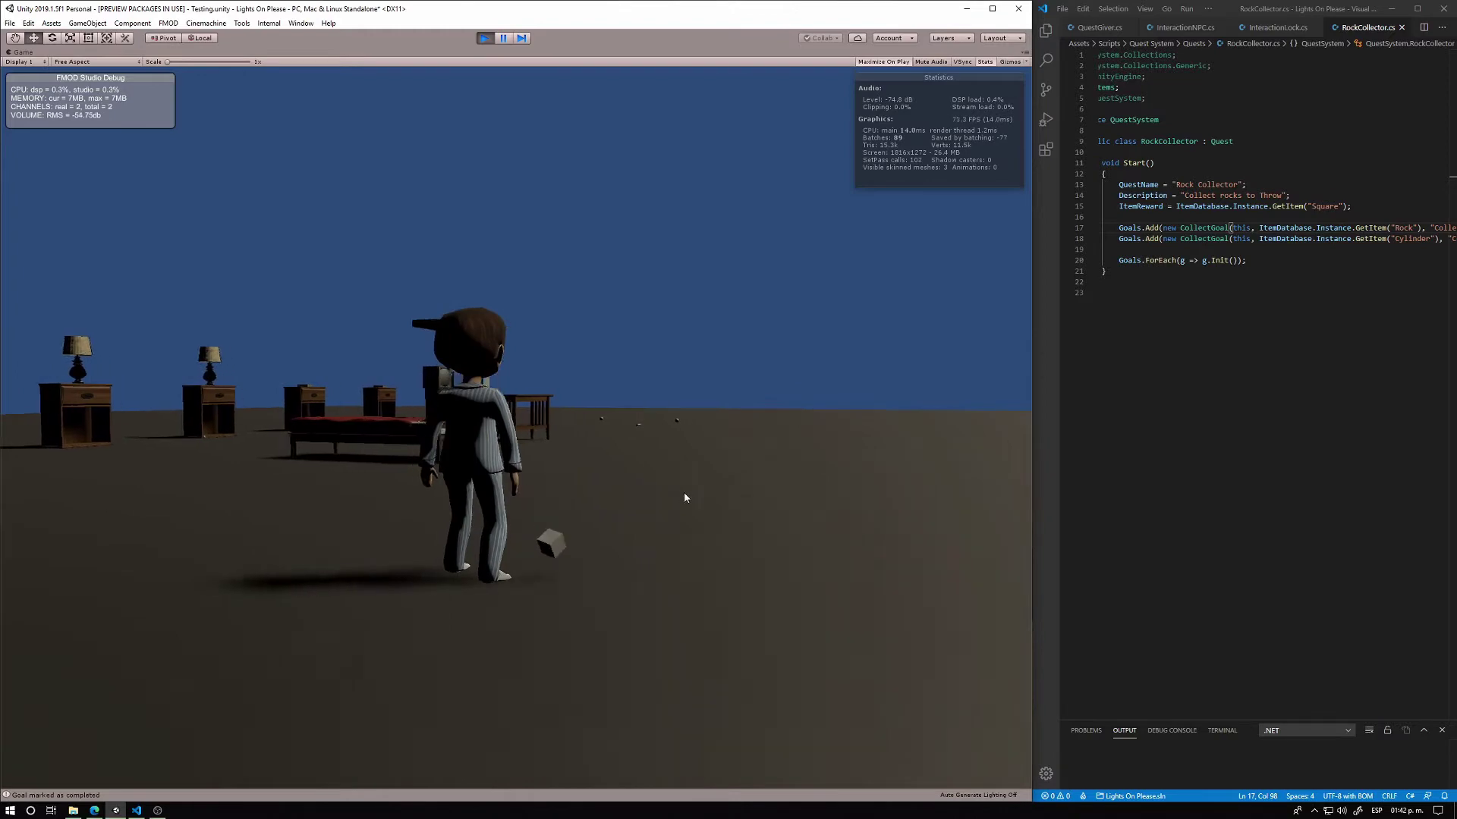
{"action": "key", "text": "w"}
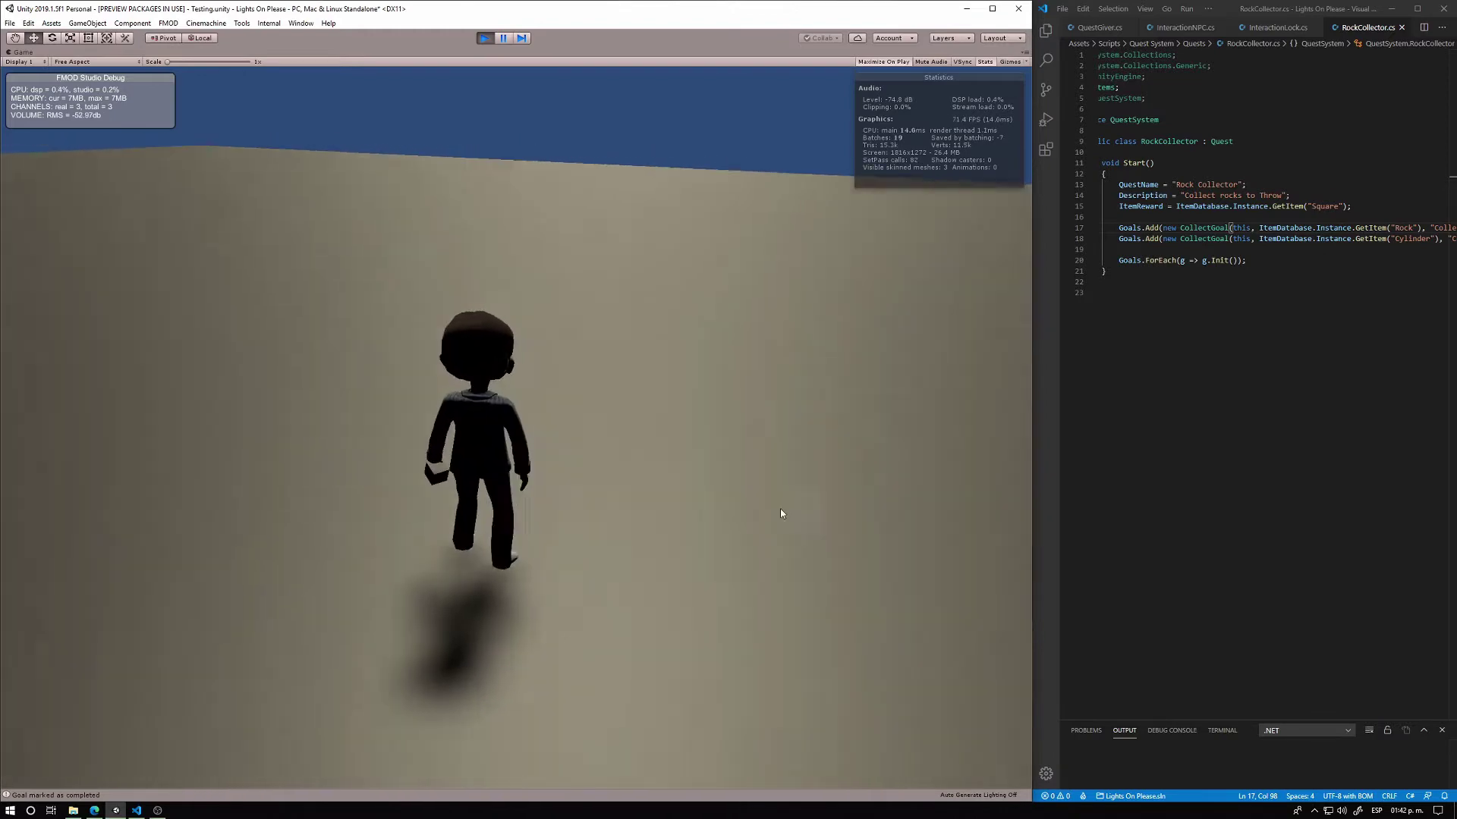
{"action": "key", "text": "w"}
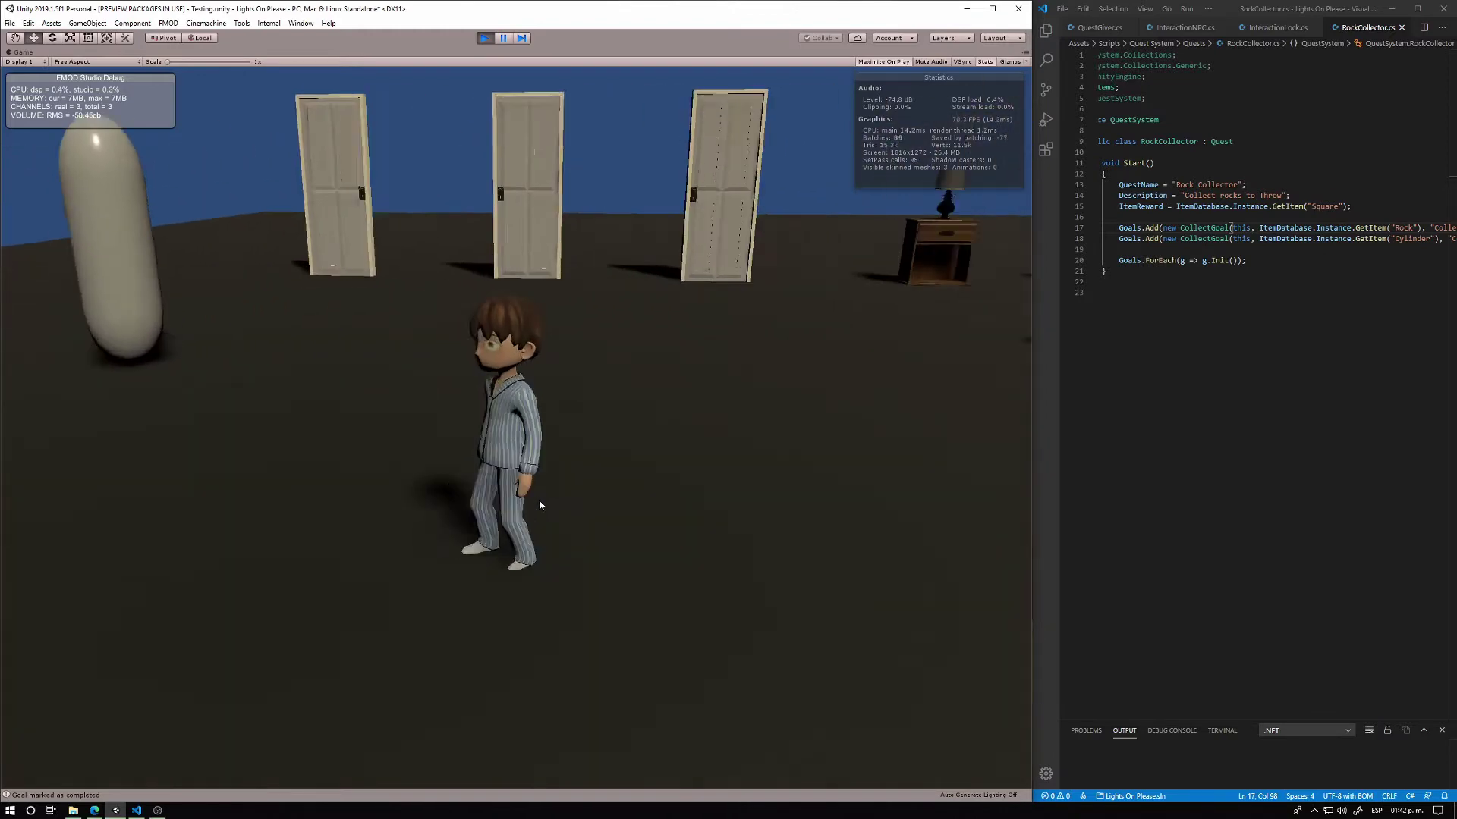
{"action": "key", "text": "w"}
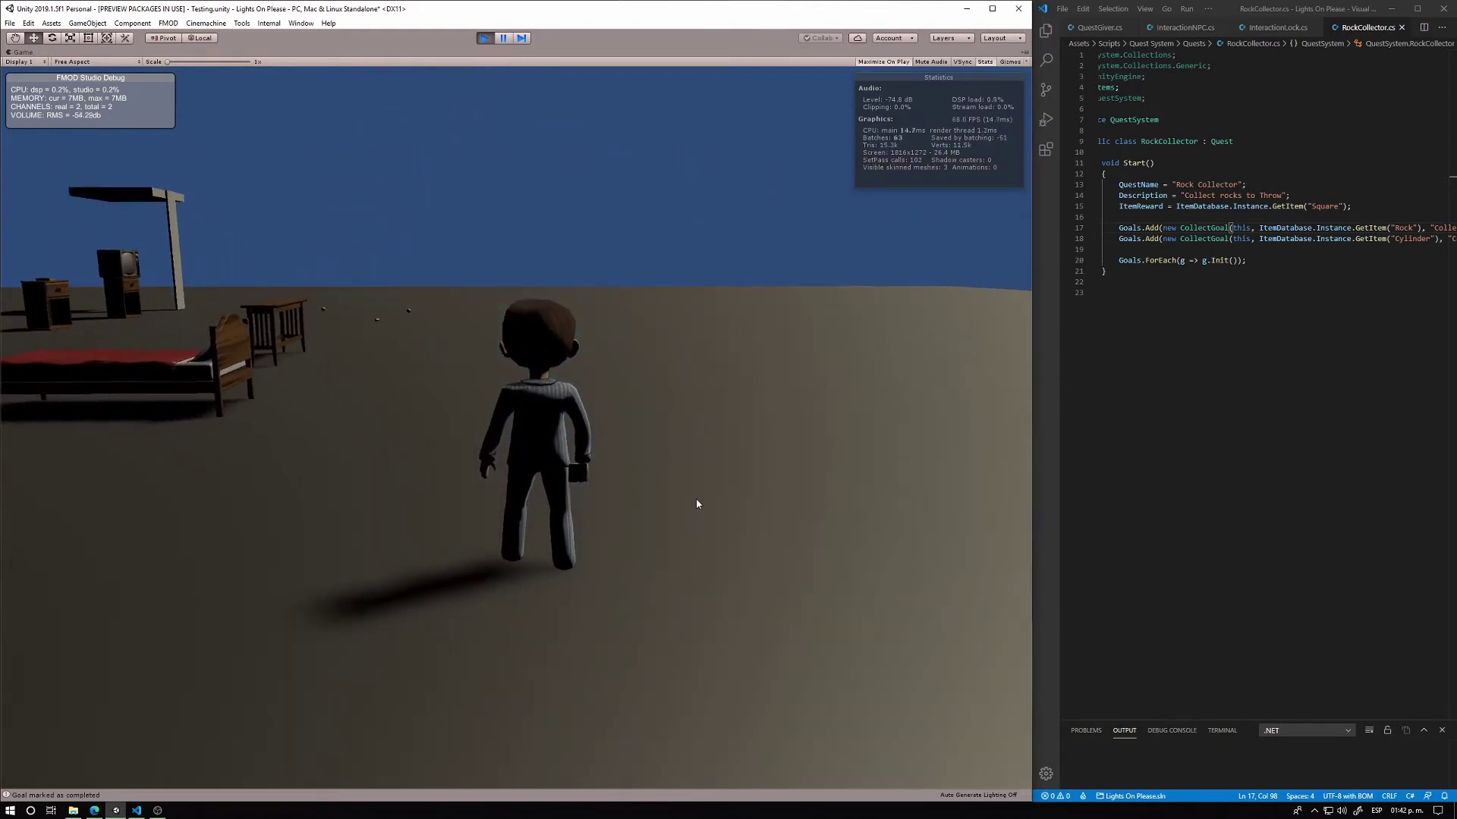
{"action": "key", "text": "w"}
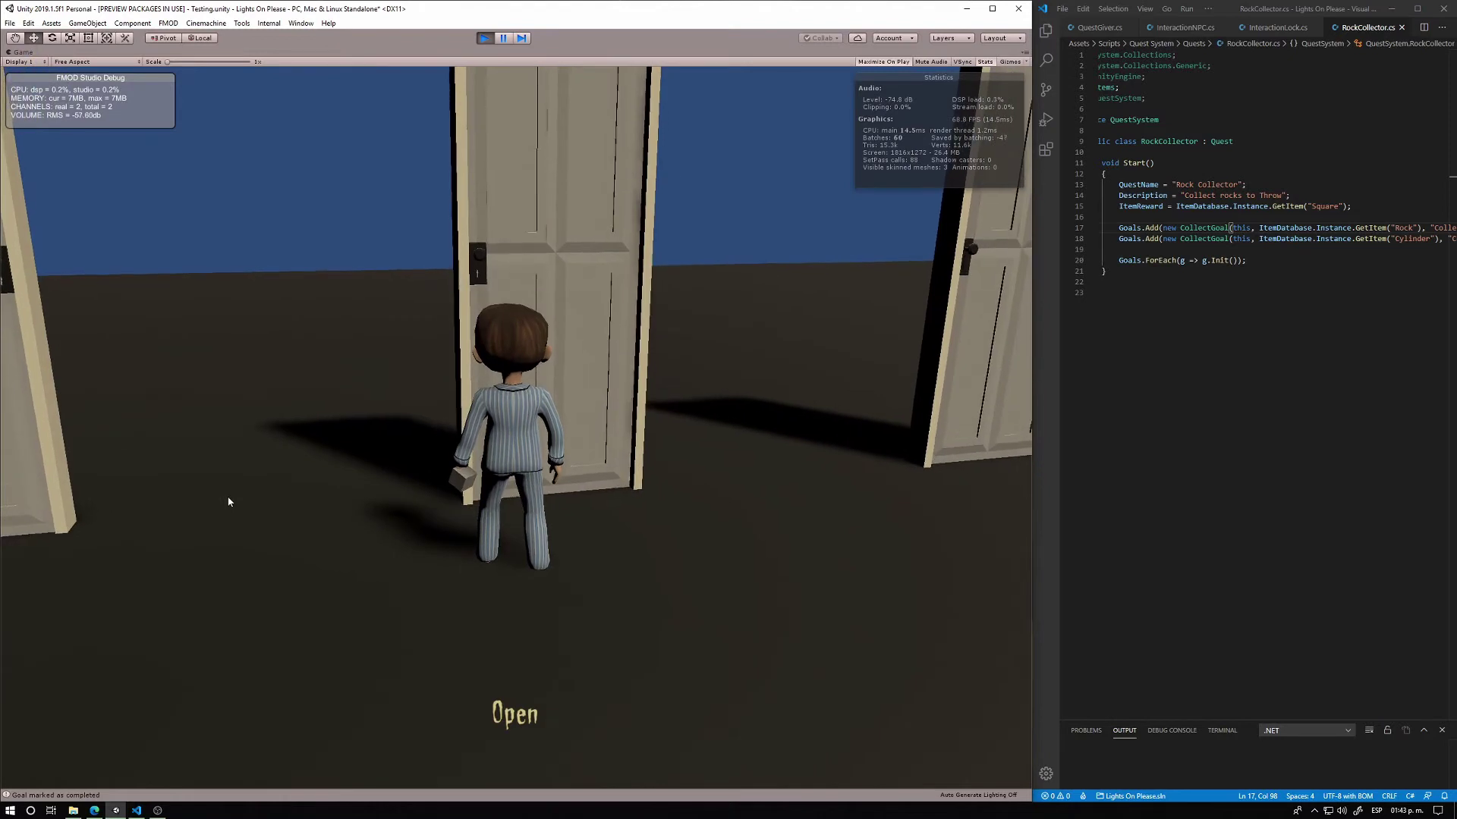
Open the middle door repeatedly and pass through it
{"action": "key", "text": "e"}
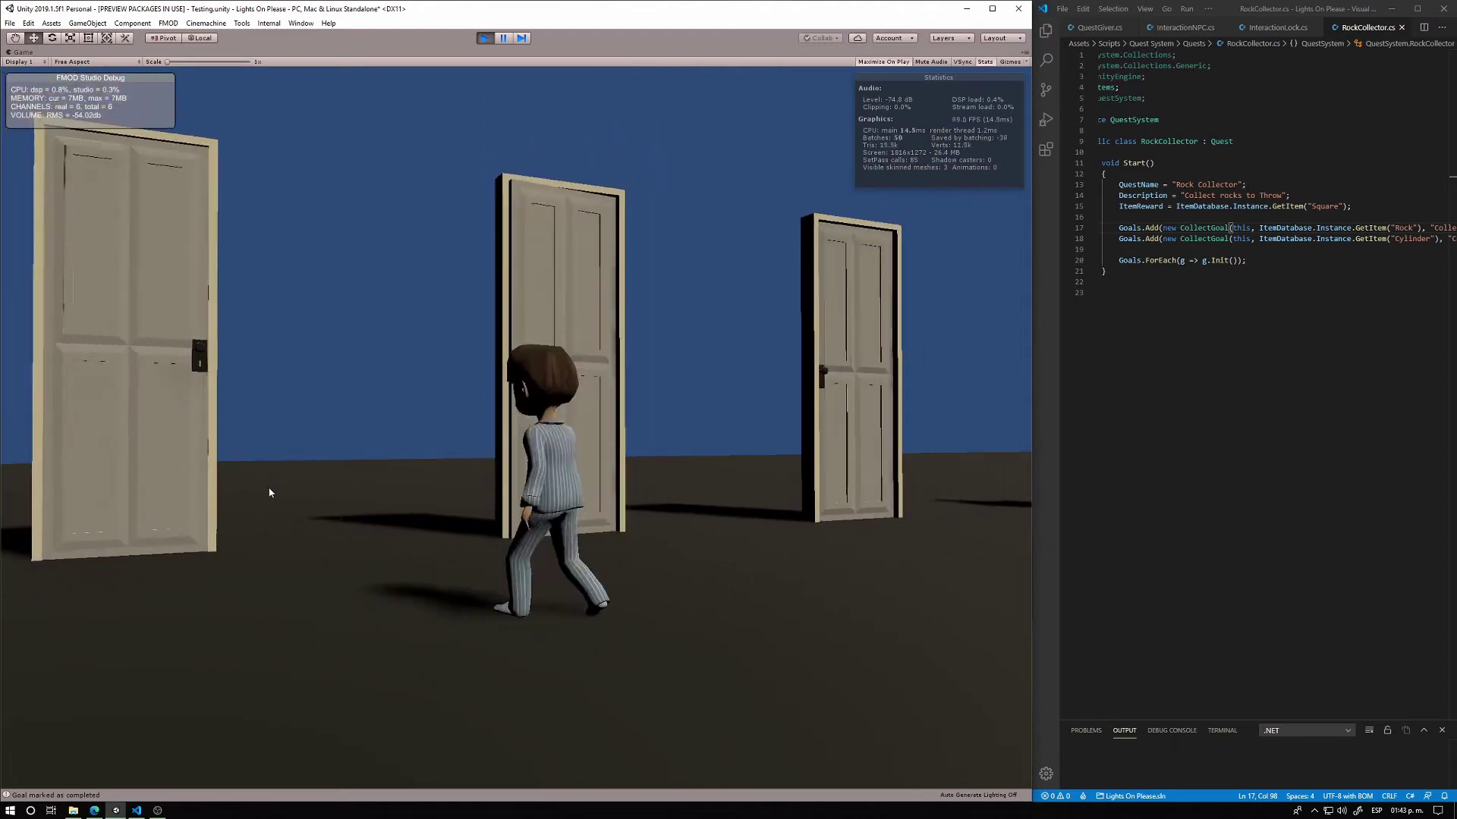
{"action": "key", "text": "e"}
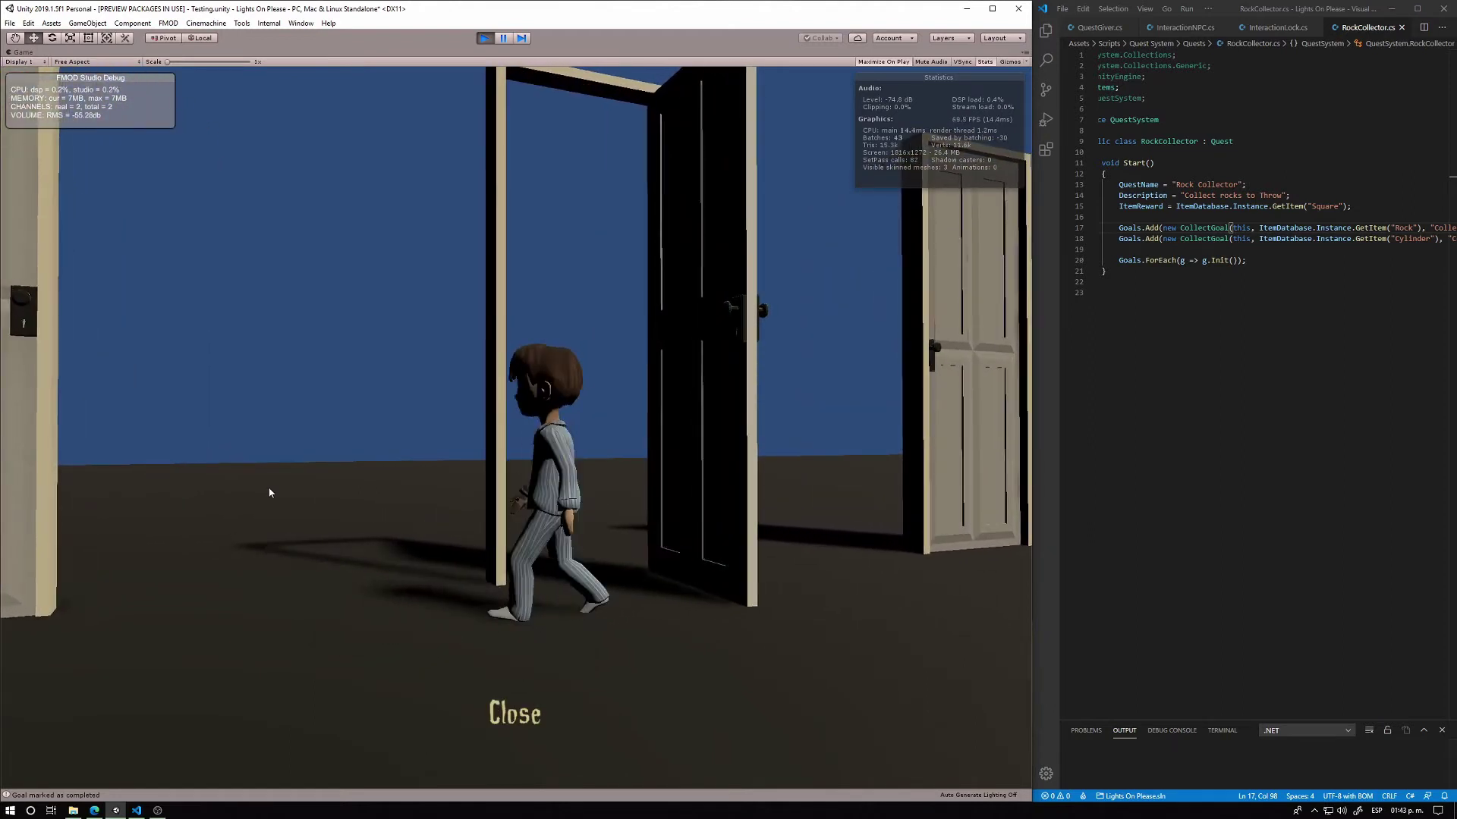
{"action": "key", "text": "e"}
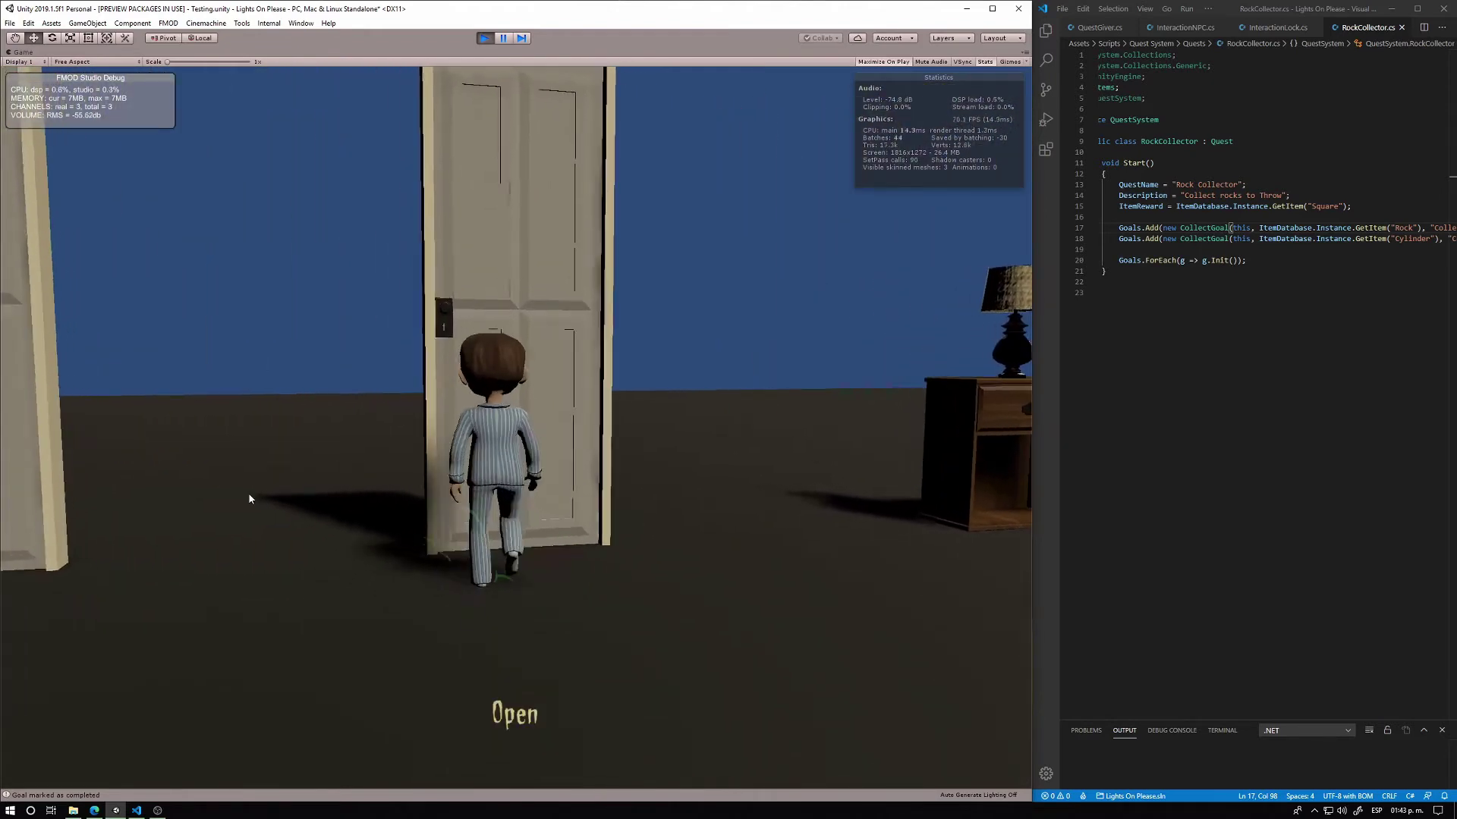
{"action": "key", "text": "e"}
Return to the middle door, toggle it open and shut, and step into the doorway
{"action": "key", "text": "w"}
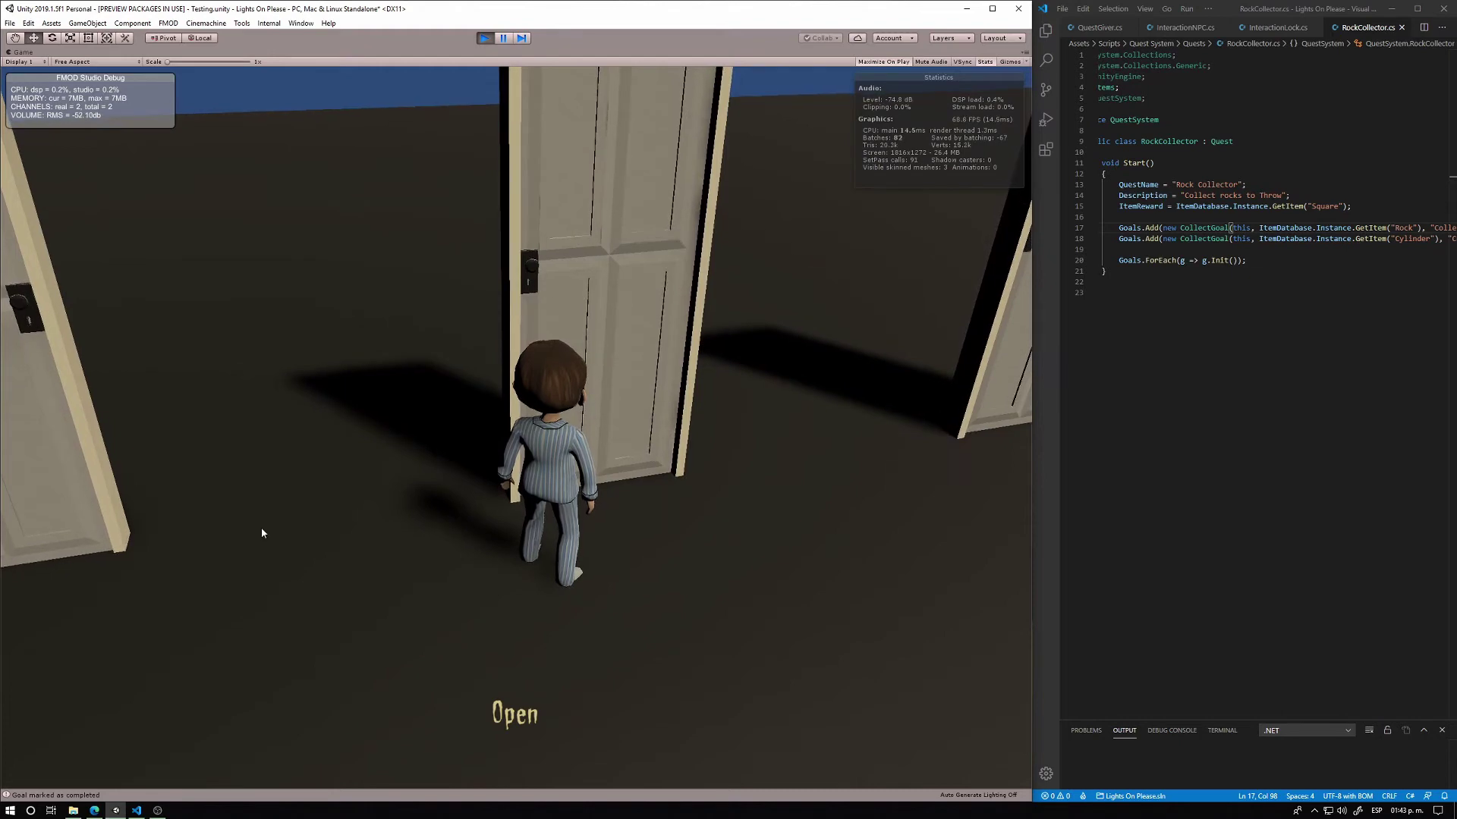
{"action": "key", "text": "e"}
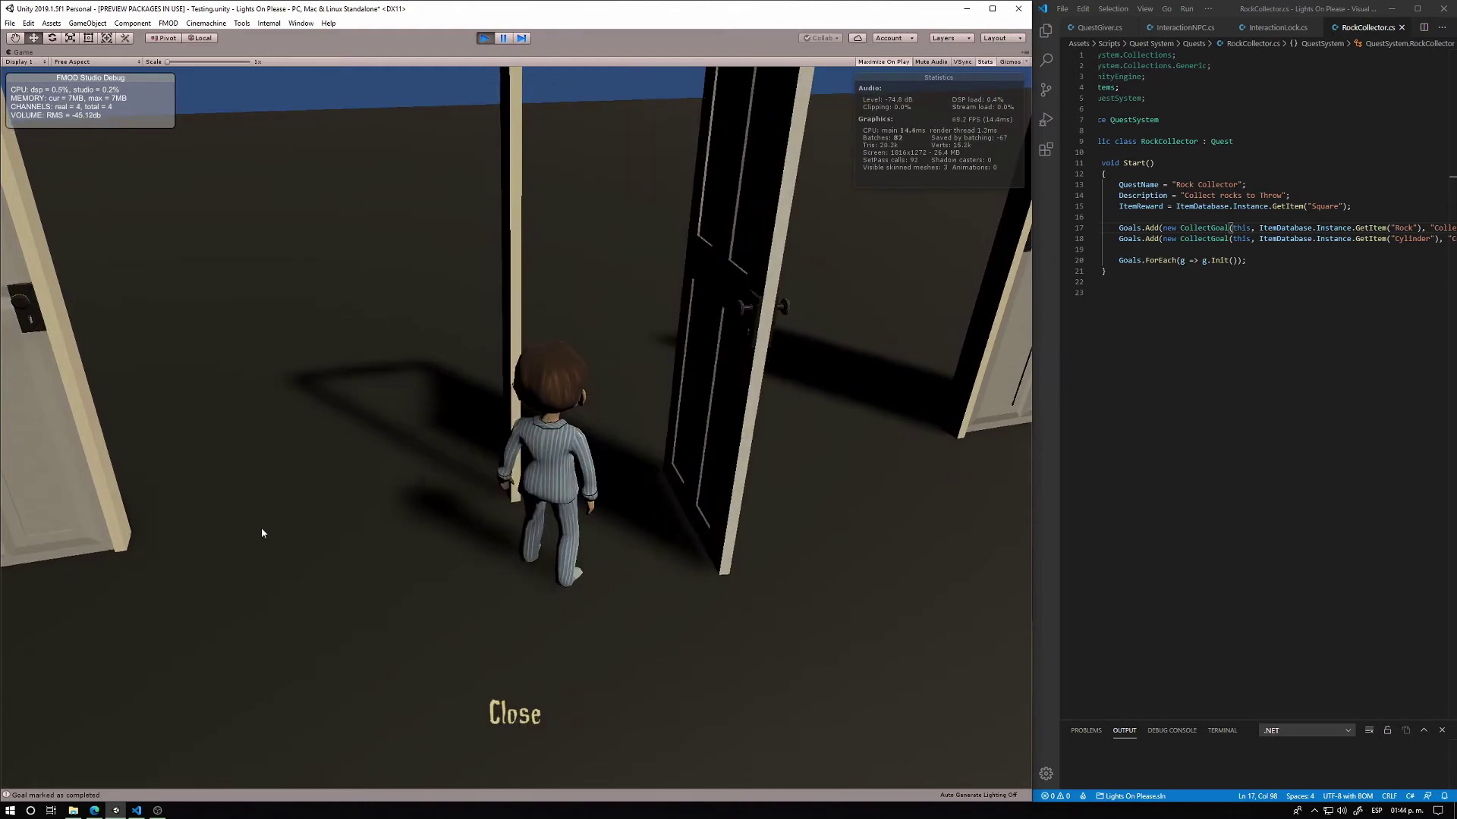
{"action": "key", "text": "s"}
{"action": "key", "text": "e"}
{"action": "key", "text": "w"}
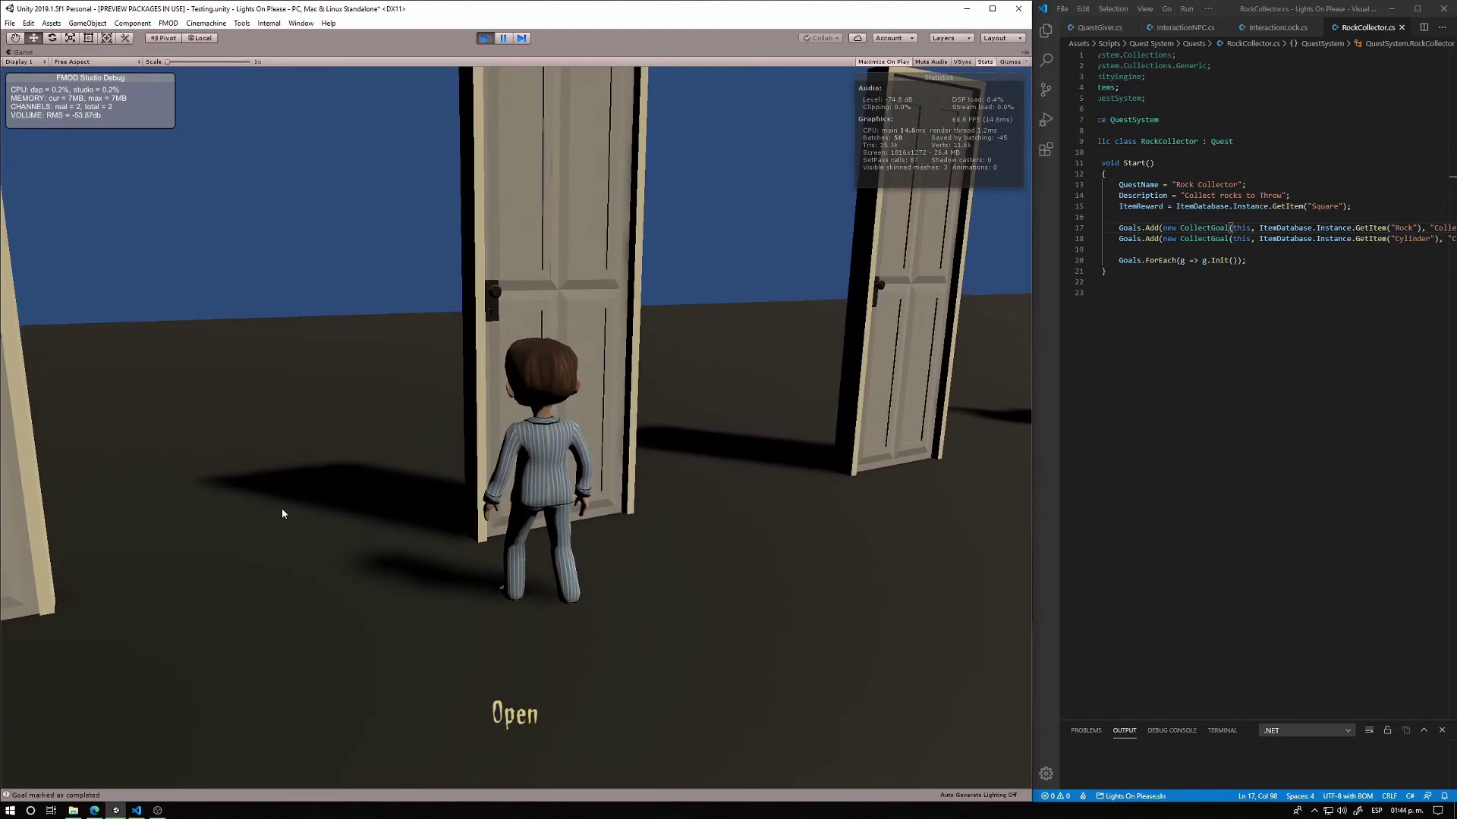
{"action": "key", "text": "e"}
{"action": "key", "text": "w"}
{"action": "key", "text": "w"}
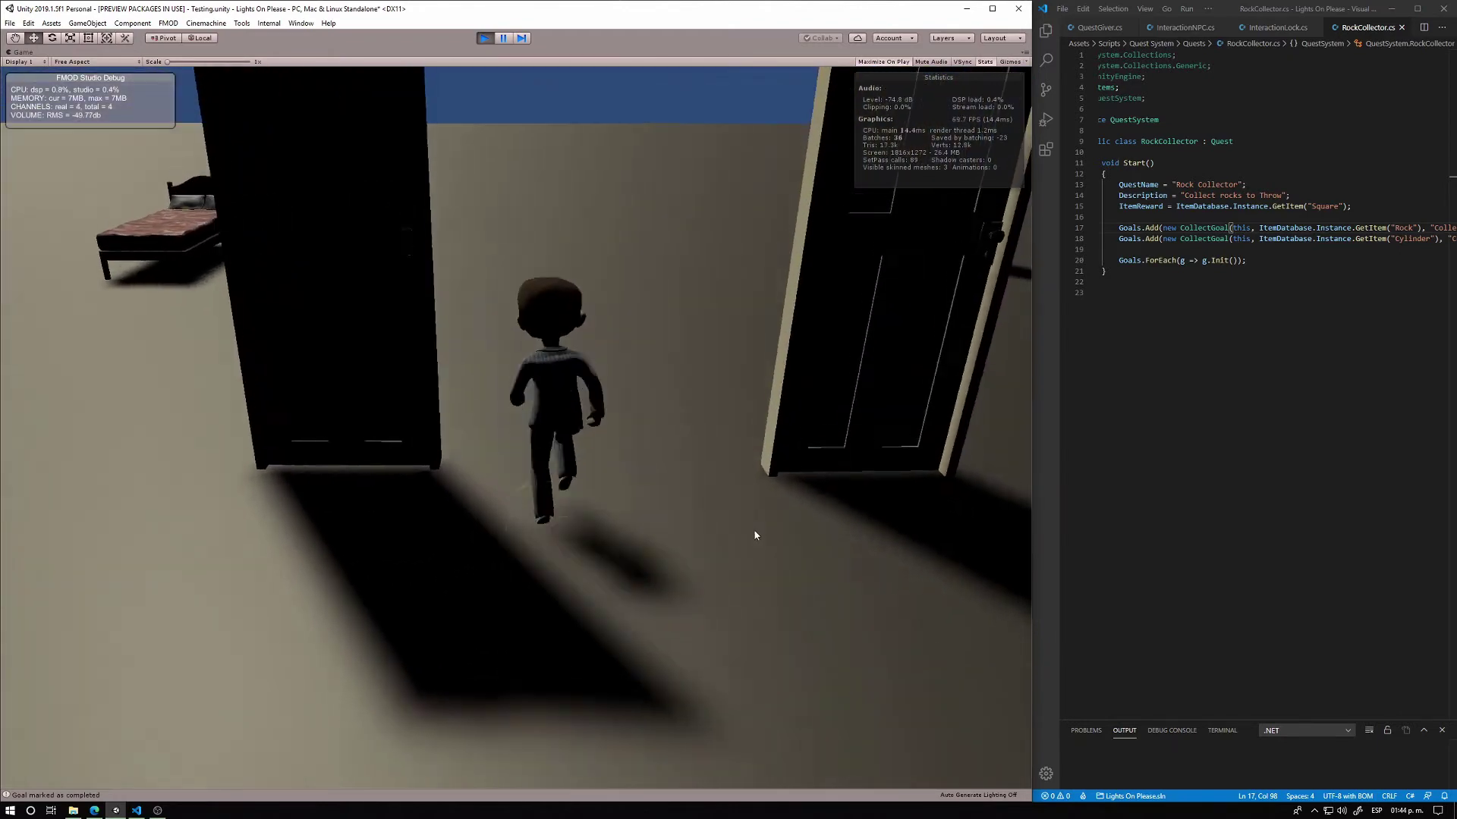
Walk away from the three doors past the capsule and lamps toward the bed
{"action": "key", "text": "s"}
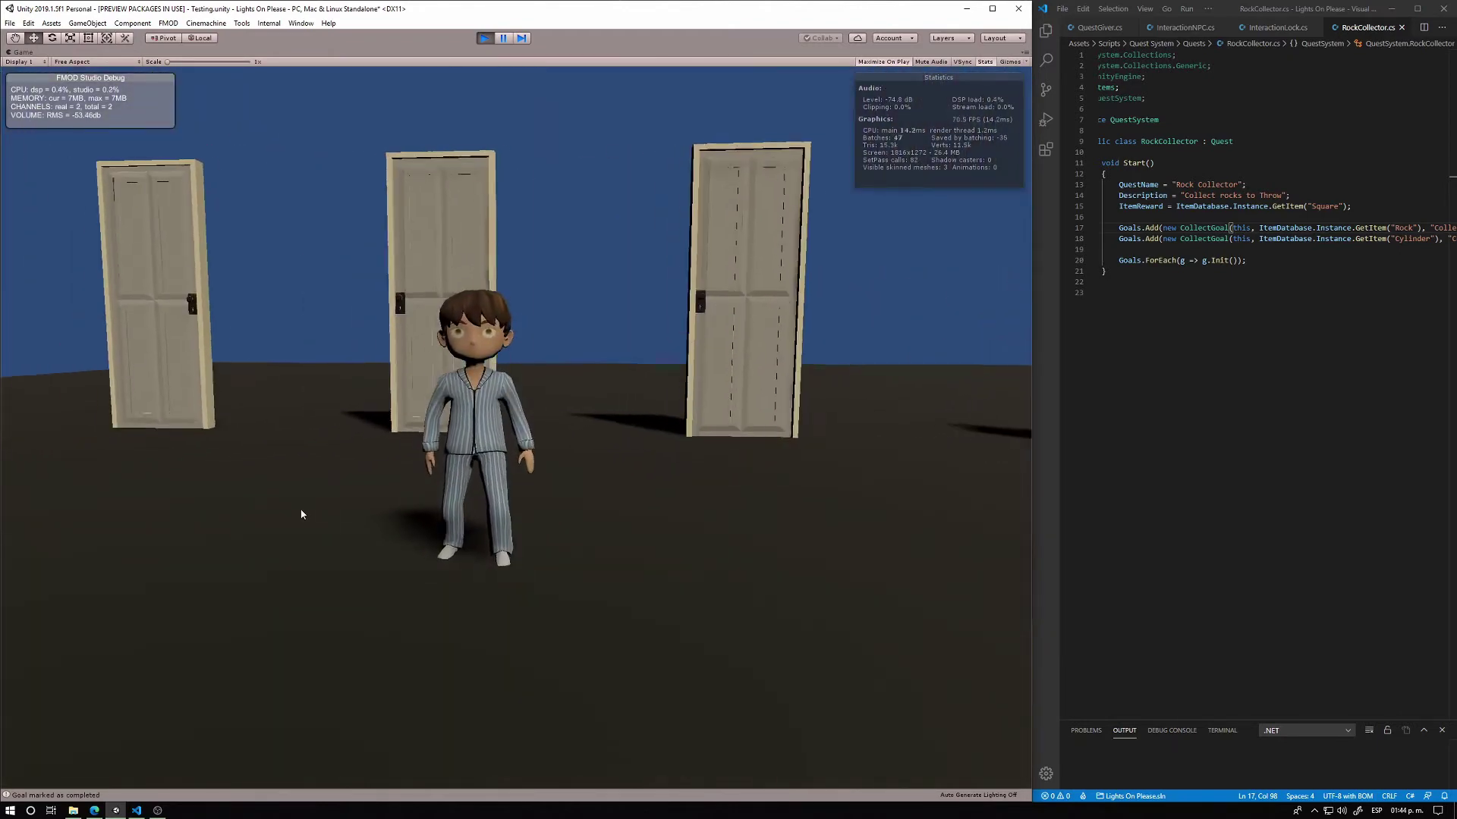
{"action": "key", "text": "a"}
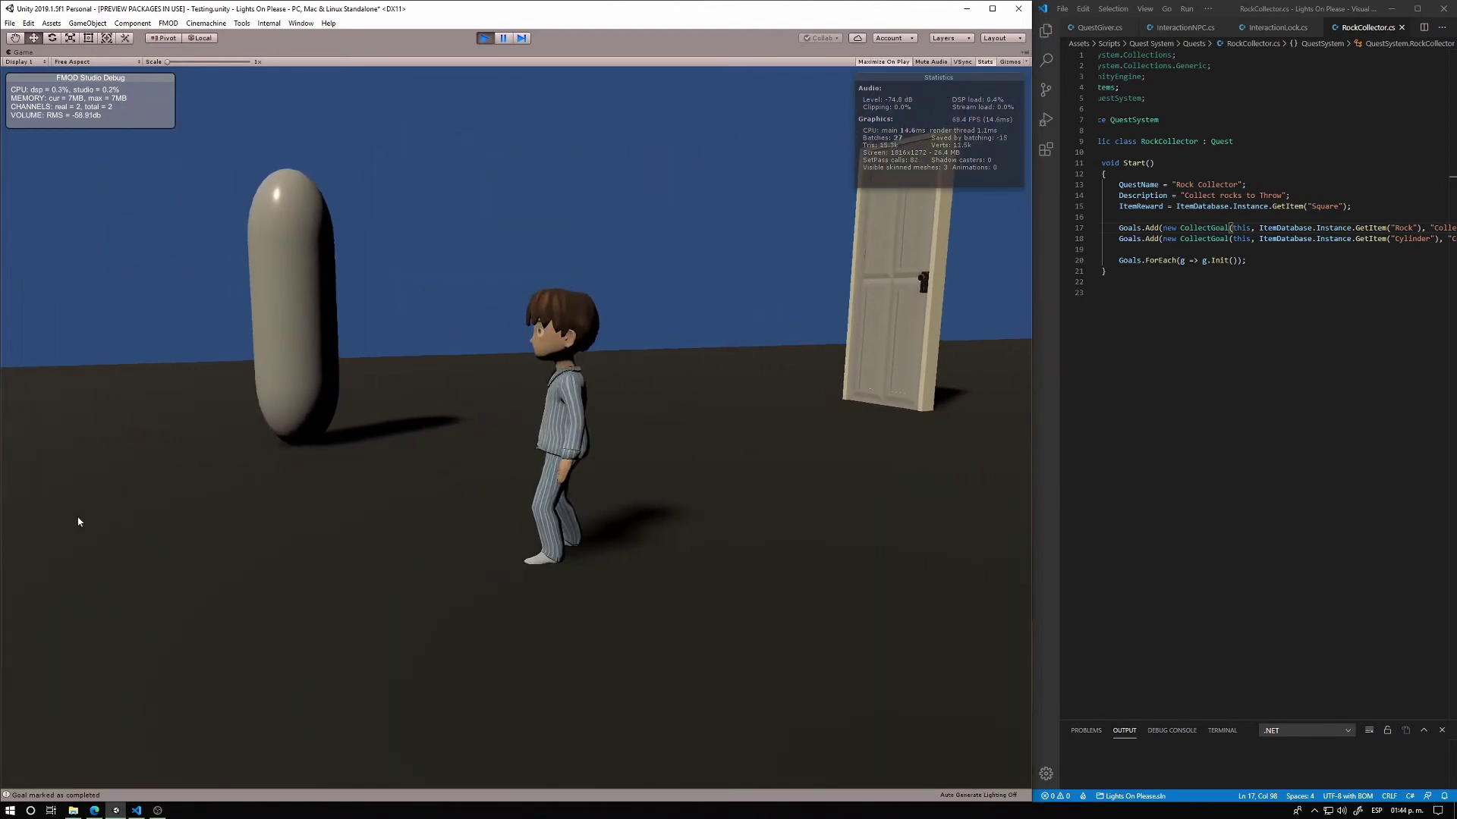
{"action": "key", "text": "a"}
{"action": "key", "text": "w"}
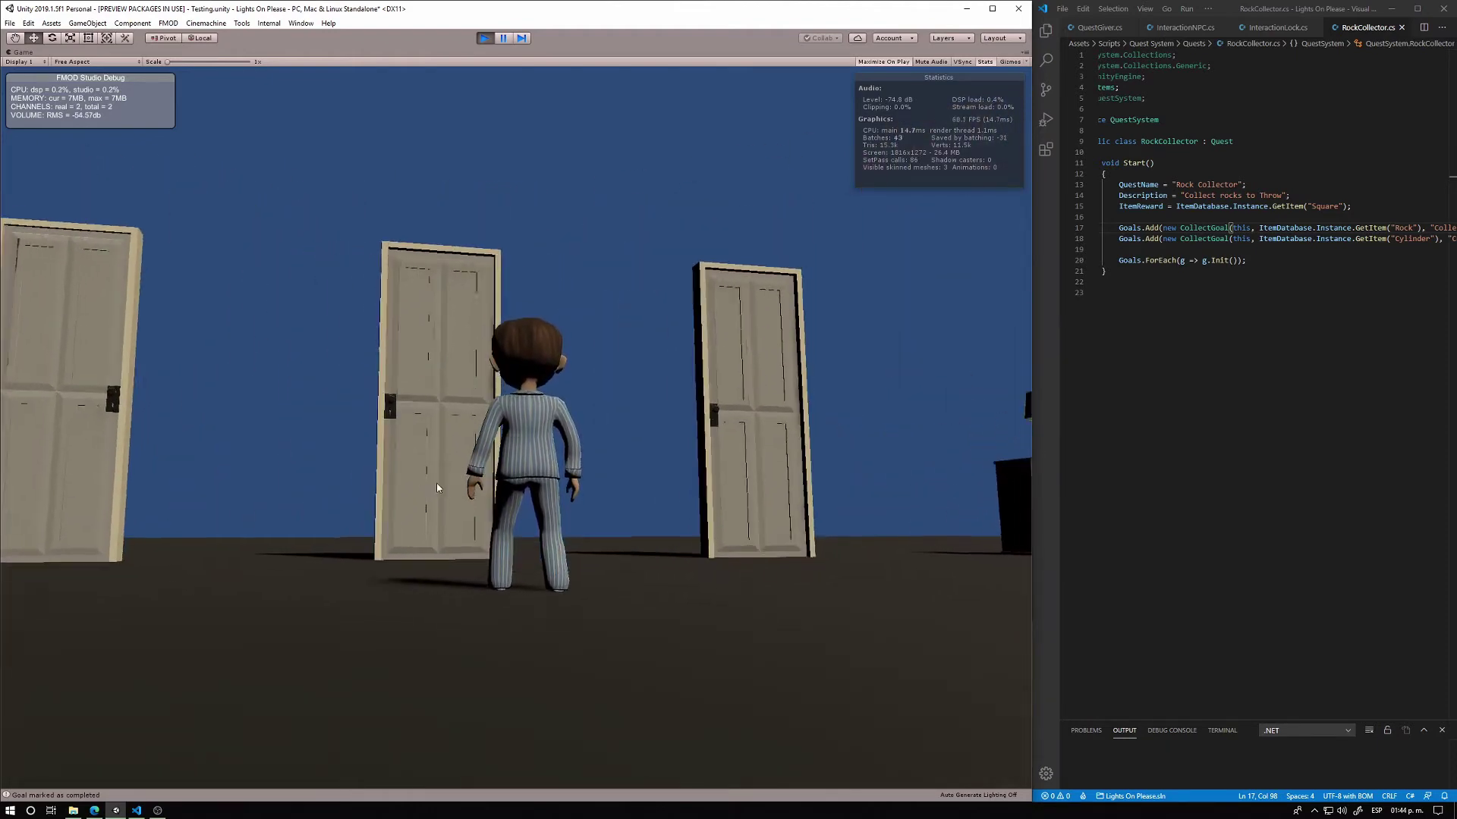
{"action": "key", "text": "a"}
{"action": "key", "text": "w"}
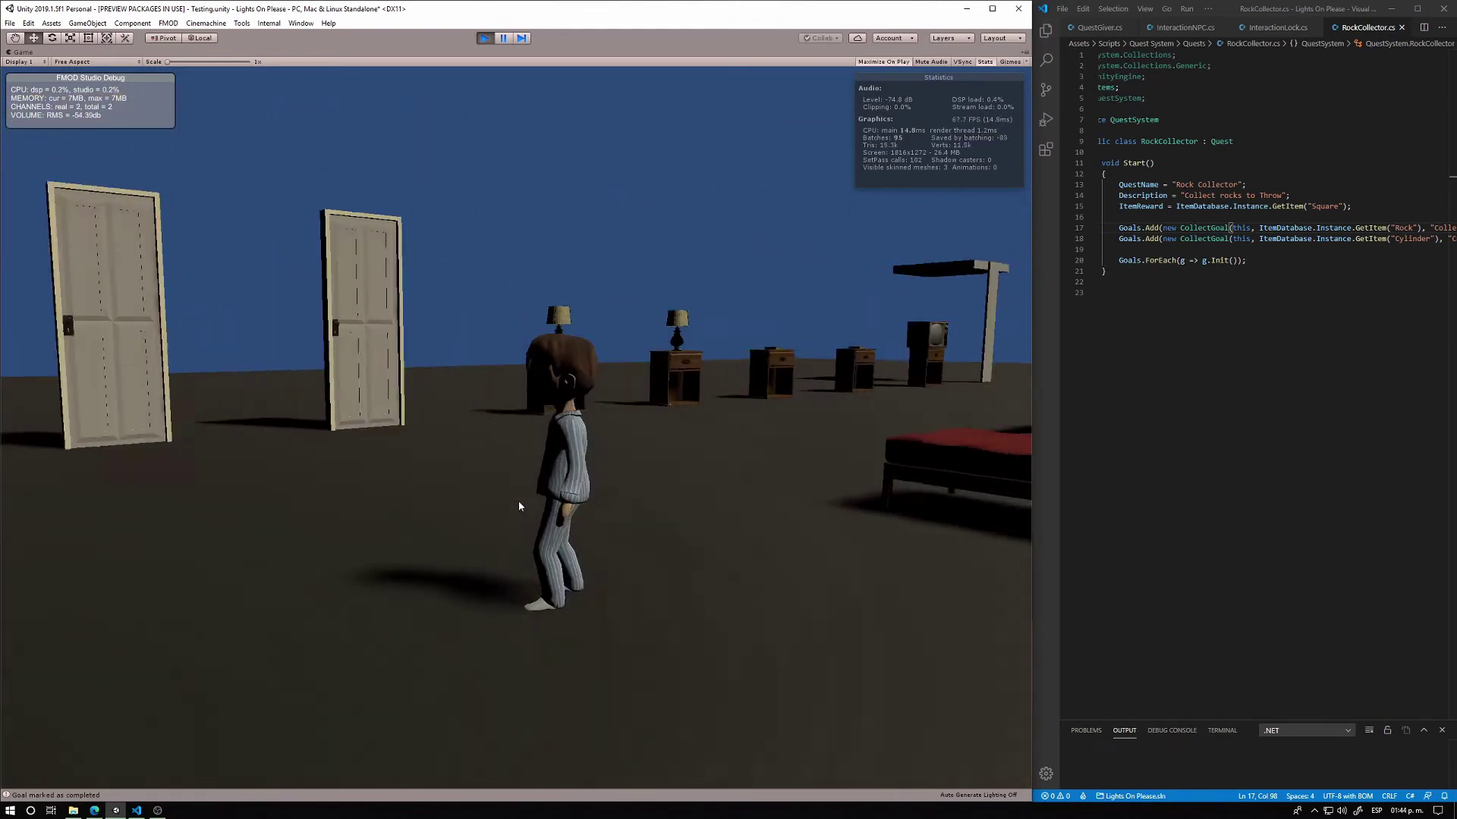
Run the character in loops around the bed, lamps, doors and desk
{"action": "key", "text": "w"}
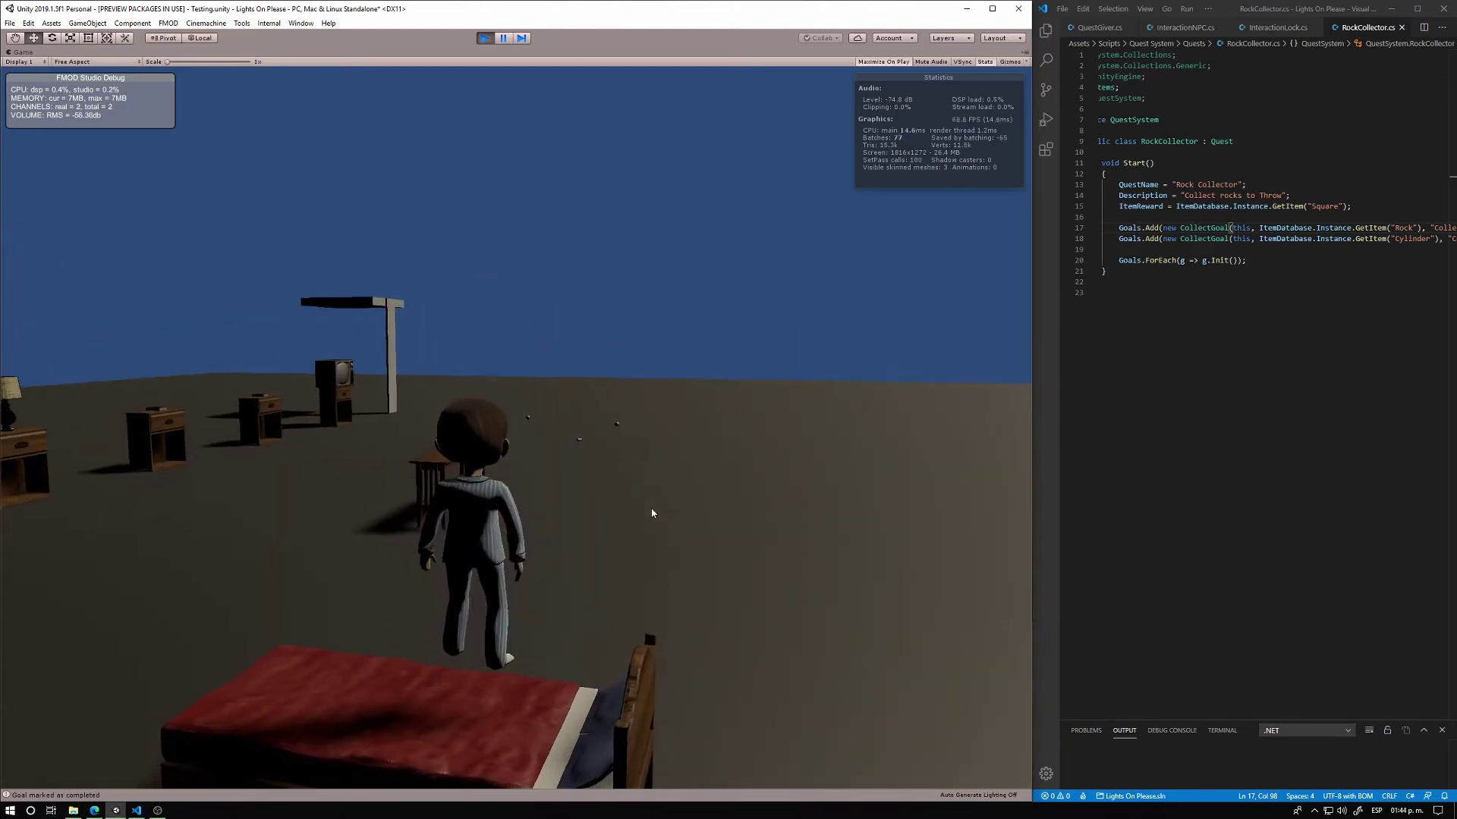
{"action": "key", "text": "w"}
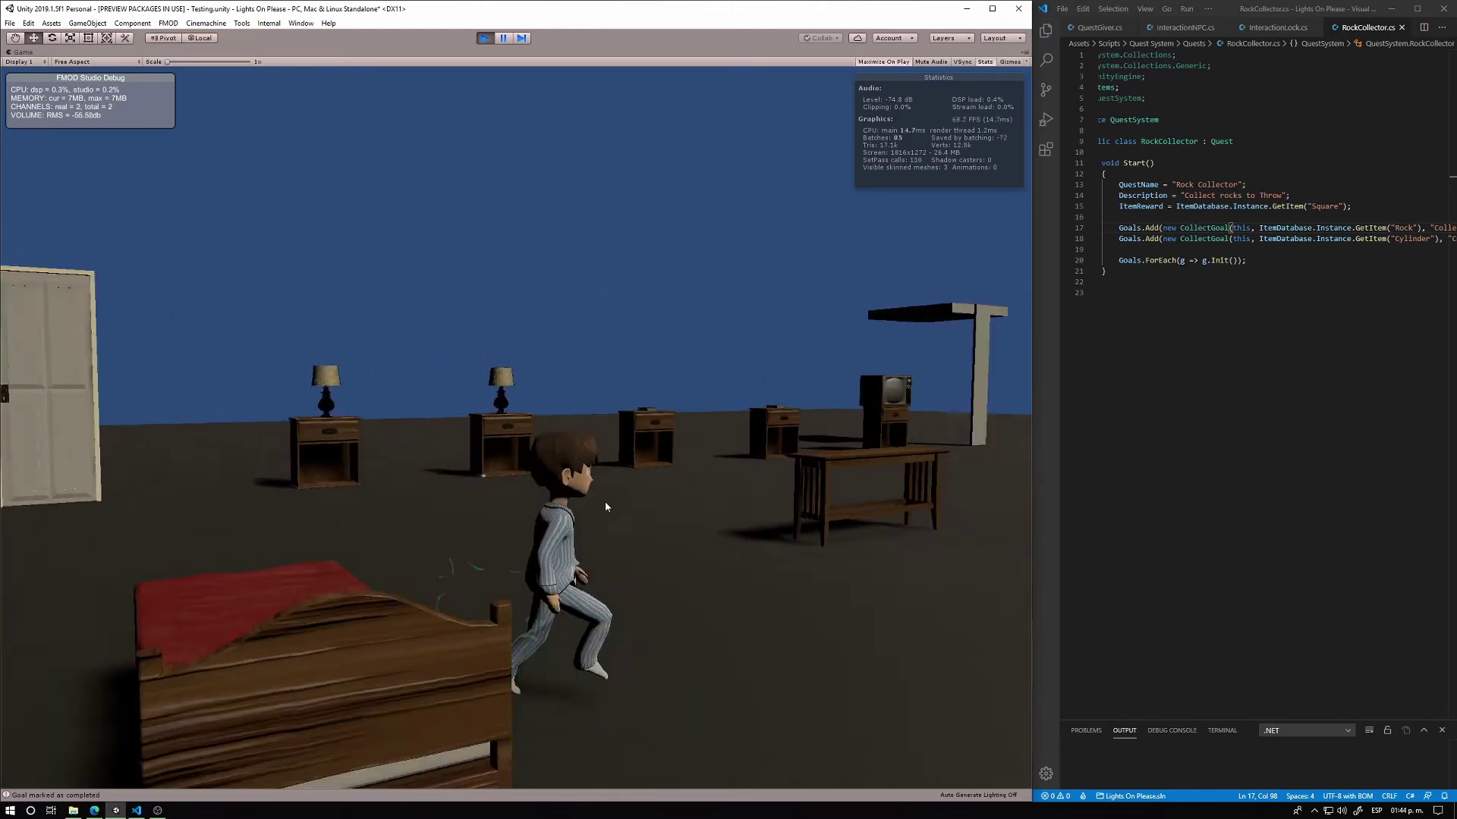
{"action": "key", "text": "w"}
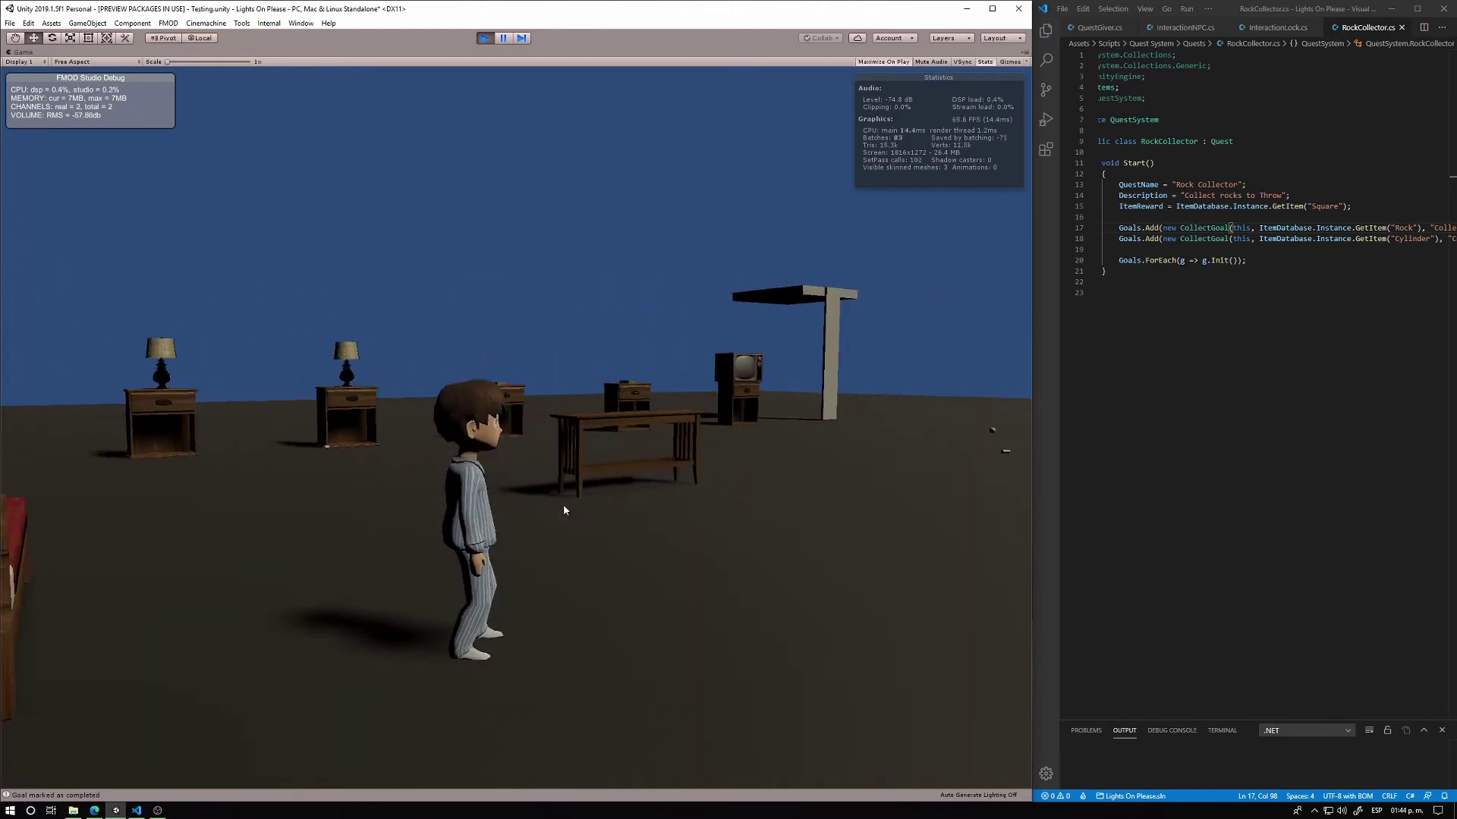
{"action": "key", "text": "w"}
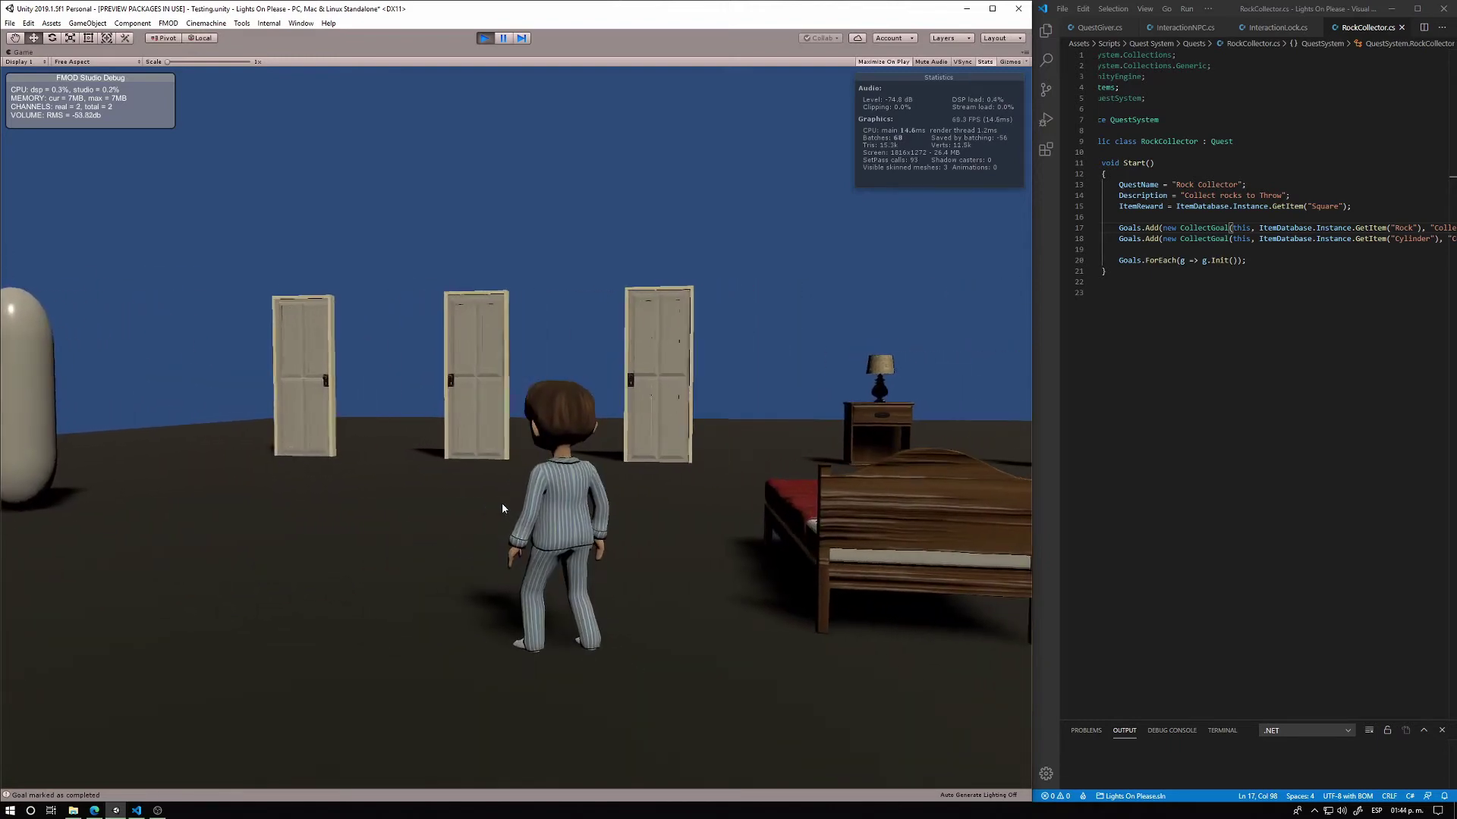
{"action": "key", "text": "w"}
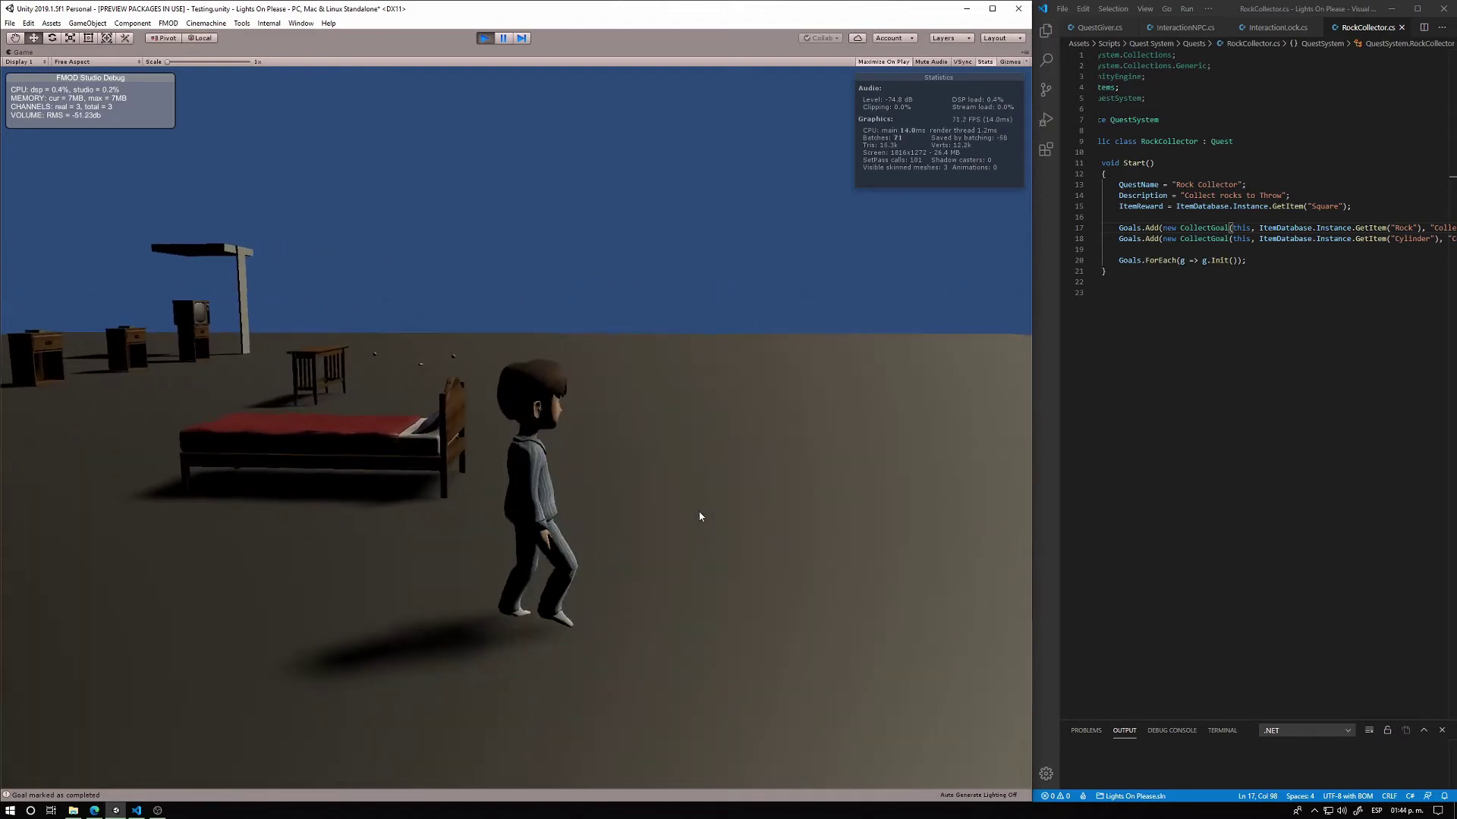
{"action": "key", "text": "w"}
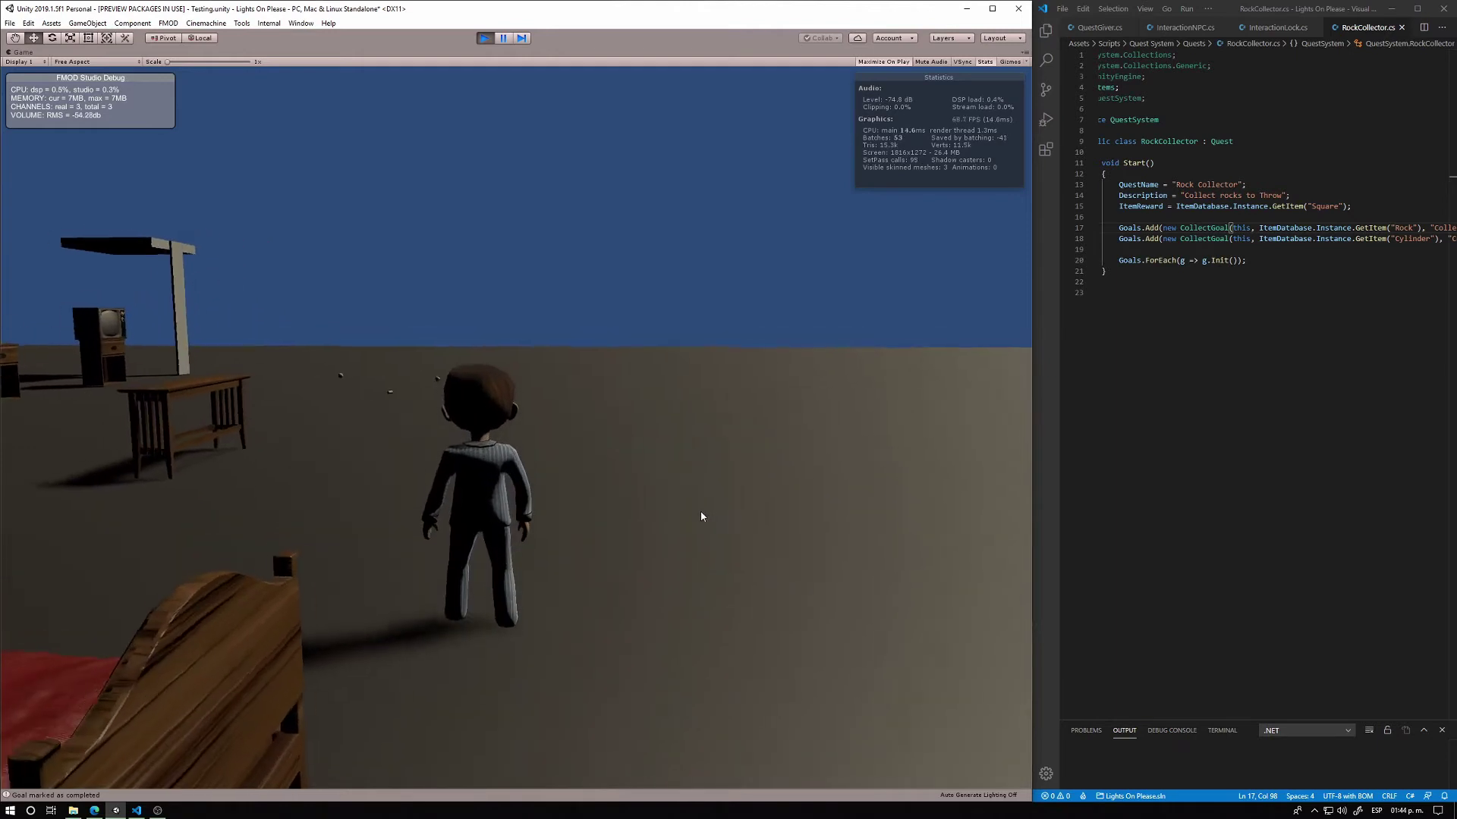
{"action": "key", "text": "w"}
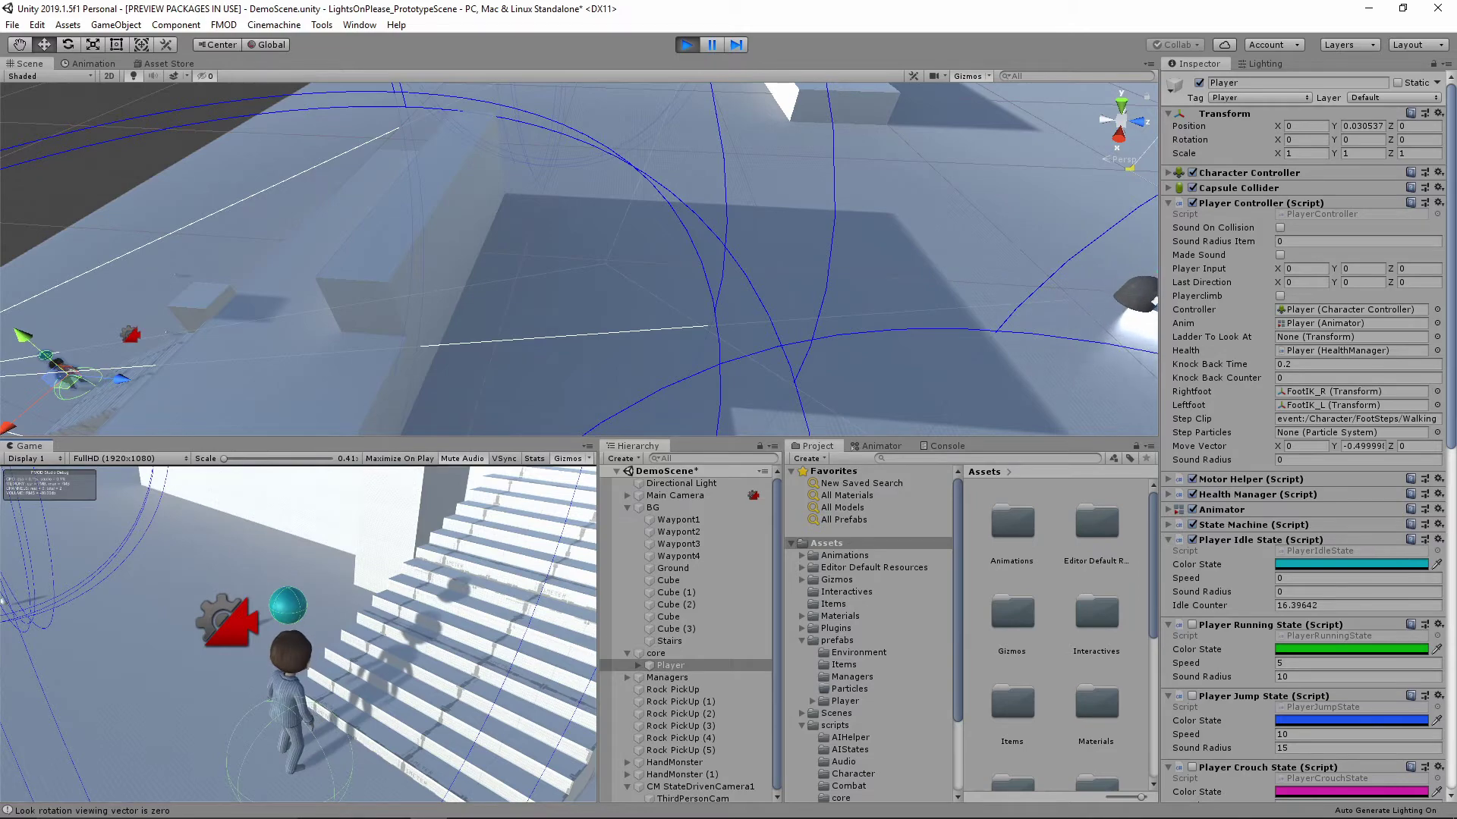
Crouch the player and stand back up to idle, watching the sphere colour change
{"action": "key", "text": "c"}
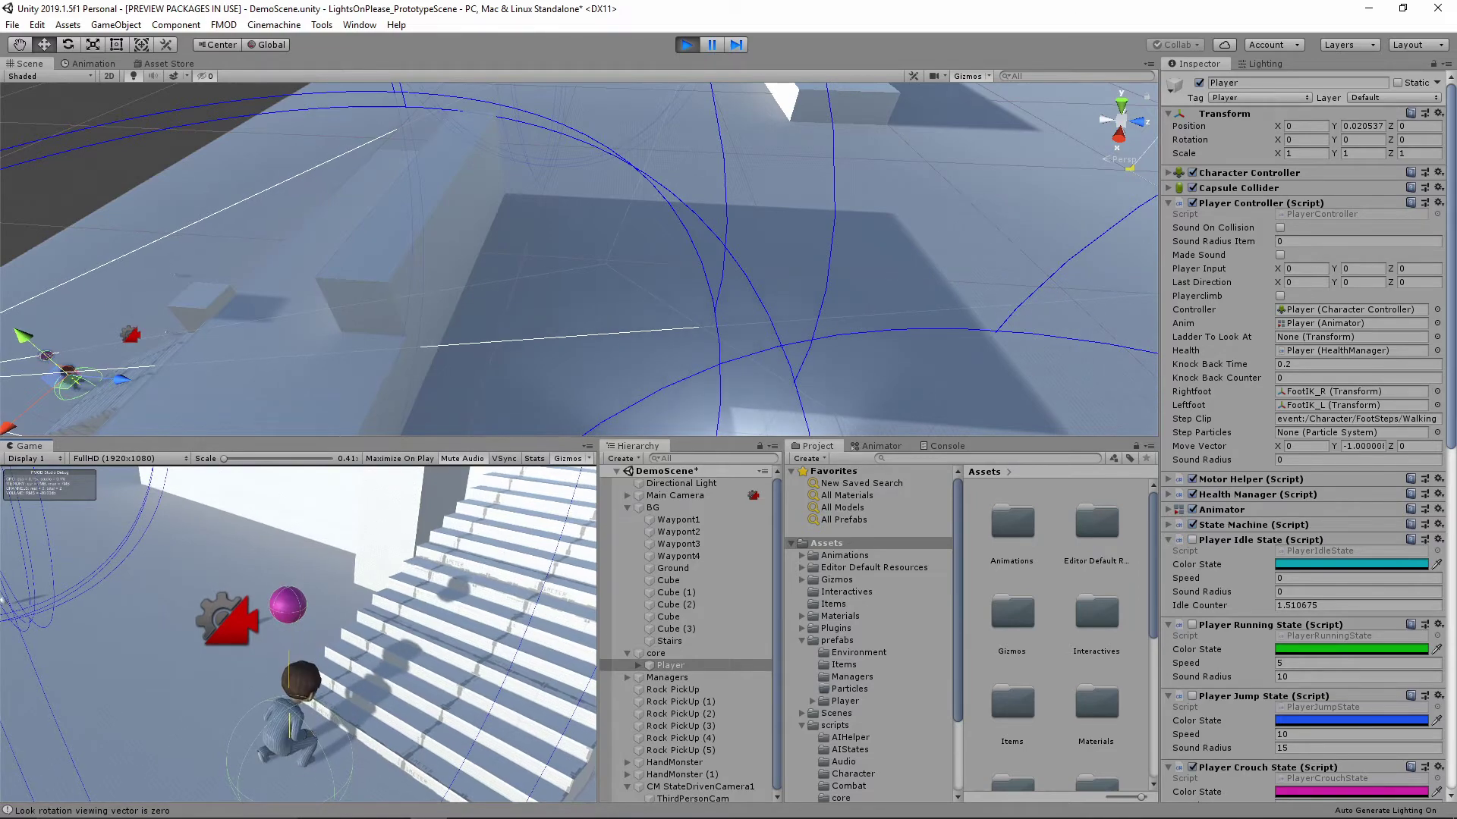
{"action": "key", "text": "c"}
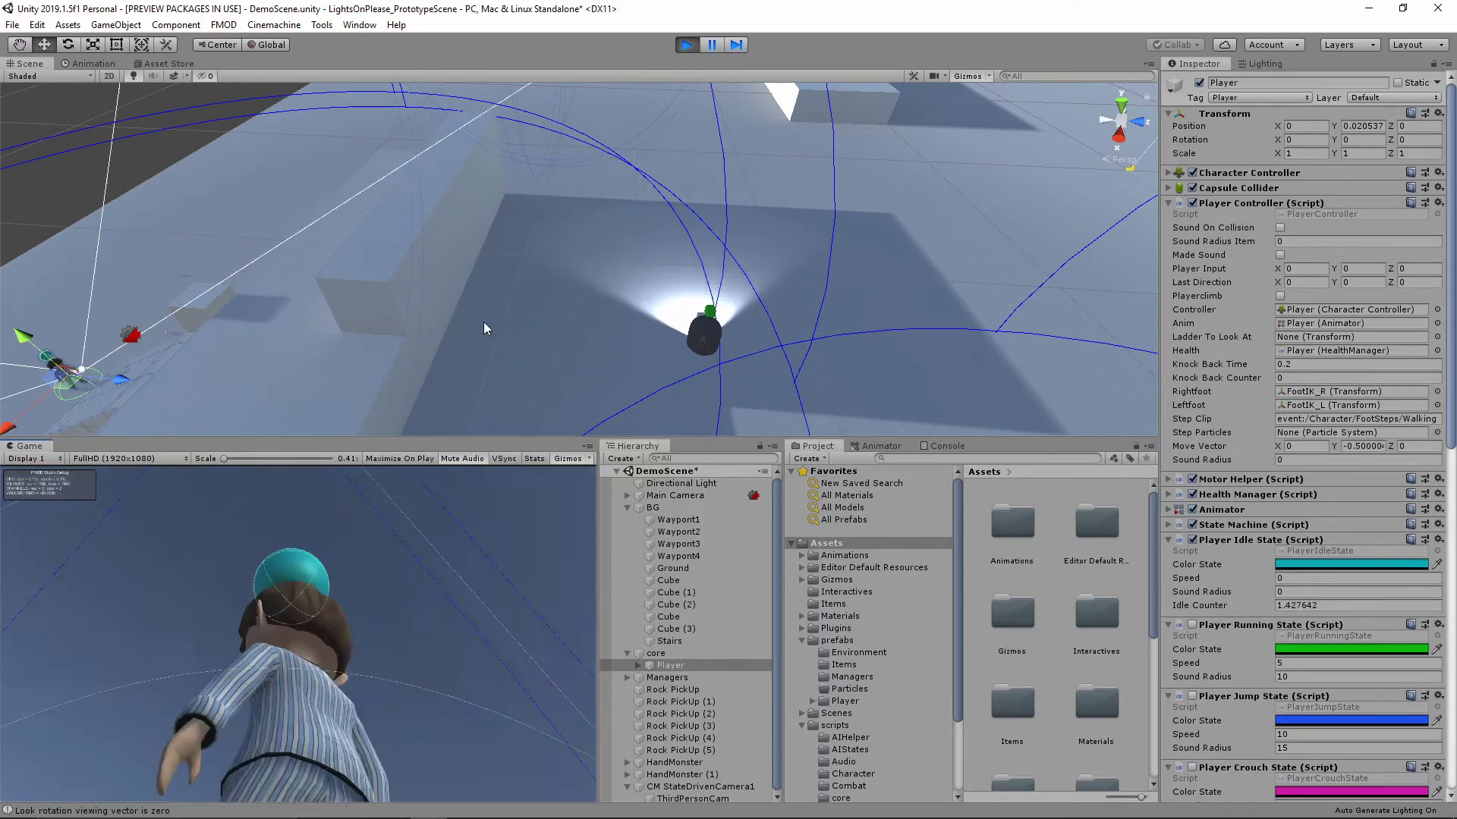
{"action": "left_click_drag", "start_coordinate": [484, 321], "coordinate": [579, 357], "text": "alt"}
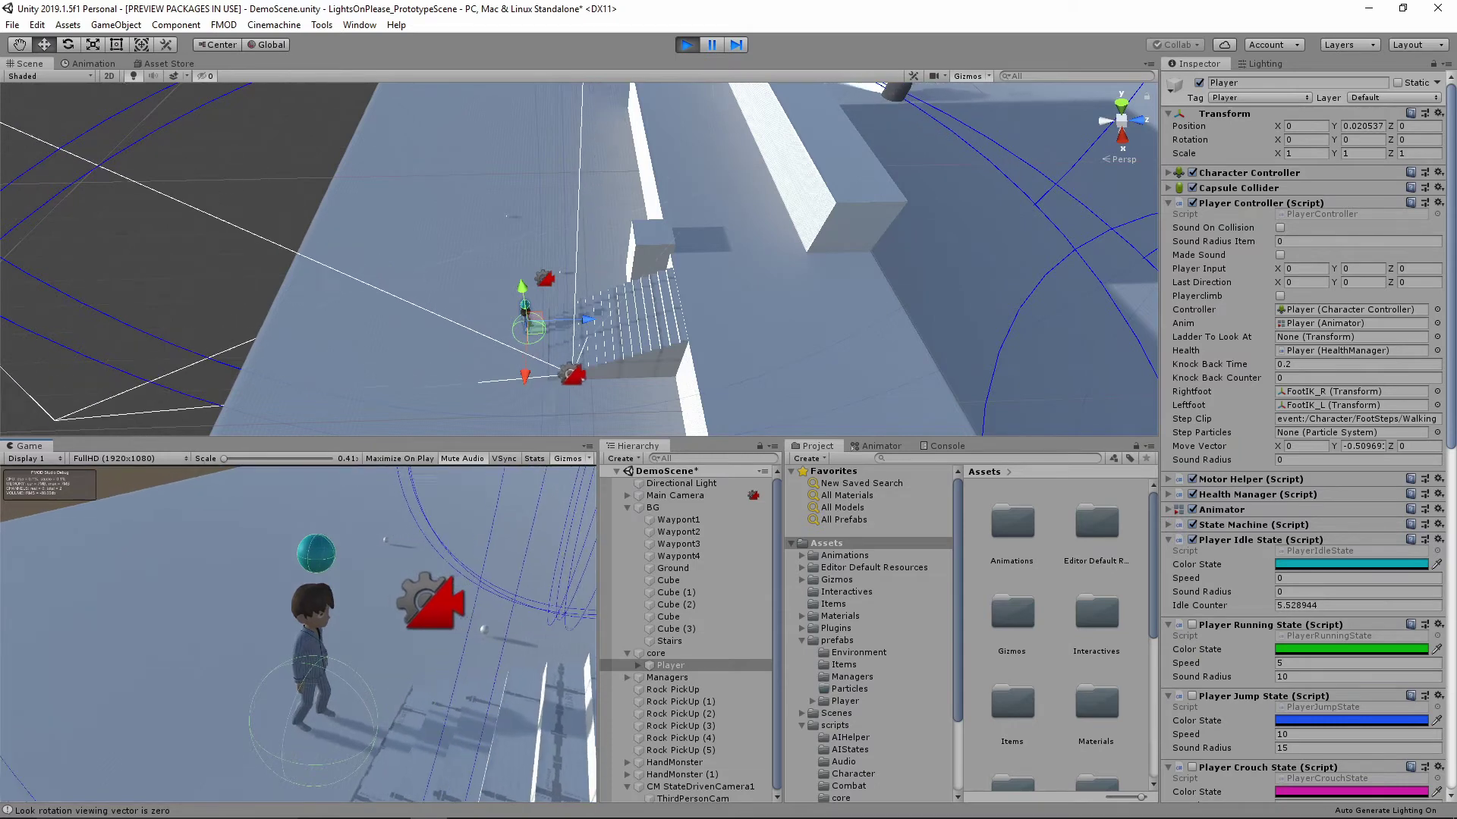
Walk and run the player across the floor, then turn it to face the game camera
{"action": "key", "text": "w"}
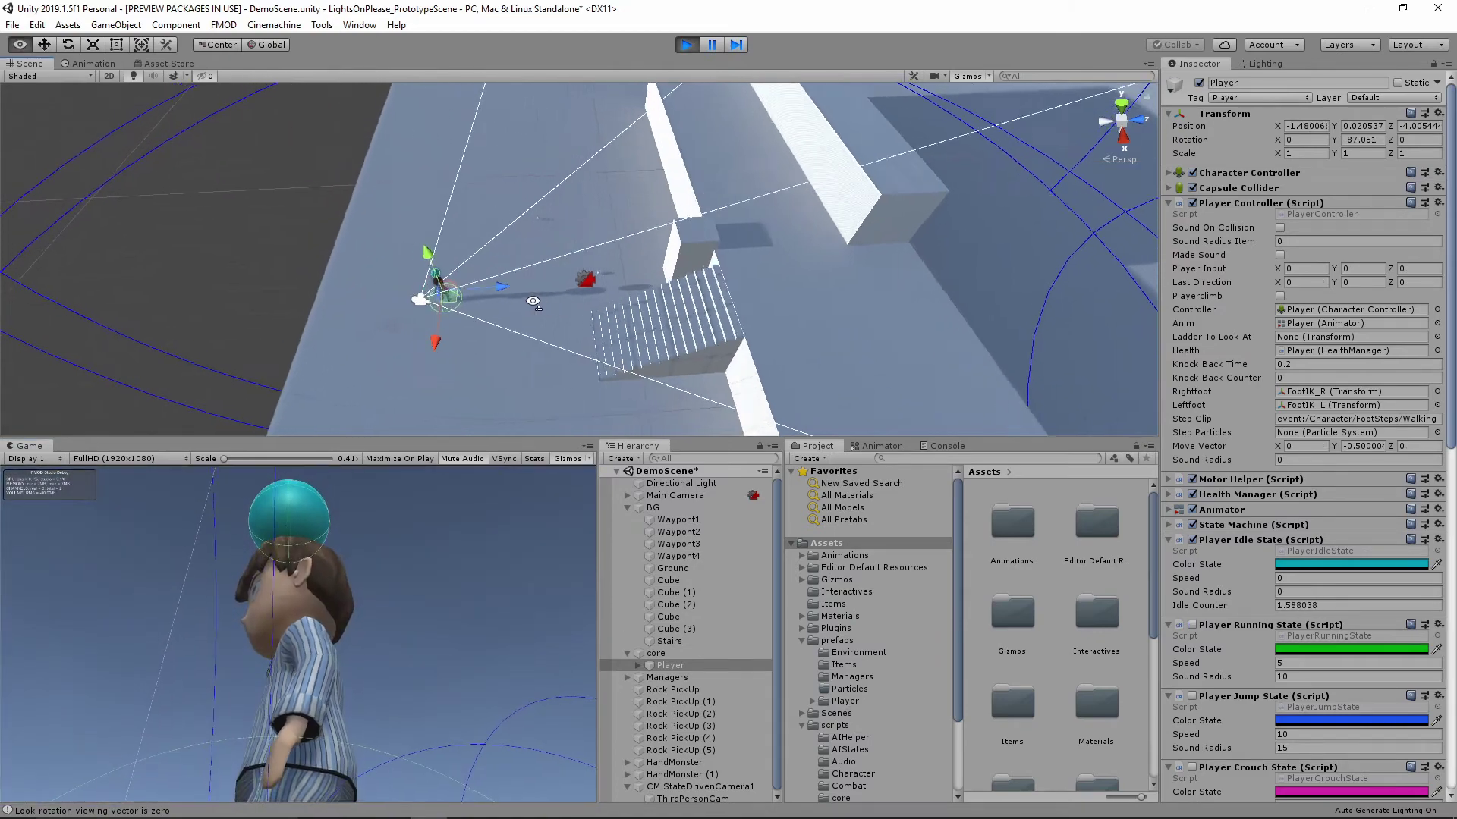
{"action": "left_click_drag", "start_coordinate": [521, 302], "coordinate": [607, 296], "text": "alt"}
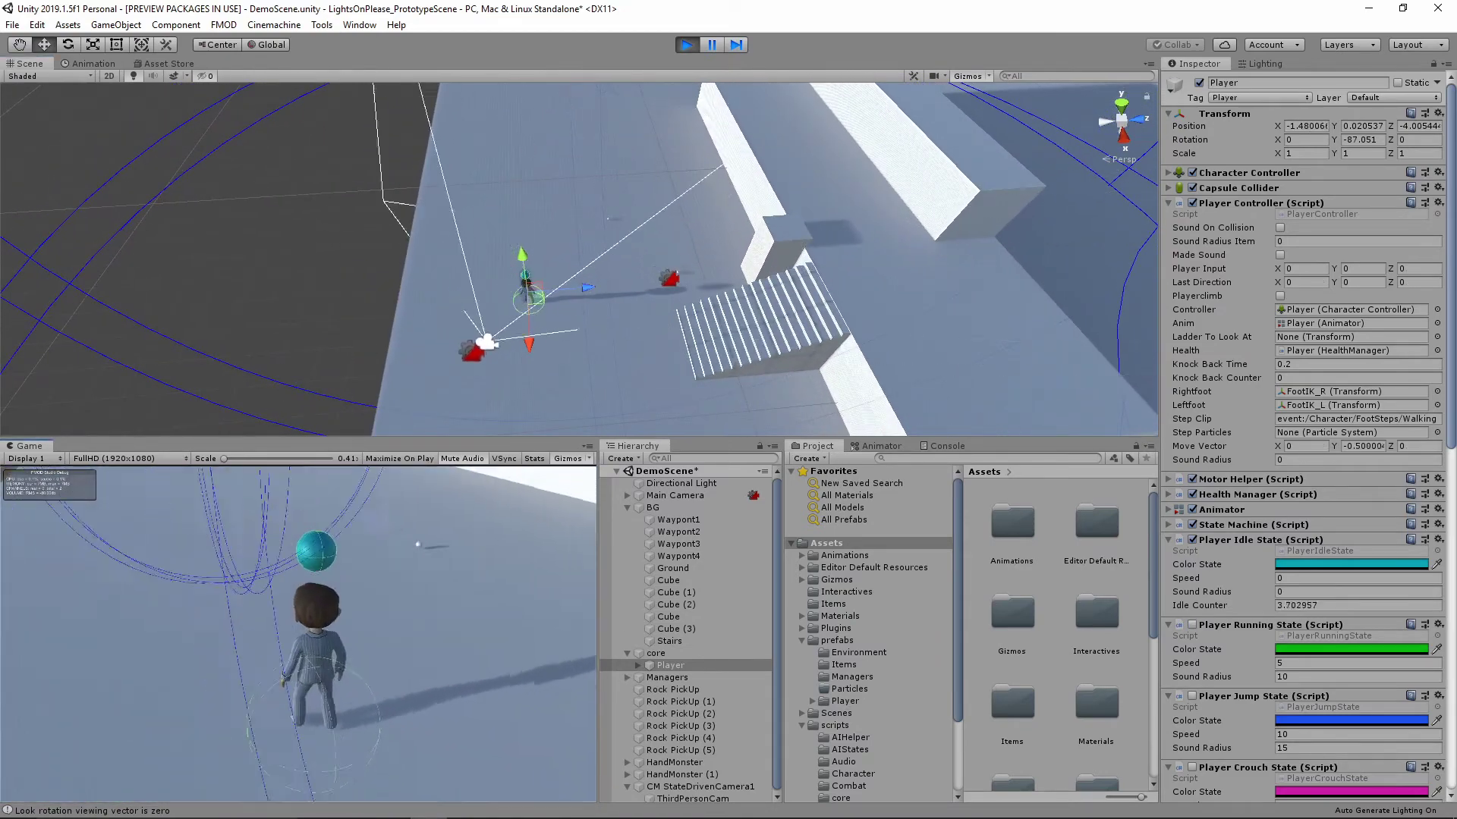
{"action": "key", "text": "w"}
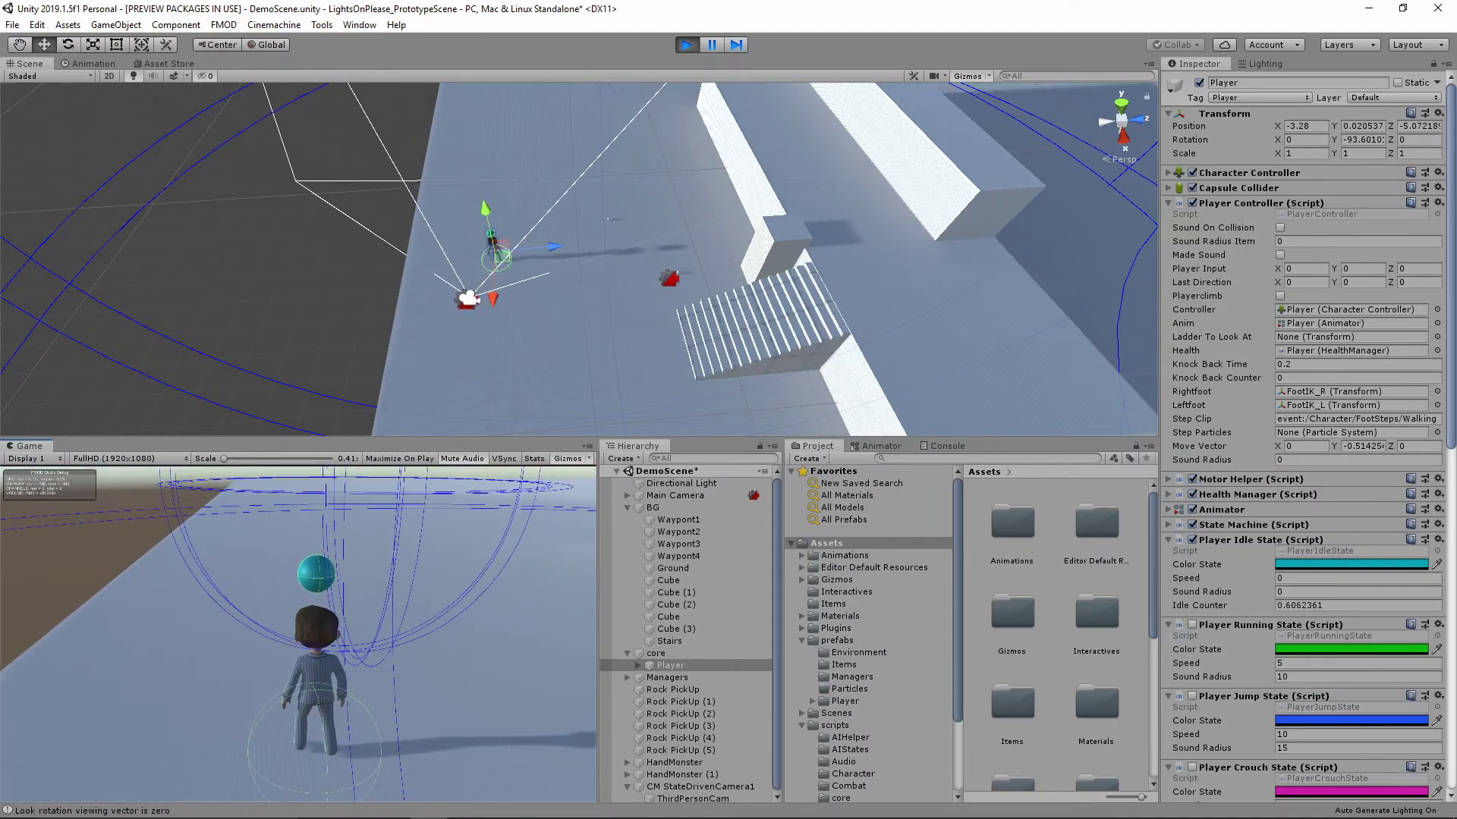
{"action": "key", "text": "s"}
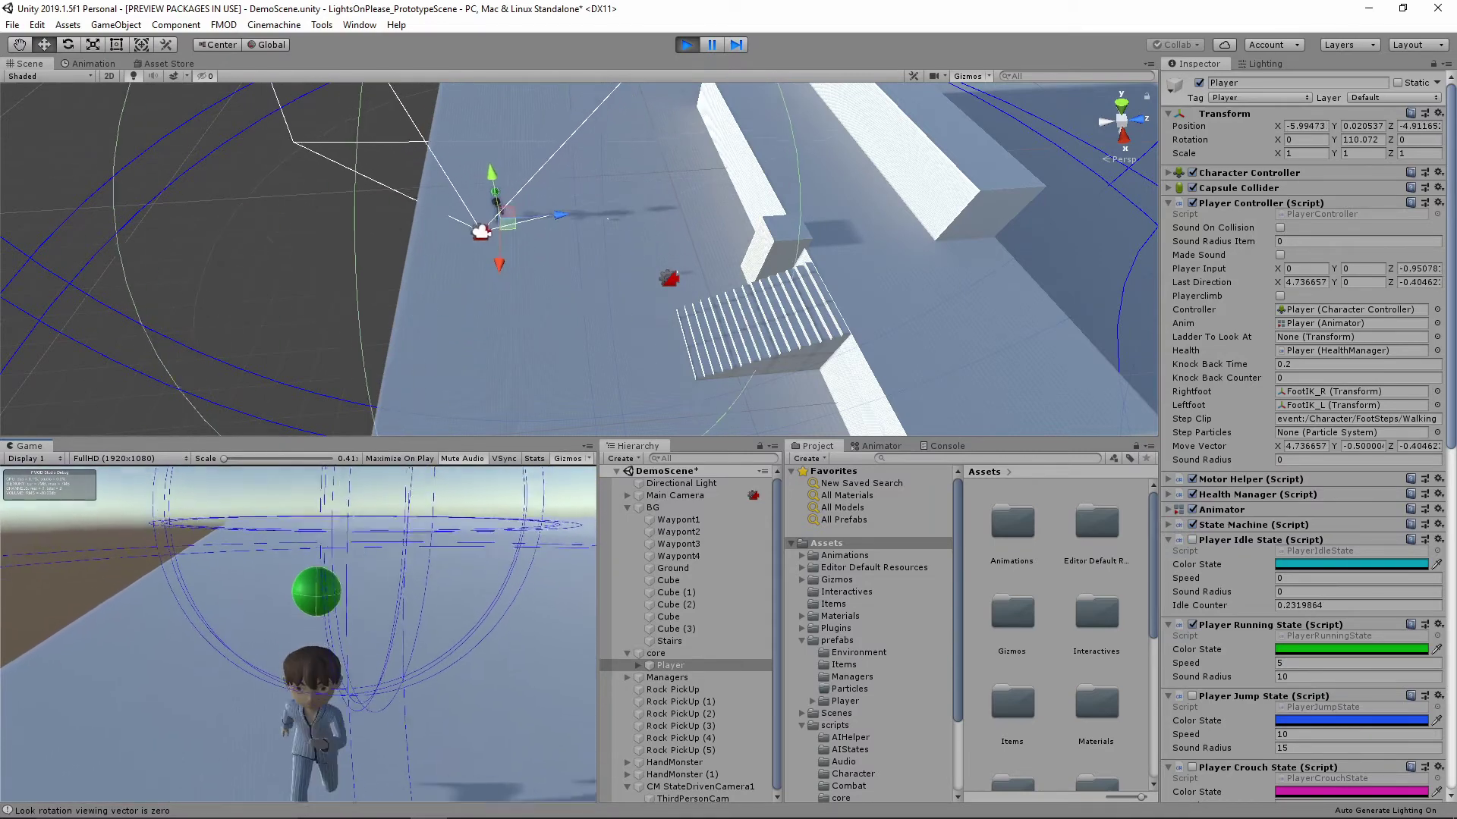
{"action": "key", "text": "w"}
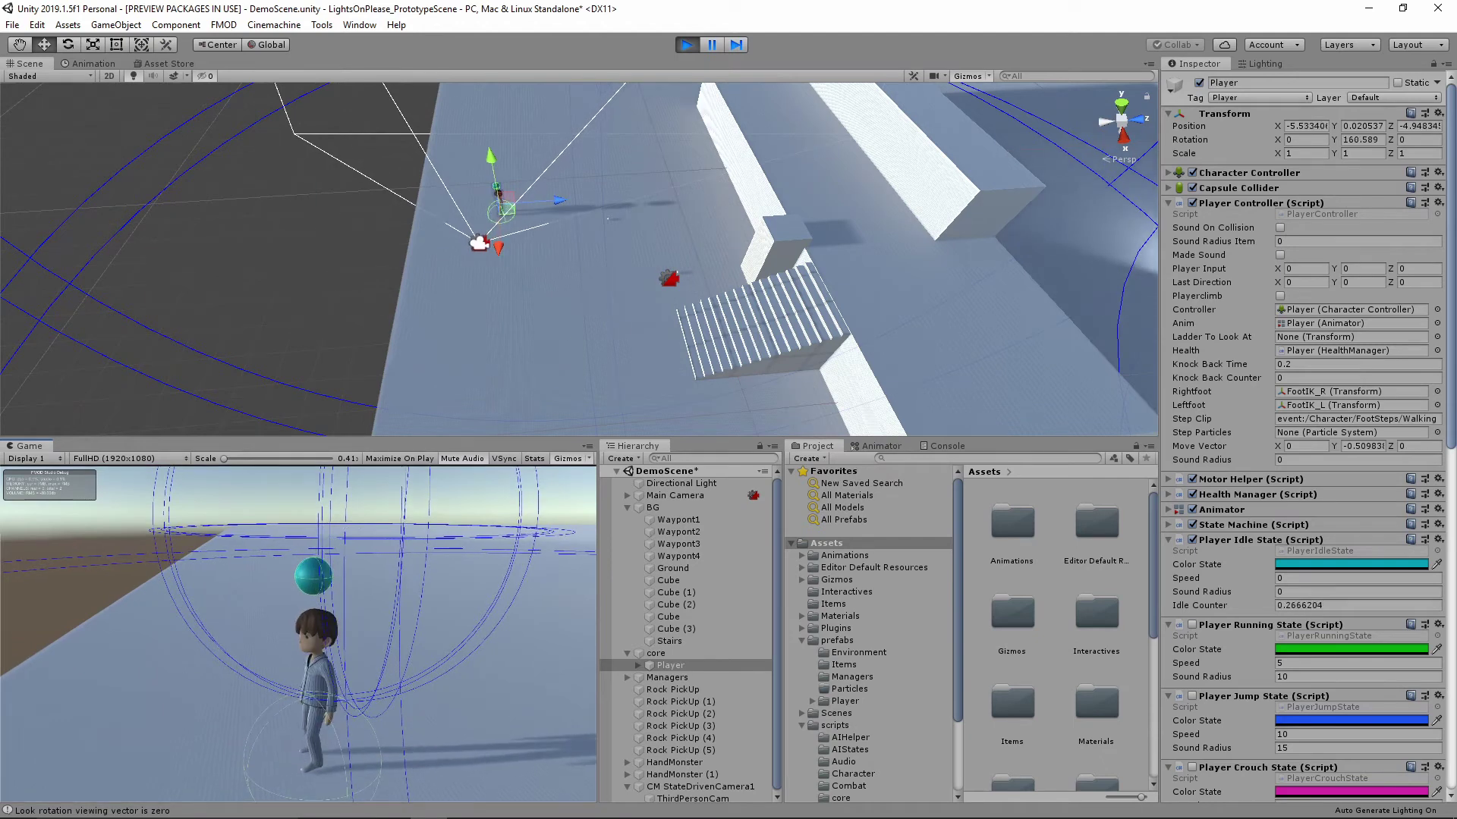
{"action": "key", "text": "s"}
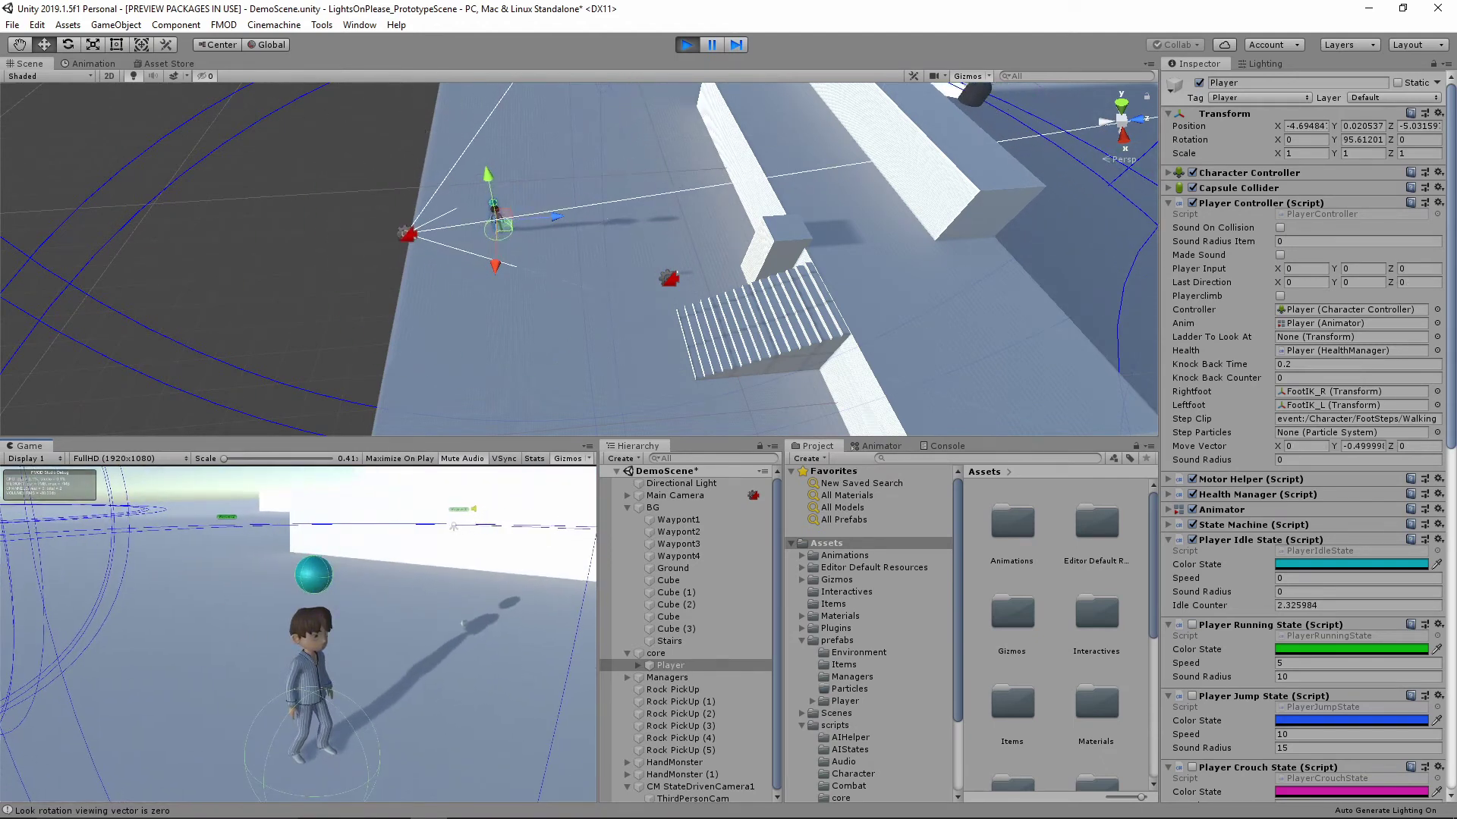
Jump, crouch in place, then run the player onto the lower stairs as its orb turns dark red
{"action": "mouse_move", "coordinate": [682, 250]}
{"action": "left_mouse_down", "text": "alt"}
{"action": "mouse_move", "coordinate": [749, 239]}
{"action": "mouse_move", "coordinate": [713, 243]}
{"action": "left_mouse_up", "text": "alt"}
{"action": "key", "text": "space"}
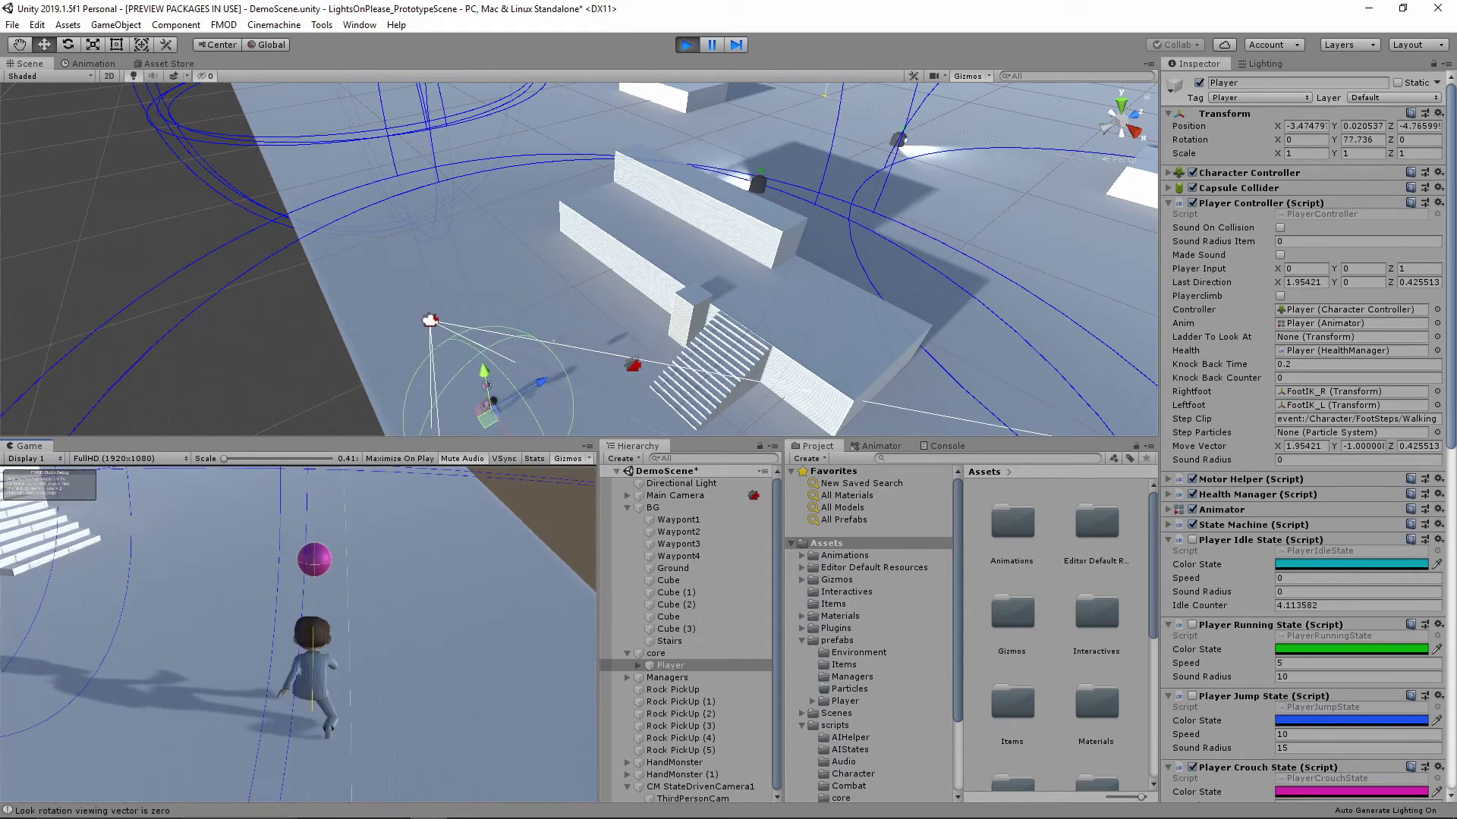
{"action": "key", "text": "c"}
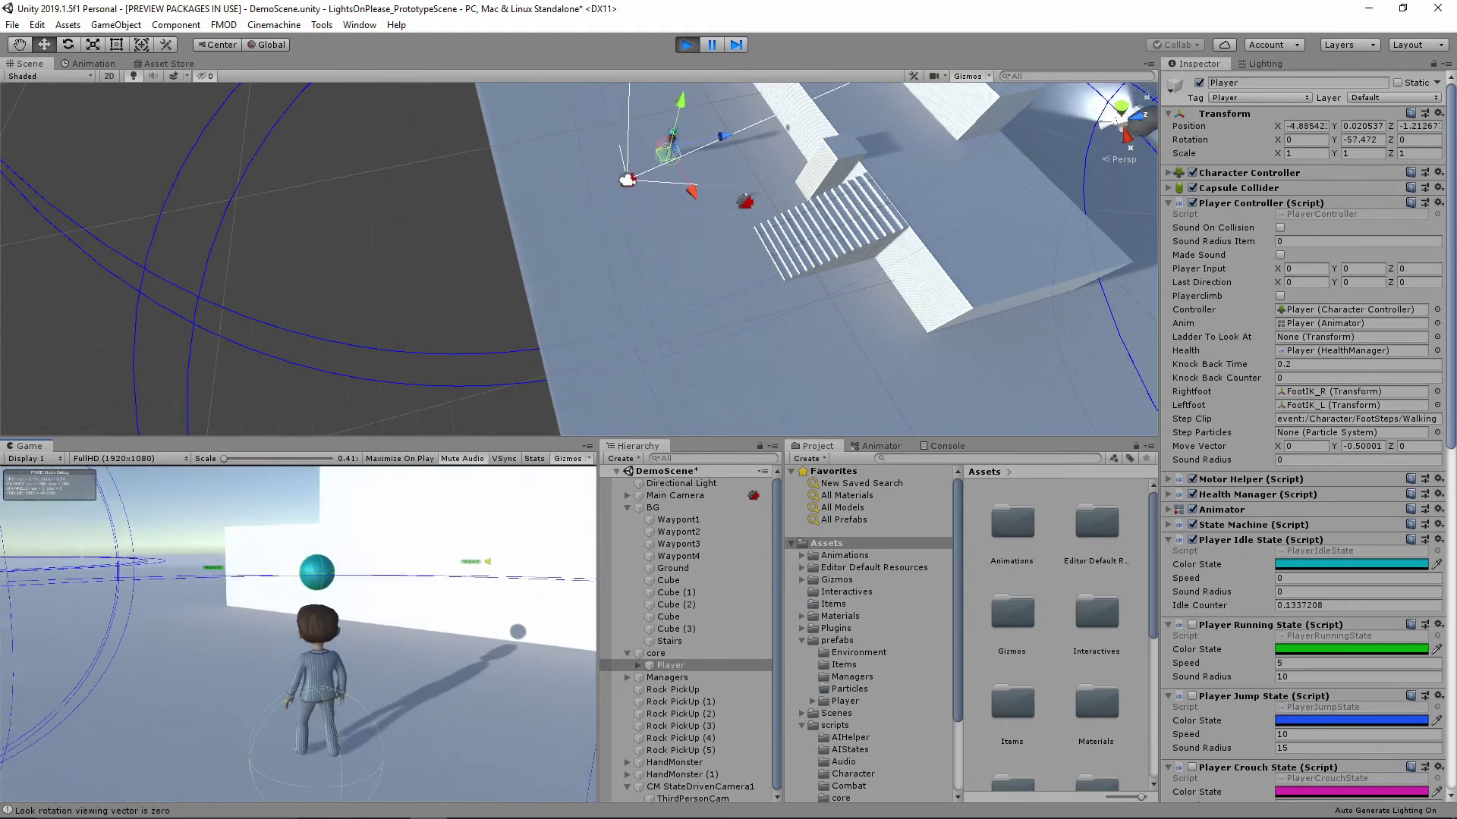
{"action": "key", "text": "d"}
{"action": "key", "text": "w"}
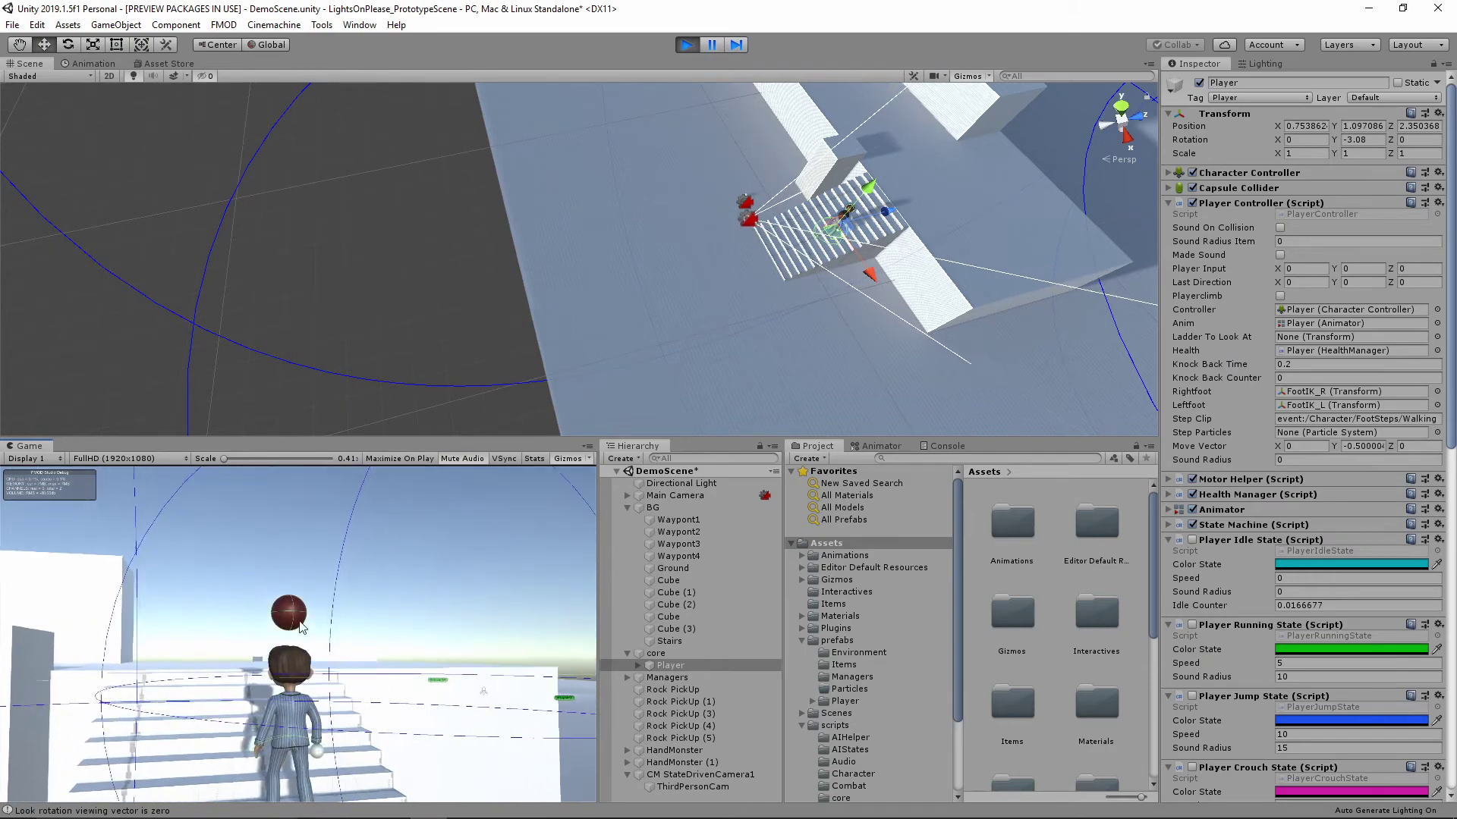
Run the player to the top of the stairs and back down
{"action": "key", "text": "w"}
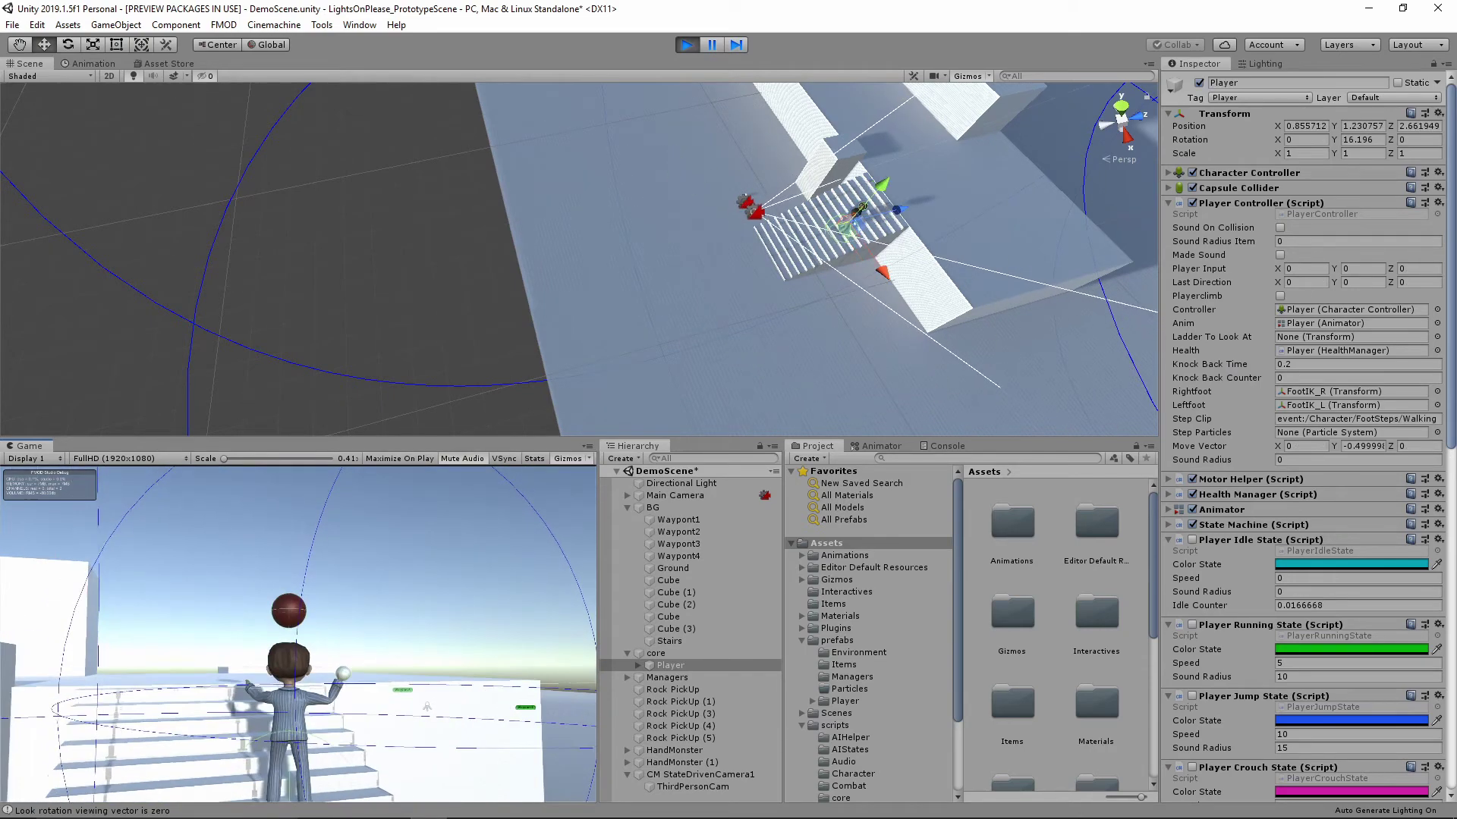
{"action": "key", "text": "w"}
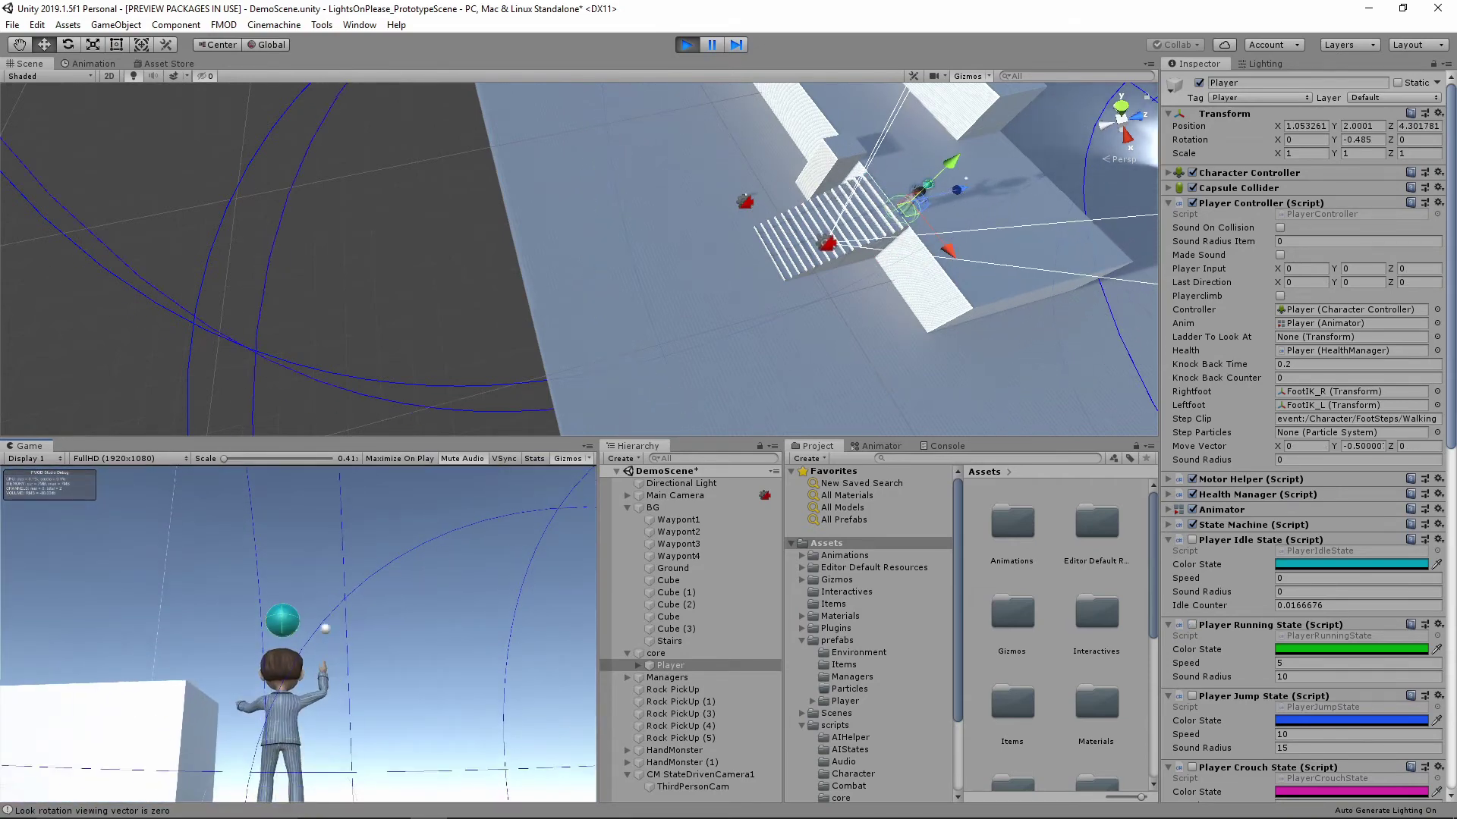
{"action": "key", "text": "s"}
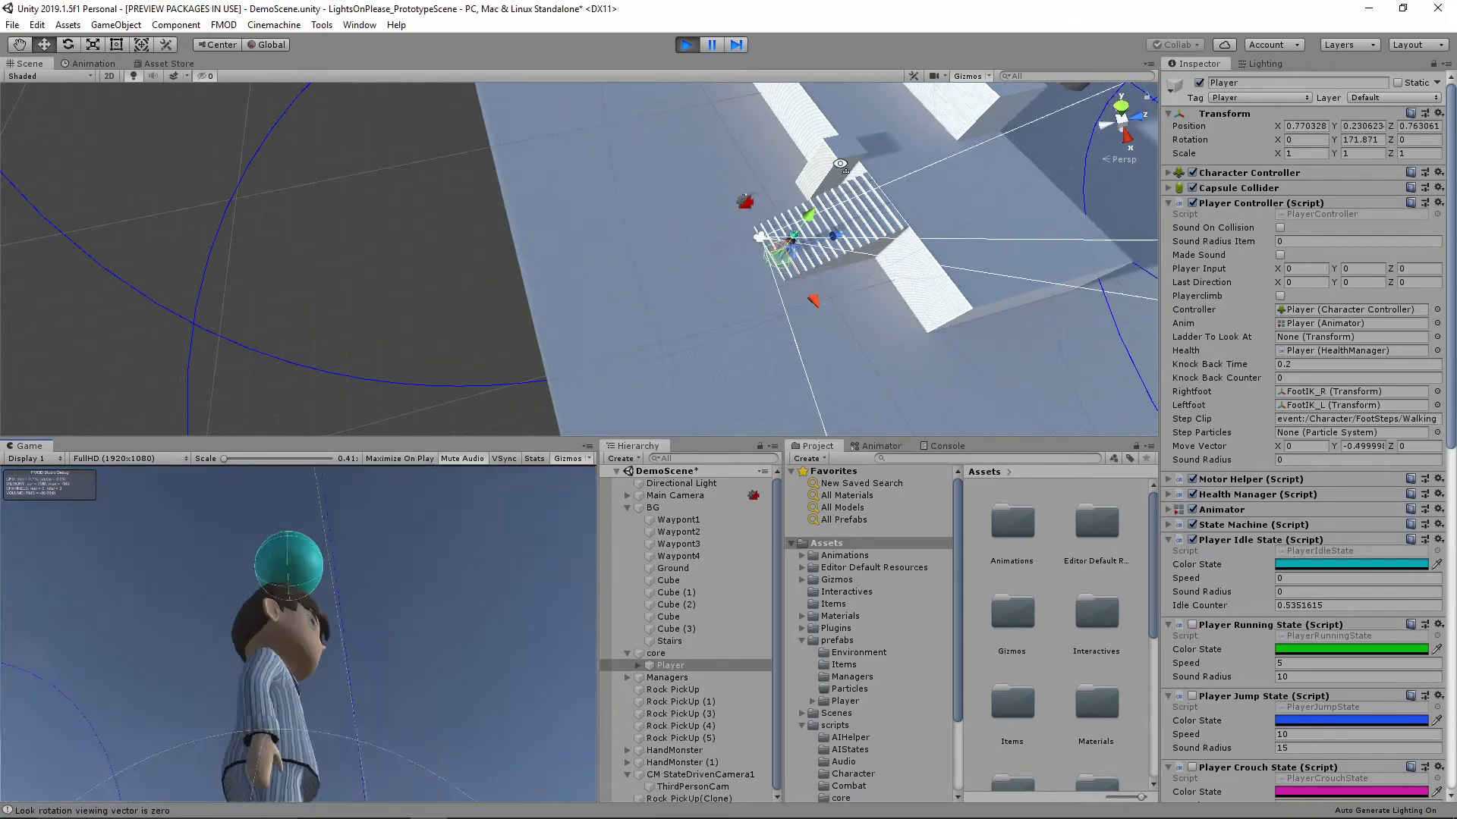
Orbit and fly the Scene view toward the spotlit monsters at a lower angle
{"action": "left_click_drag", "start_coordinate": [850, 121], "coordinate": [899, 87], "text": "alt"}
{"action": "right_click_drag", "start_coordinate": [899, 87], "coordinate": [895, 73]}
{"action": "key", "text": "w"}
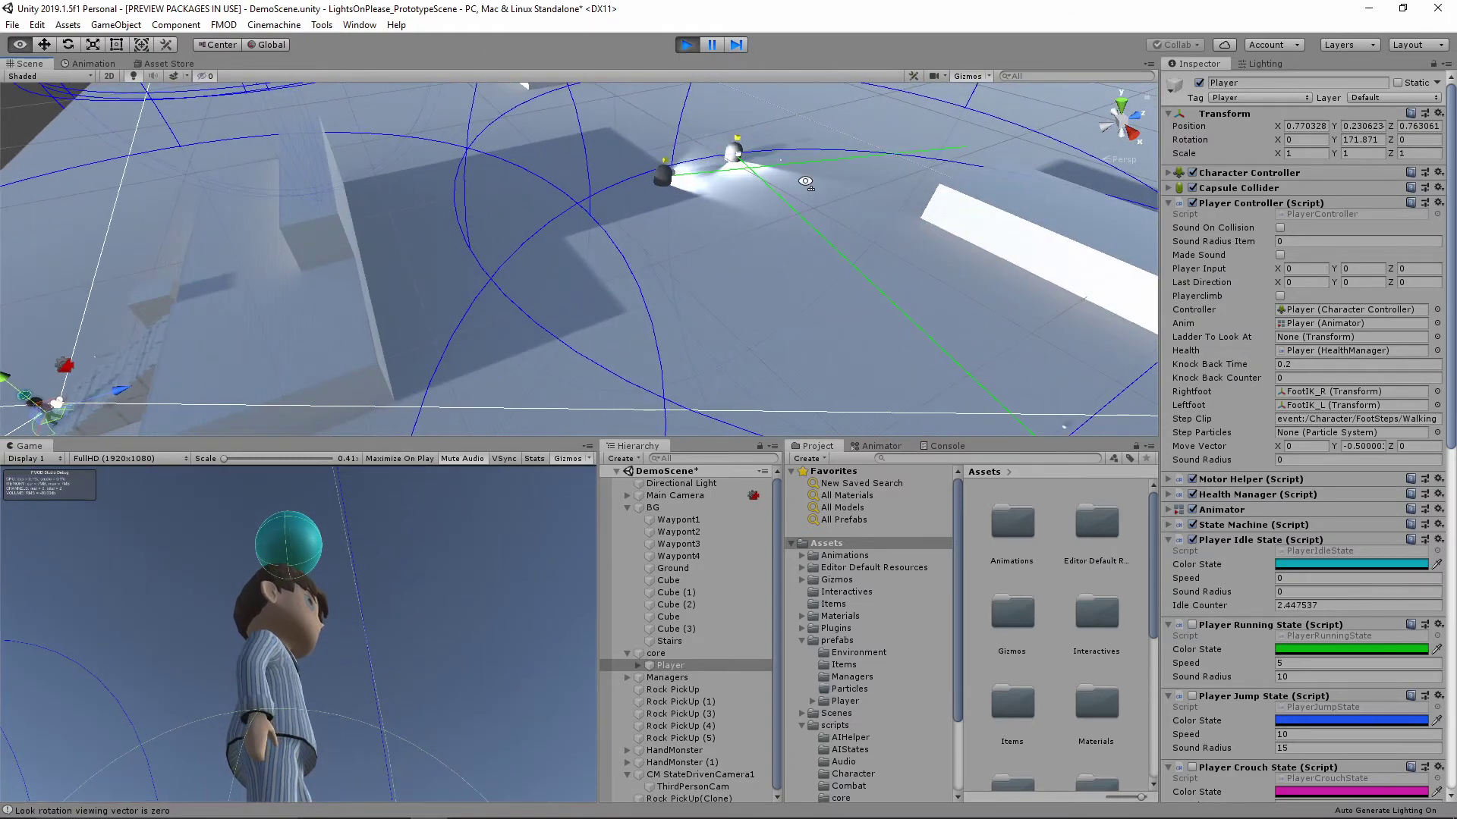
{"action": "mouse_move", "coordinate": [805, 182]}
{"action": "left_mouse_down", "text": "alt"}
{"action": "mouse_move", "coordinate": [792, 309]}
{"action": "mouse_move", "coordinate": [737, 256]}
{"action": "left_mouse_up", "text": "alt"}
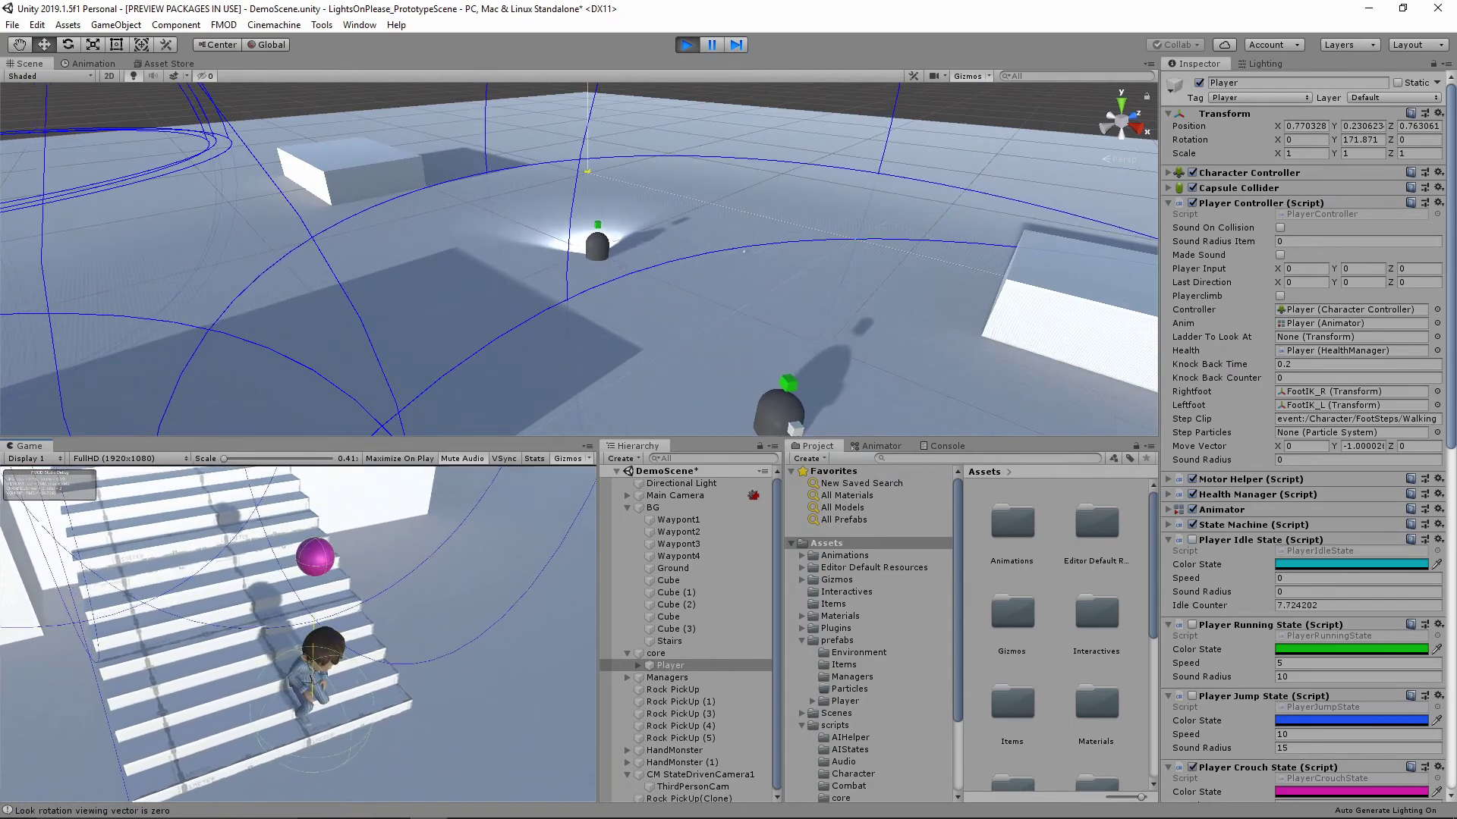
Walk the crouched player diagonally off the stairs and angle the Scene view onto a patrolling monster
{"action": "left_click_drag", "start_coordinate": [683, 265], "coordinate": [543, 328], "text": "alt"}
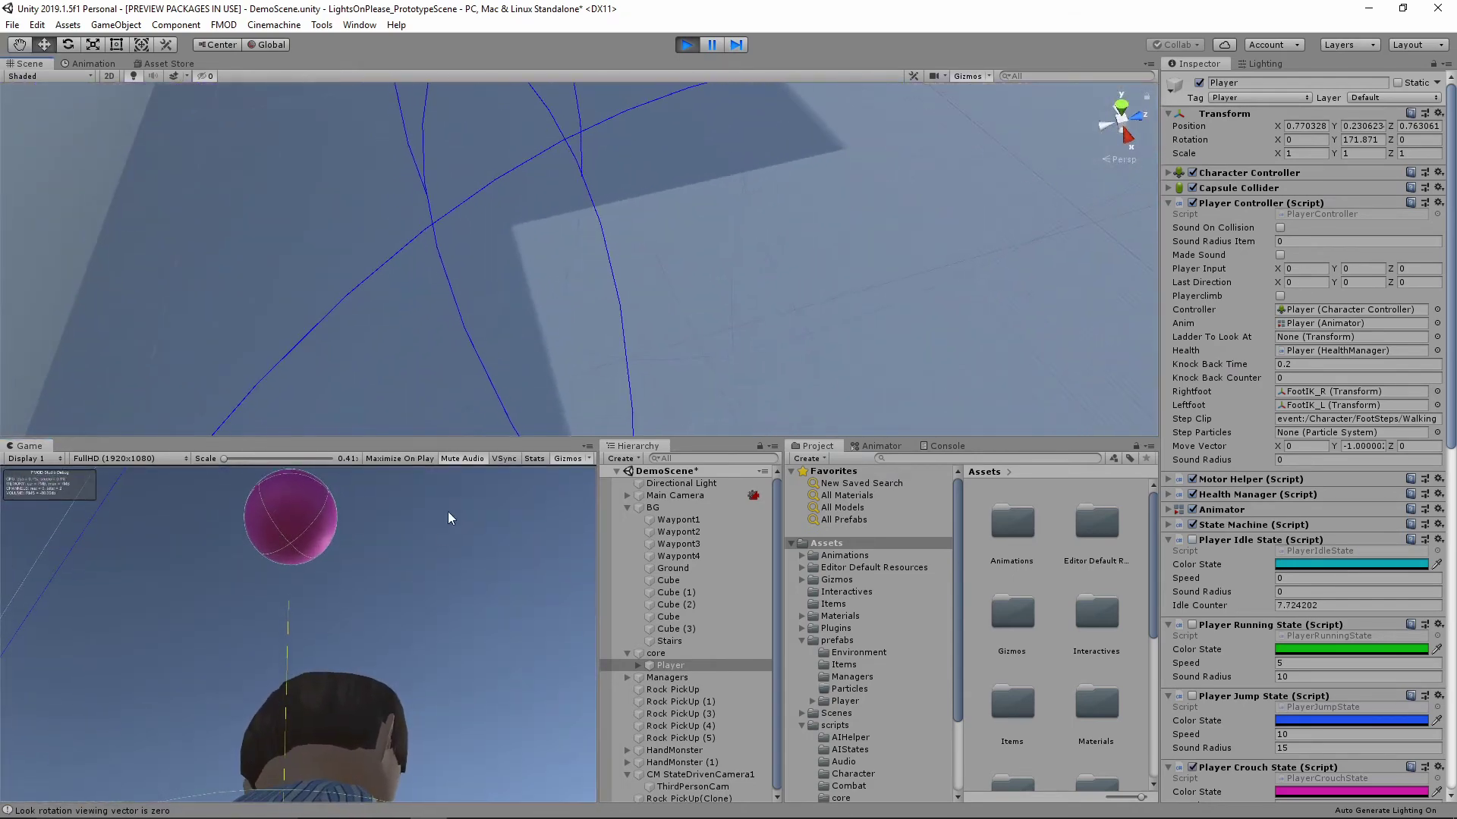
{"action": "key", "text": "s"}
{"action": "key", "text": "a"}
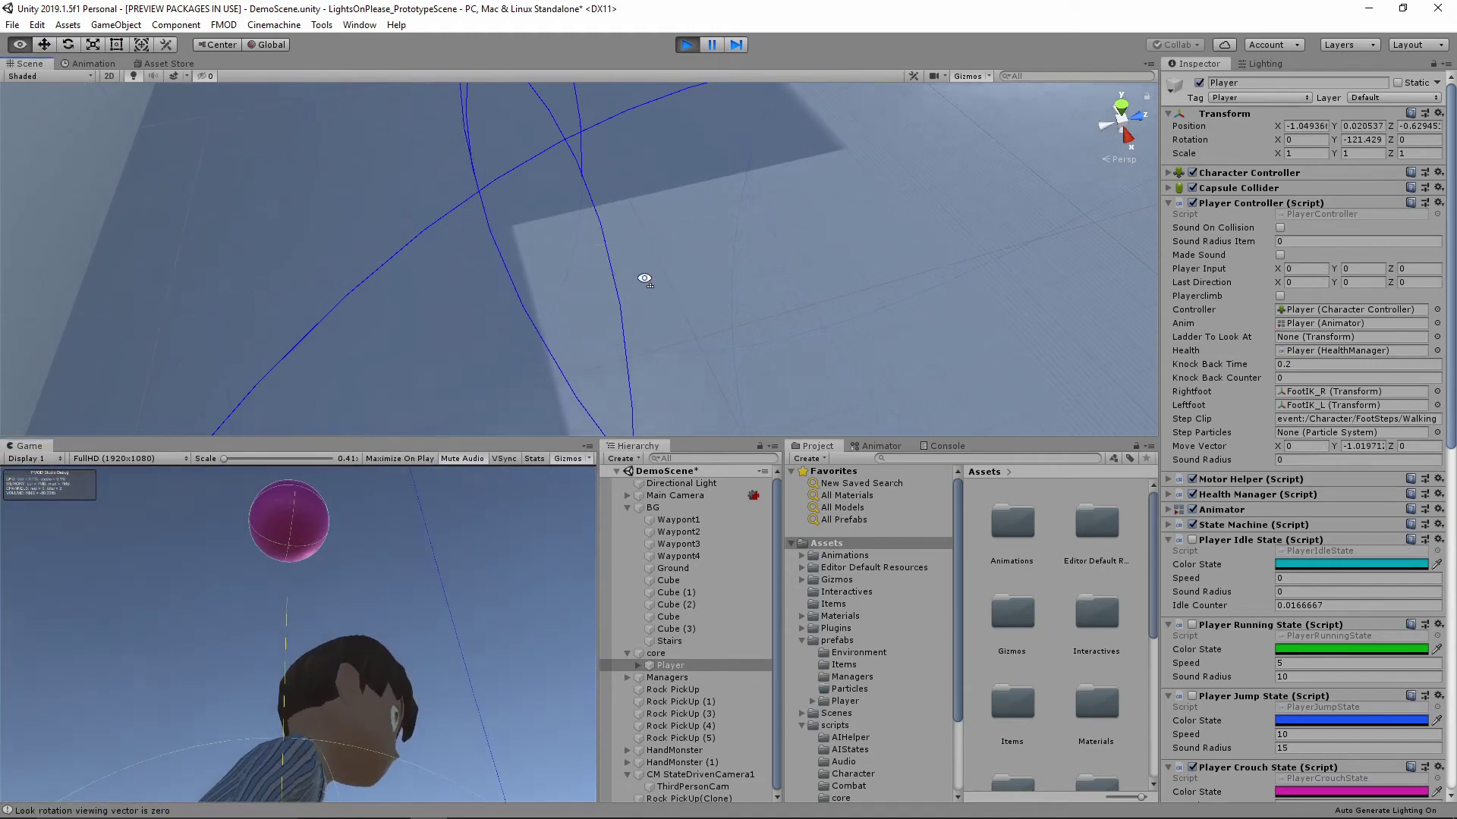
{"action": "left_click_drag", "start_coordinate": [645, 280], "coordinate": [566, 270], "text": "alt"}
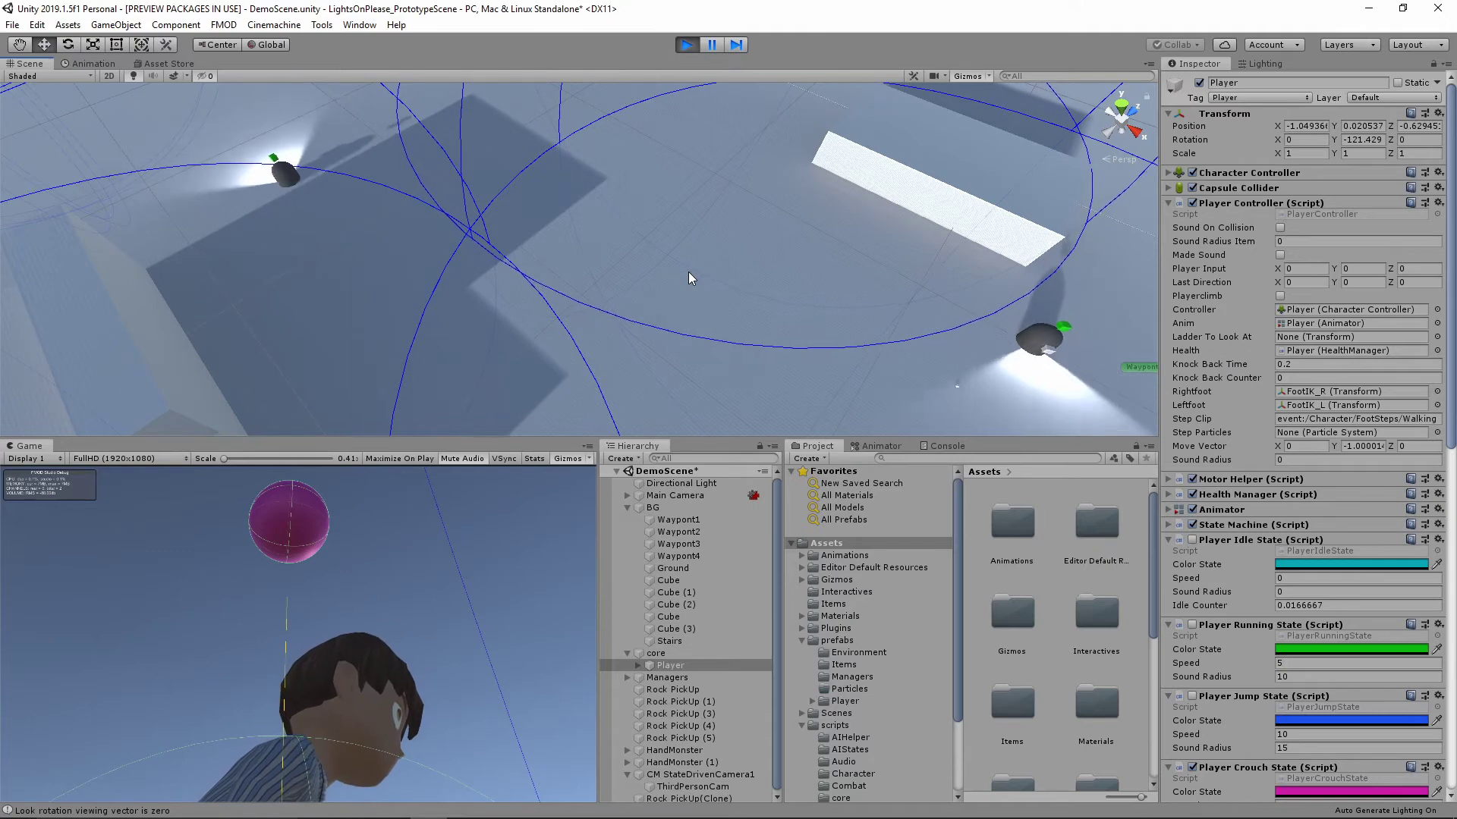
{"action": "right_click_drag", "start_coordinate": [689, 273], "coordinate": [815, 283]}
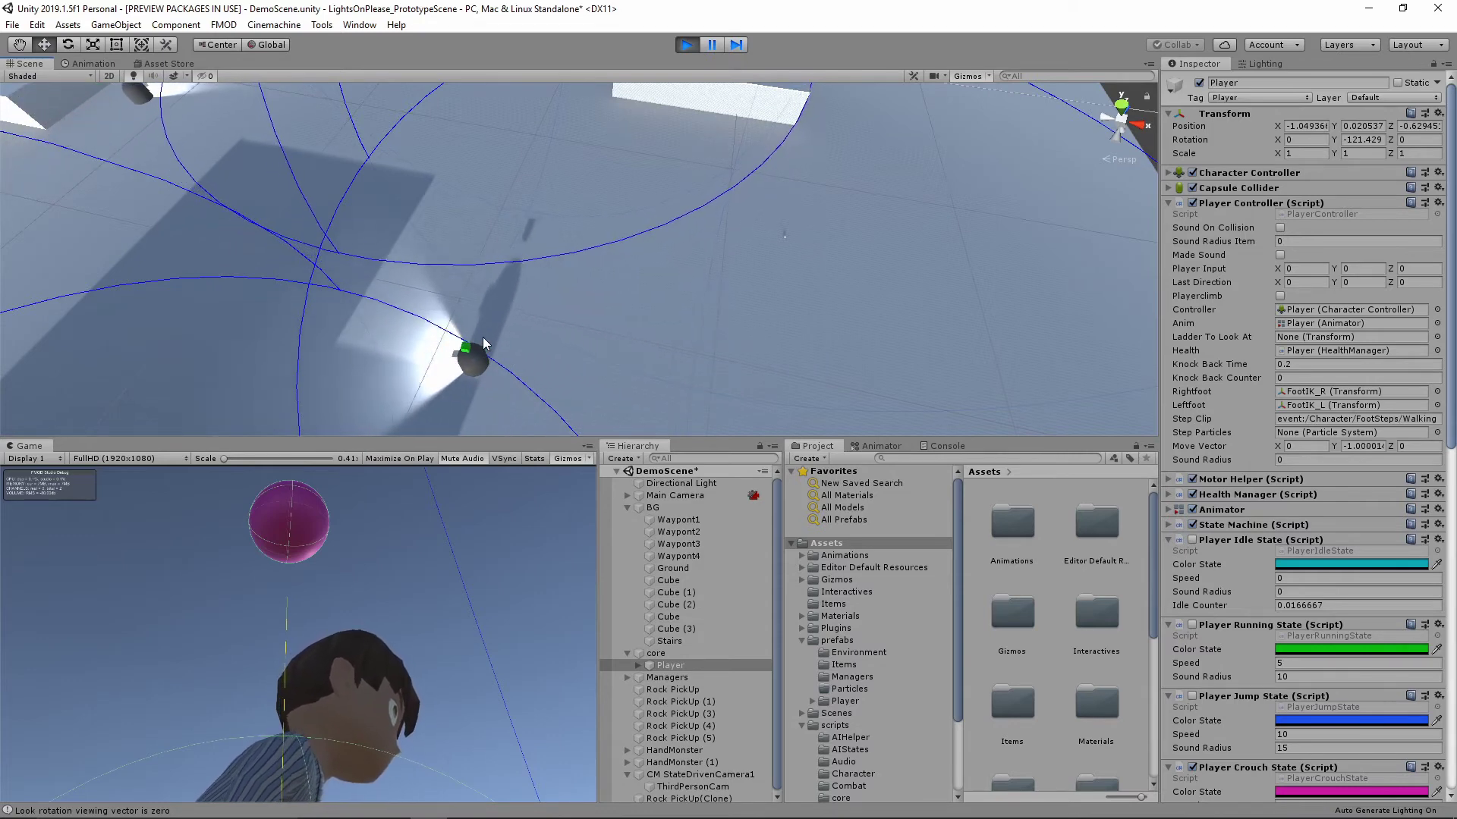
{"action": "left_click", "coordinate": [429, 485]}
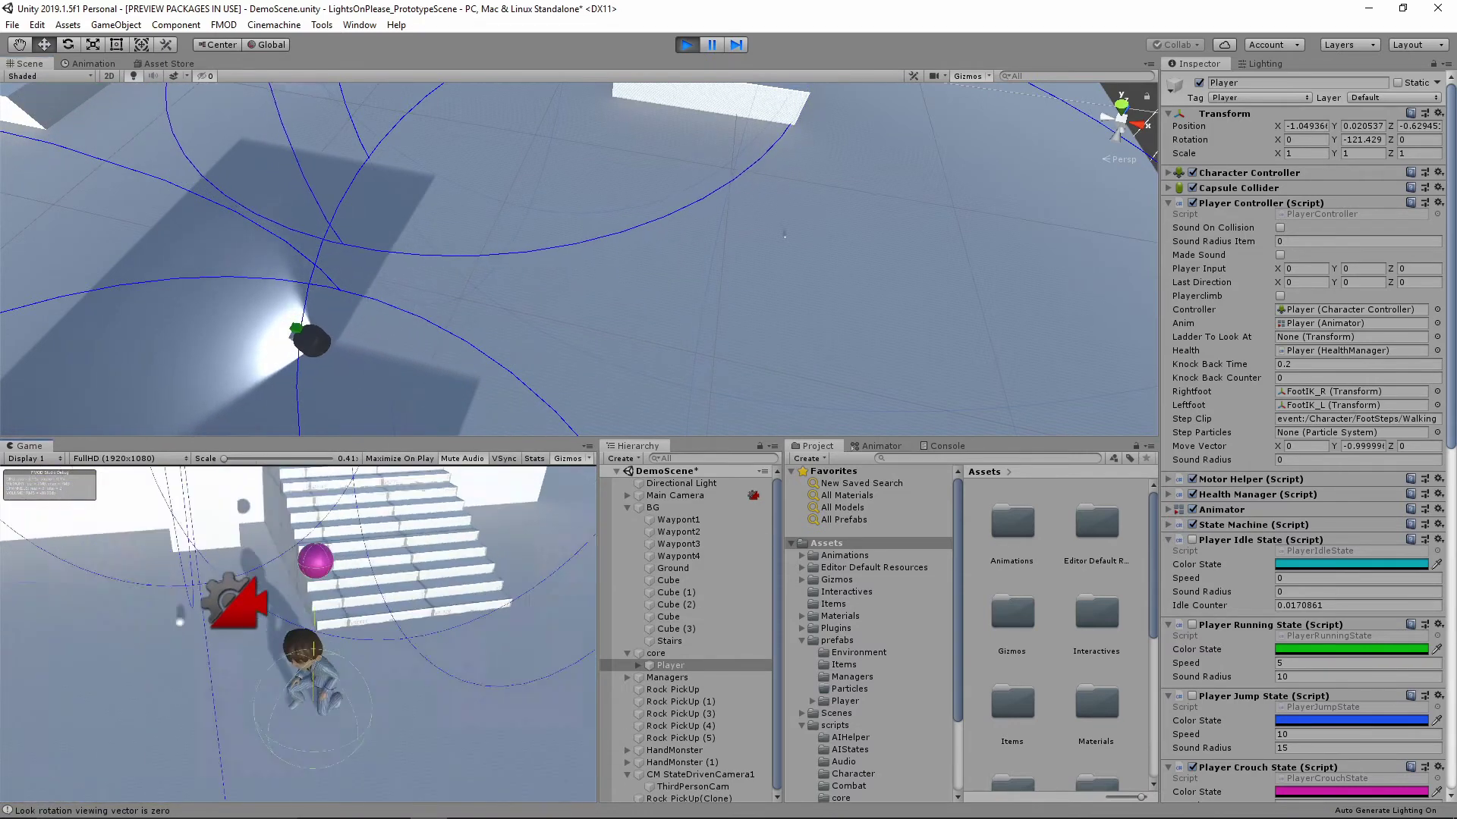
Walk the player across the floor and up the stairs, tilting the Scene view to an angled perspective
{"action": "key", "text": "w"}
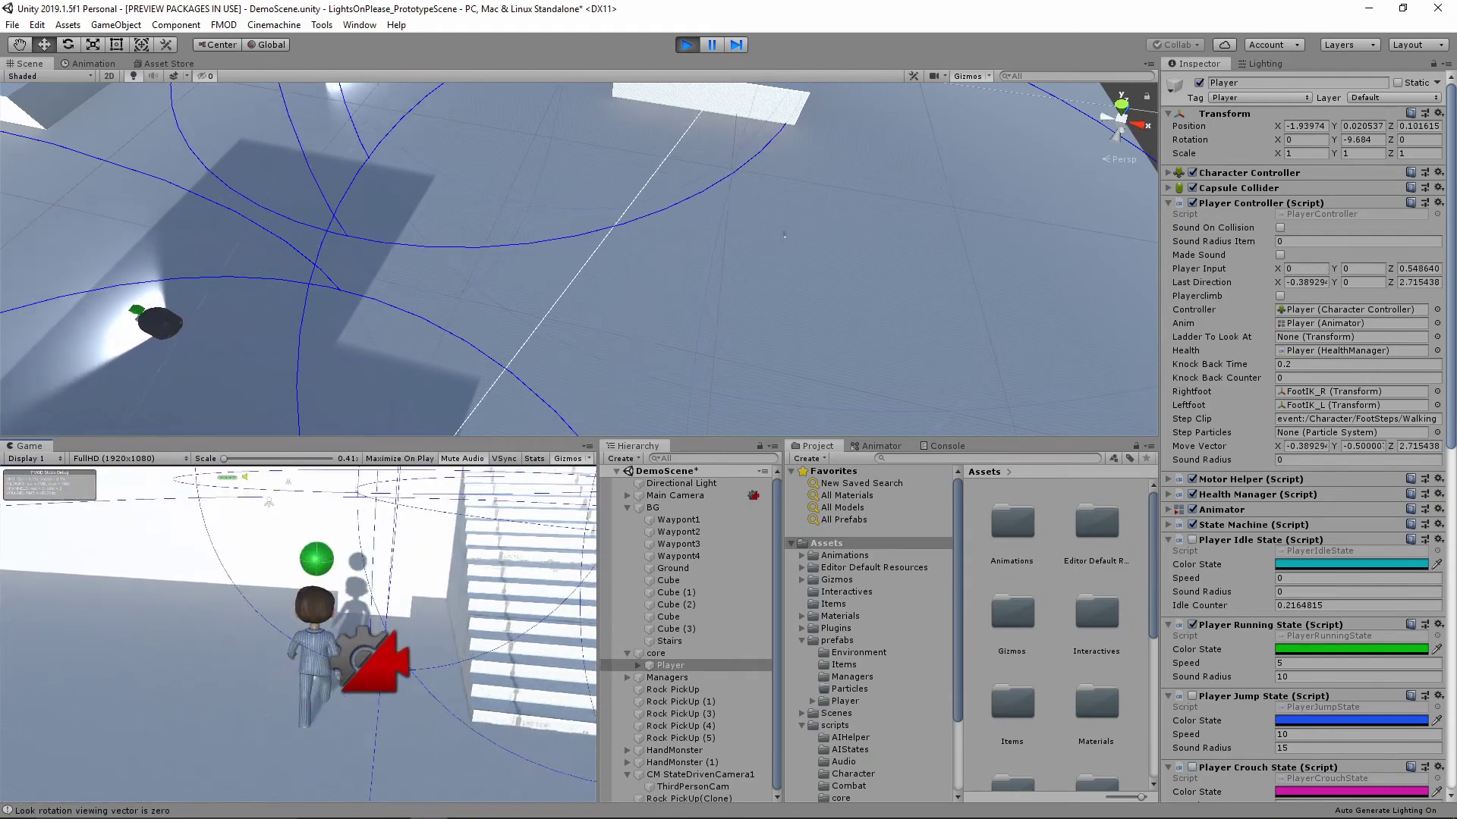
{"action": "key", "text": "d"}
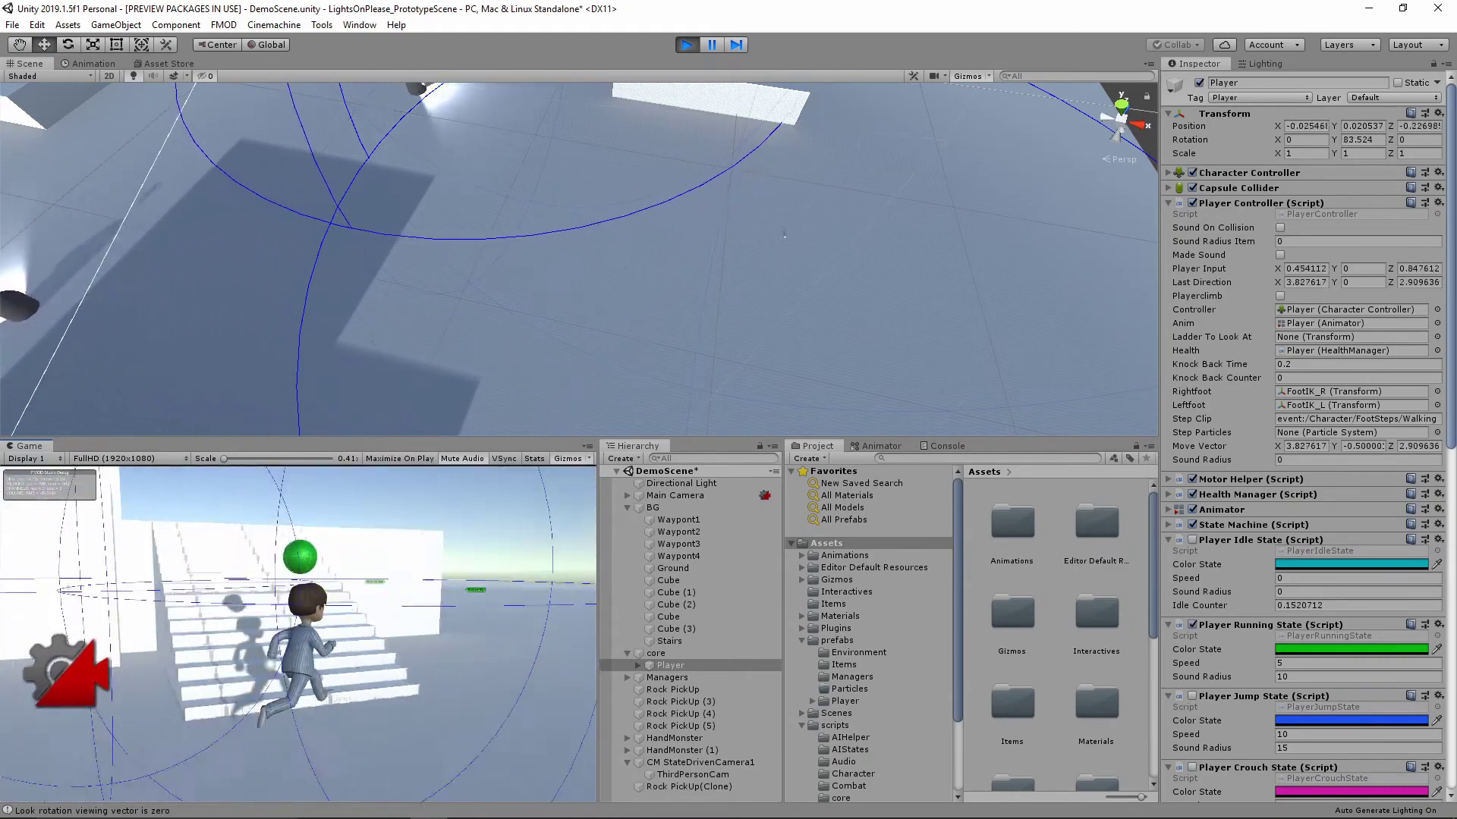
{"action": "key", "text": "w"}
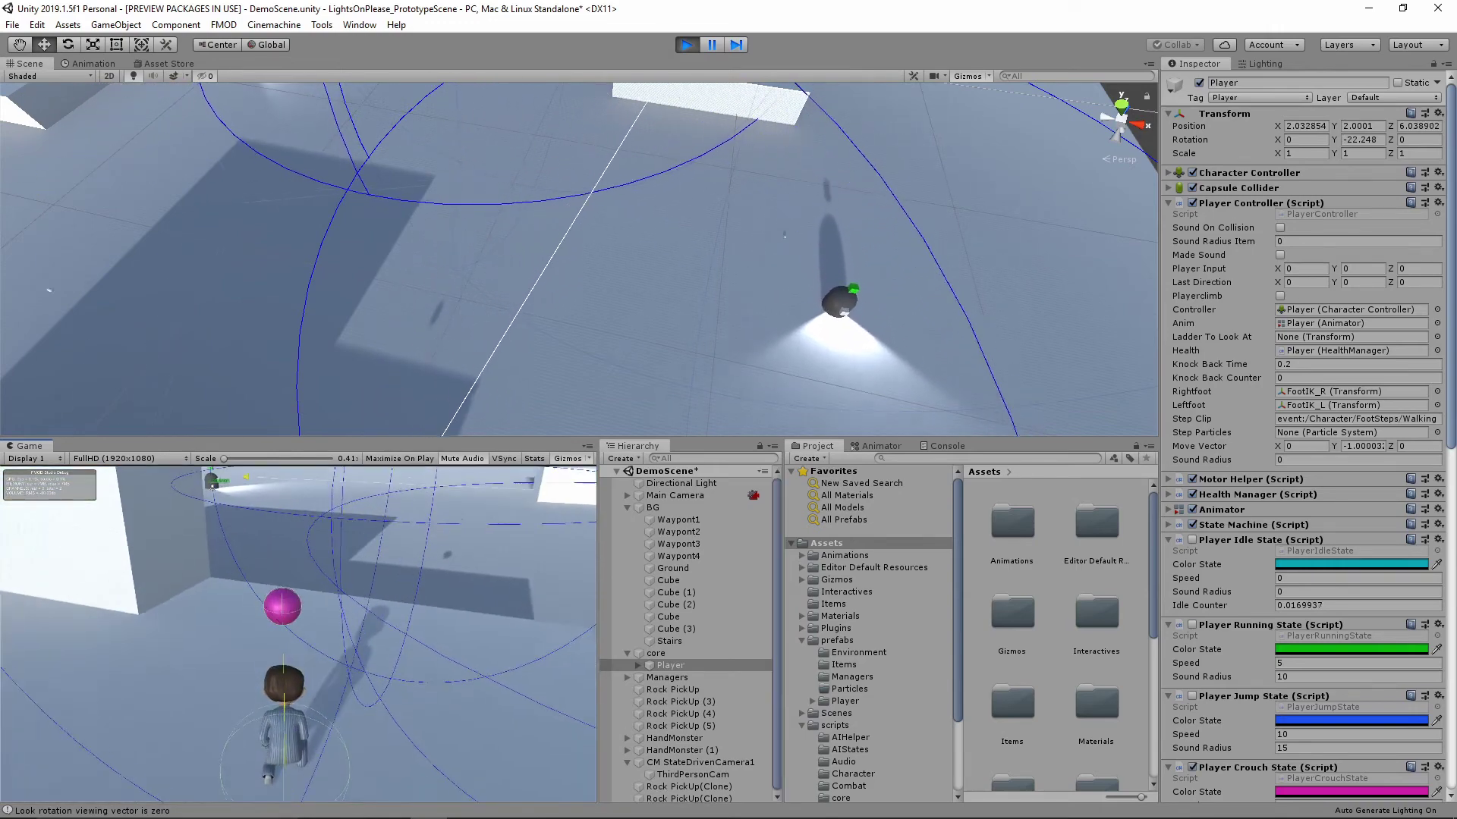
{"action": "key", "text": "a"}
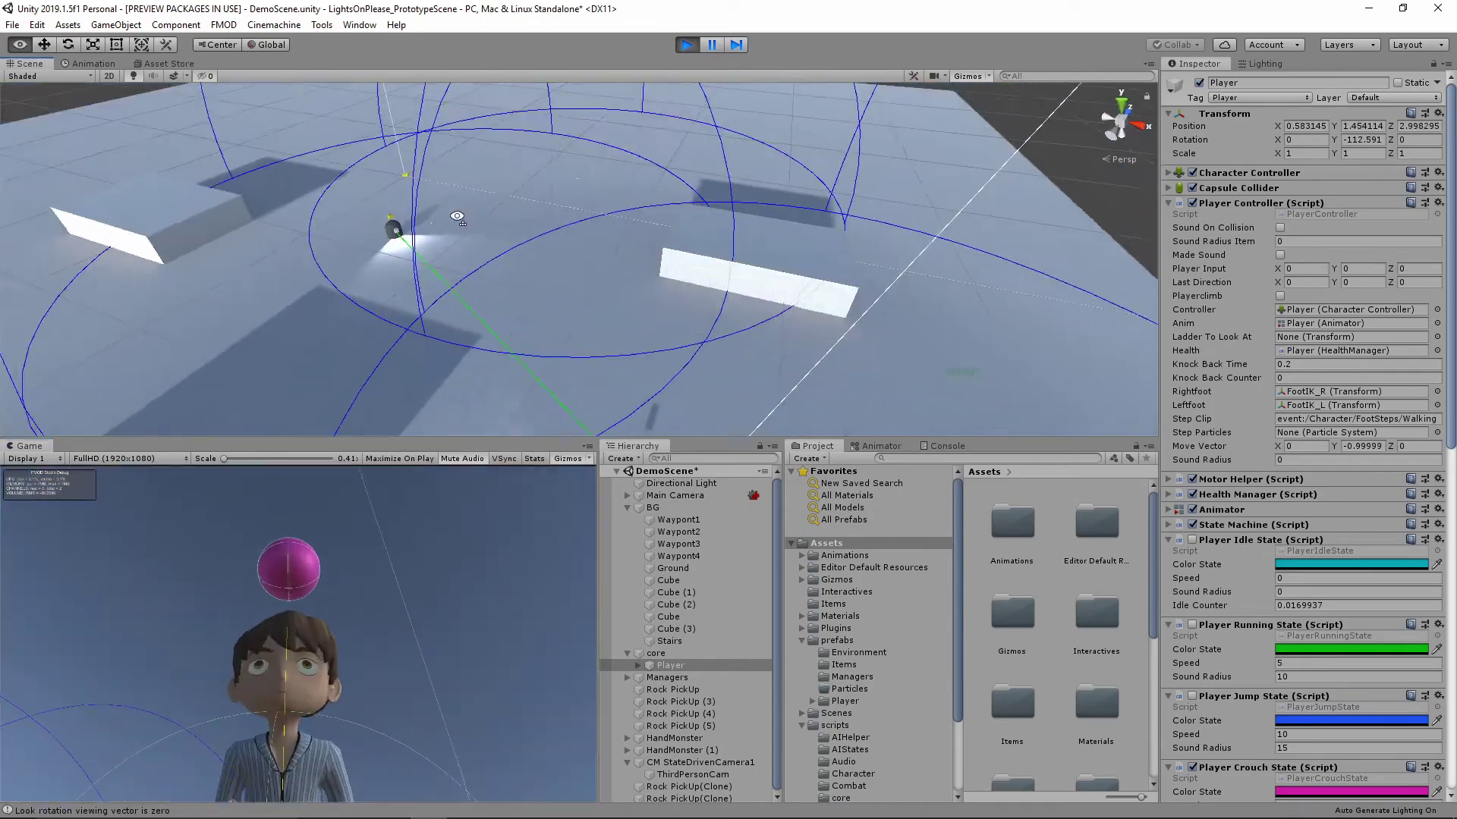
{"action": "mouse_move", "coordinate": [785, 235]}
{"action": "right_mouse_down"}
{"action": "mouse_move", "coordinate": [406, 184]}
{"action": "mouse_move", "coordinate": [475, 255]}
{"action": "mouse_move", "coordinate": [217, 338]}
{"action": "mouse_move", "coordinate": [826, 237]}
{"action": "mouse_move", "coordinate": [549, 255]}
{"action": "right_mouse_up"}
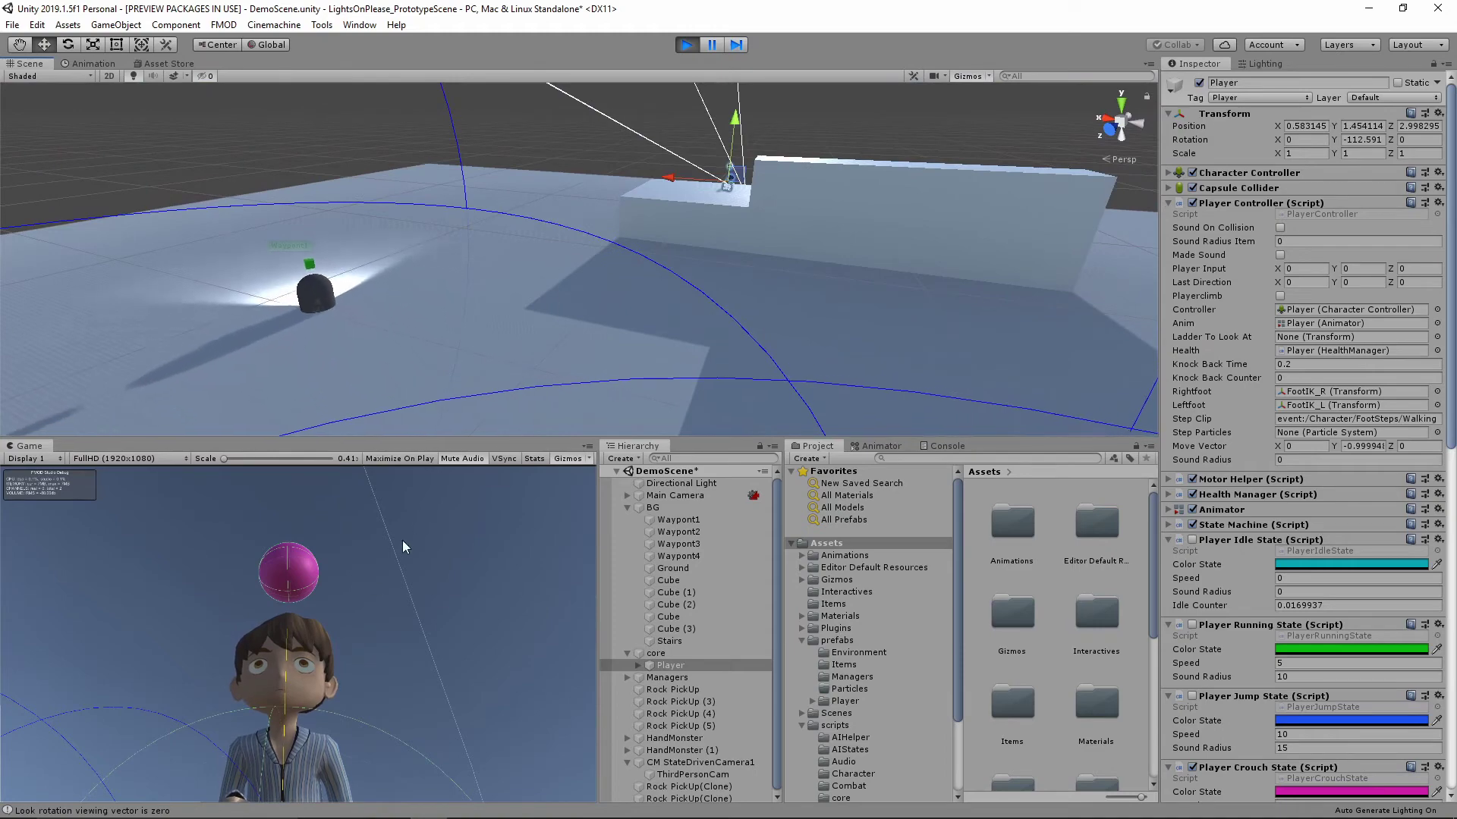
{"action": "left_click", "coordinate": [334, 559]}
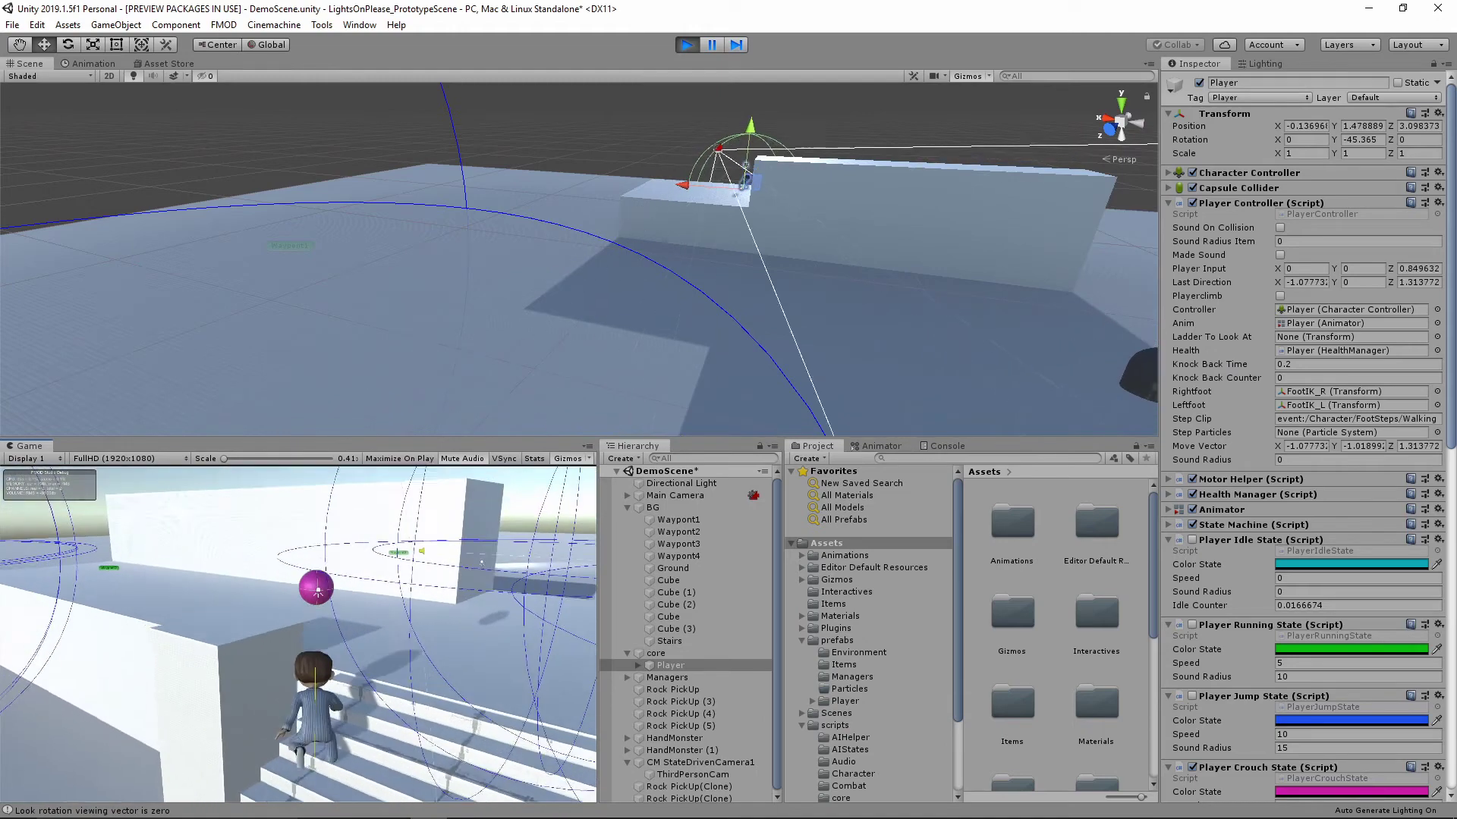
Move the player along the ledge and jump while the Scene view watches the monsters
{"action": "mouse_move", "coordinate": [683, 288]}
{"action": "right_mouse_down"}
{"action": "mouse_move", "coordinate": [744, 296]}
{"action": "mouse_move", "coordinate": [785, 349]}
{"action": "right_mouse_up"}
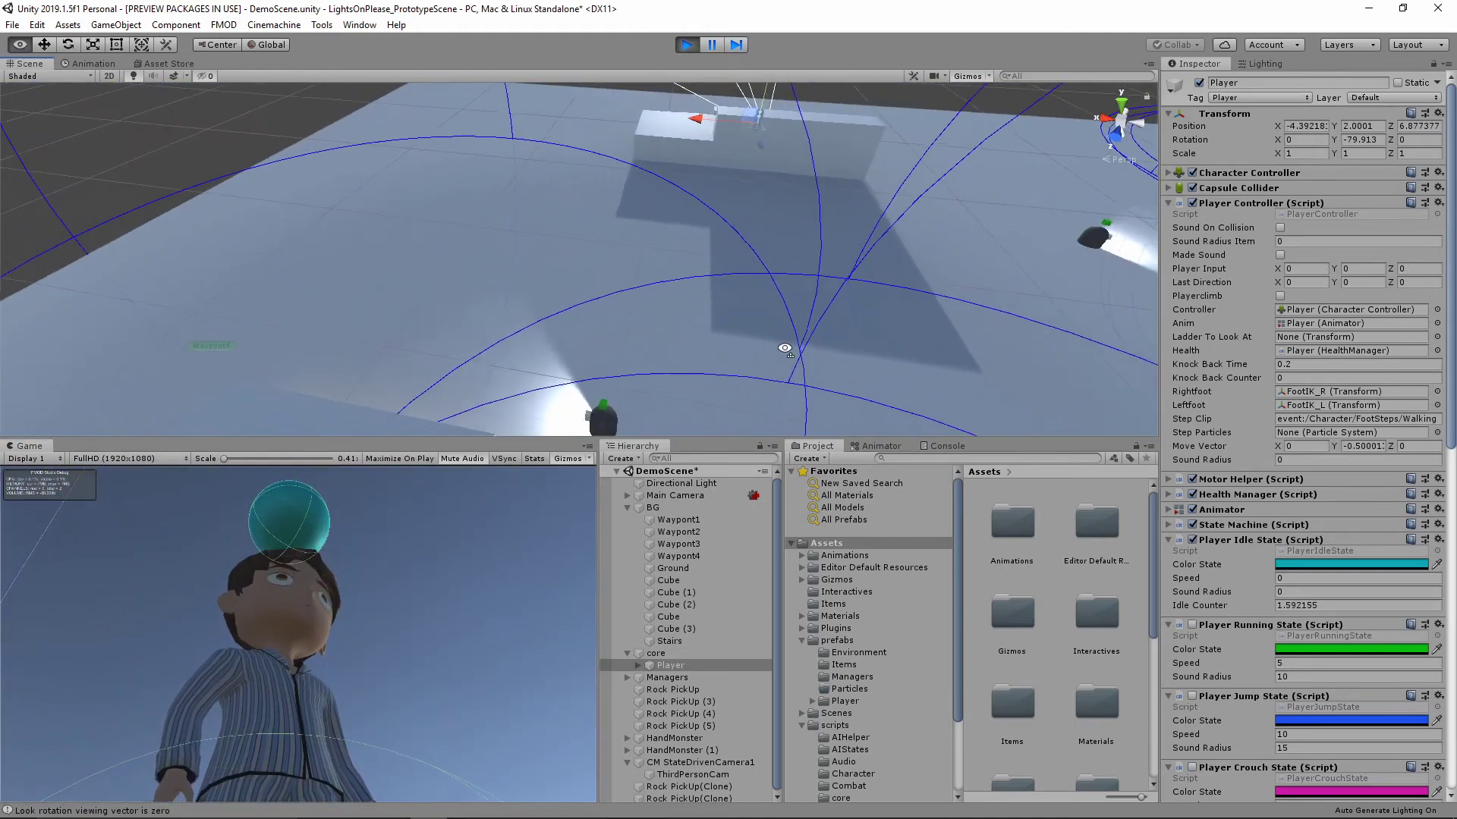
{"action": "key", "text": "s"}
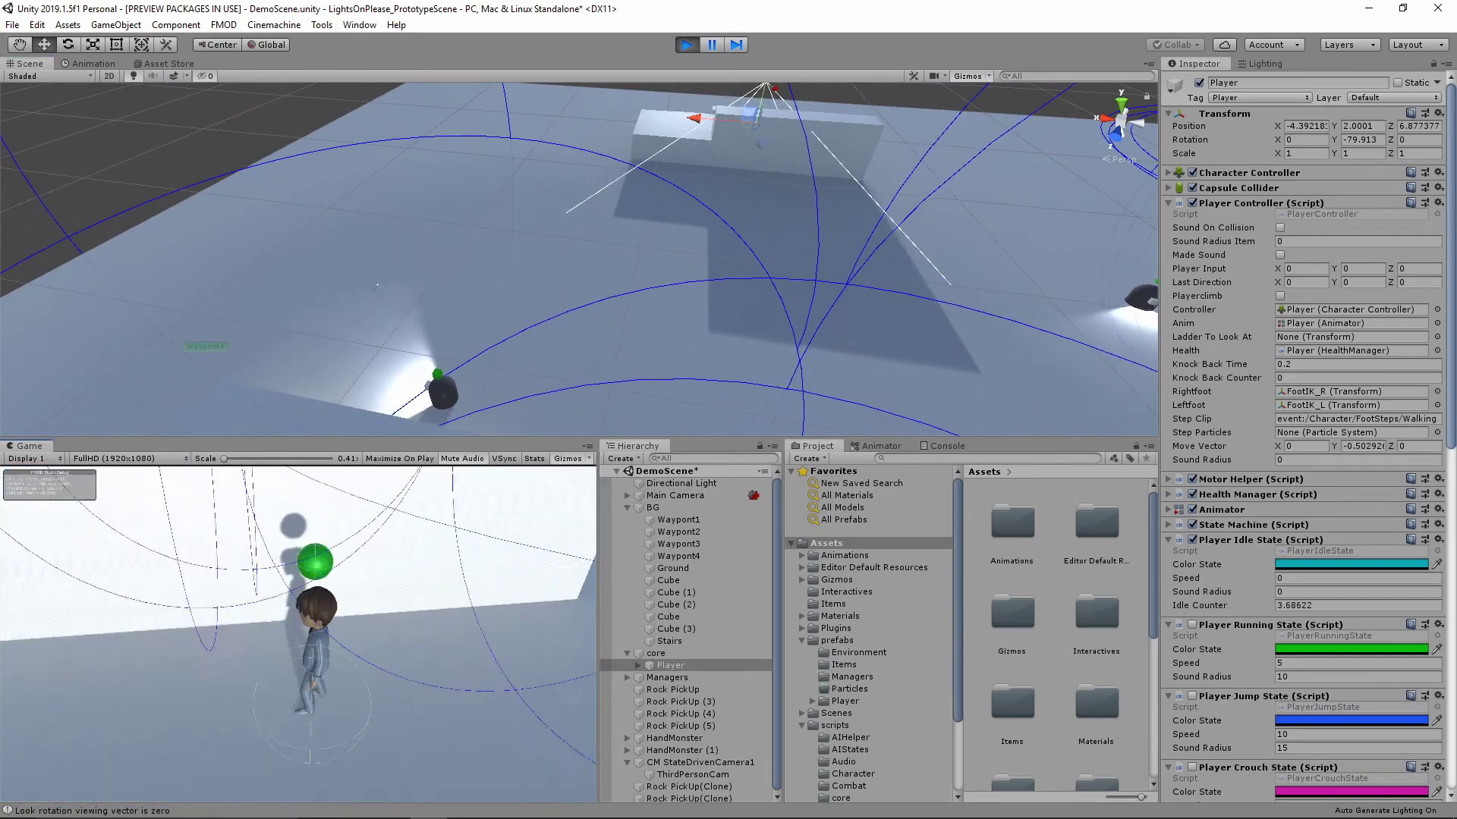
{"action": "mouse_move", "coordinate": [728, 288]}
{"action": "right_mouse_down"}
{"action": "mouse_move", "coordinate": [753, 282]}
{"action": "mouse_move", "coordinate": [539, 424]}
{"action": "right_mouse_up"}
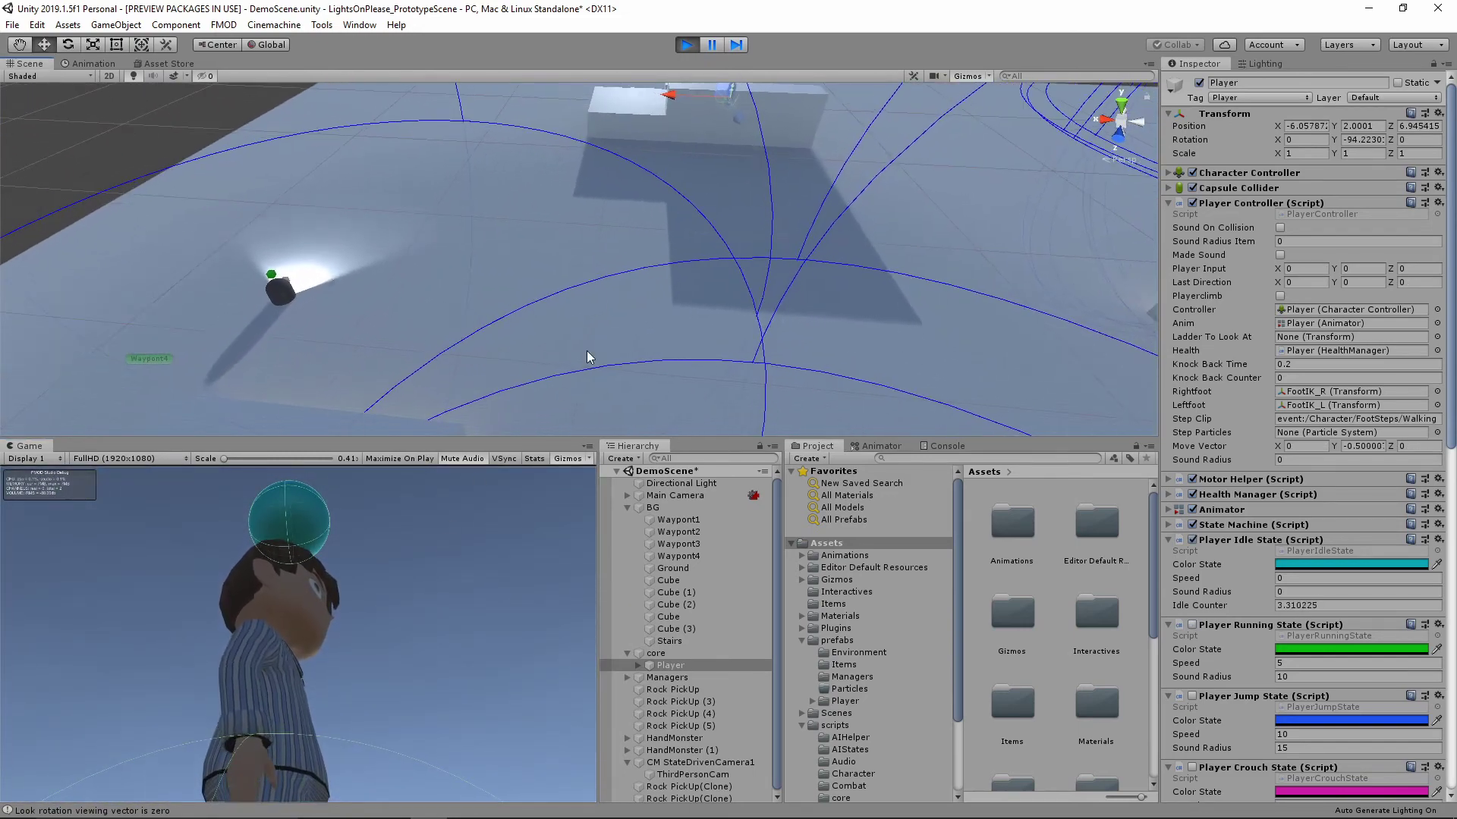
{"action": "right_click_drag", "start_coordinate": [621, 260], "coordinate": [608, 238]}
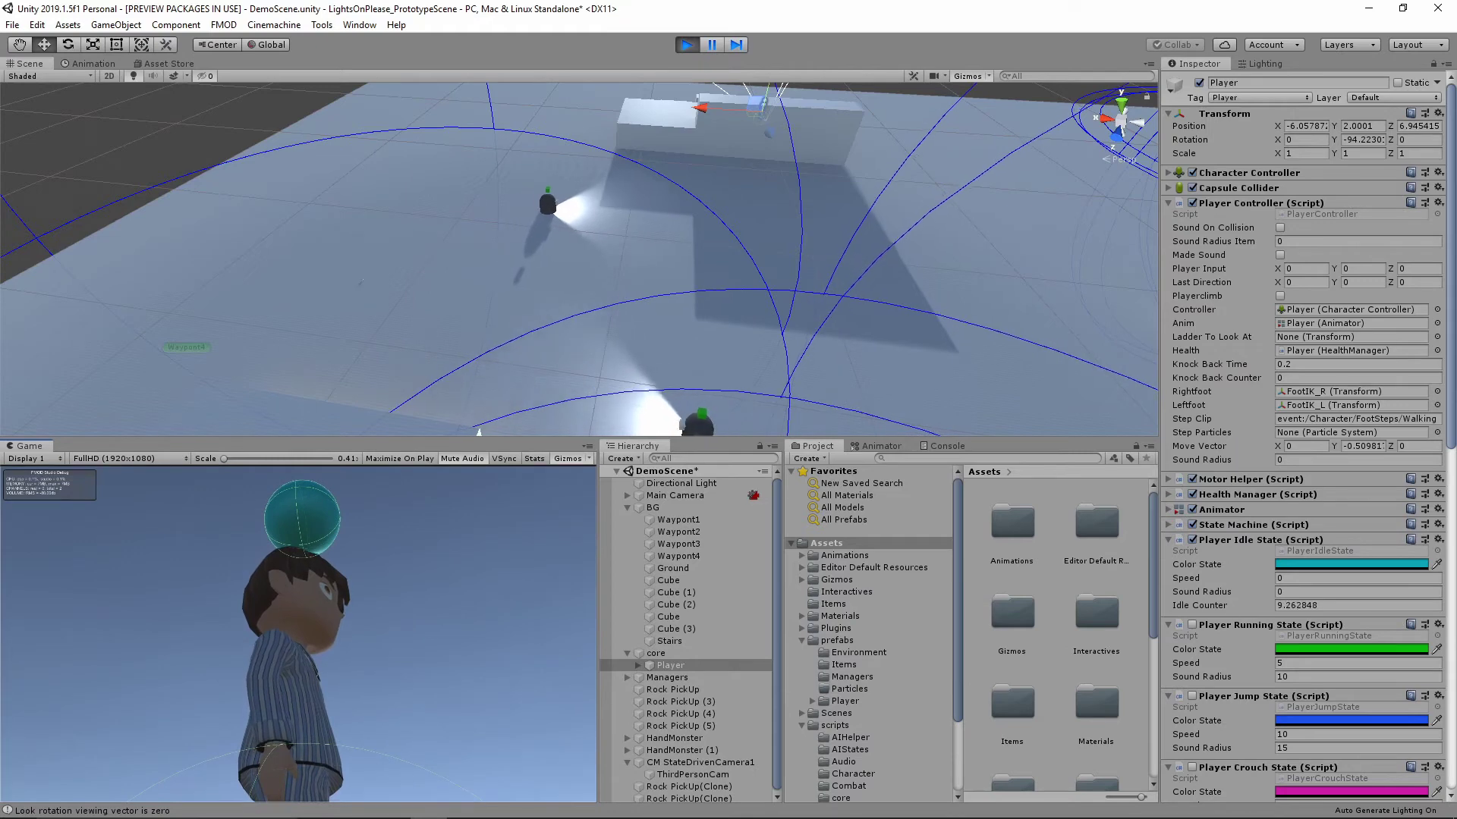
{"action": "key", "text": "space"}
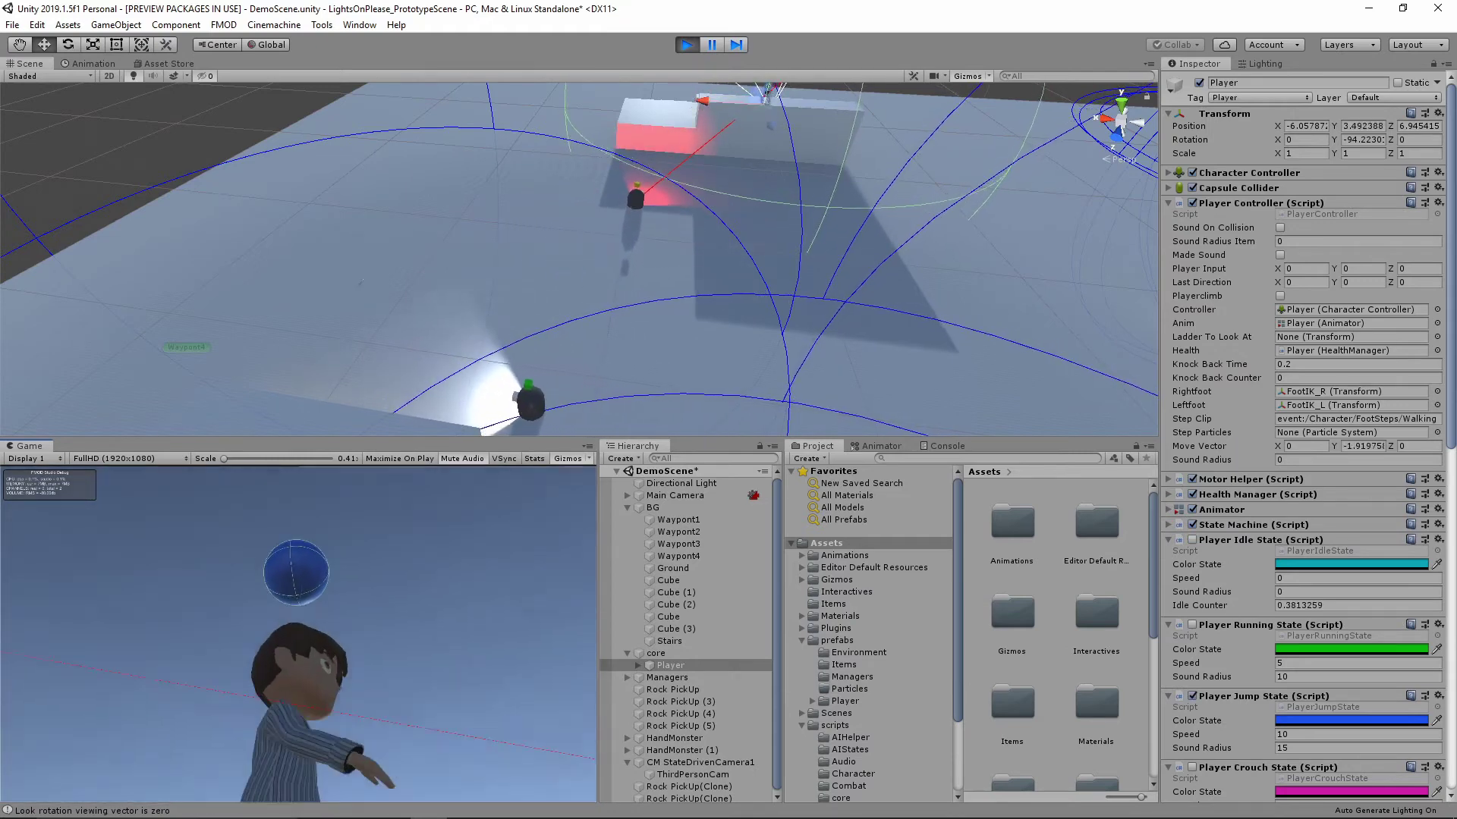
Walk the player left, forward and right off the stairs onto the open floor
{"action": "key", "text": "a"}
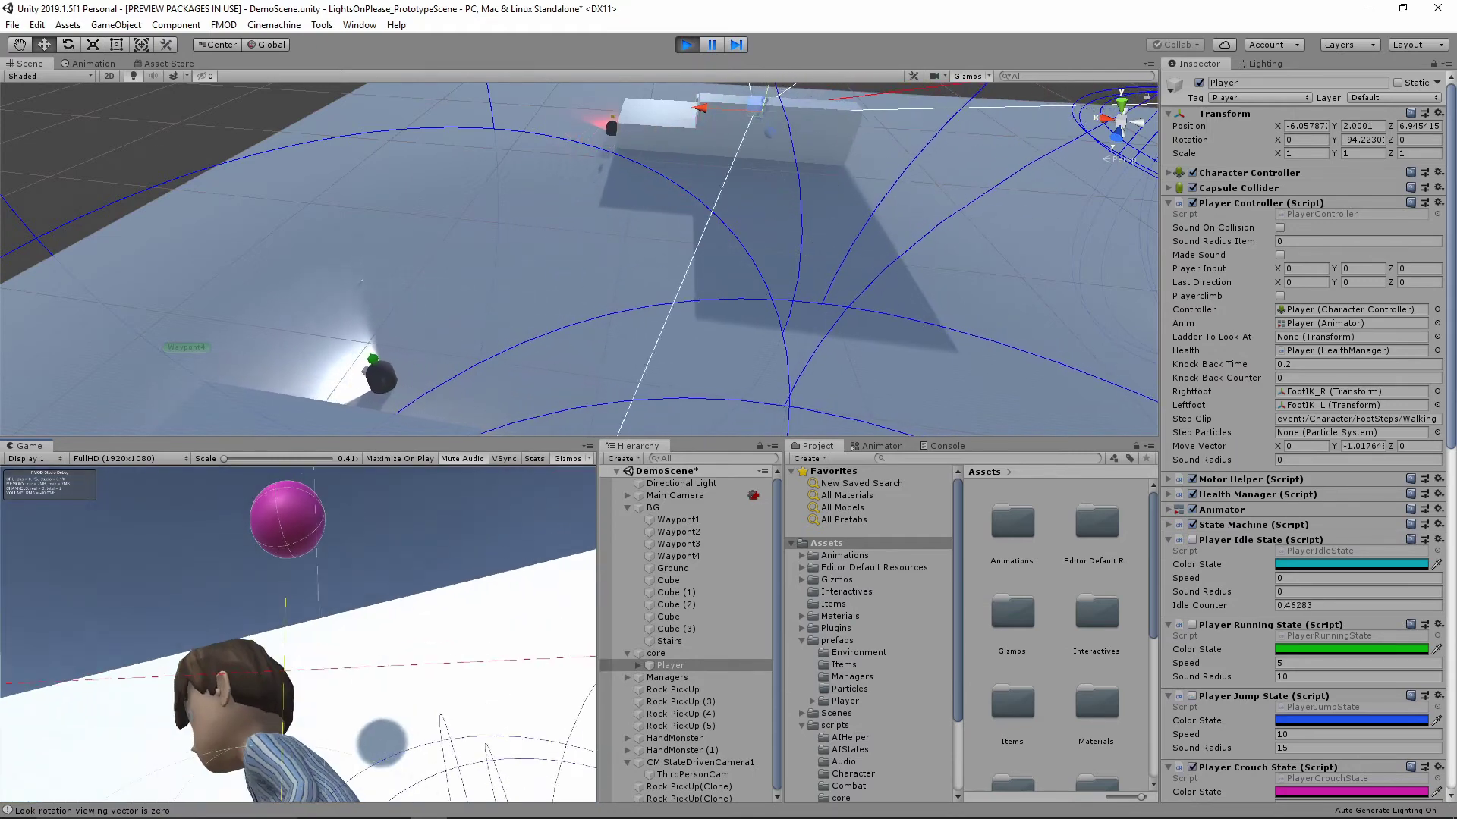
{"action": "key", "text": "w"}
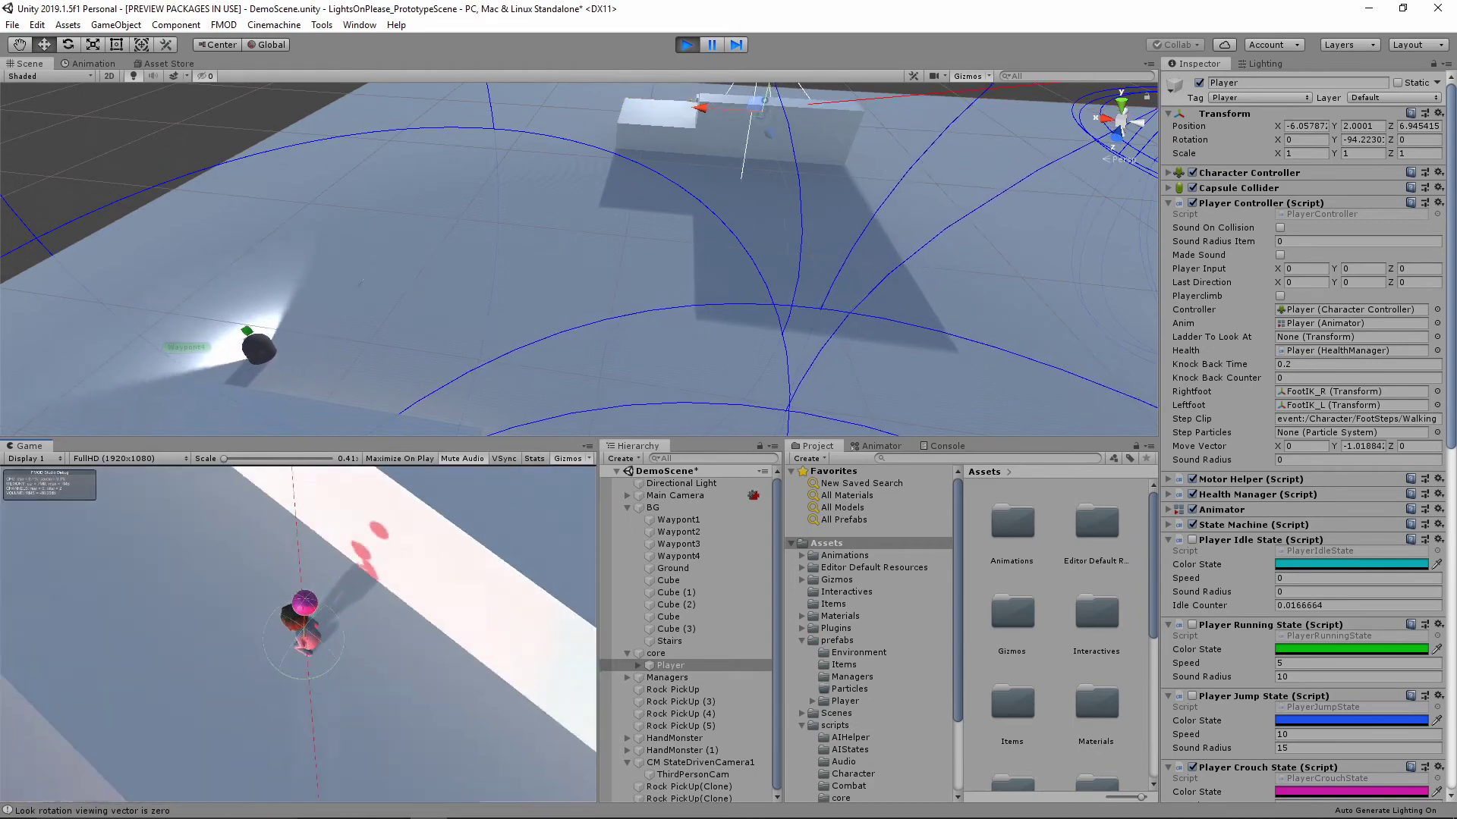
{"action": "key", "text": "w"}
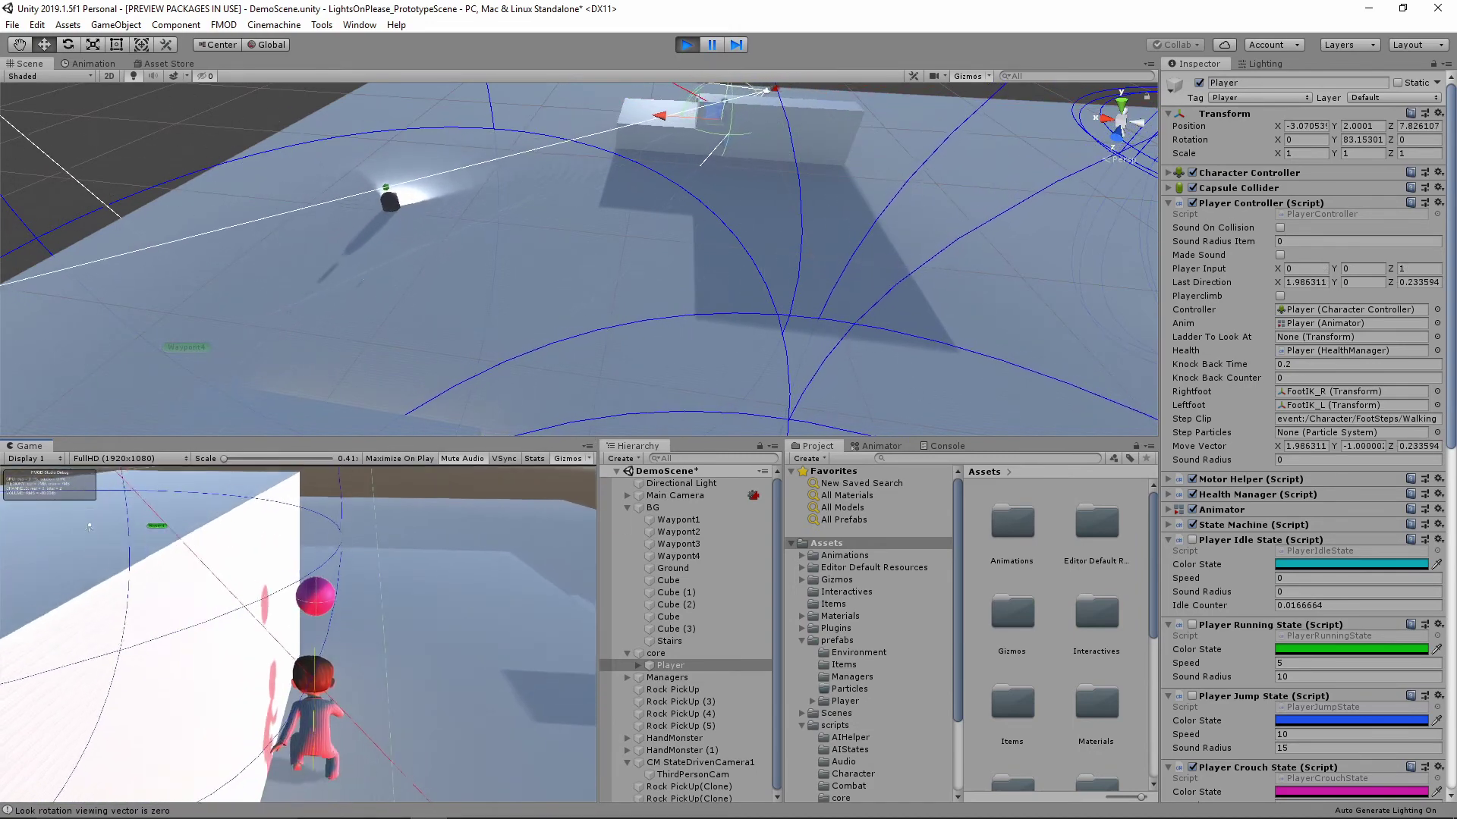
{"action": "key", "text": "d"}
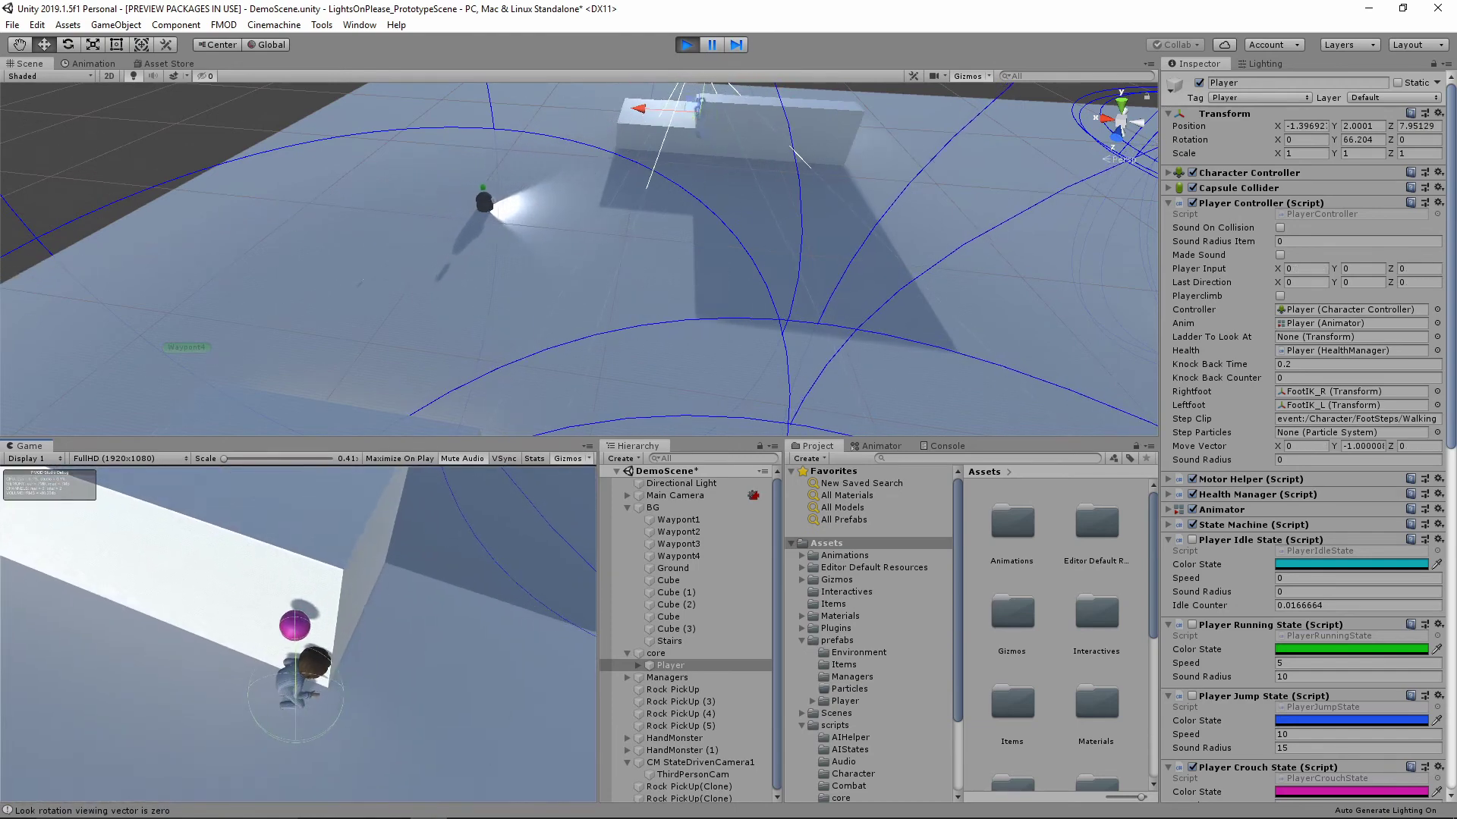
{"action": "mouse_move", "coordinate": [775, 261]}
{"action": "left_mouse_down", "text": "alt"}
{"action": "mouse_move", "coordinate": [782, 174]}
{"action": "mouse_move", "coordinate": [1022, 155]}
{"action": "left_mouse_up", "text": "alt"}
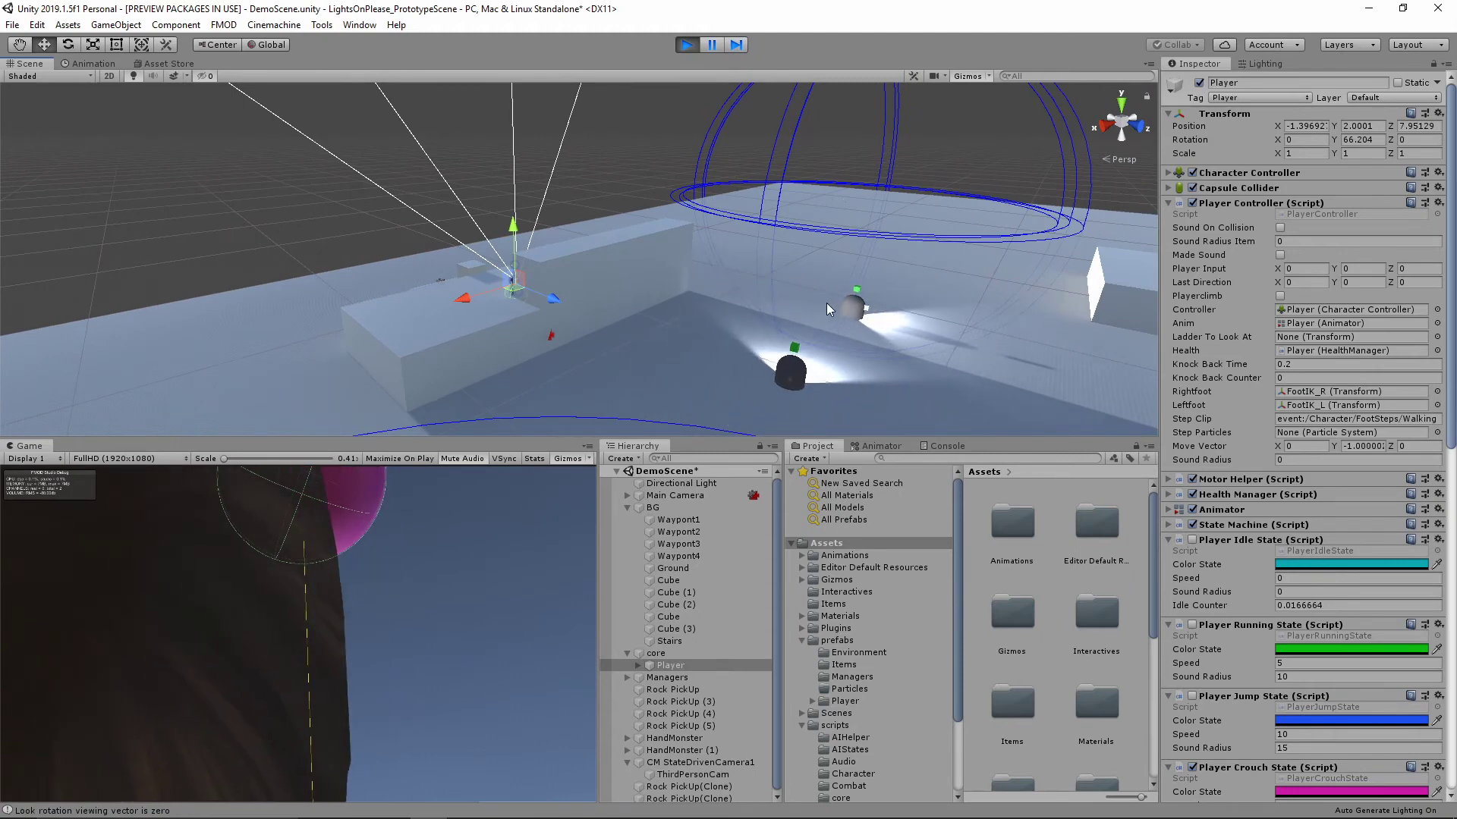
Orbit the Scene view around the level, ending on a downward look at the idle player and enemies
{"action": "left_click_drag", "start_coordinate": [839, 308], "coordinate": [880, 306], "text": "alt"}
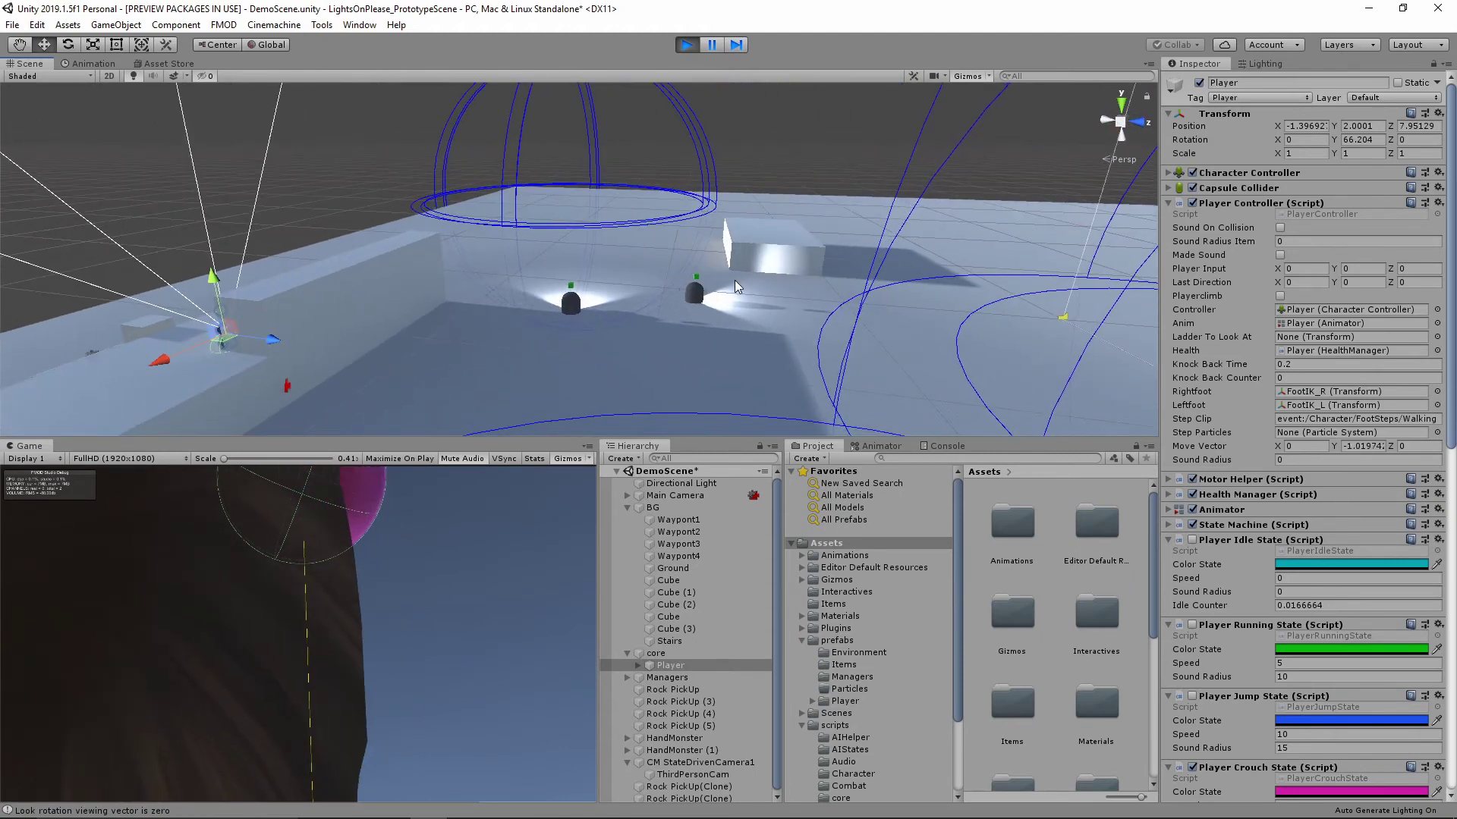
{"action": "mouse_move", "coordinate": [736, 286]}
{"action": "left_mouse_down", "text": "alt"}
{"action": "mouse_move", "coordinate": [844, 277]}
{"action": "mouse_move", "coordinate": [874, 259]}
{"action": "left_mouse_up", "text": "alt"}
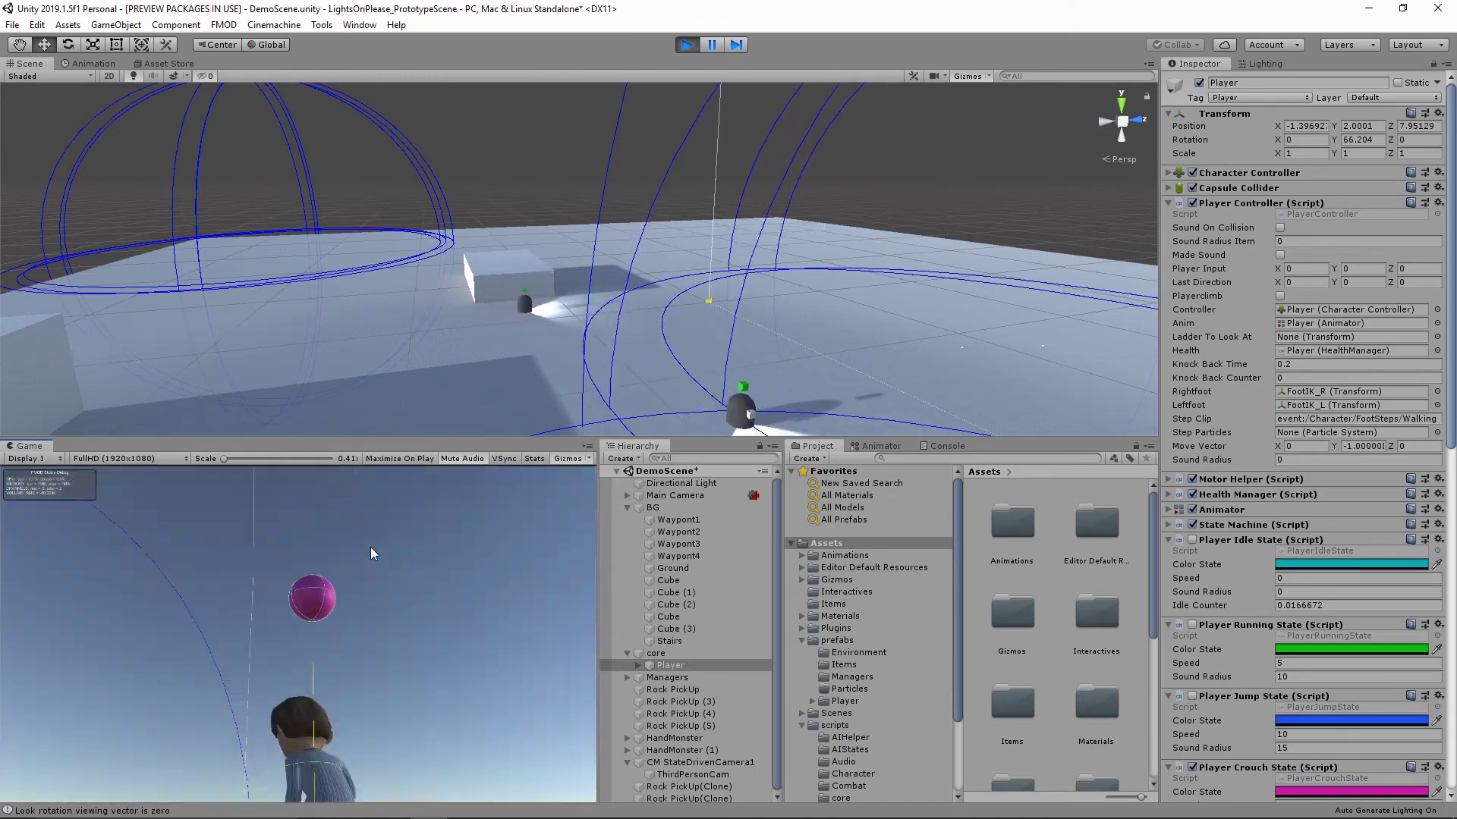
{"action": "mouse_move", "coordinate": [576, 341]}
{"action": "left_mouse_down", "text": "alt"}
{"action": "mouse_move", "coordinate": [610, 392]}
{"action": "mouse_move", "coordinate": [414, 571]}
{"action": "left_mouse_up", "text": "alt"}
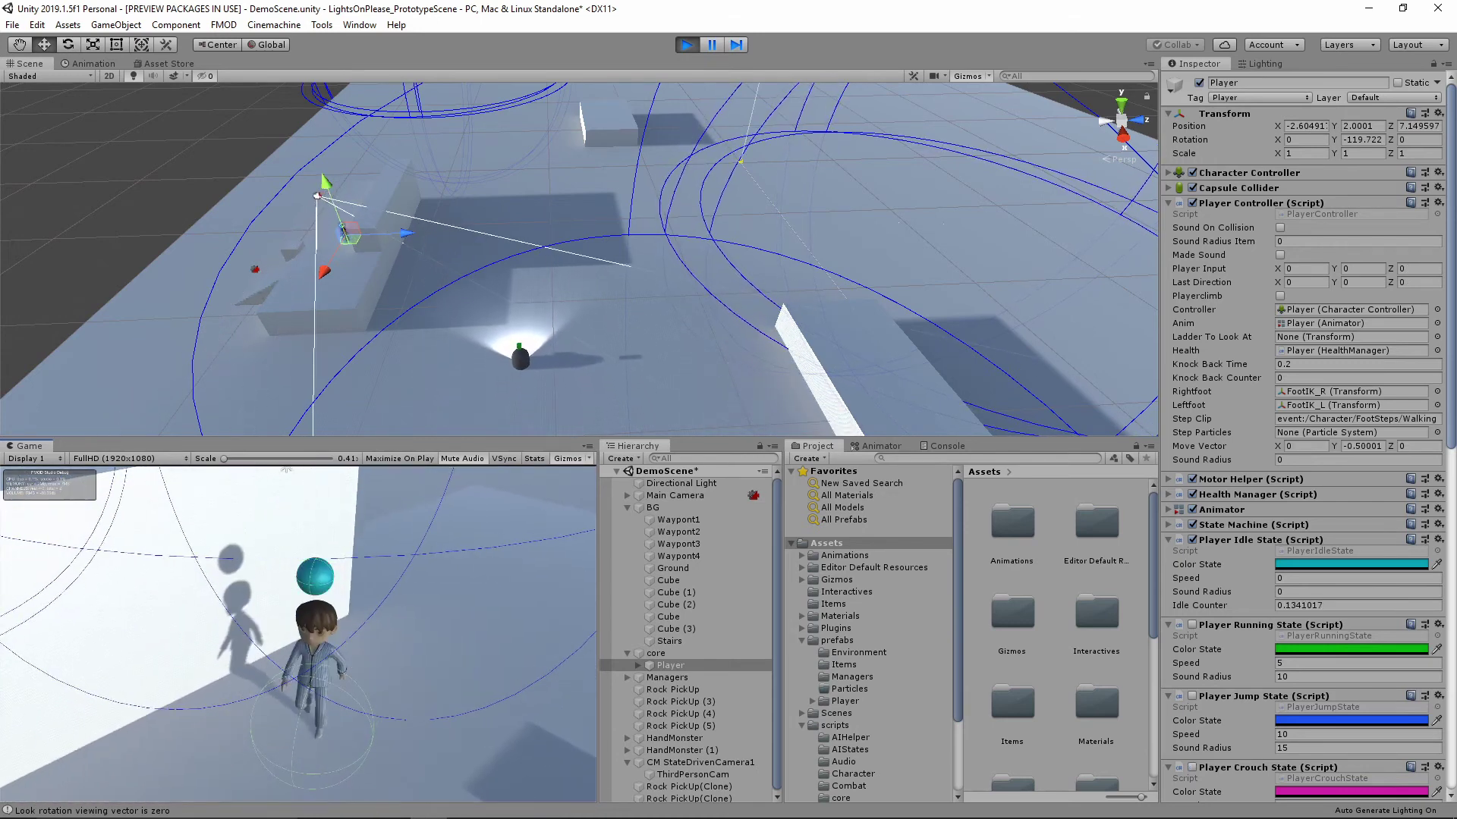
Run the player right, forward, left and back with D, W, A and S, watching its orb turn green
{"action": "key", "text": "d"}
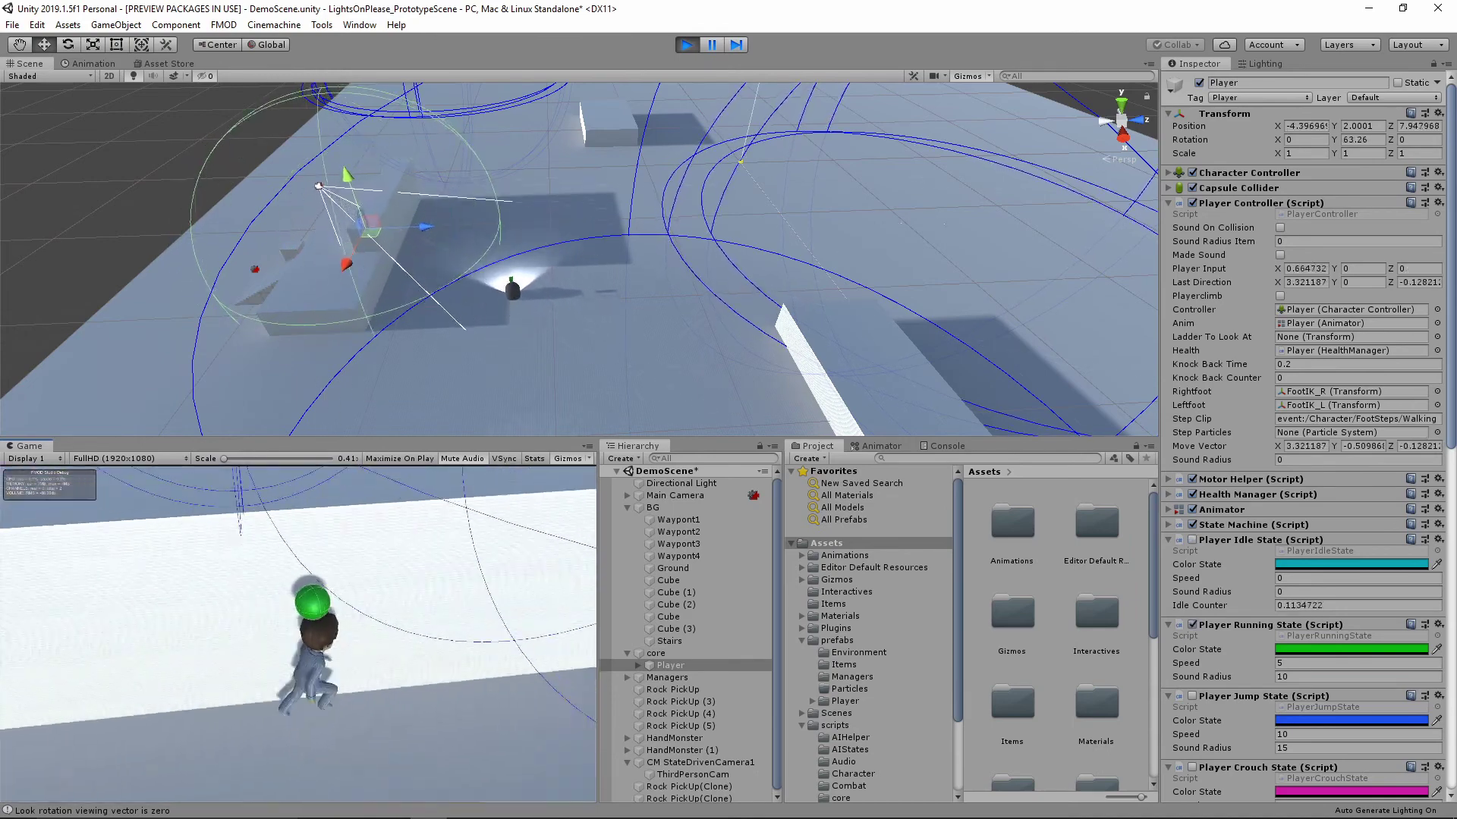
{"action": "key", "text": "w"}
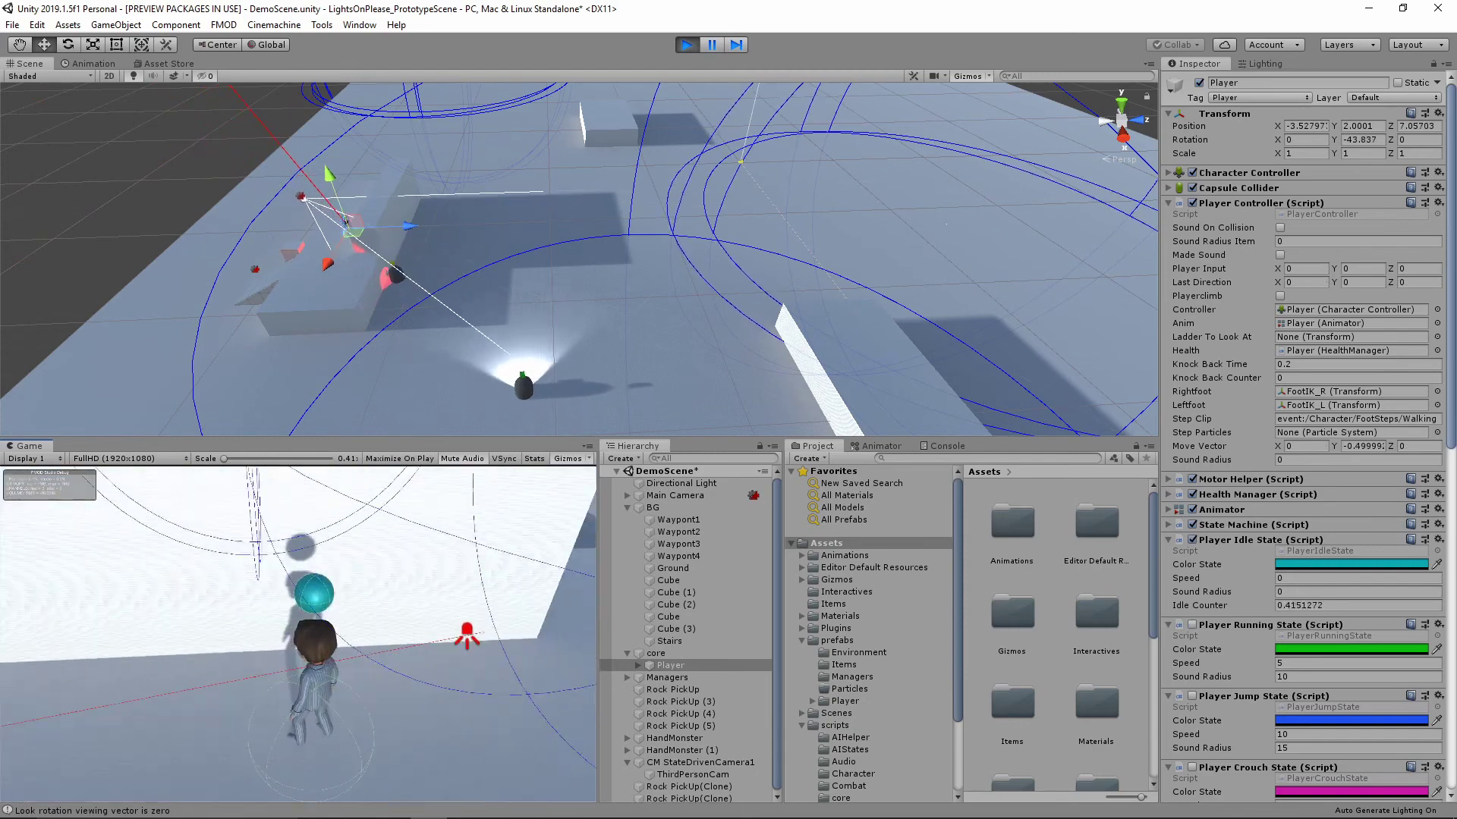
{"action": "mouse_move", "coordinate": [471, 232]}
{"action": "left_mouse_down", "text": "alt"}
{"action": "mouse_move", "coordinate": [389, 210]}
{"action": "mouse_move", "coordinate": [438, 257]}
{"action": "left_mouse_up", "text": "alt"}
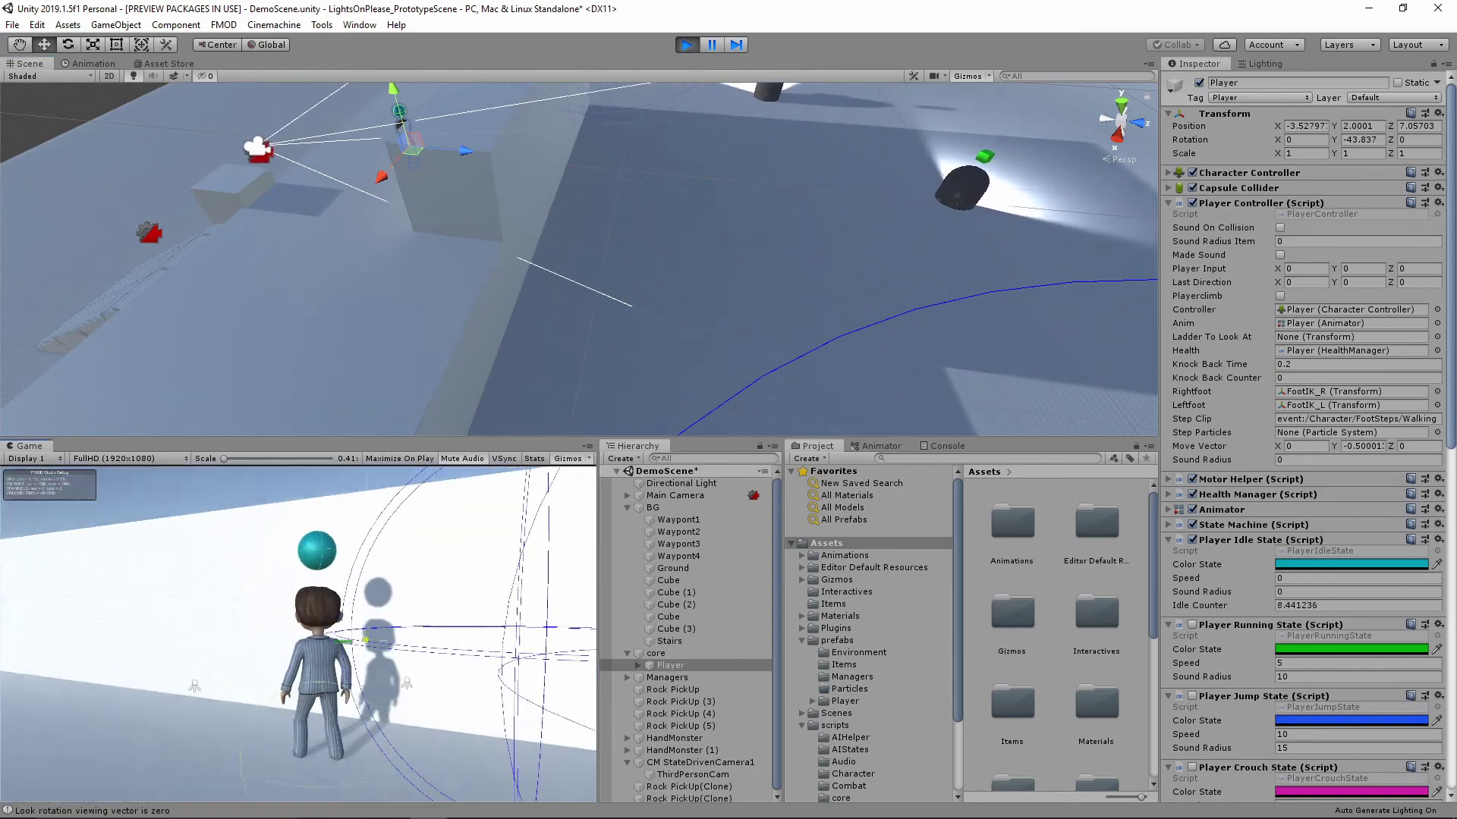
{"action": "key", "text": "a"}
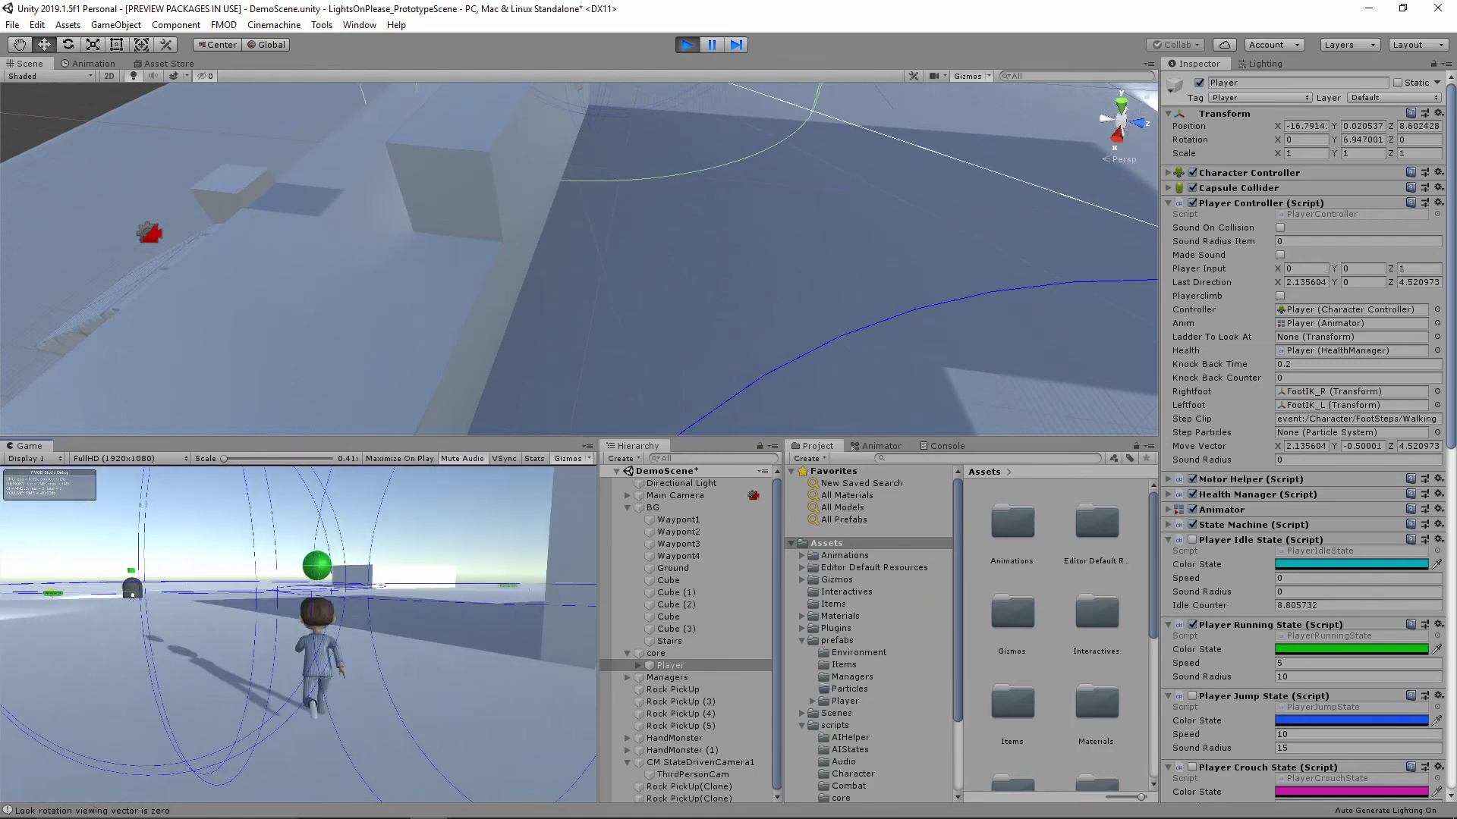
{"action": "key", "text": "s"}
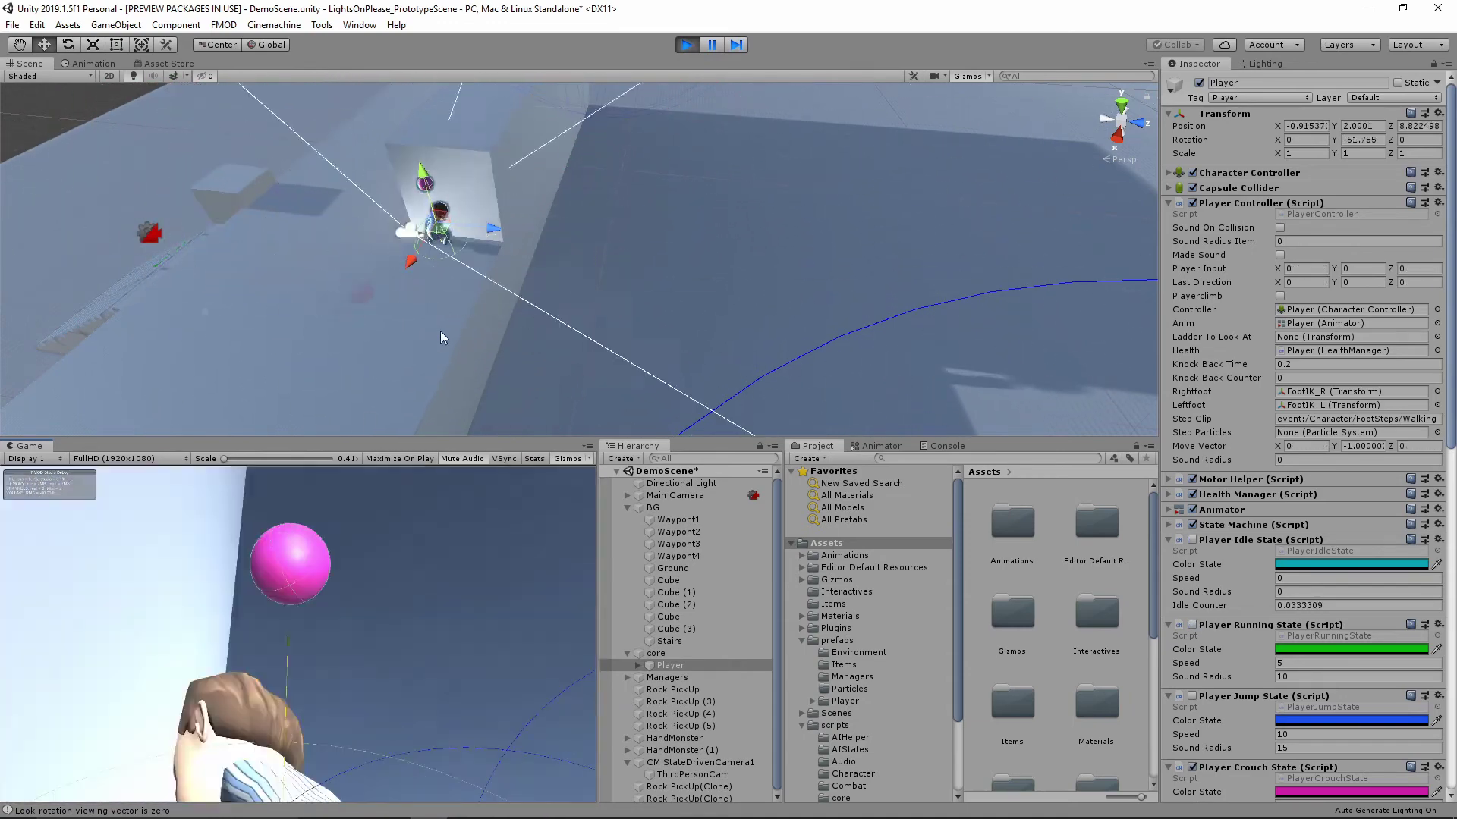
Orbit the Scene view around the lit area to follow the patrolling capsule enemies from several sides
{"action": "right_click_drag", "start_coordinate": [440, 331], "coordinate": [288, 290]}
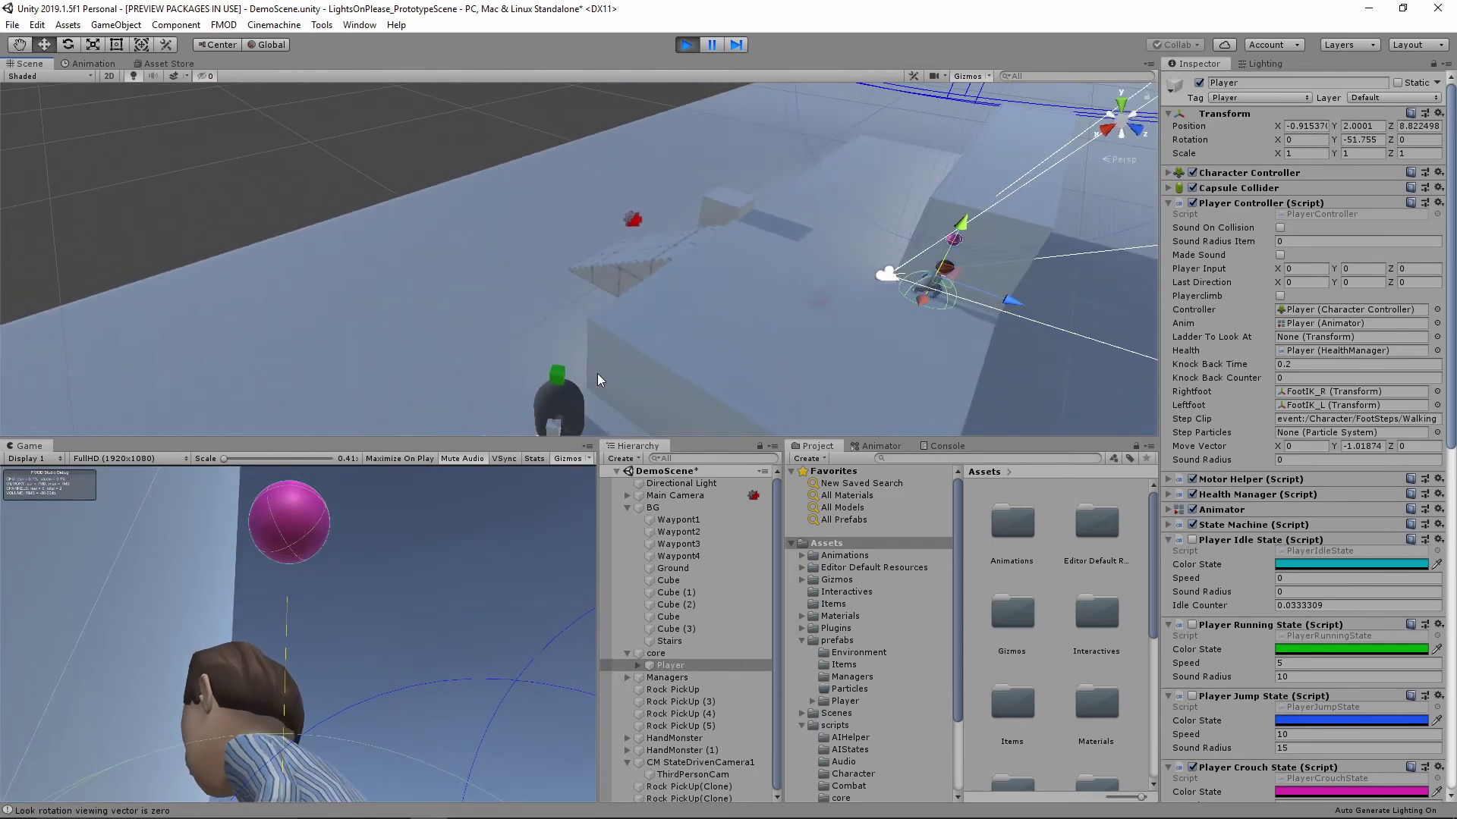
{"action": "right_click_drag", "start_coordinate": [598, 374], "coordinate": [742, 434]}
{"action": "right_click_drag", "start_coordinate": [694, 380], "coordinate": [844, 220]}
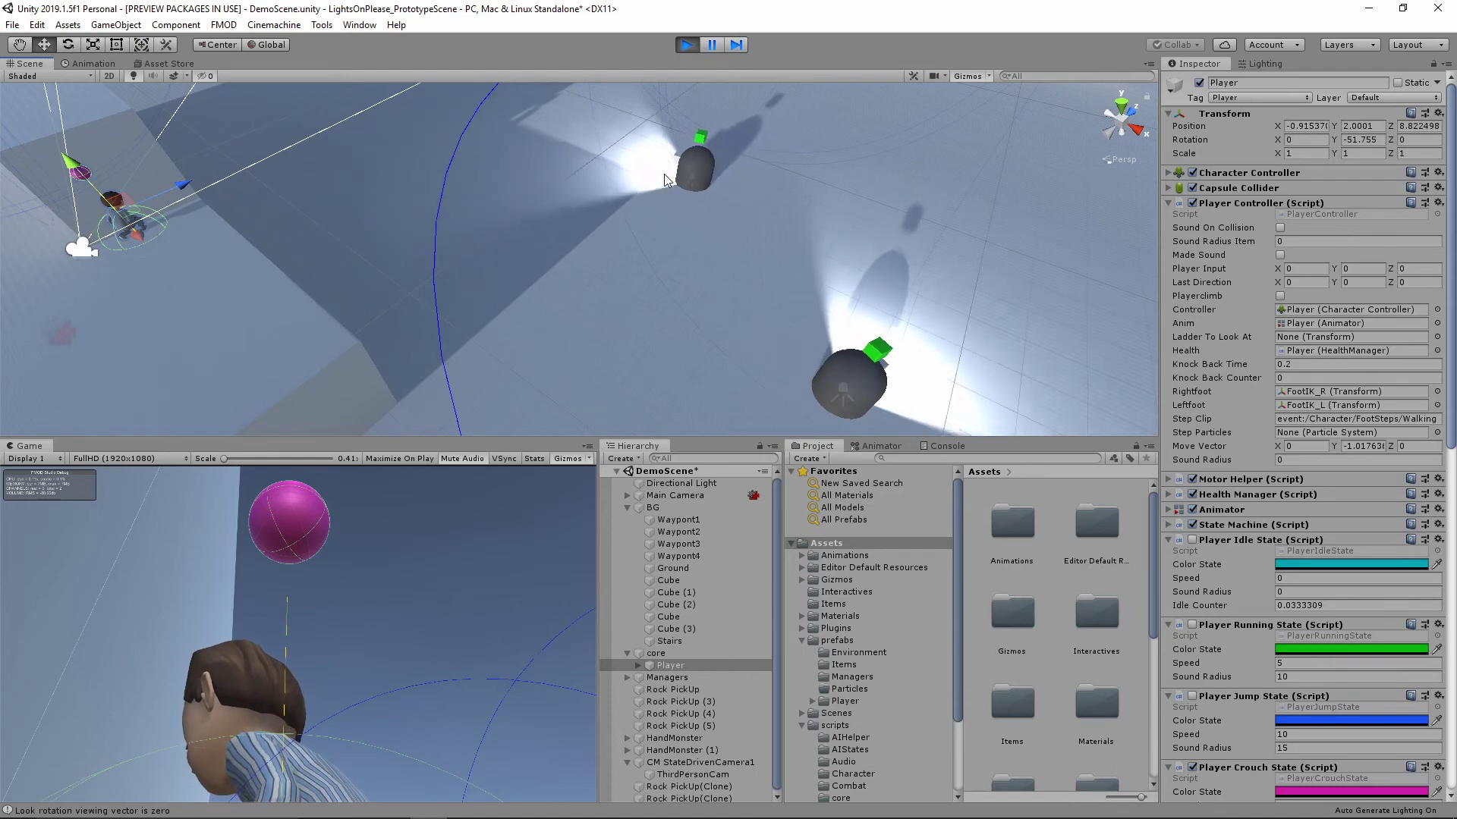
{"action": "right_click_drag", "start_coordinate": [654, 329], "coordinate": [726, 240]}
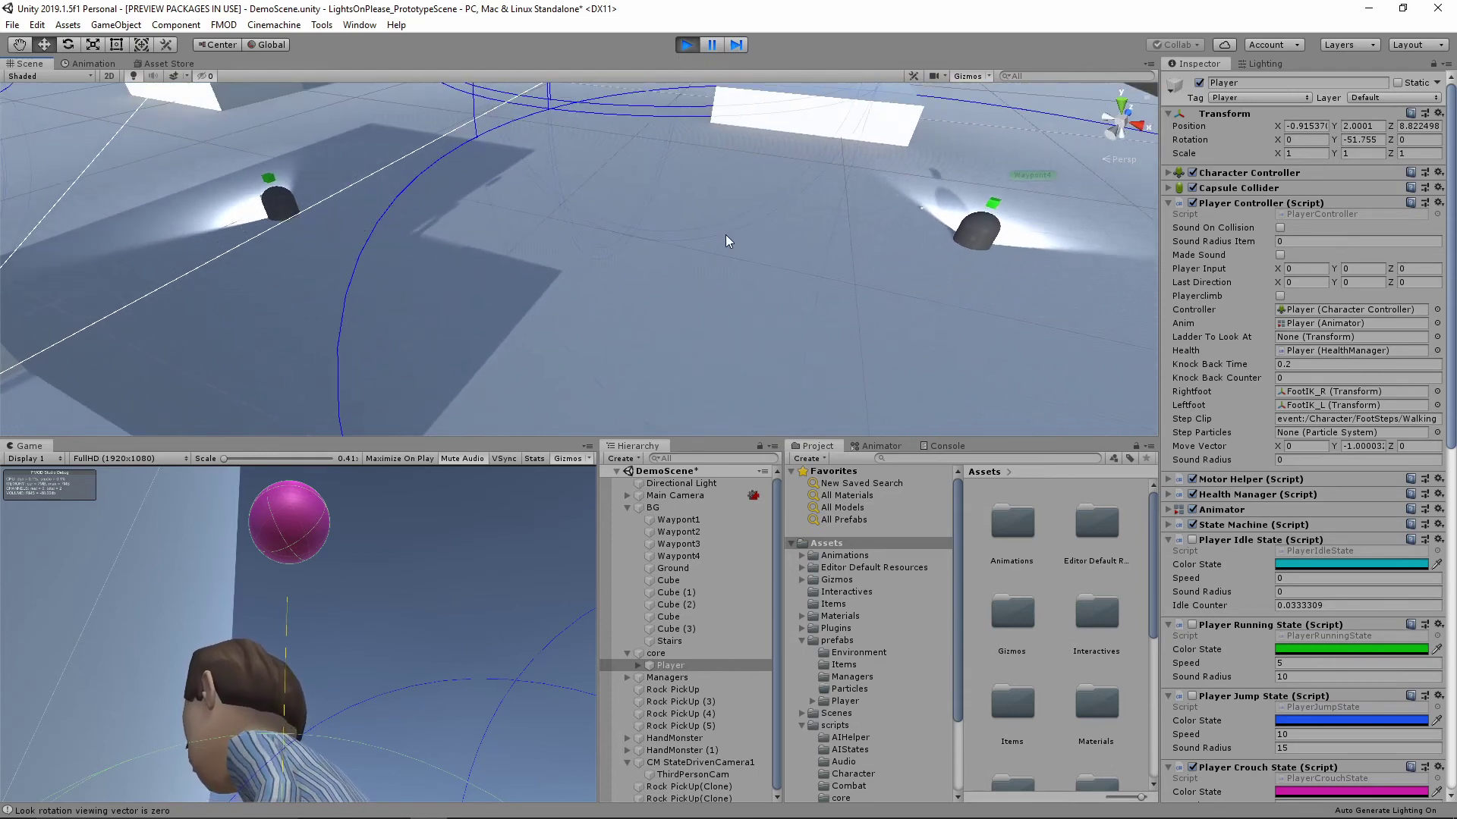
{"action": "left_click_drag", "start_coordinate": [695, 235], "coordinate": [513, 215], "text": "alt"}
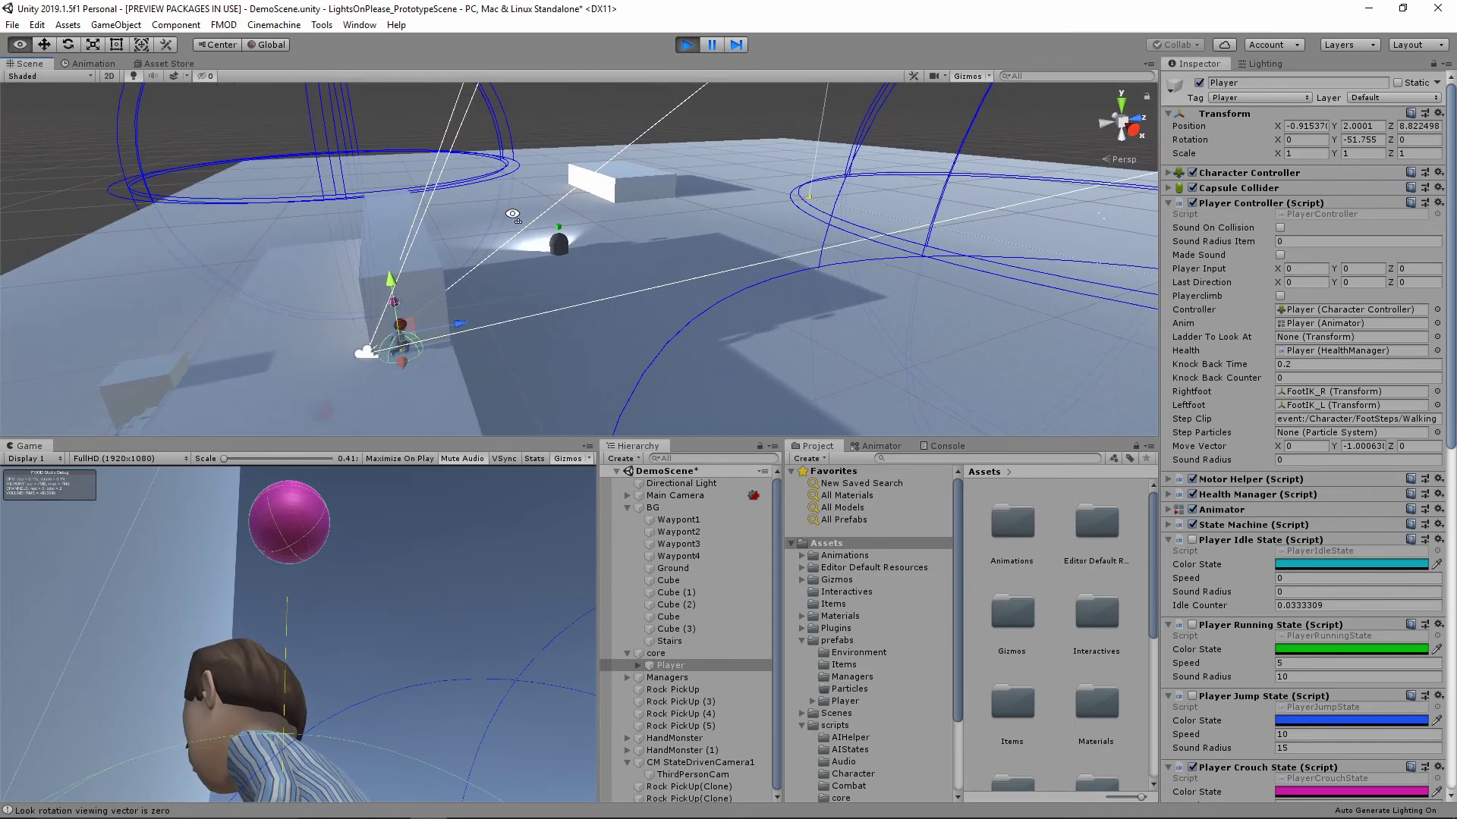
{"action": "right_click_drag", "start_coordinate": [531, 303], "coordinate": [576, 205]}
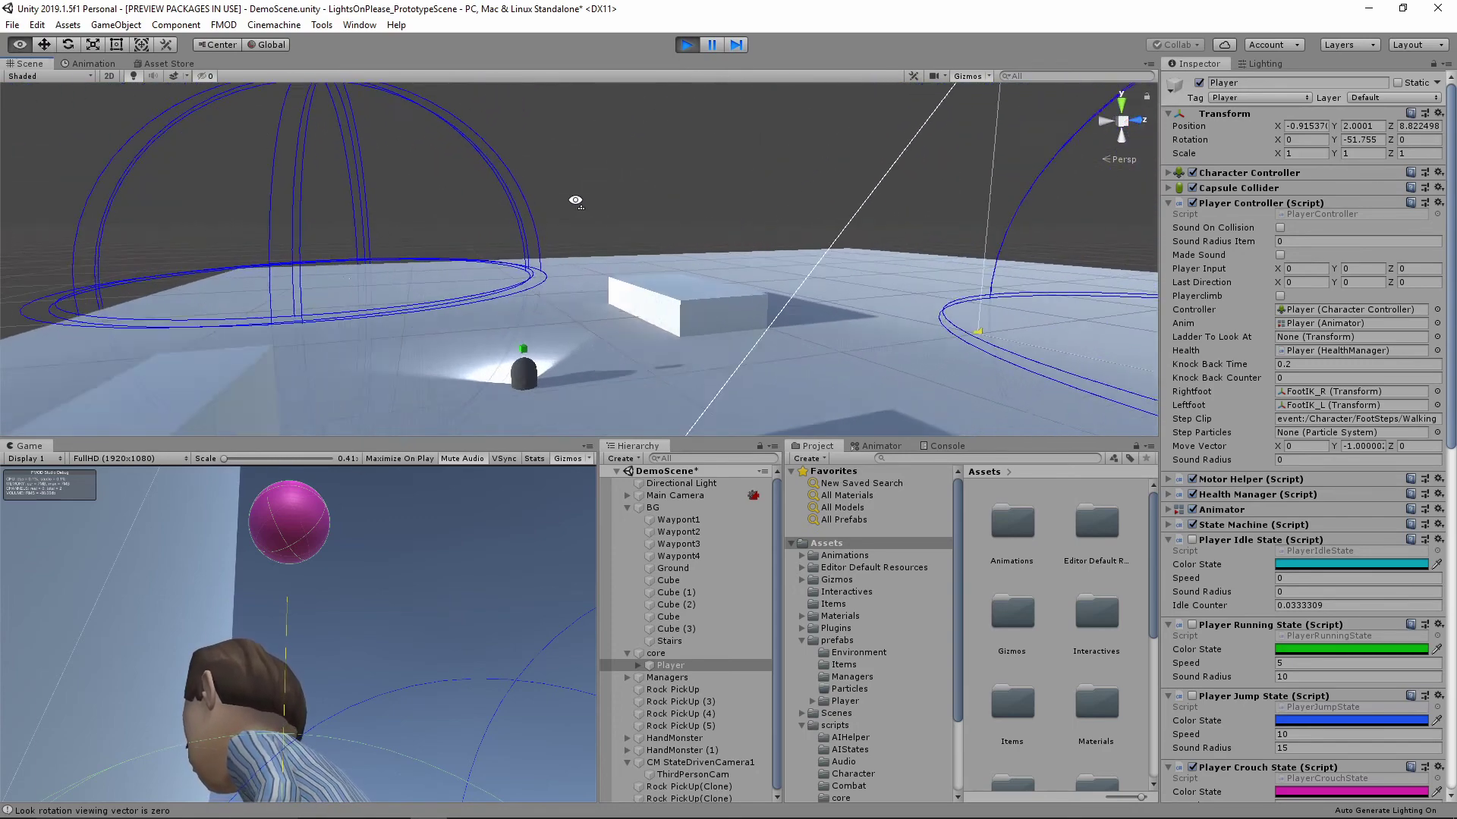
{"action": "left_click_drag", "start_coordinate": [575, 206], "coordinate": [920, 301], "text": "alt"}
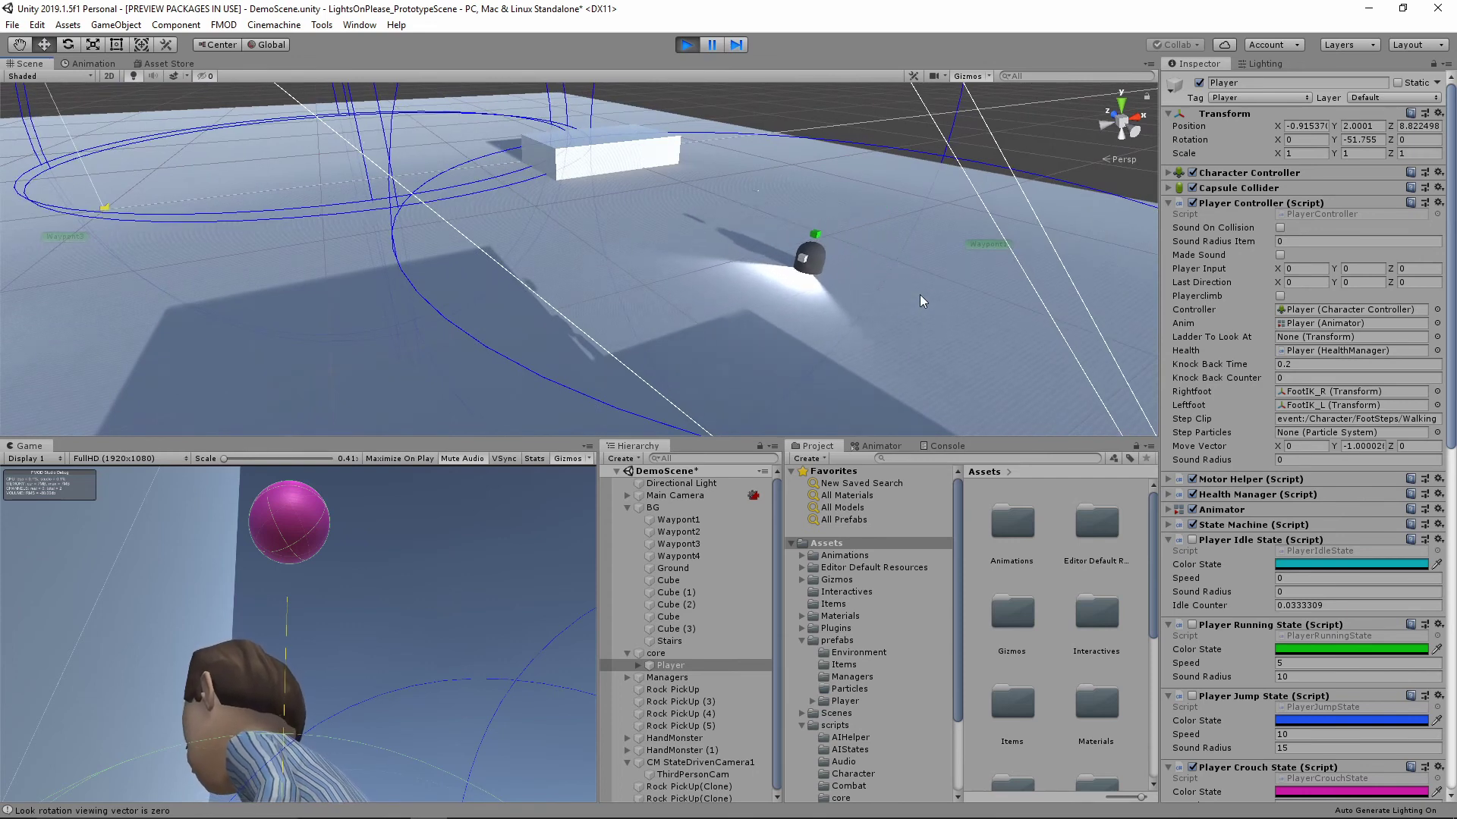
{"action": "left_click_drag", "start_coordinate": [792, 285], "coordinate": [610, 360], "text": "alt"}
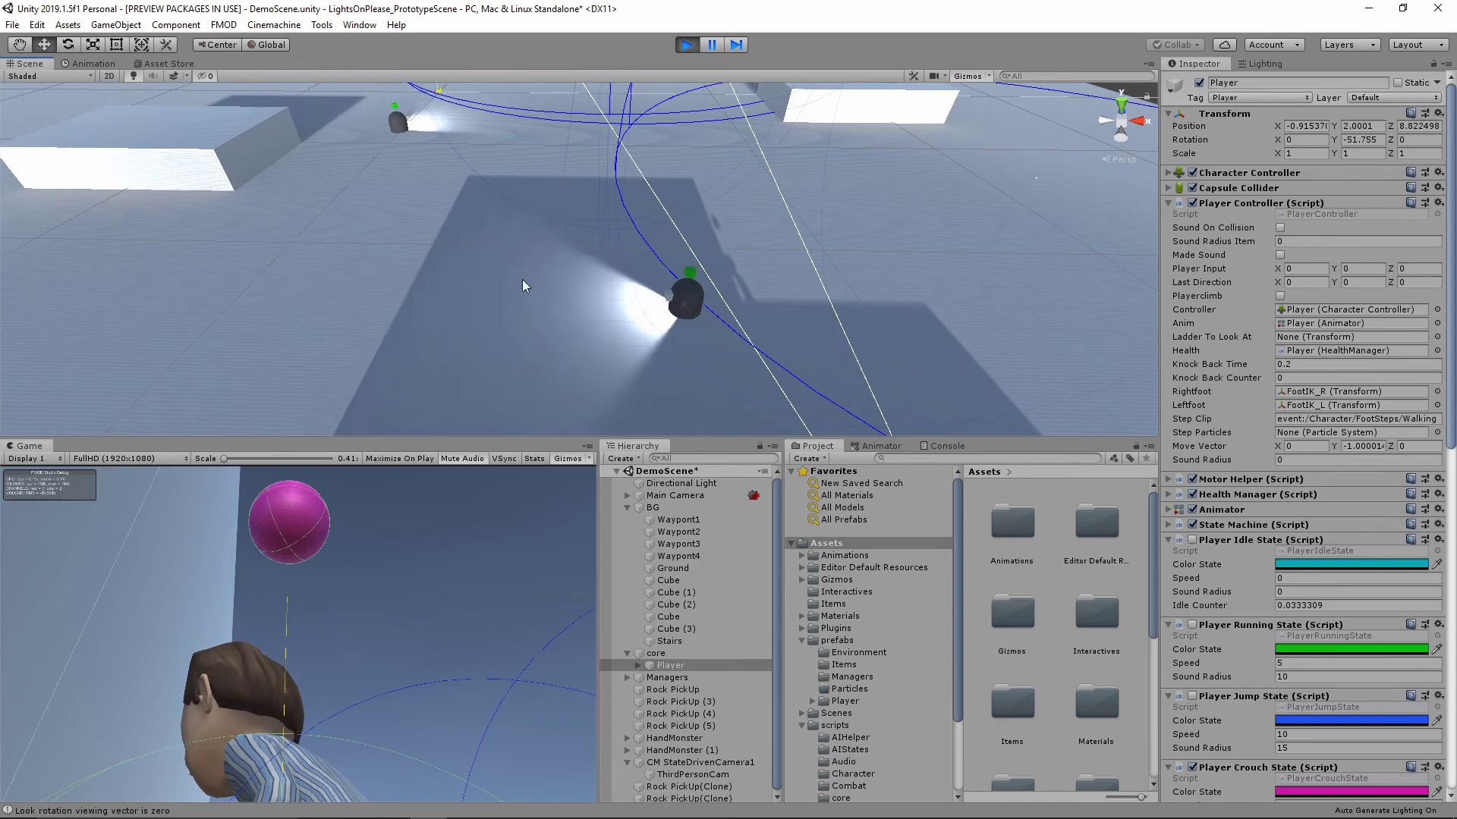
Walk the crouched player diagonally with A and S, then orbit and zoom the Scene view out
{"action": "left_click", "coordinate": [453, 550]}
{"action": "key", "text": "a"}
{"action": "key", "text": "s"}
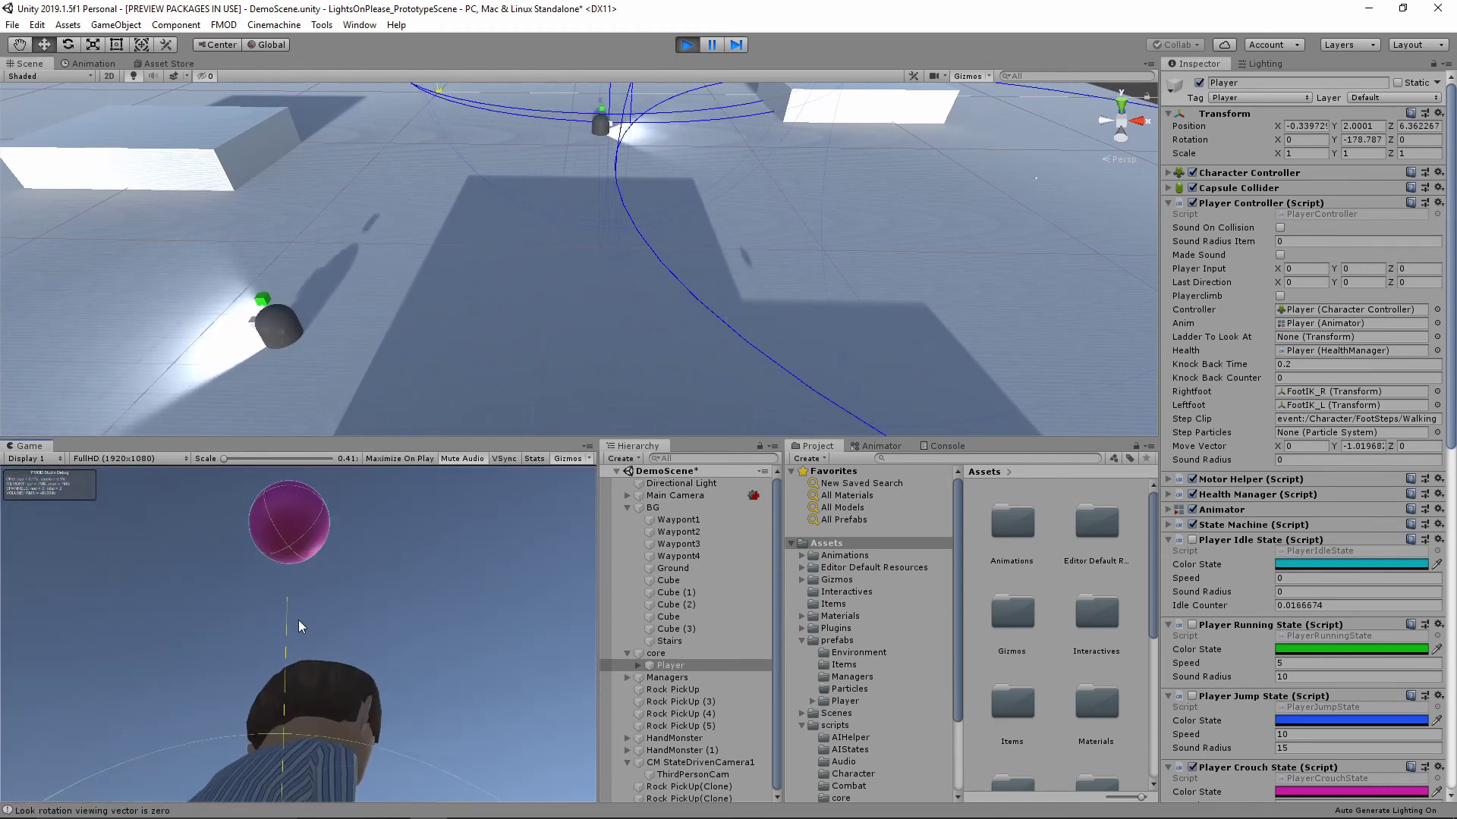
{"action": "mouse_move", "coordinate": [452, 393]}
{"action": "left_mouse_down", "text": "alt"}
{"action": "mouse_move", "coordinate": [575, 318]}
{"action": "mouse_move", "coordinate": [622, 348]}
{"action": "left_mouse_up", "text": "alt"}
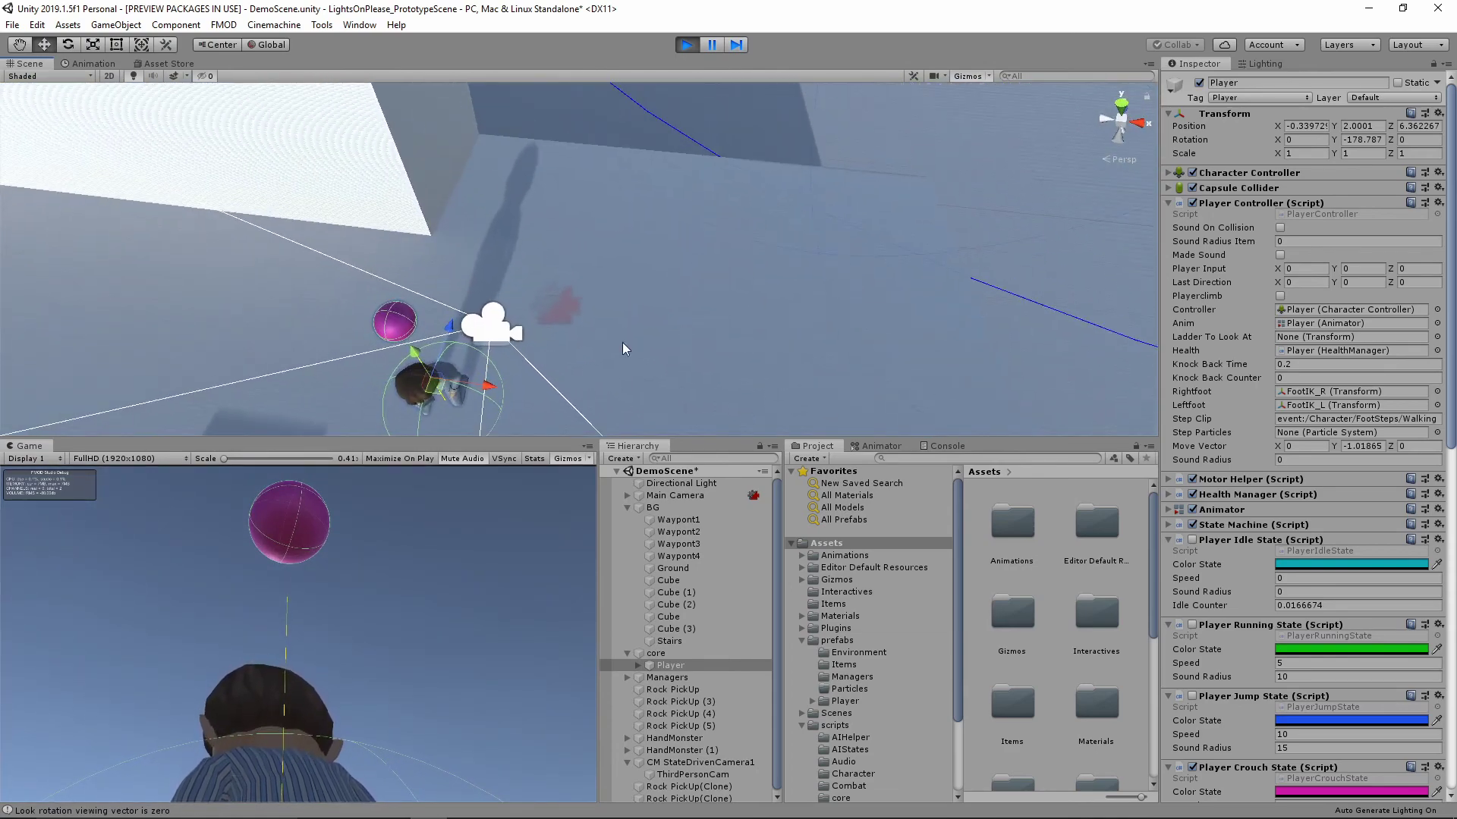
{"action": "scroll", "coordinate": [645, 288], "scroll_direction": "down", "scroll_amount": 3}
{"action": "scroll", "coordinate": [650, 263], "scroll_direction": "down", "scroll_amount": 3}
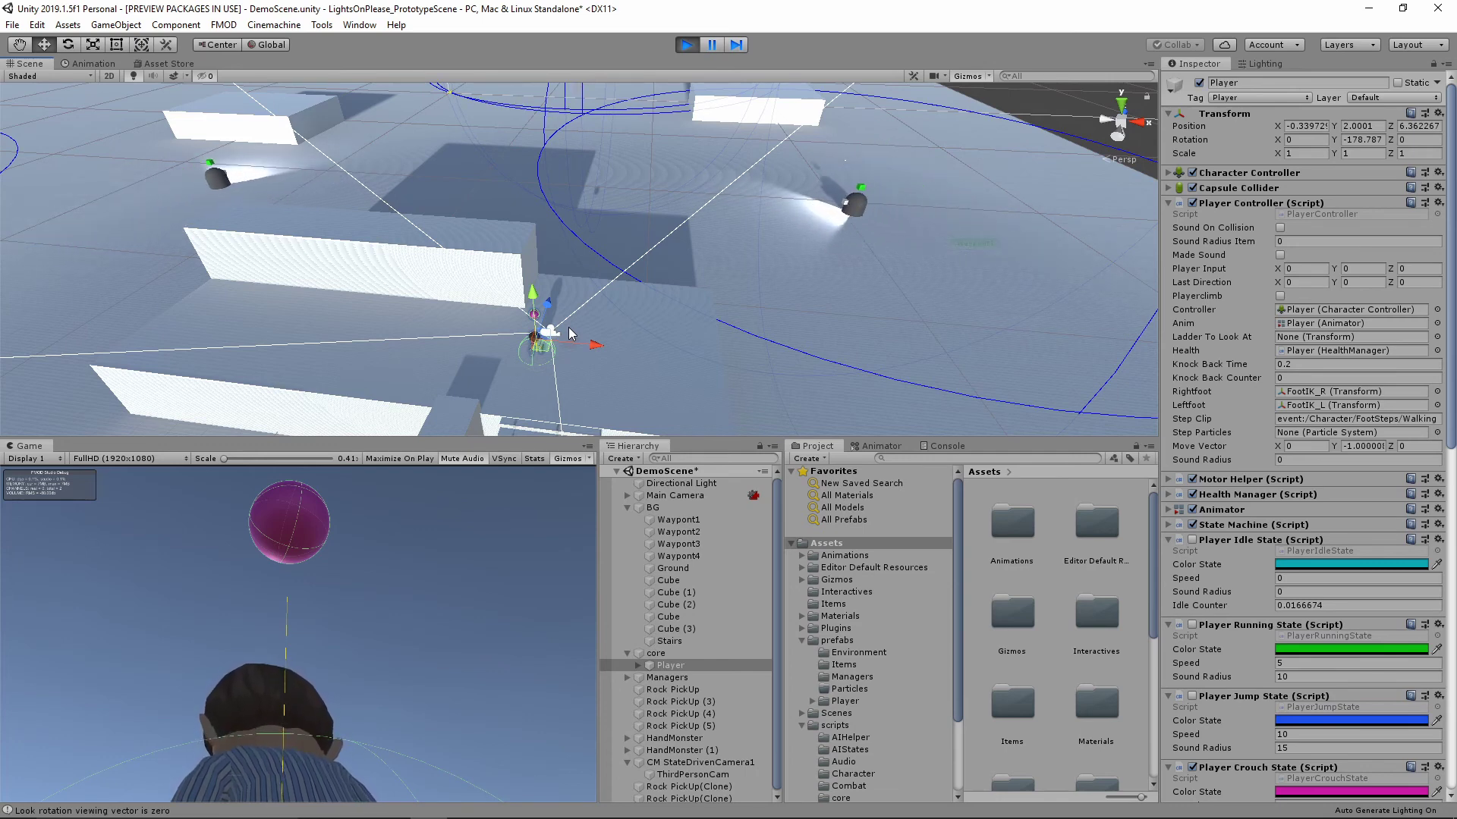
Frame the player close up with F, then crouch-walk it across onto the staircase
{"action": "mouse_move", "coordinate": [567, 326]}
{"action": "left_mouse_down", "text": "alt"}
{"action": "mouse_move", "coordinate": [661, 212]}
{"action": "mouse_move", "coordinate": [539, 194]}
{"action": "left_mouse_up", "text": "alt"}
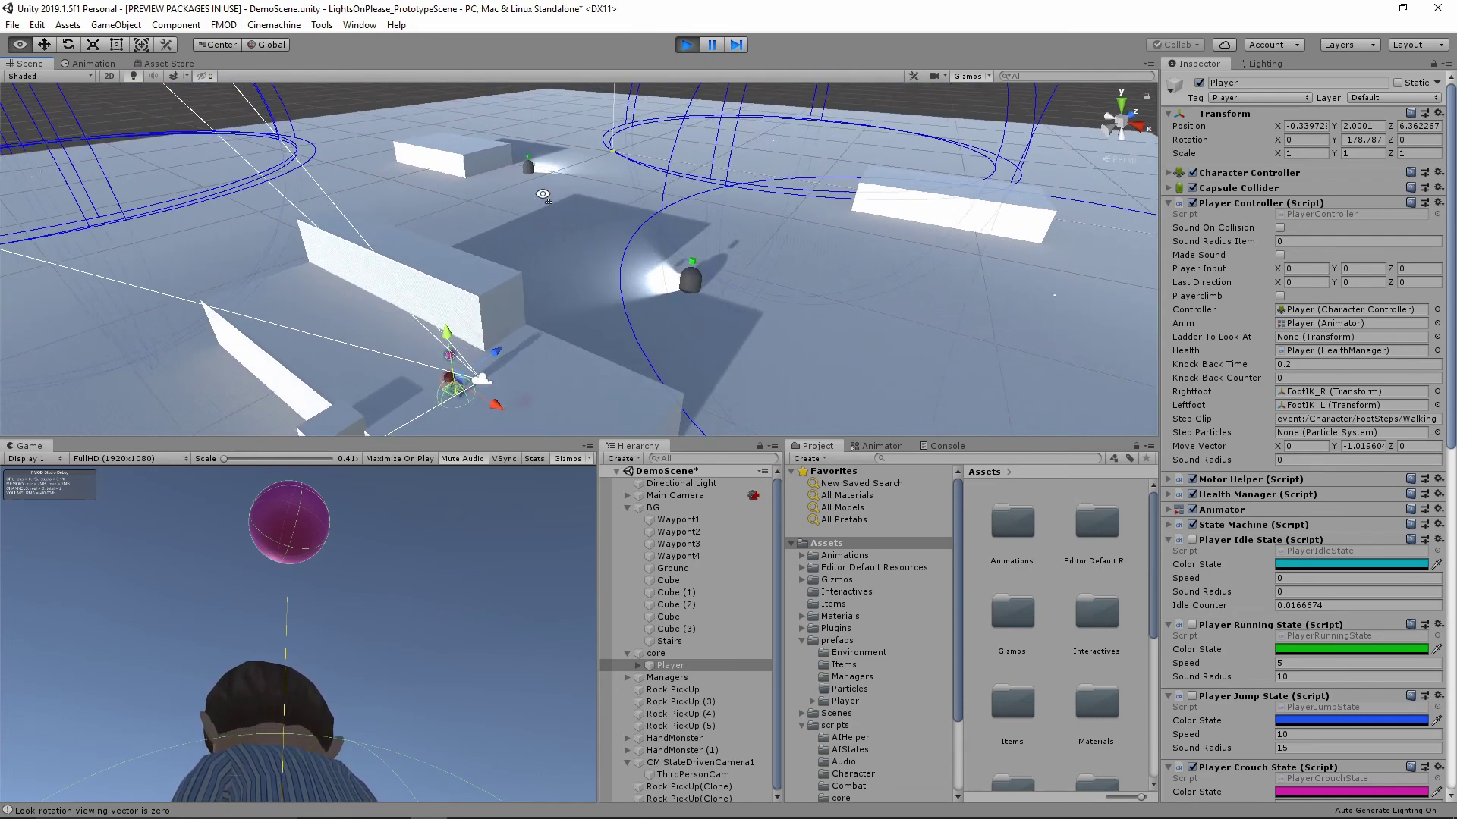
{"action": "key", "text": "f"}
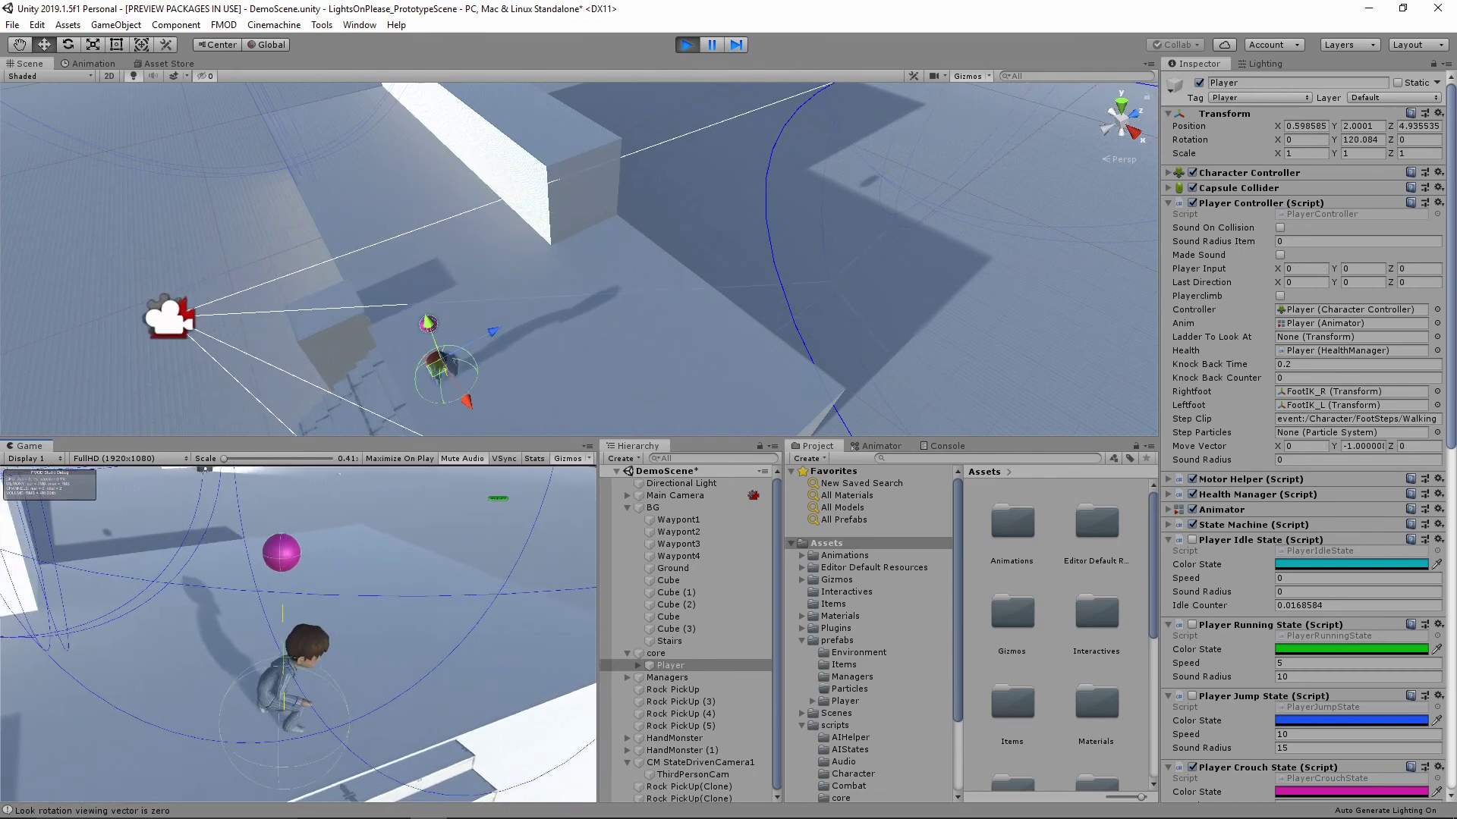
{"action": "key", "text": "w"}
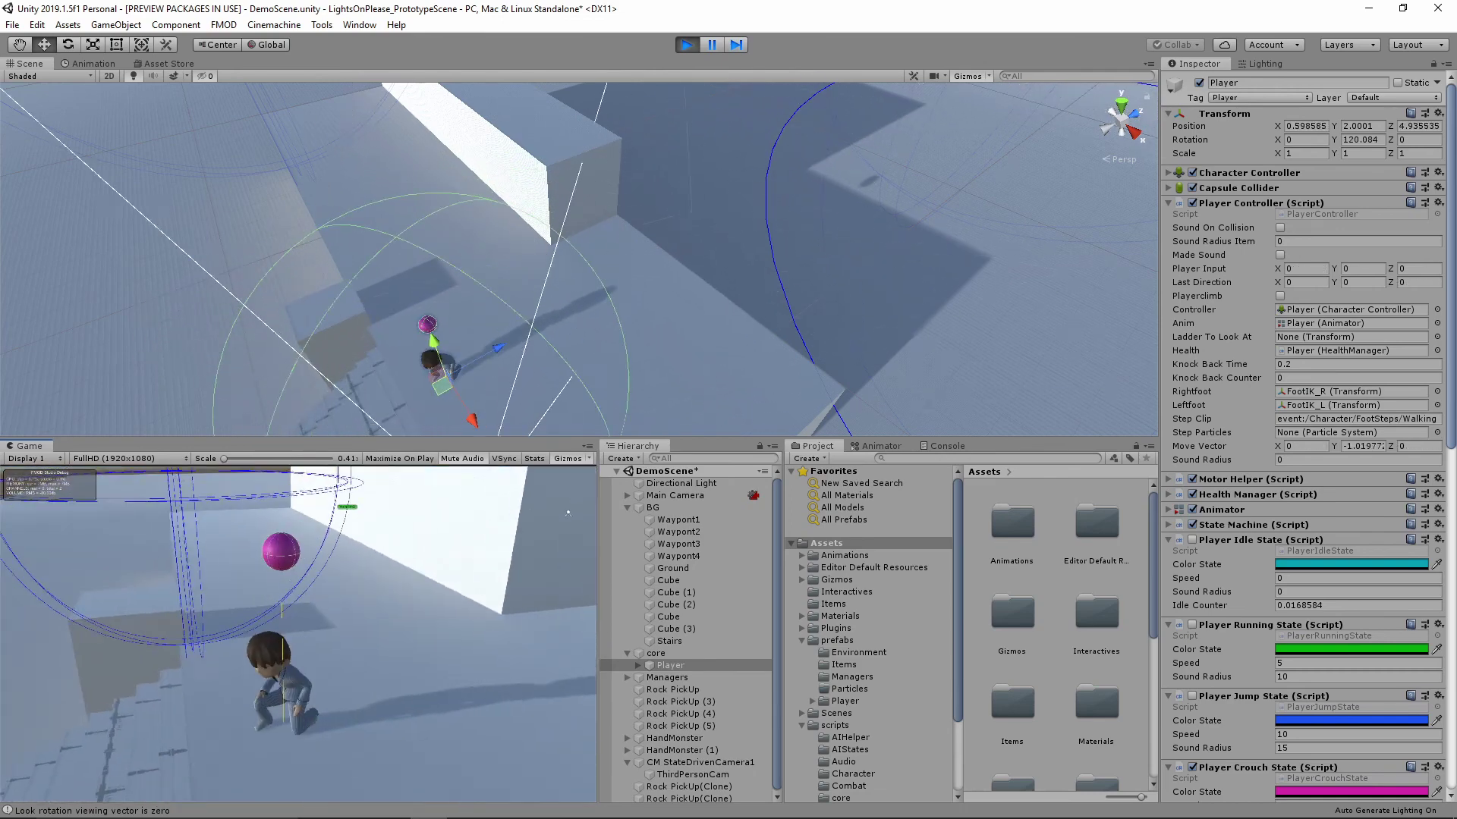
{"action": "key", "text": "w"}
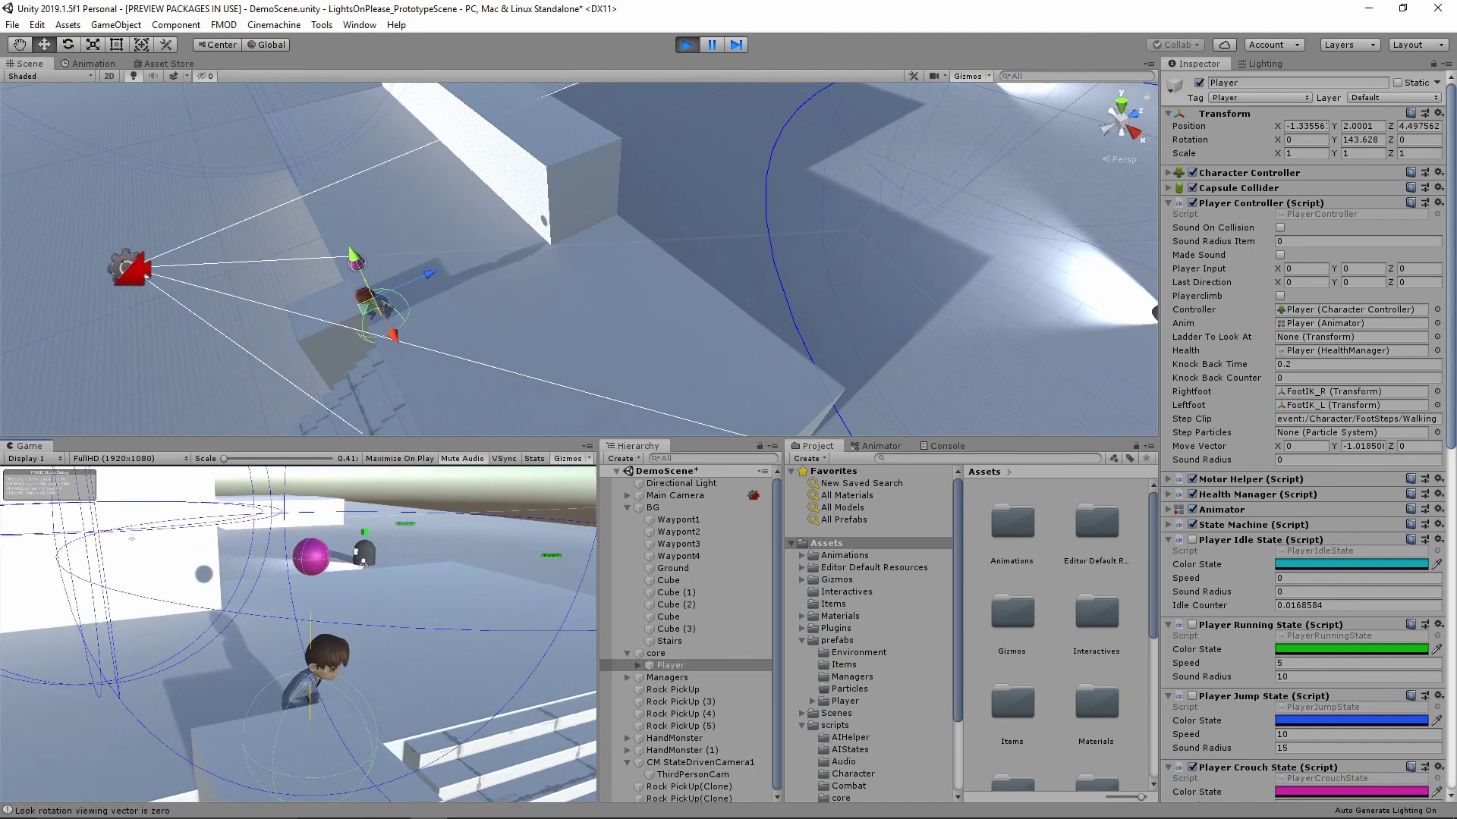
{"action": "key", "text": "s"}
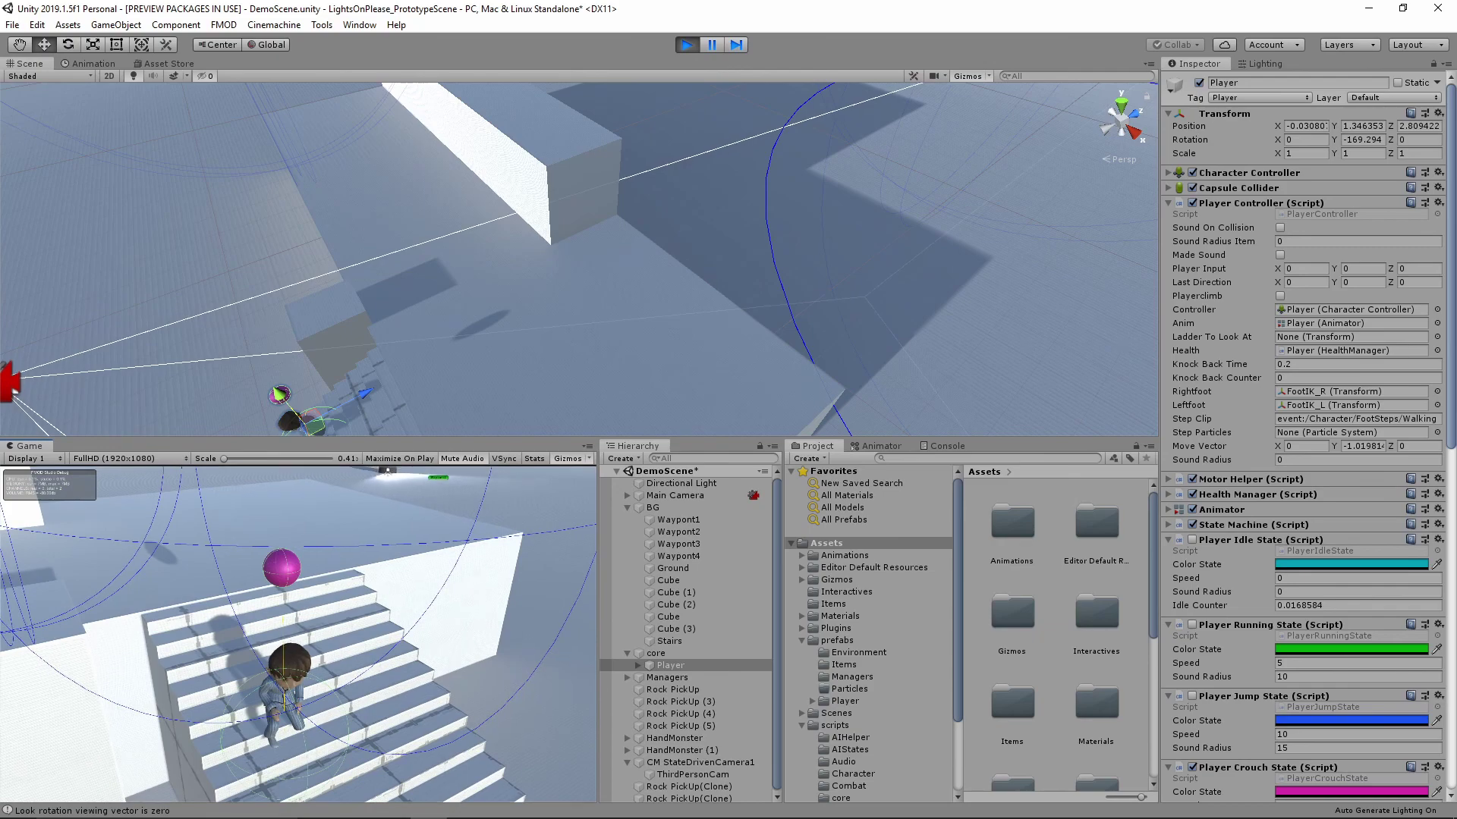
Run the player off the stairs toward the enemy, veering right into its red detection spotlight
{"action": "key", "text": "w"}
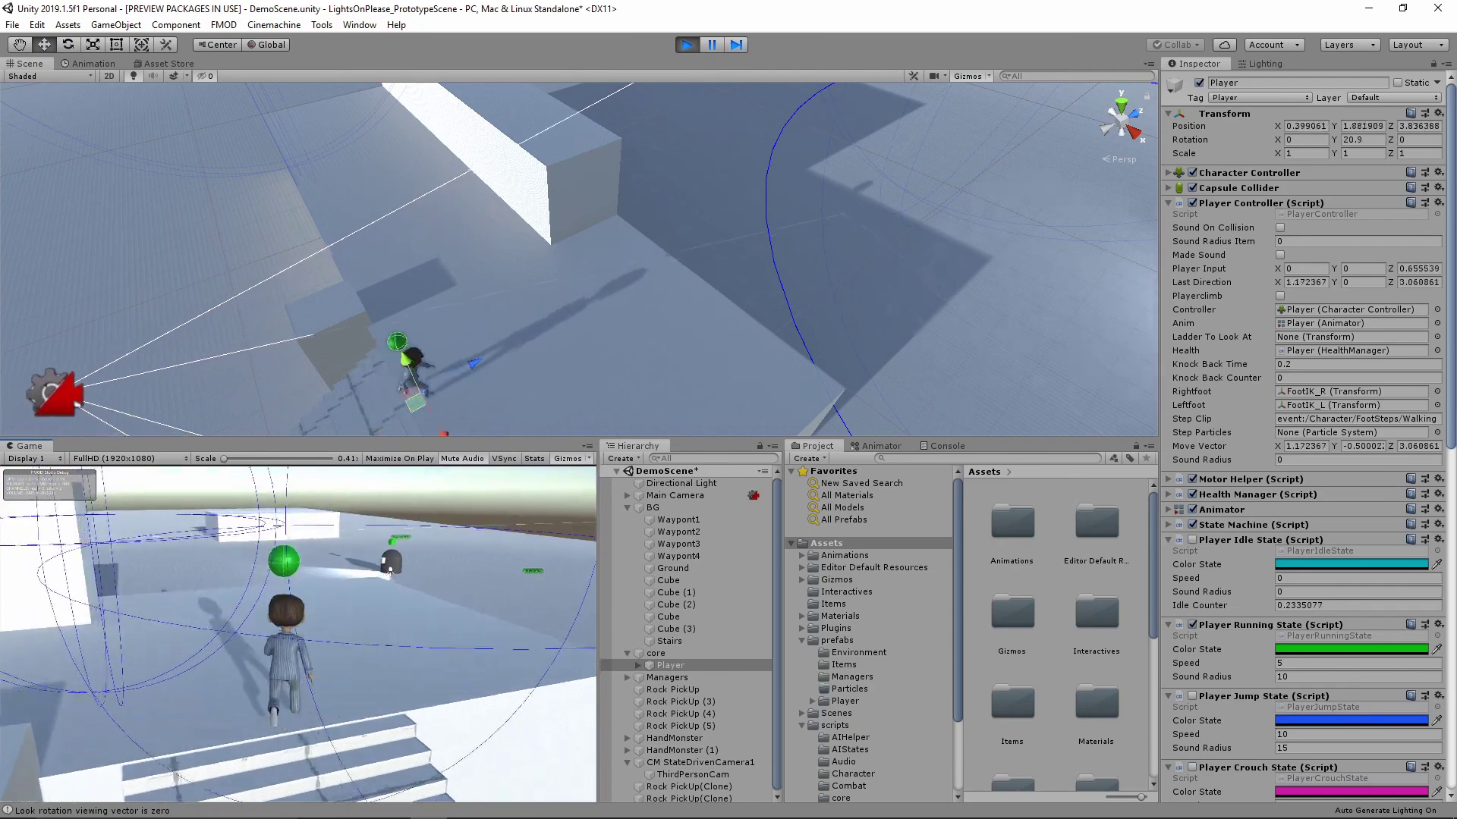
{"action": "key", "text": "w"}
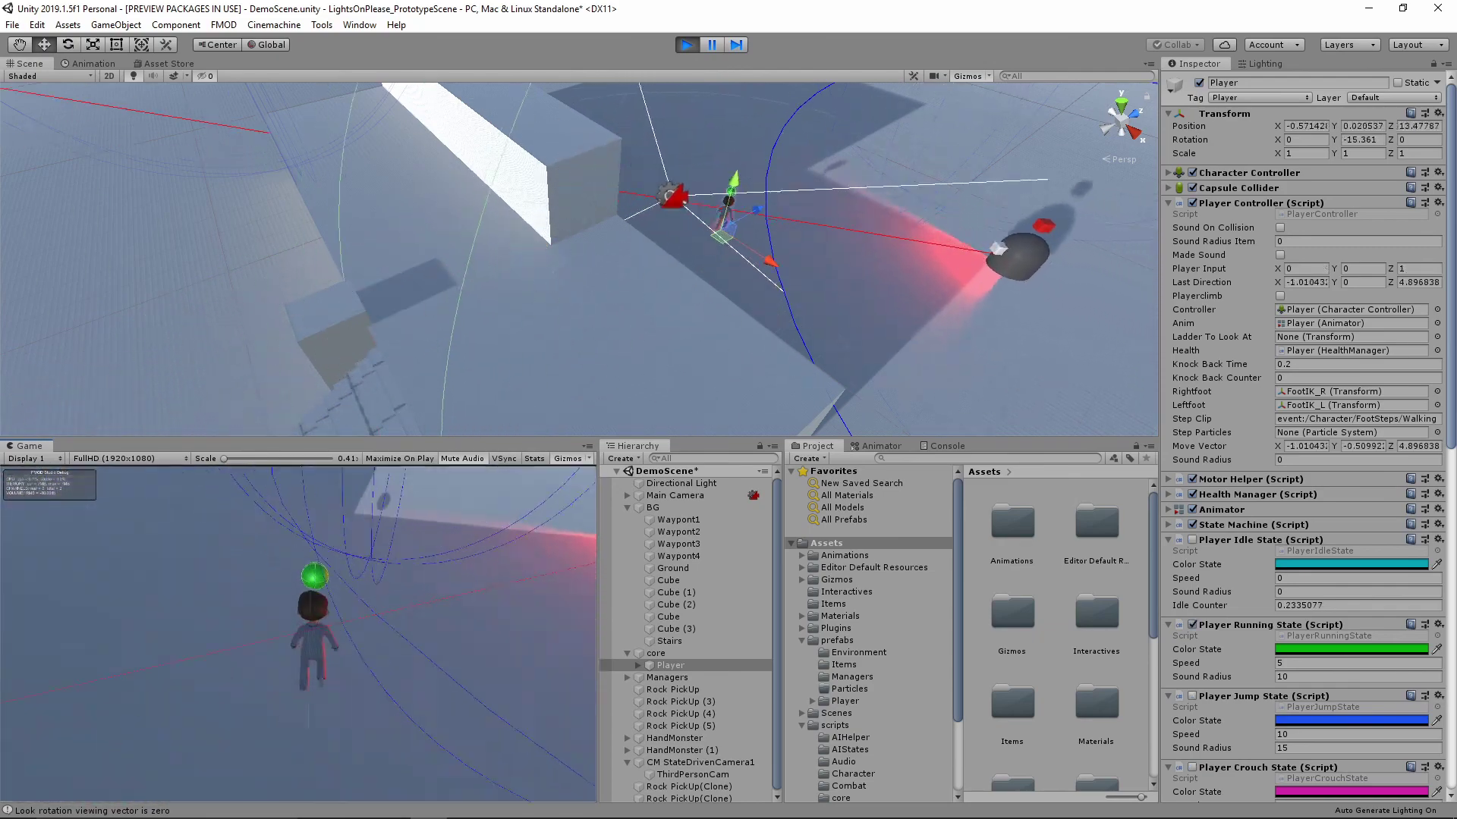
{"action": "key", "text": "w"}
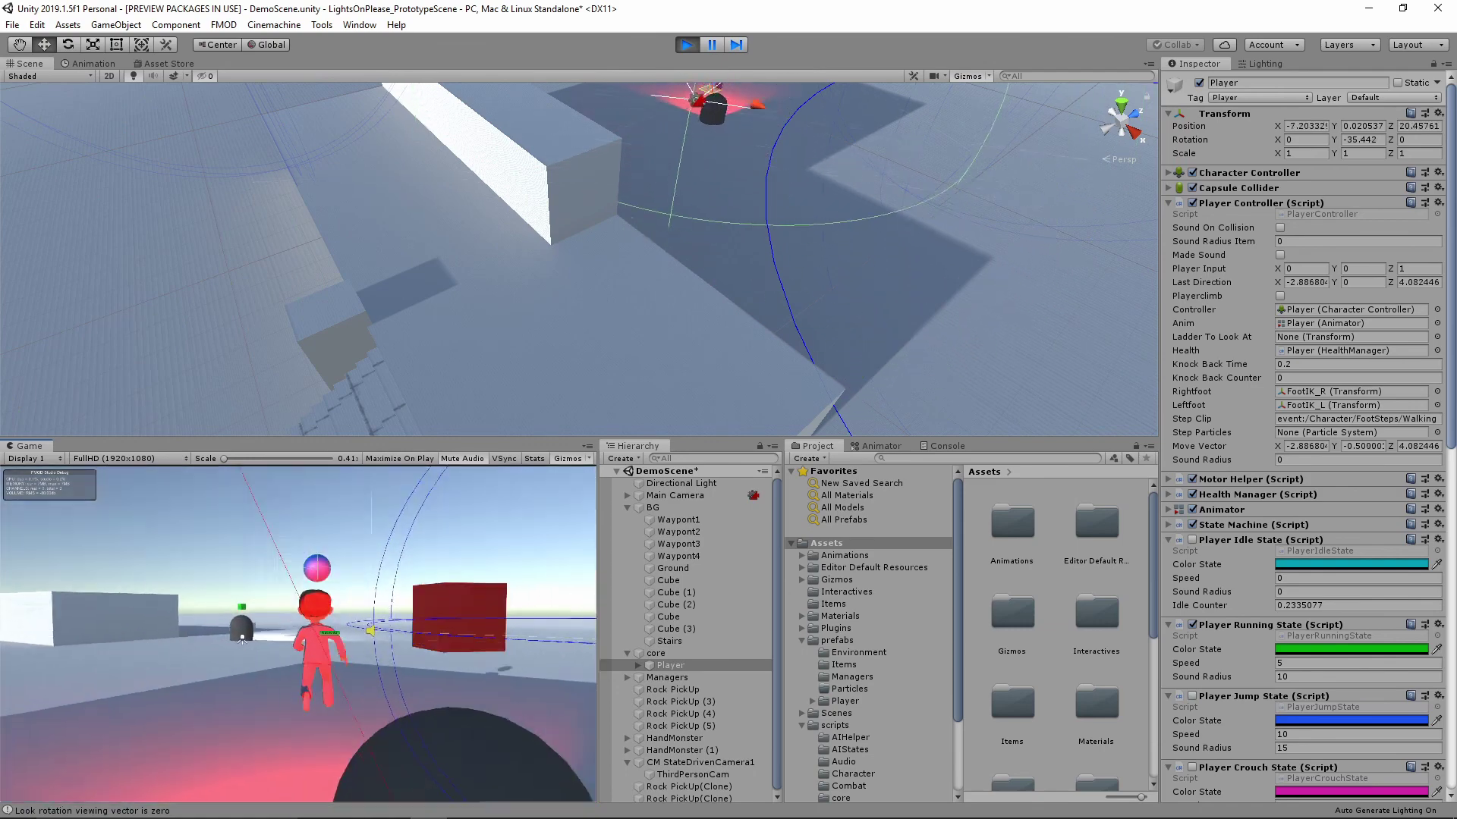
{"action": "key", "text": "d"}
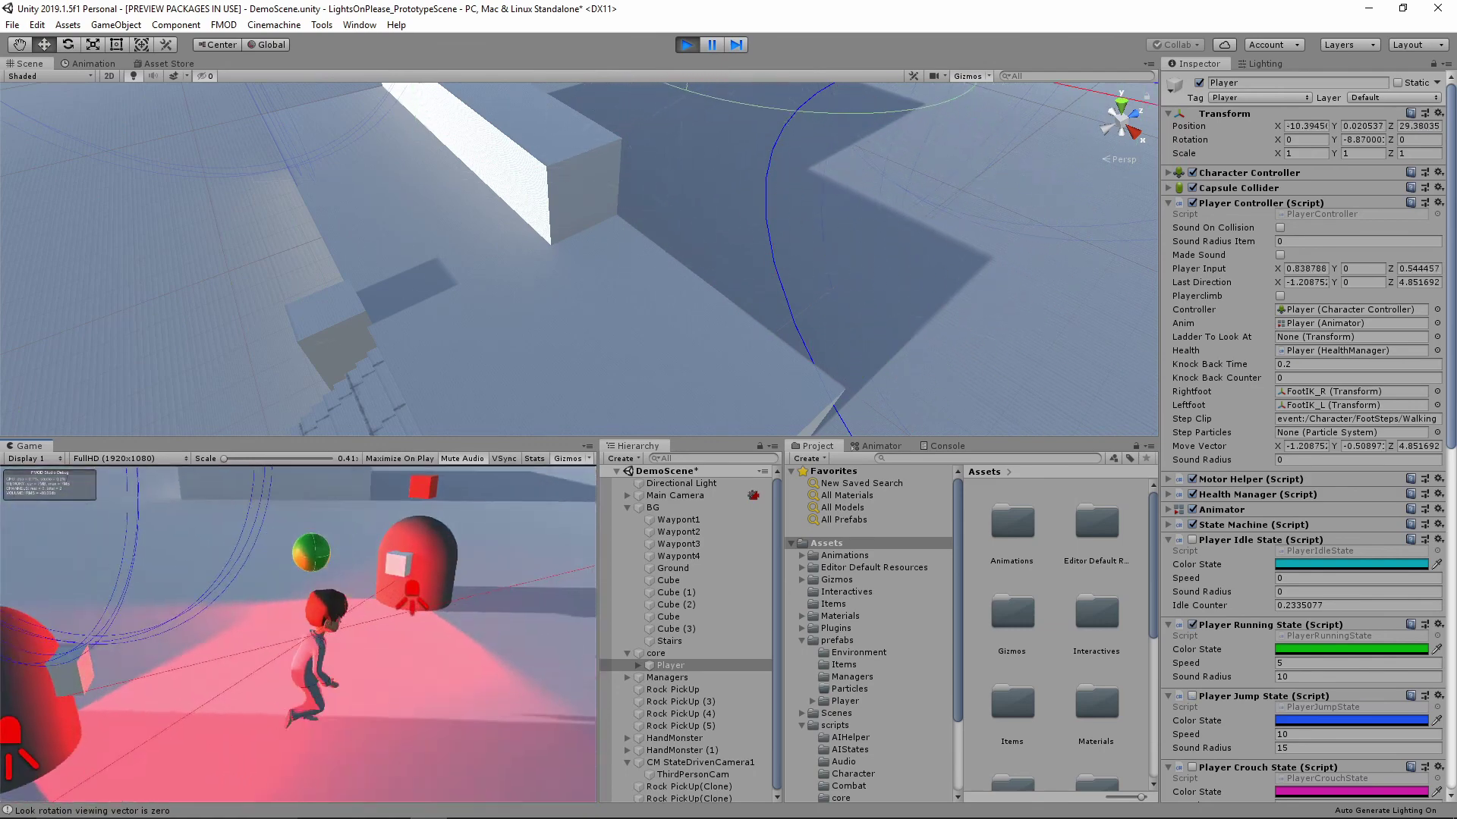